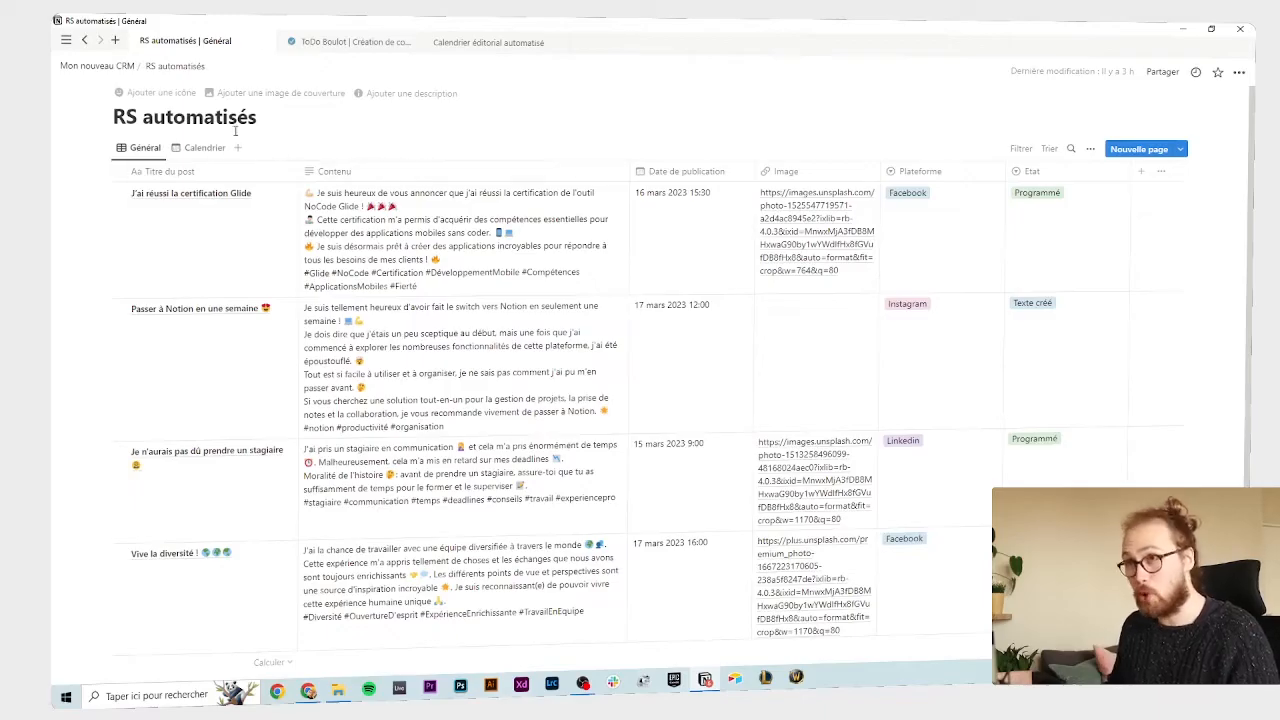
- Review the first post's title, publication date, platform options and state in the RS automatisés table
left_click(157, 236)
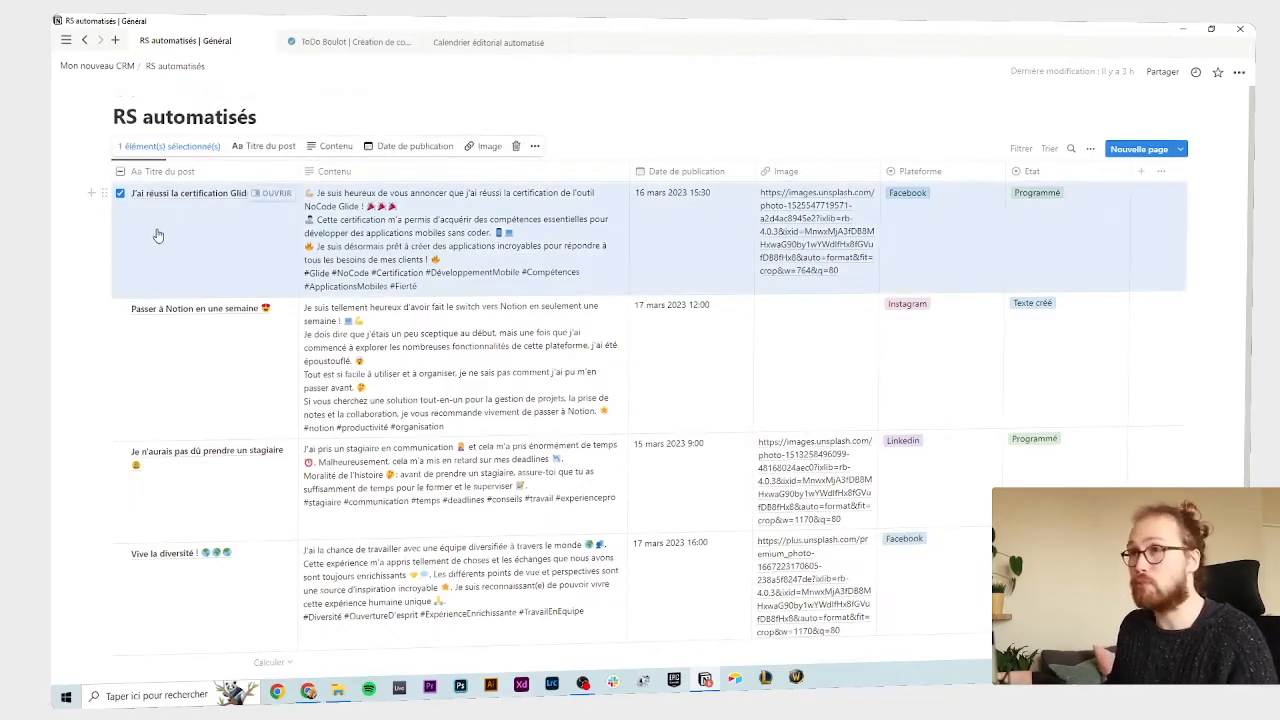
left_click(92, 229)
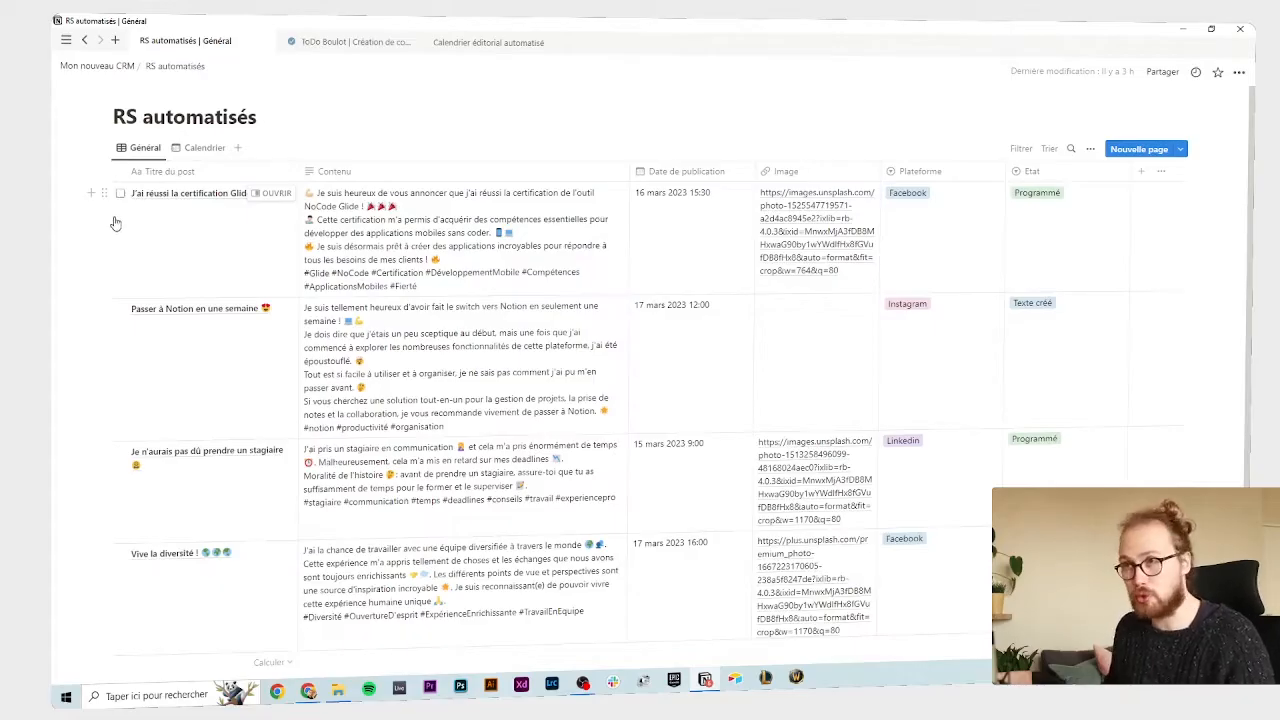
left_click(145, 226)
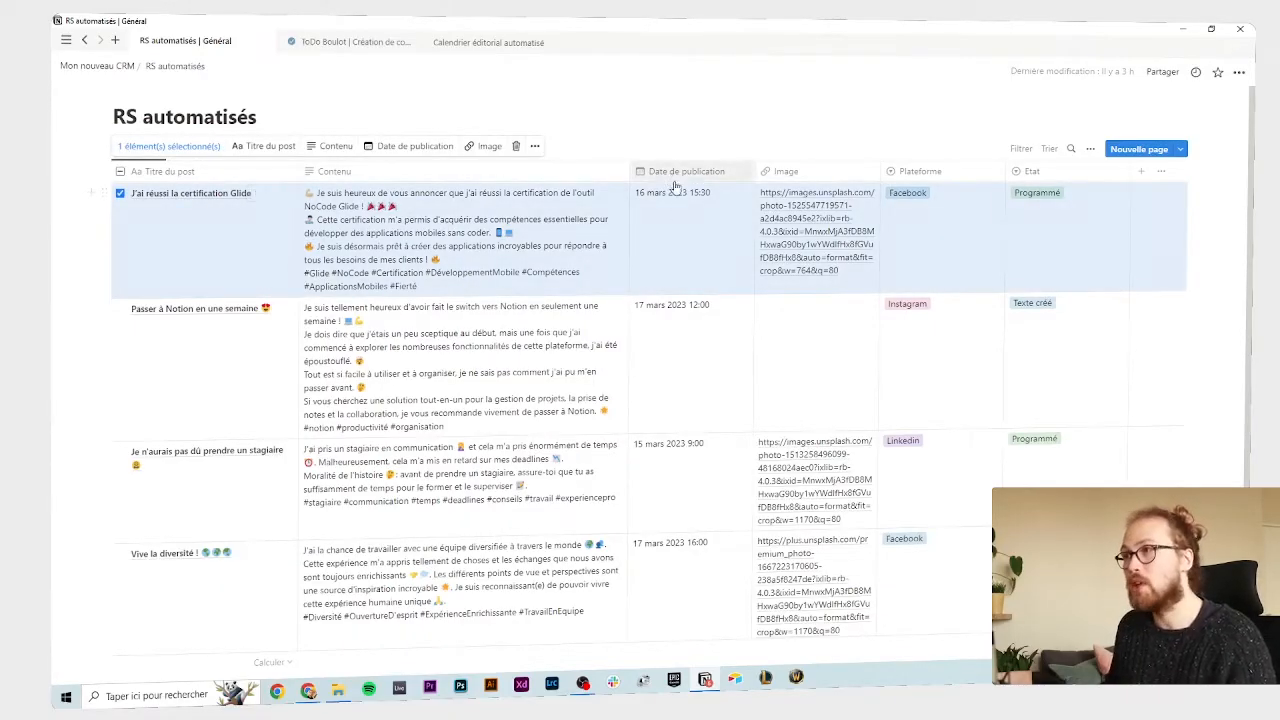
left_click(703, 200)
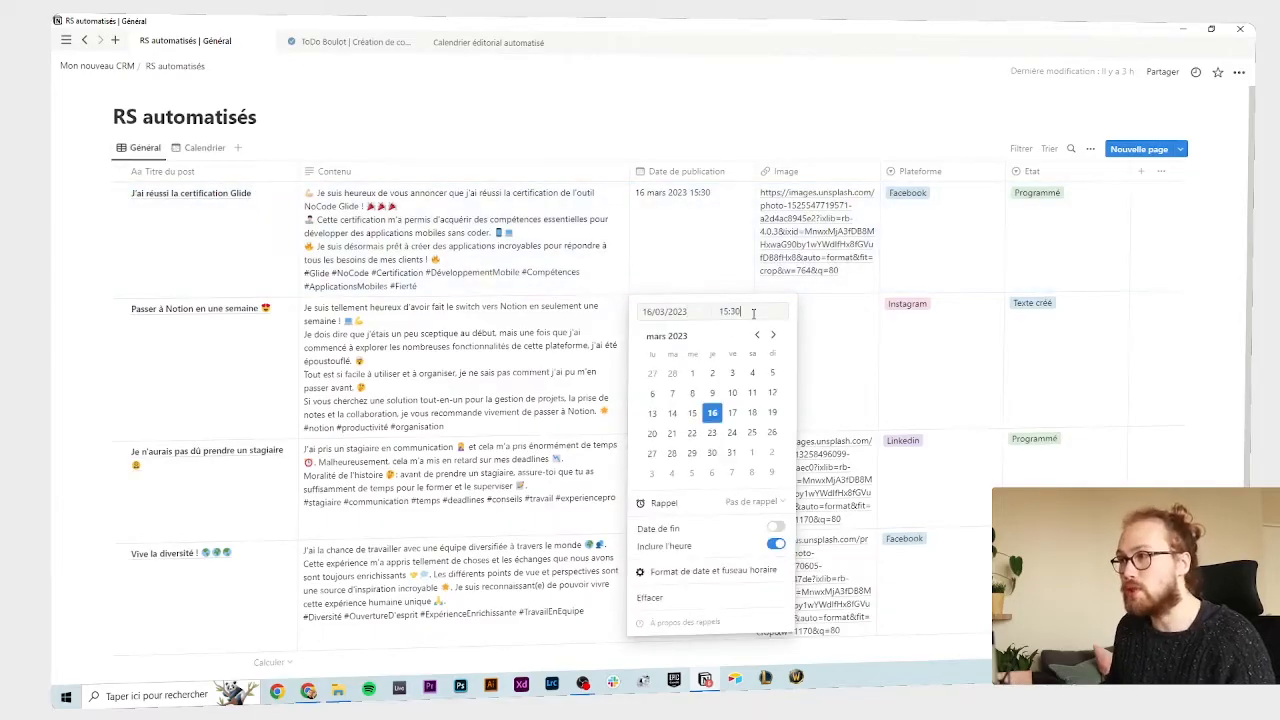
key("Escape")
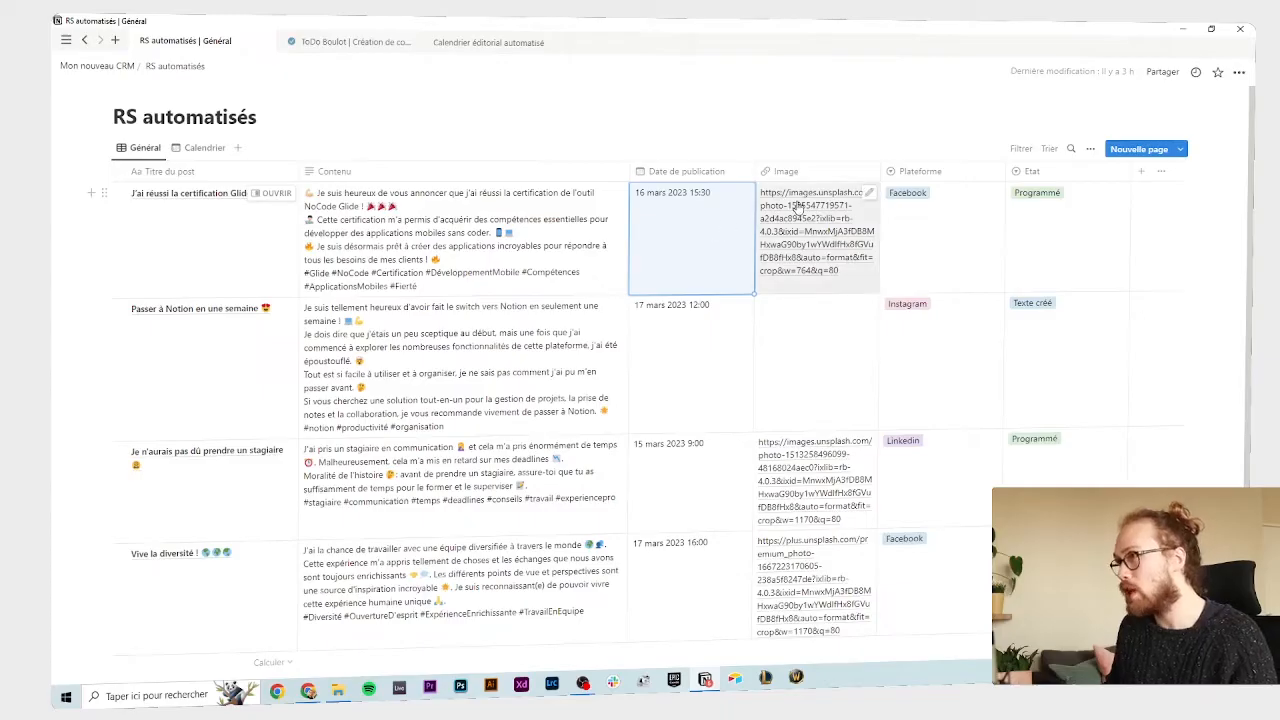
left_click(947, 216)
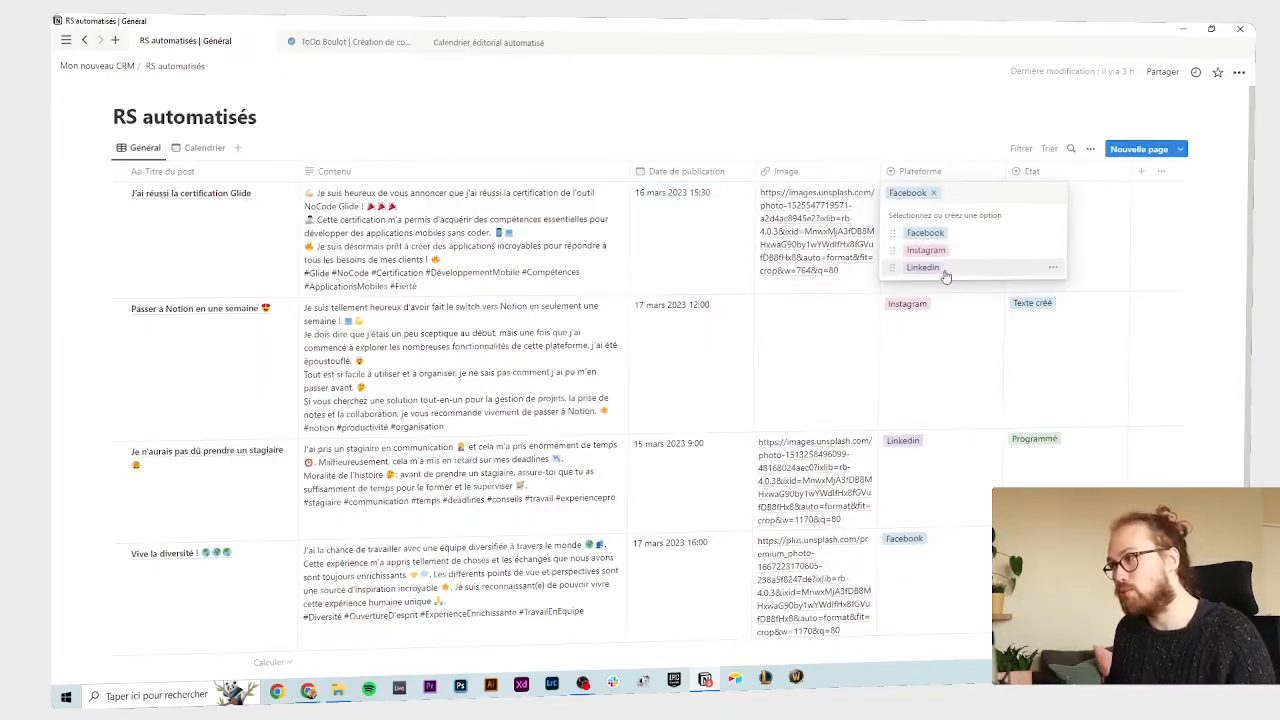
key("Escape")
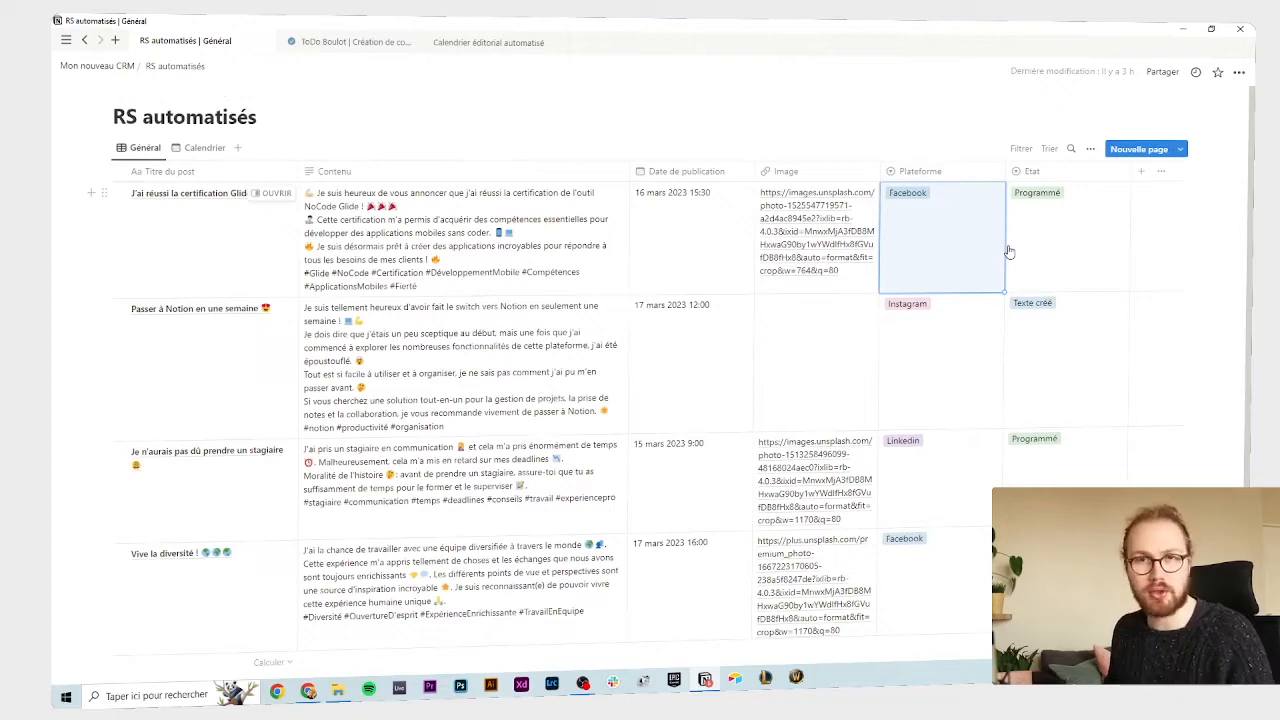
left_click(1030, 194)
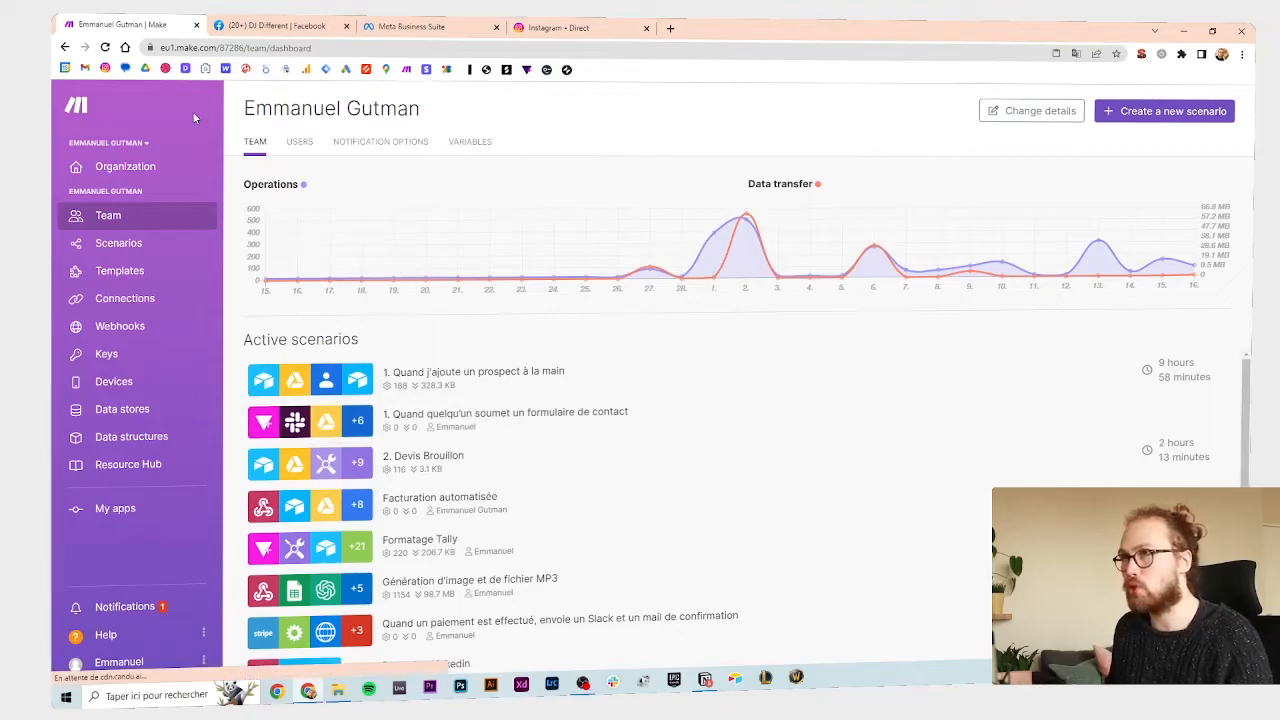
- In Make, create a new scenario in the Vidéos folder and name it RS automatisés
left_click(150, 176)
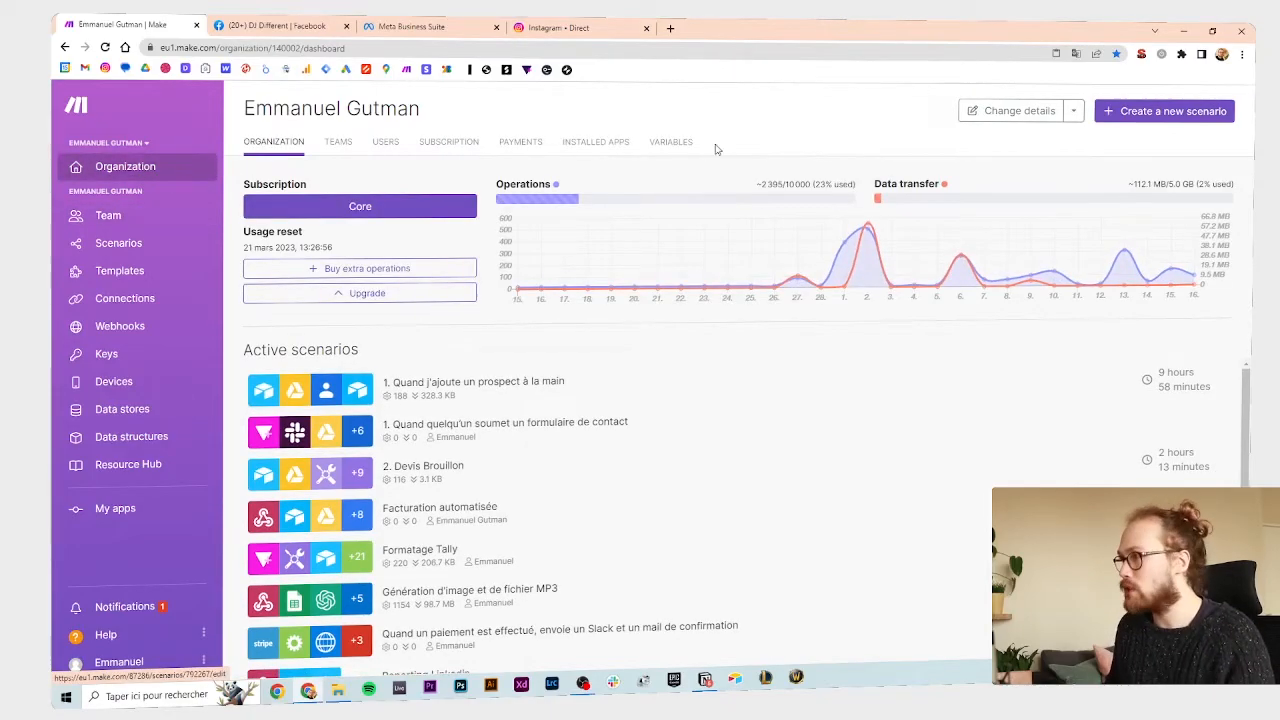
left_click(129, 246)
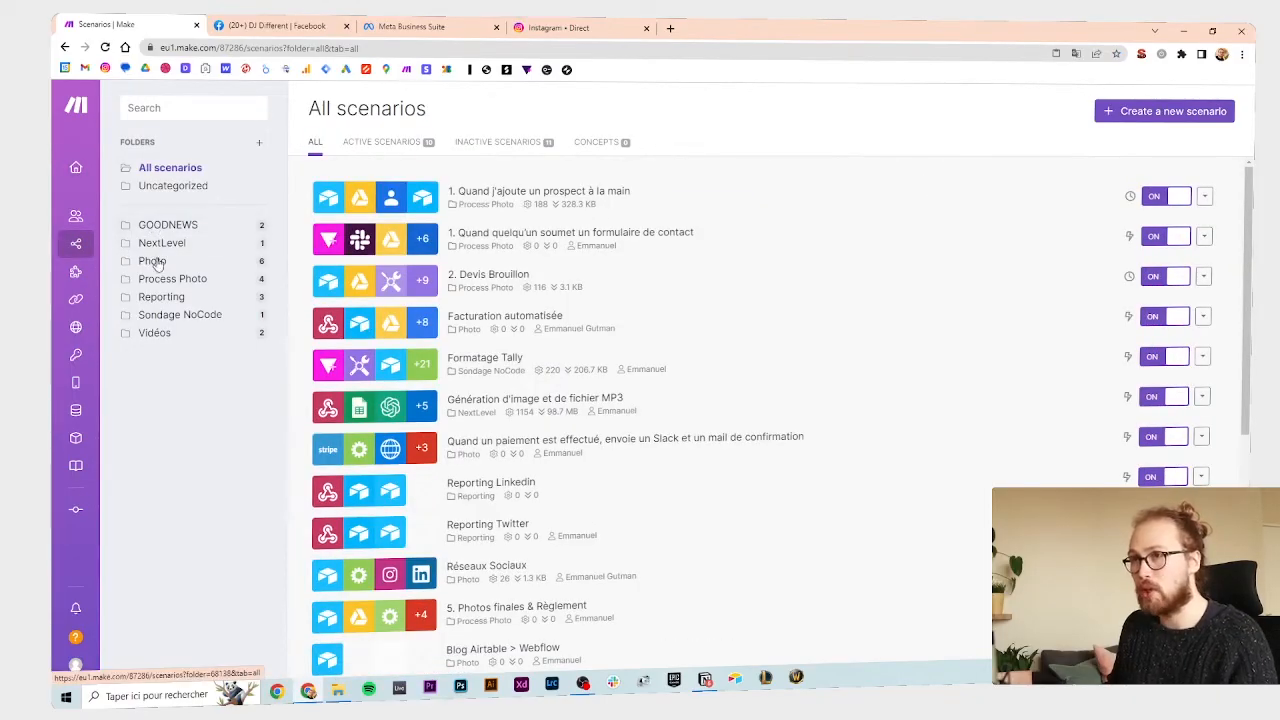
left_click(155, 333)
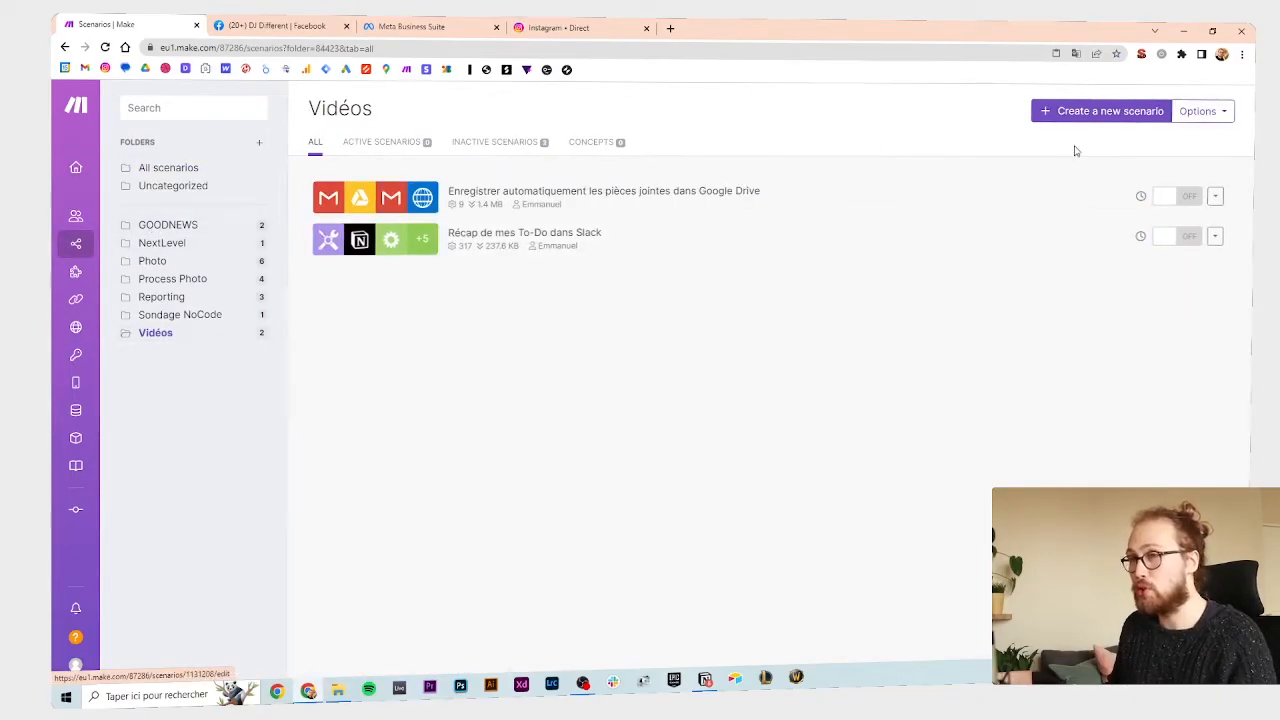
left_click(1100, 111)
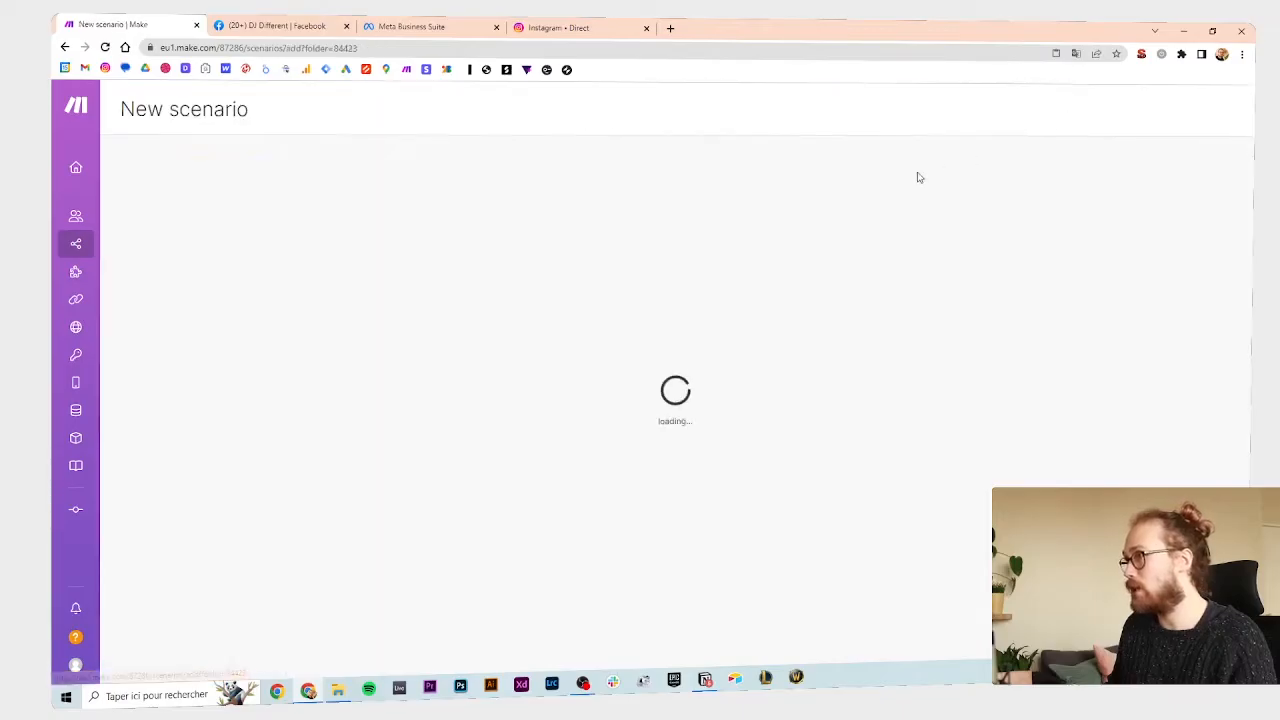
left_click(193, 108)
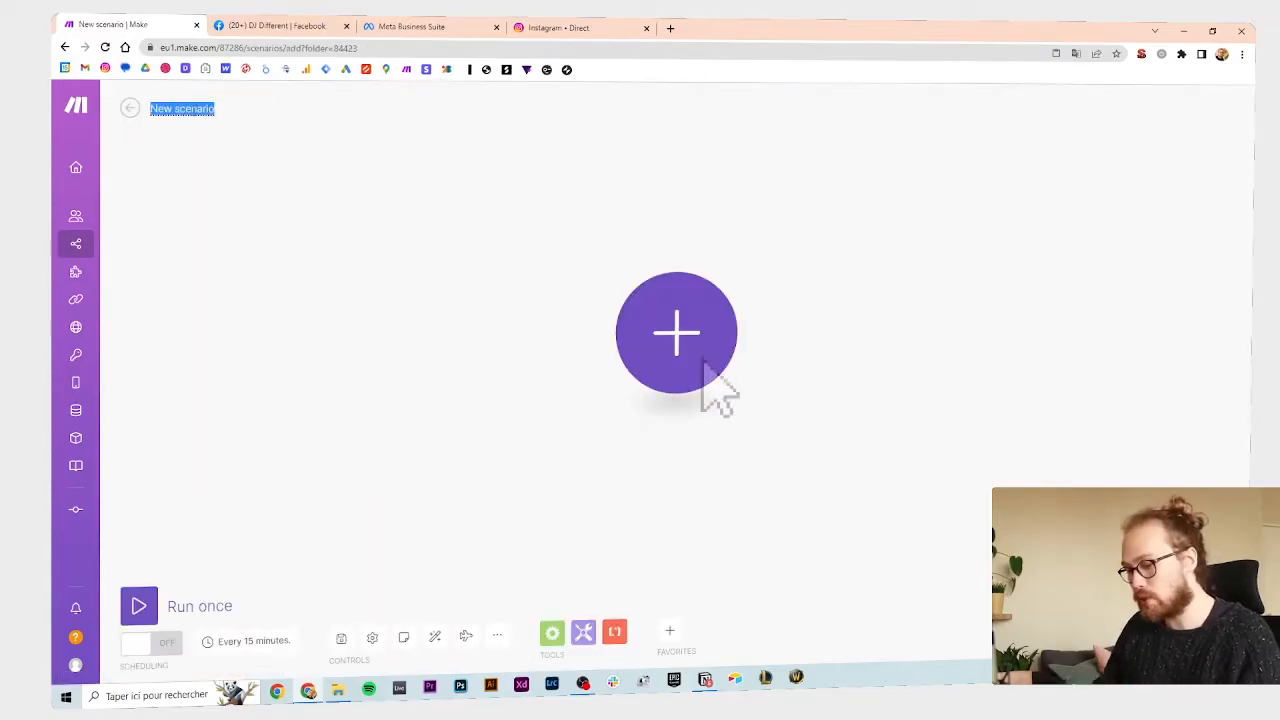
type("RS automatisés")
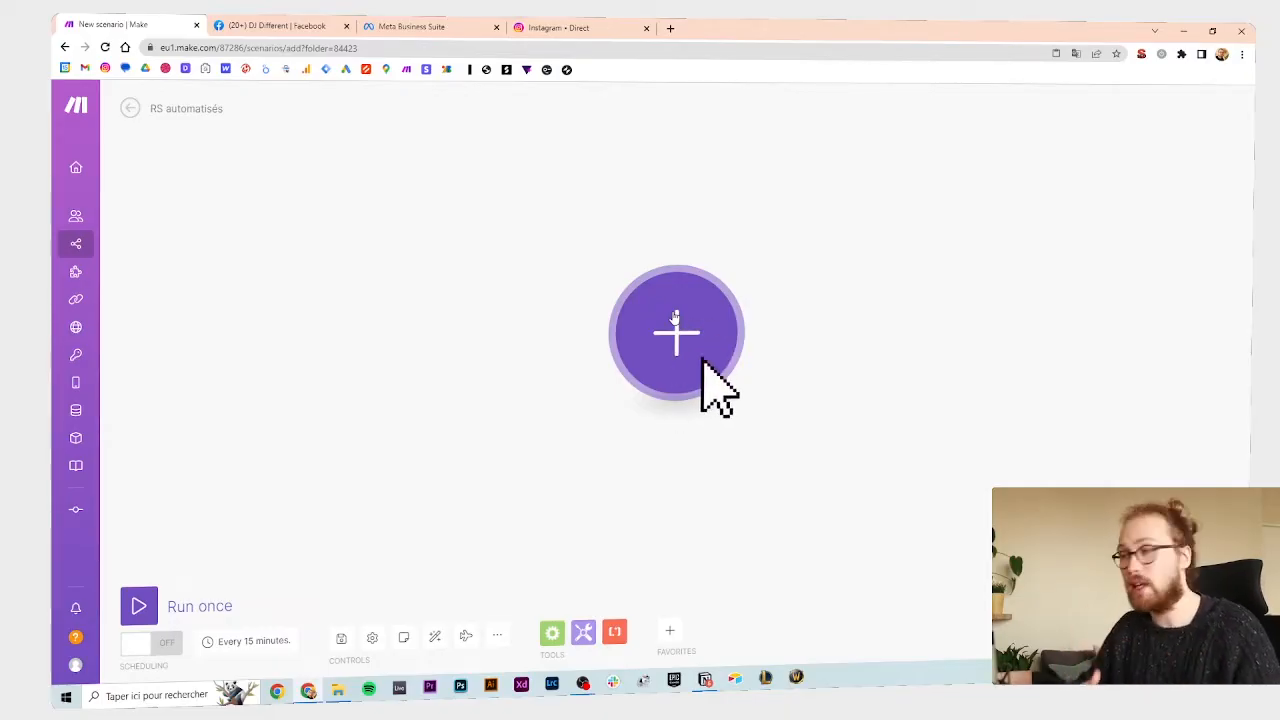
- Add a Notion Search Objects module as the scenario's first module and set it to search Database Items
left_click(675, 316)
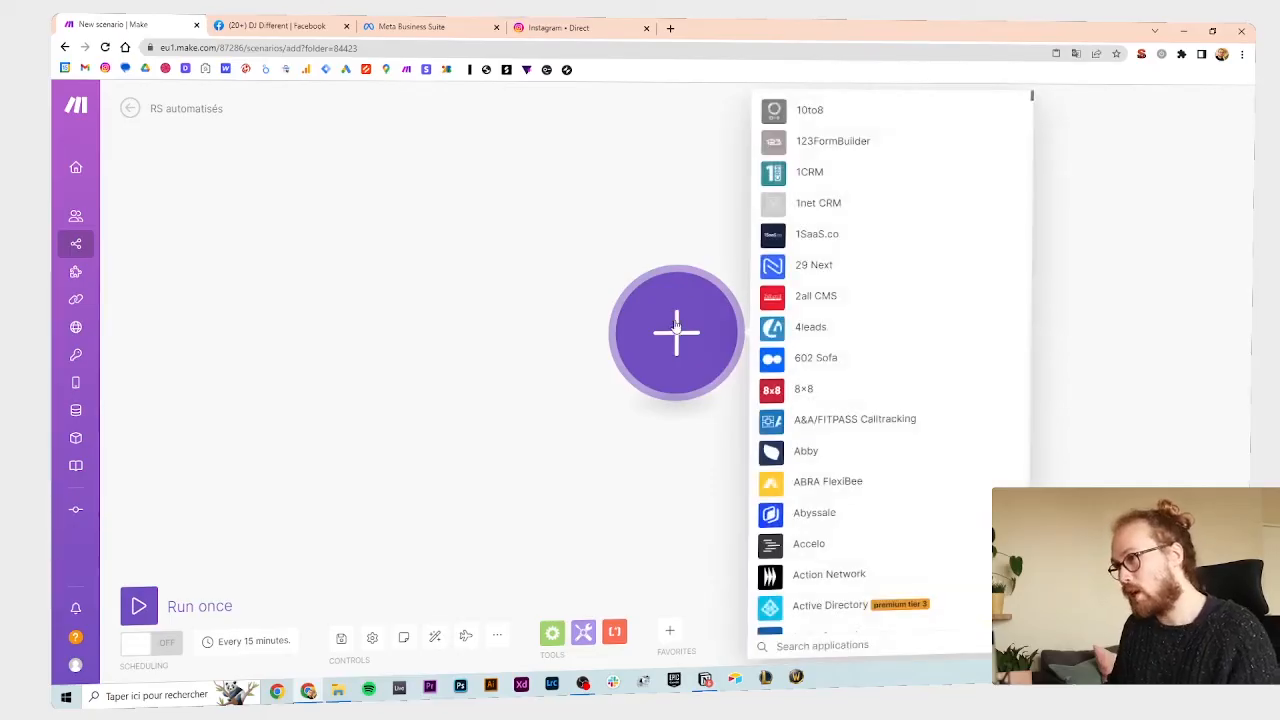
type("notion")
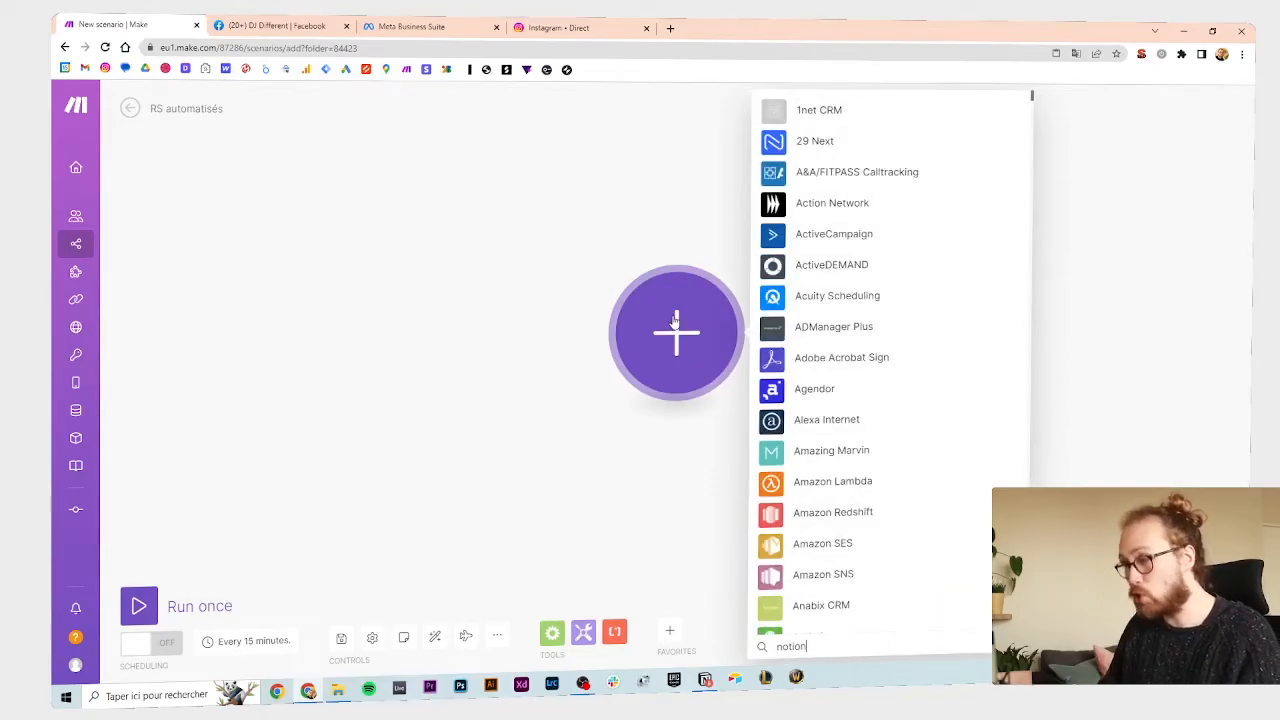
left_click(828, 309)
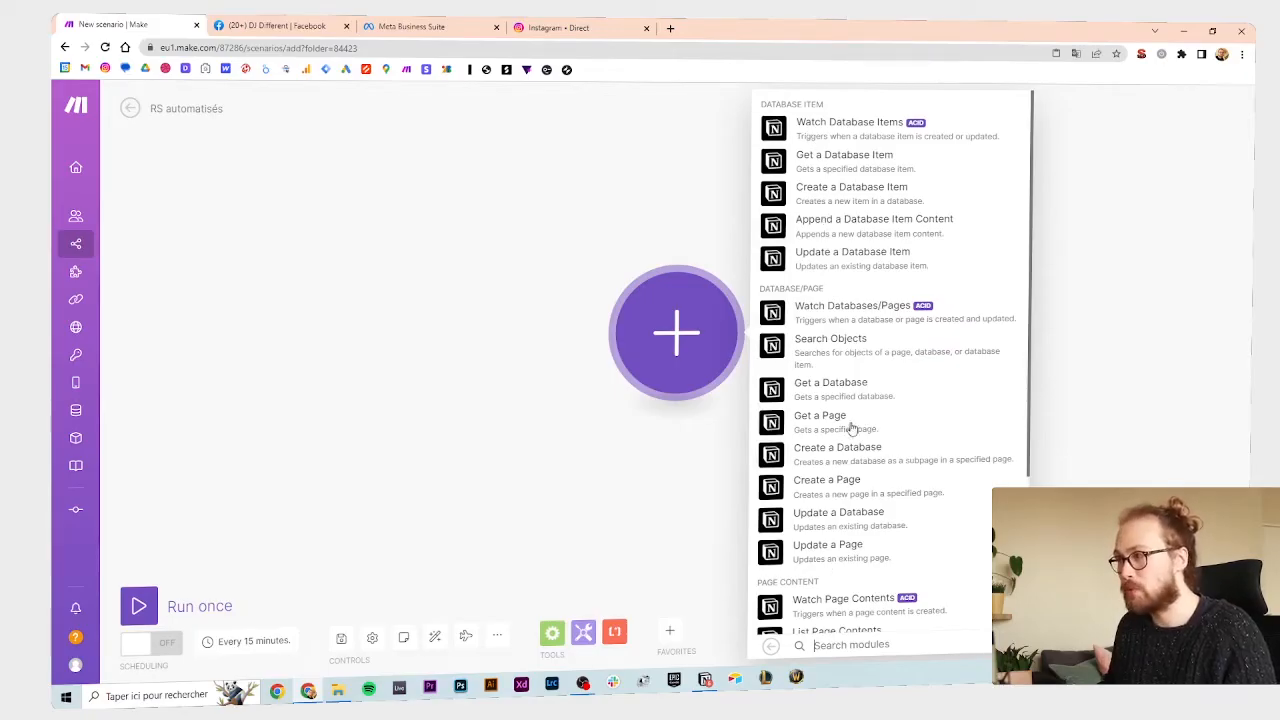
left_click(831, 341)
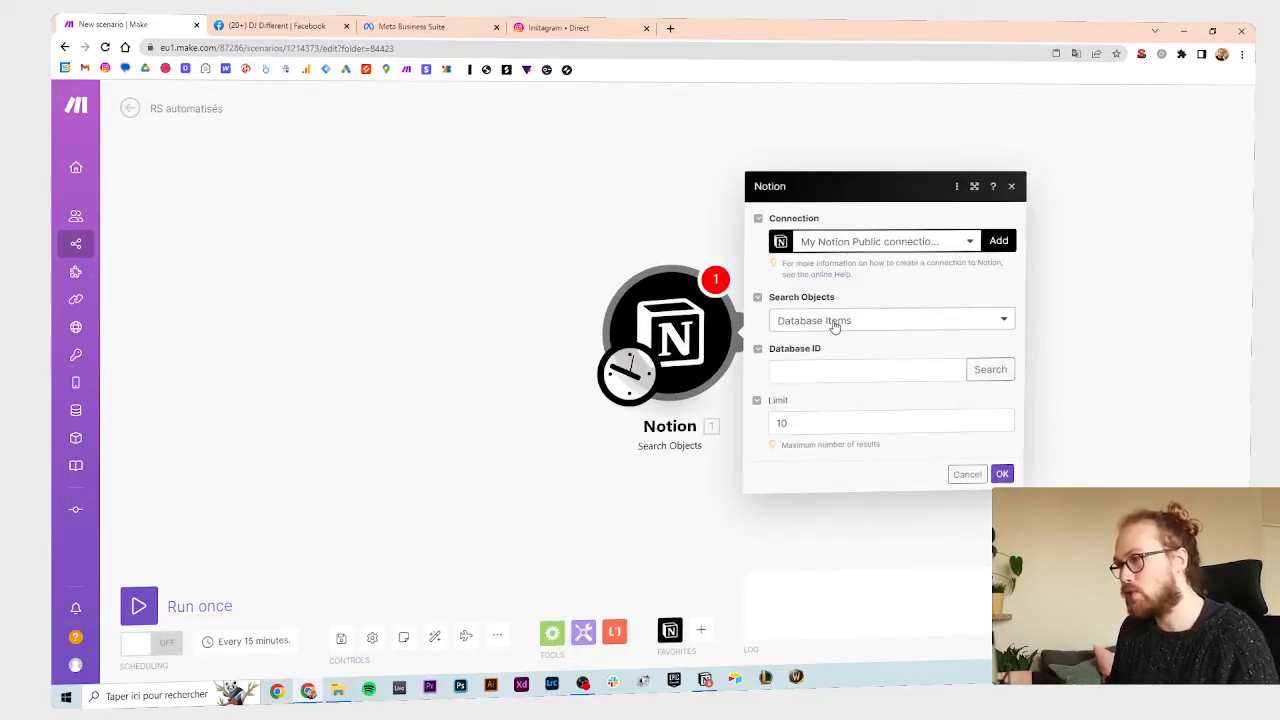
left_click(835, 326)
left_click(810, 342)
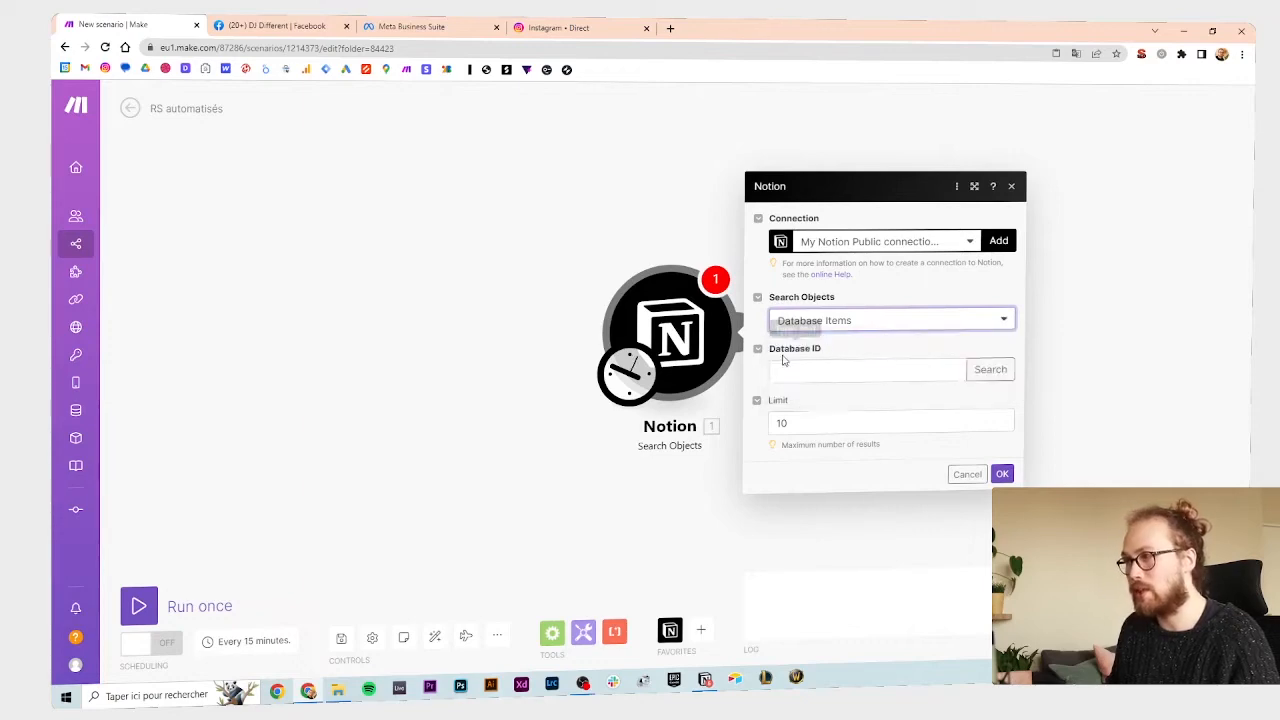
- Switch to Notion to look over the individual posts in the Calendrier éditorial automatisé table, and return to Make
key("alt+Tab")
left_click_drag(96, 221, 170, 235)
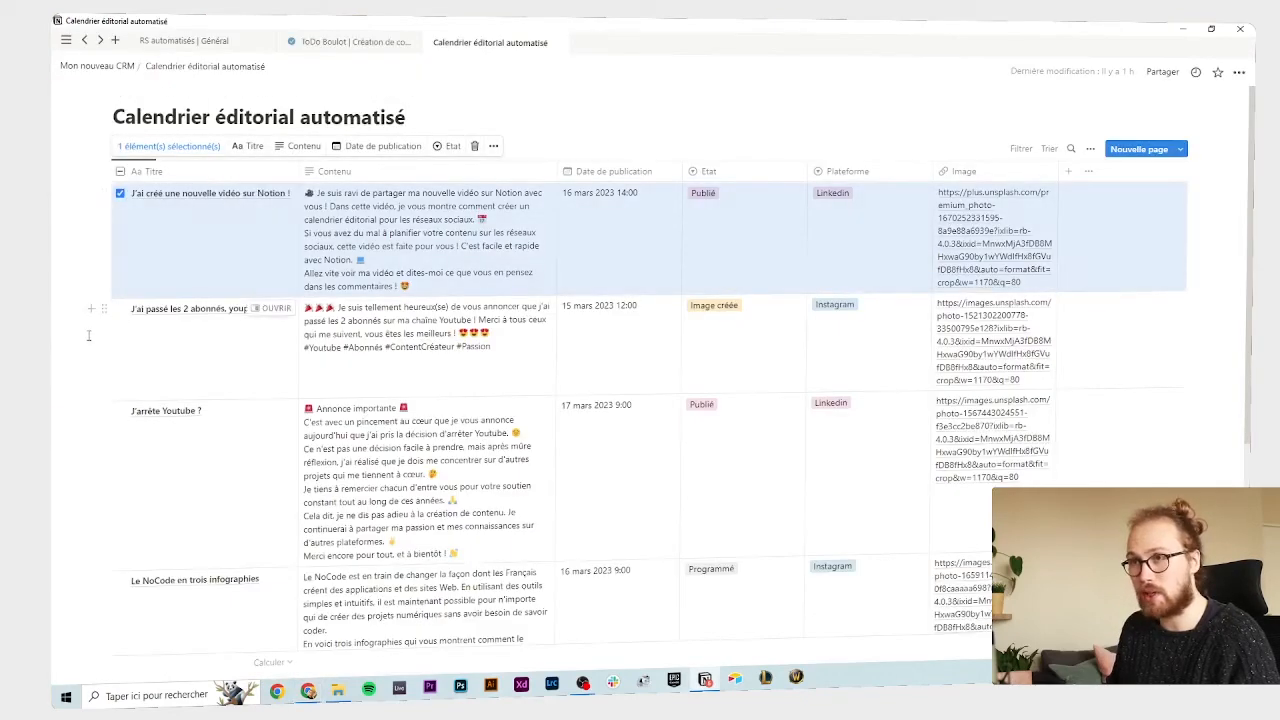
left_click_drag(89, 334, 150, 350)
left_click_drag(105, 457, 140, 440)
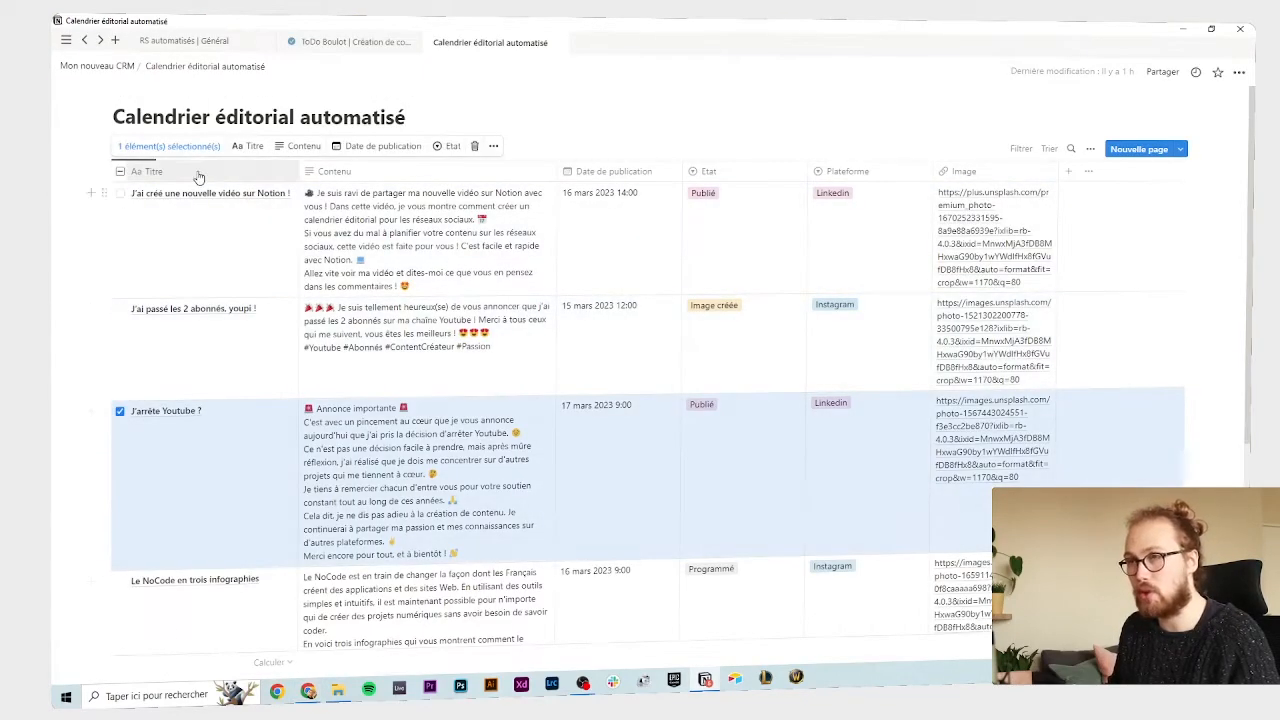
left_click(373, 103)
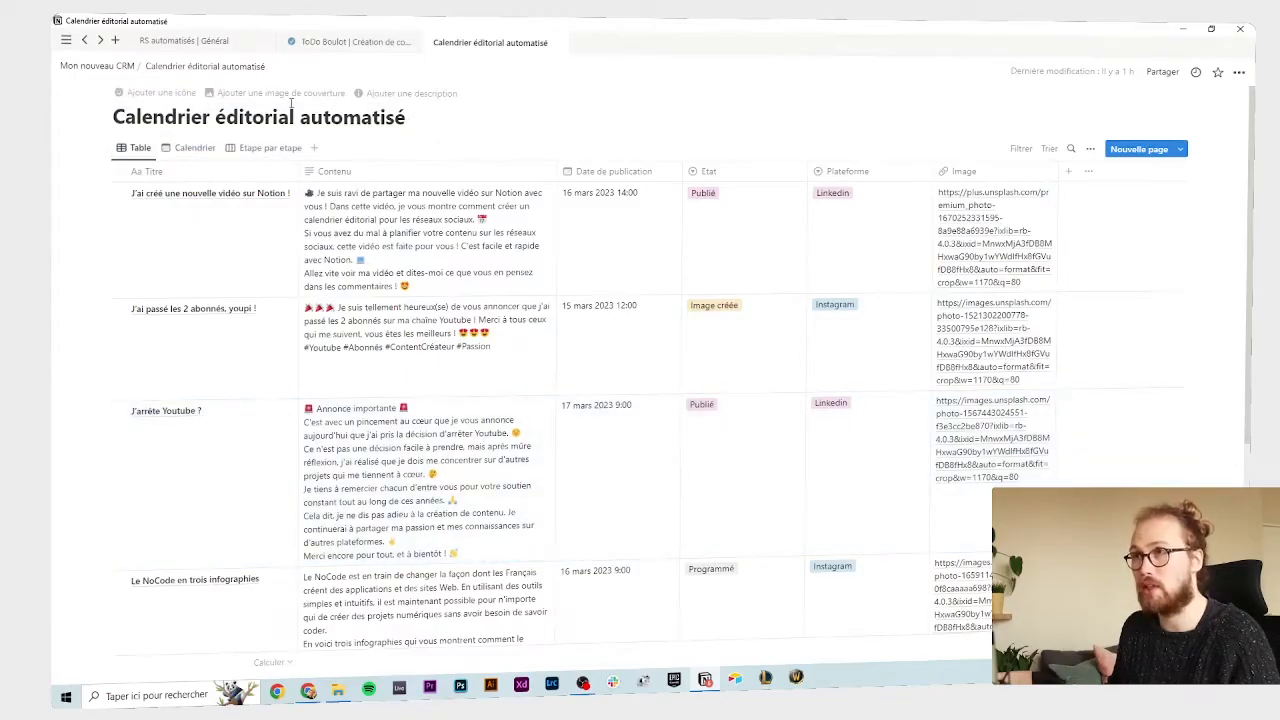
key("alt+Tab")
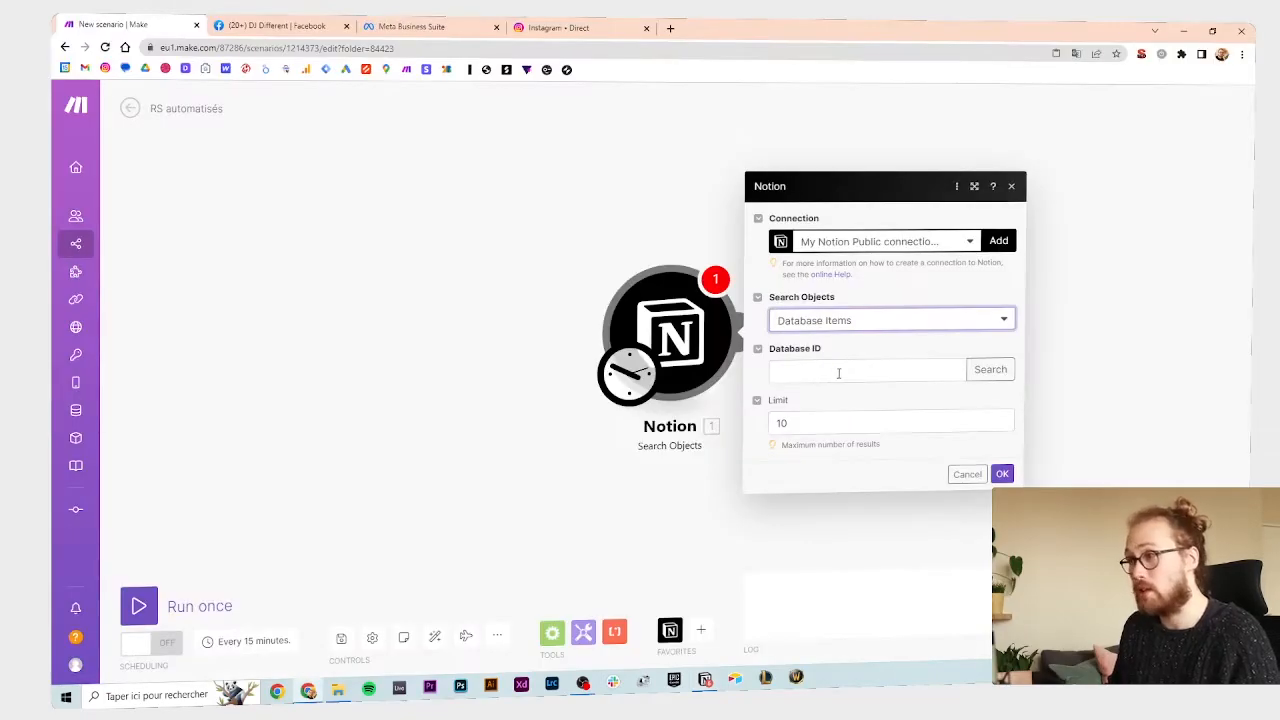
- Choose Calendrier éditorial automatisé as the database to search, remove the empty filter rule and save the module settings
left_click(845, 371)
left_click(877, 349)
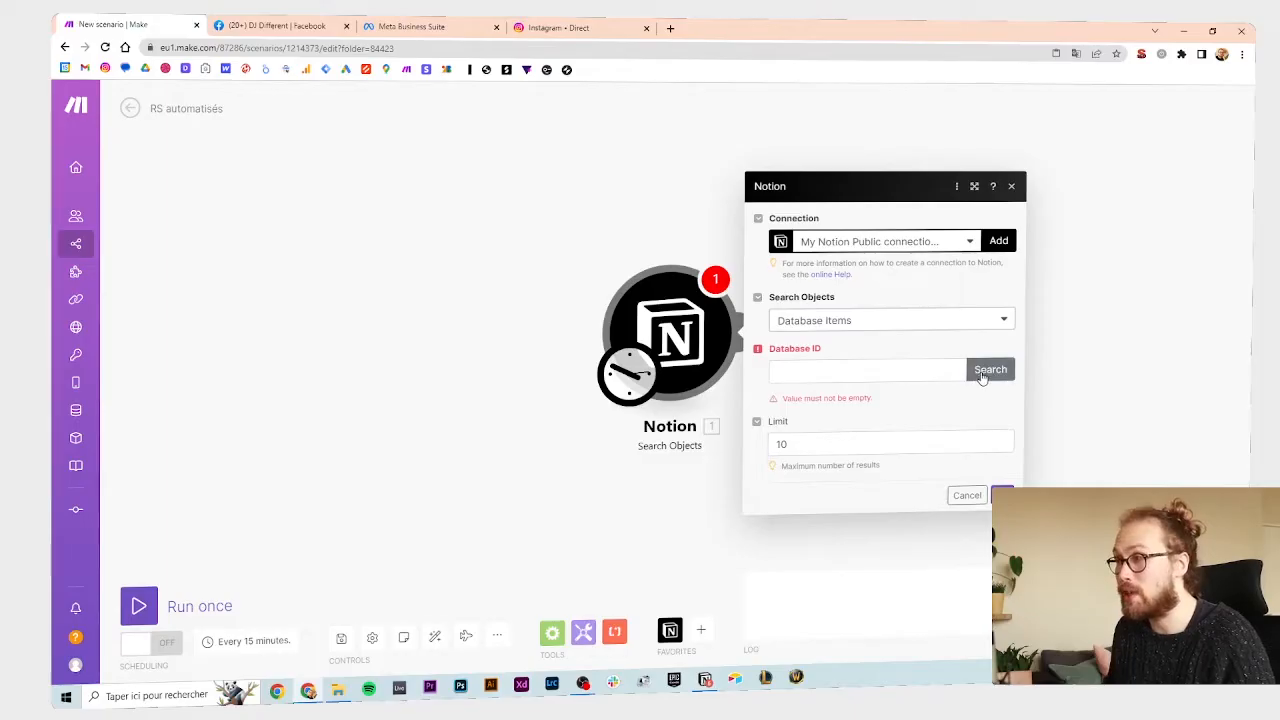
left_click(1000, 372)
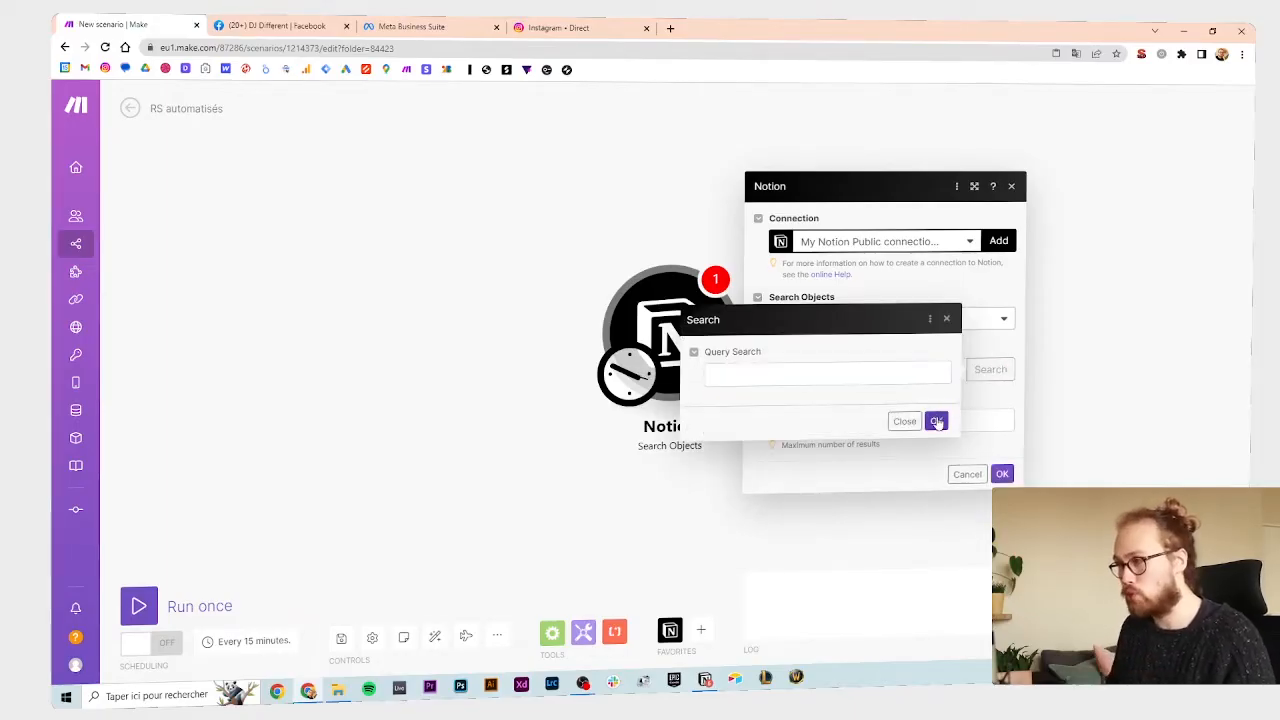
left_click(937, 422)
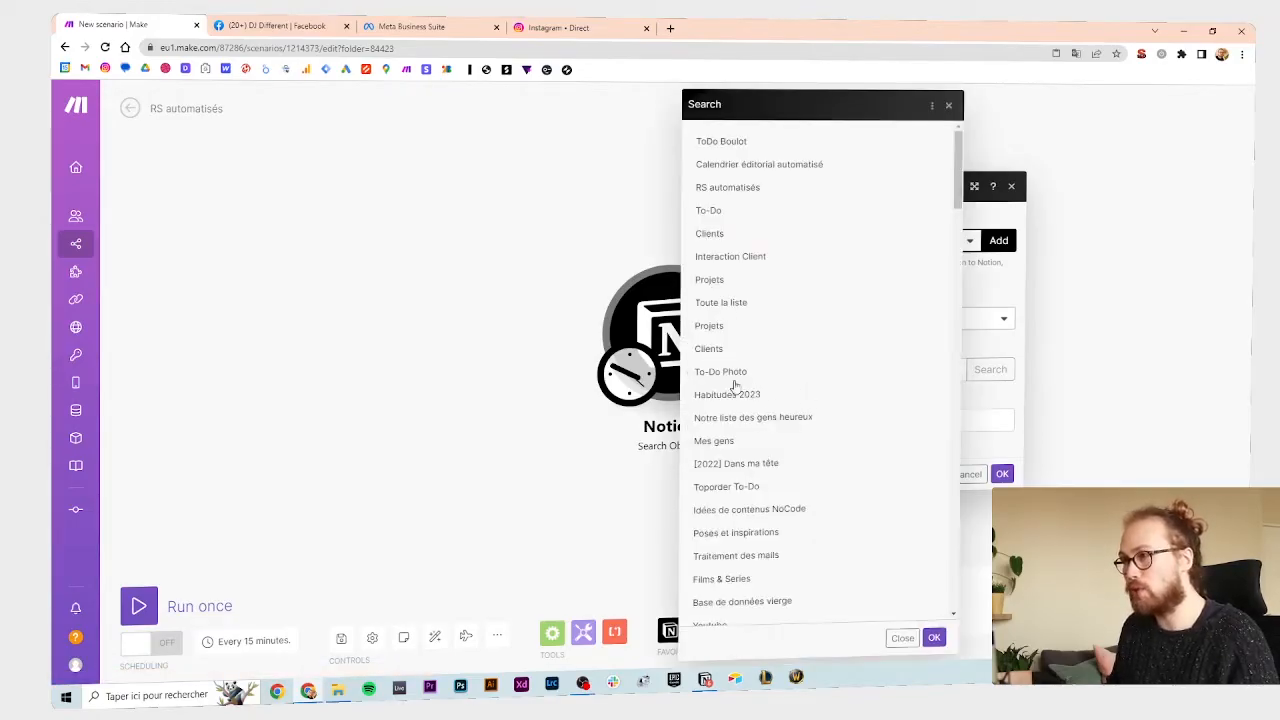
left_click(795, 165)
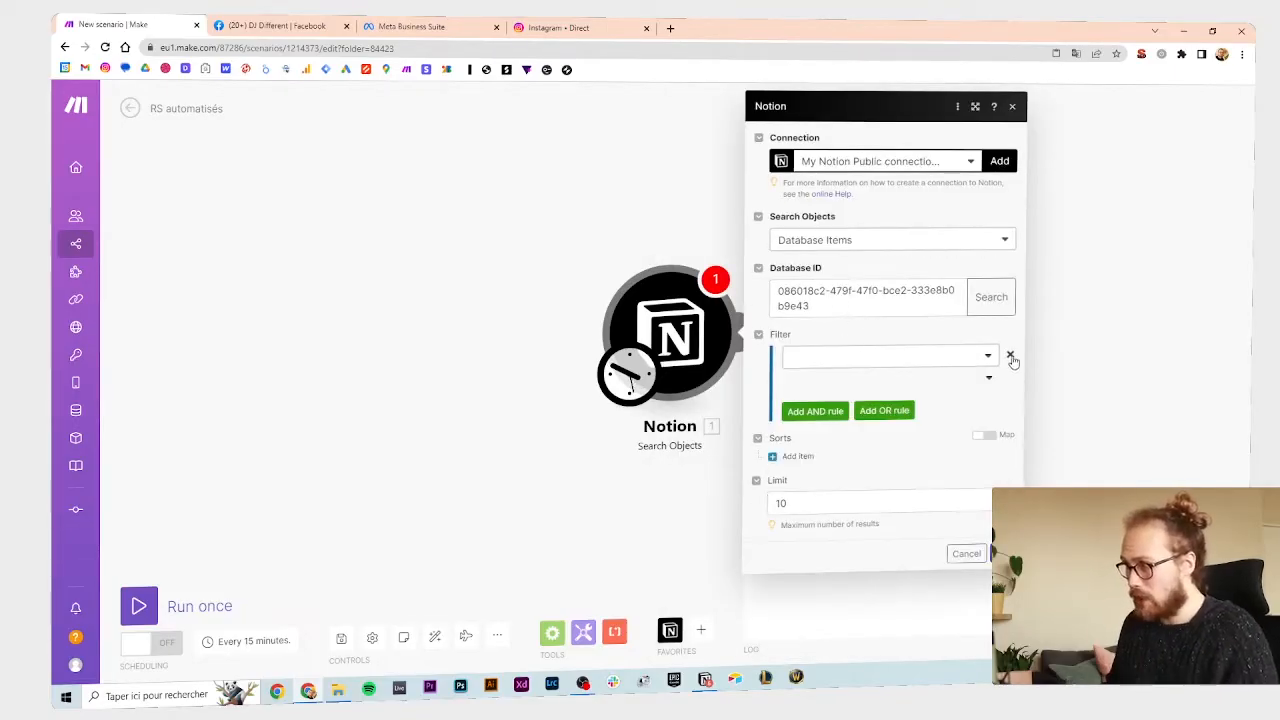
left_click(1011, 357)
left_click(1003, 497)
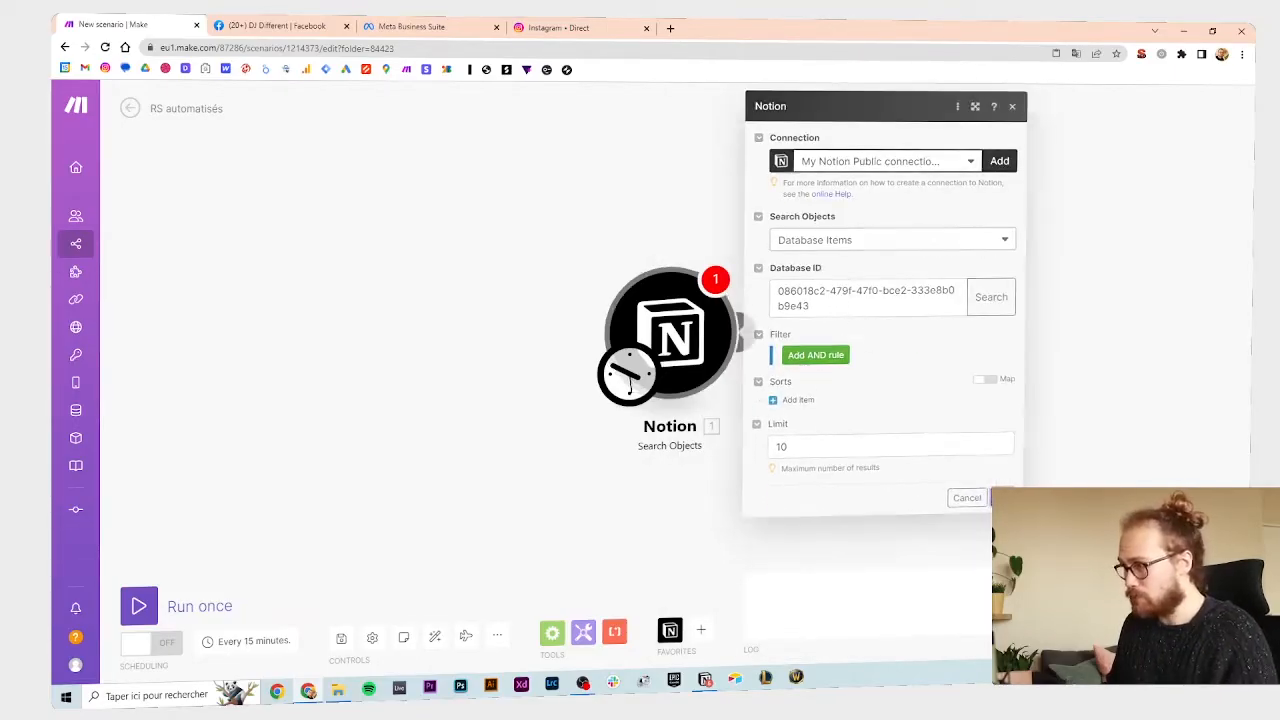
- Run only the Notion search module and look over the corresponding rows of the editorial calendar in Notion
right_click(655, 316)
left_click(701, 343)
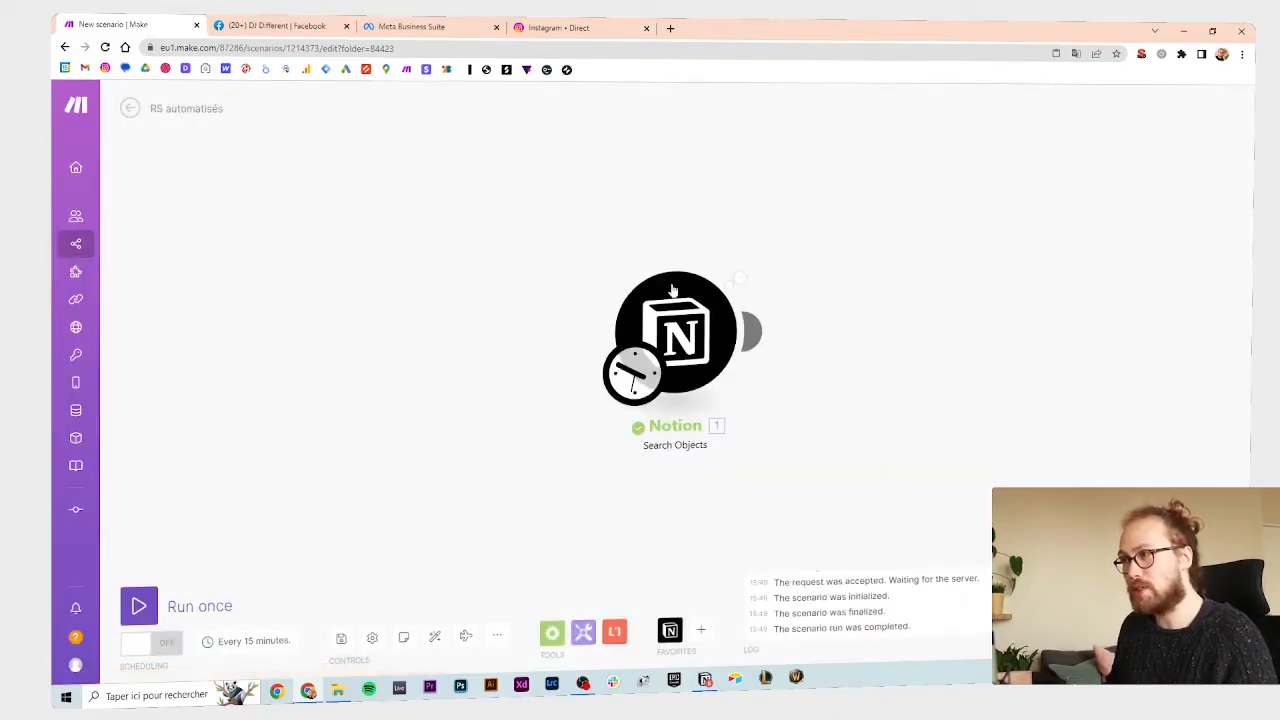
left_click(705, 678)
left_click_drag(96, 226, 201, 605)
left_click(705, 679)
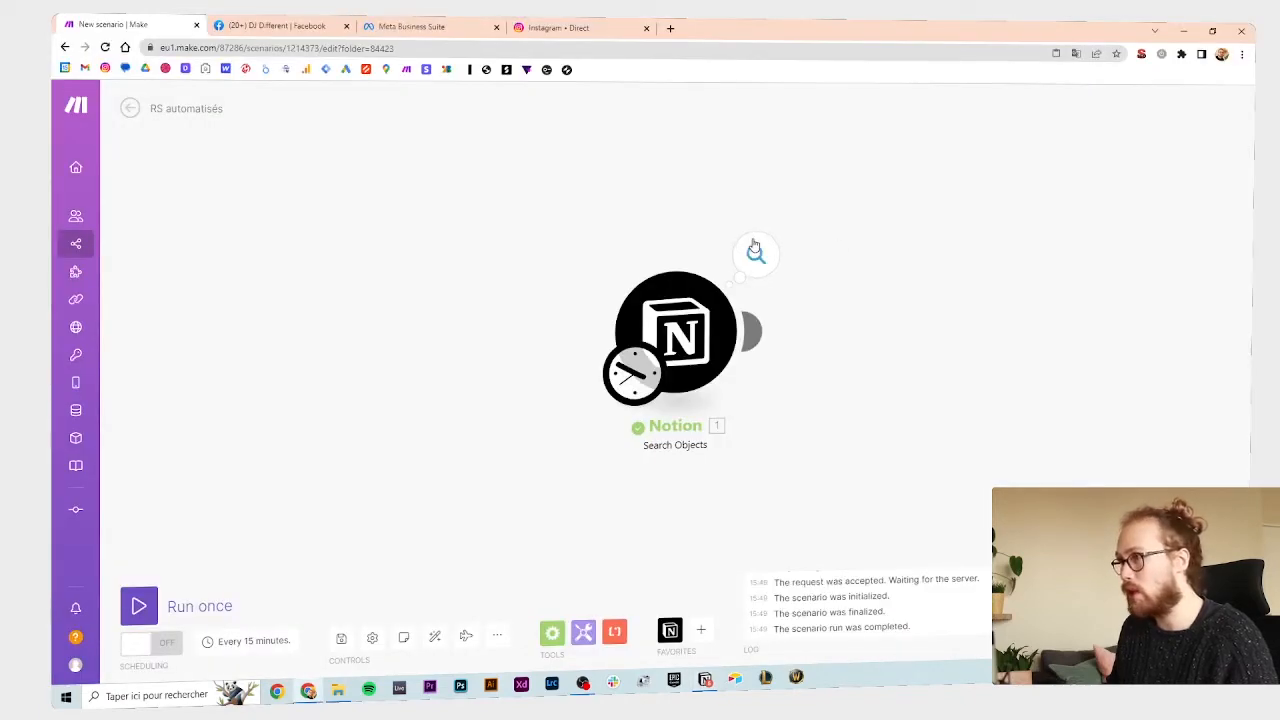
- Inspect the Notion module's run output, collapsing the returned bundles to view them as a list
left_click(756, 254)
left_click(823, 260)
left_click(823, 272)
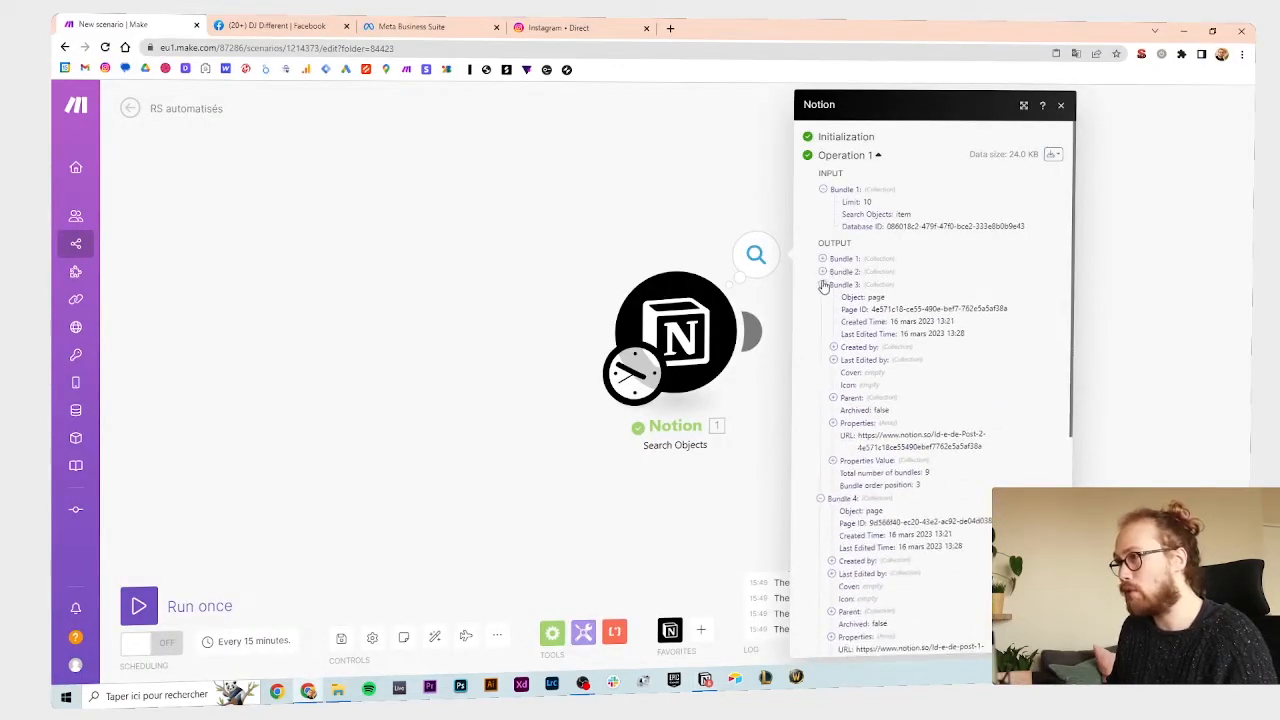
left_click(823, 285)
left_click(822, 298)
left_click(822, 312)
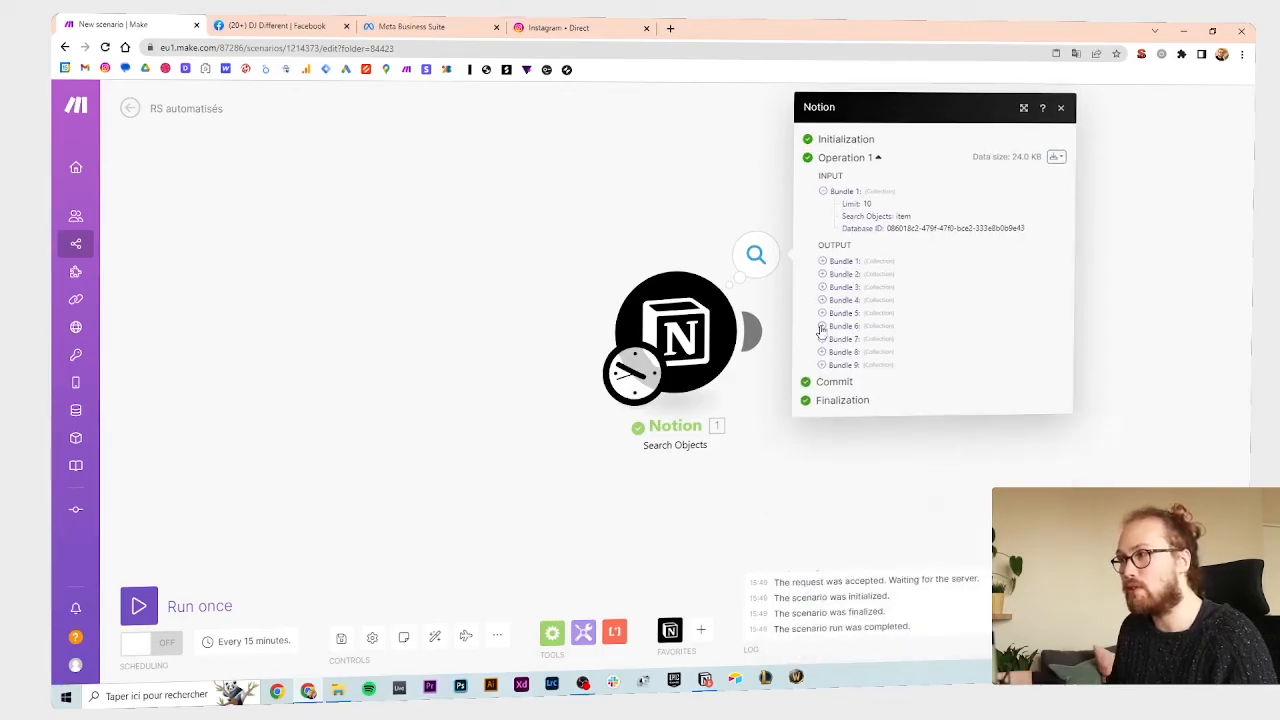
left_click(823, 261)
left_click_drag(934, 408, 857, 432)
- Switch to Notion to check the last post of the editorial calendar against the search output, and return to Make
key("alt+Tab")
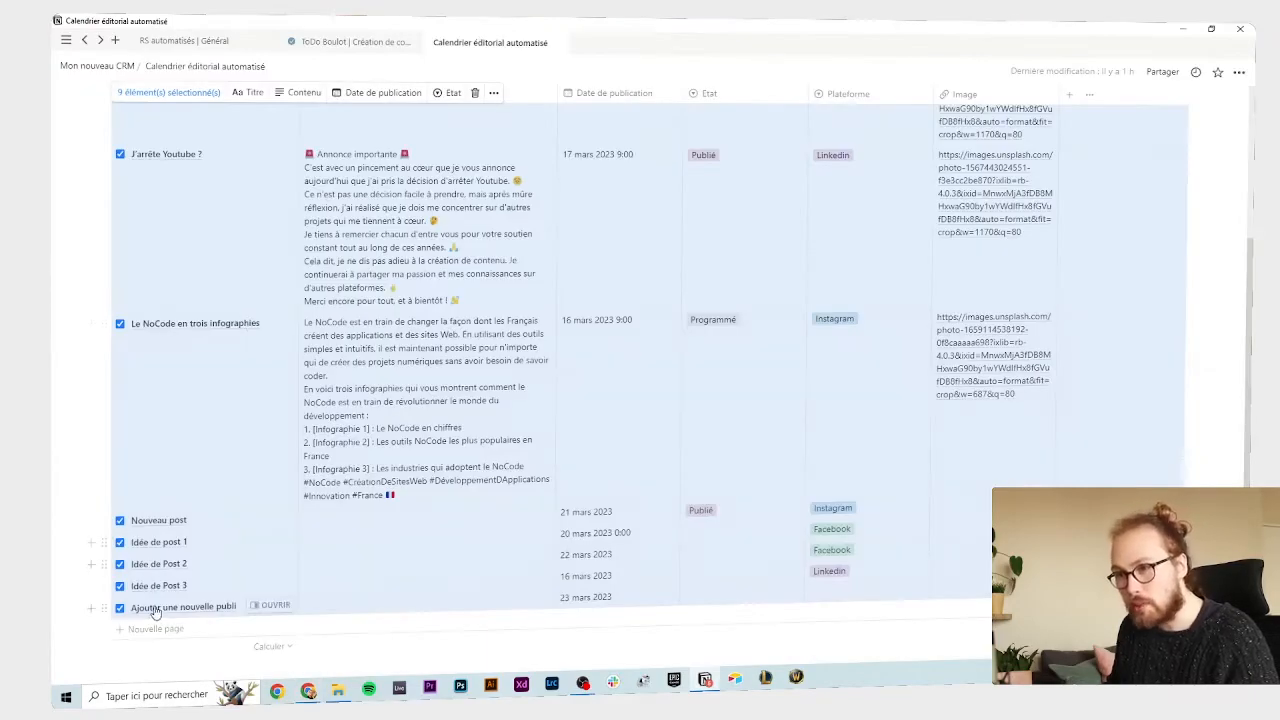
left_click(82, 613)
left_click(120, 608)
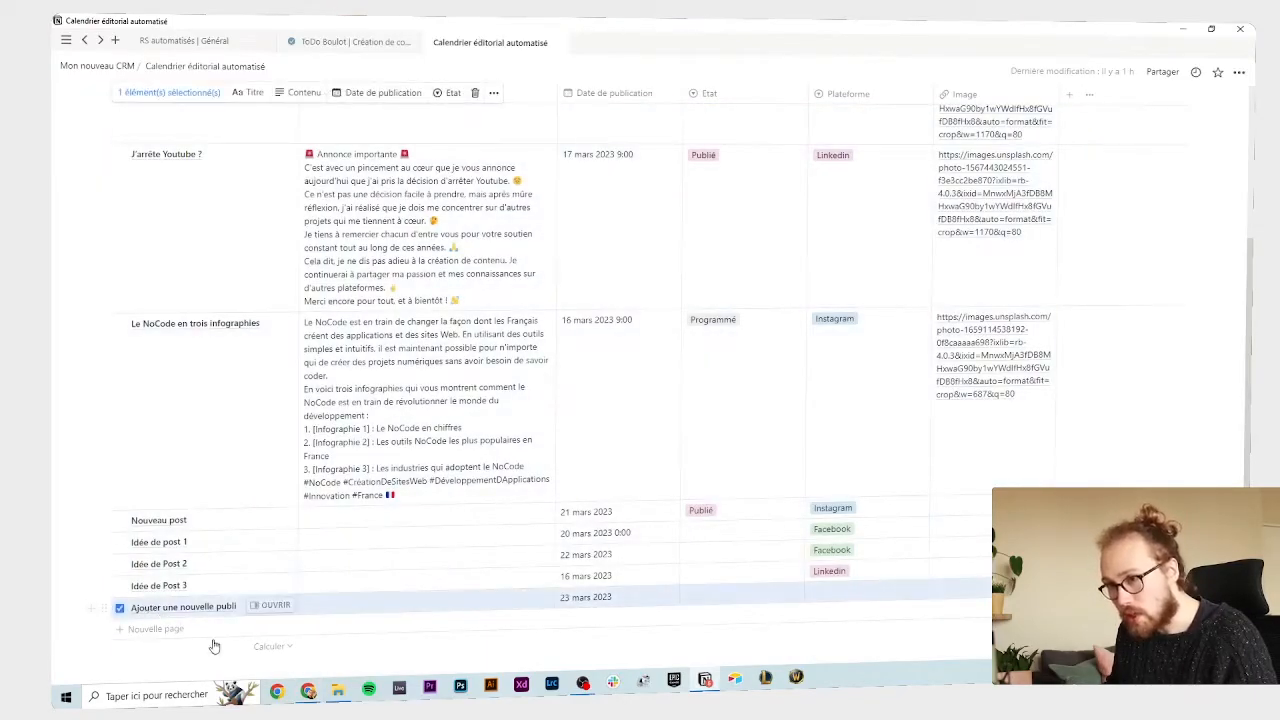
key("alt+Tab")
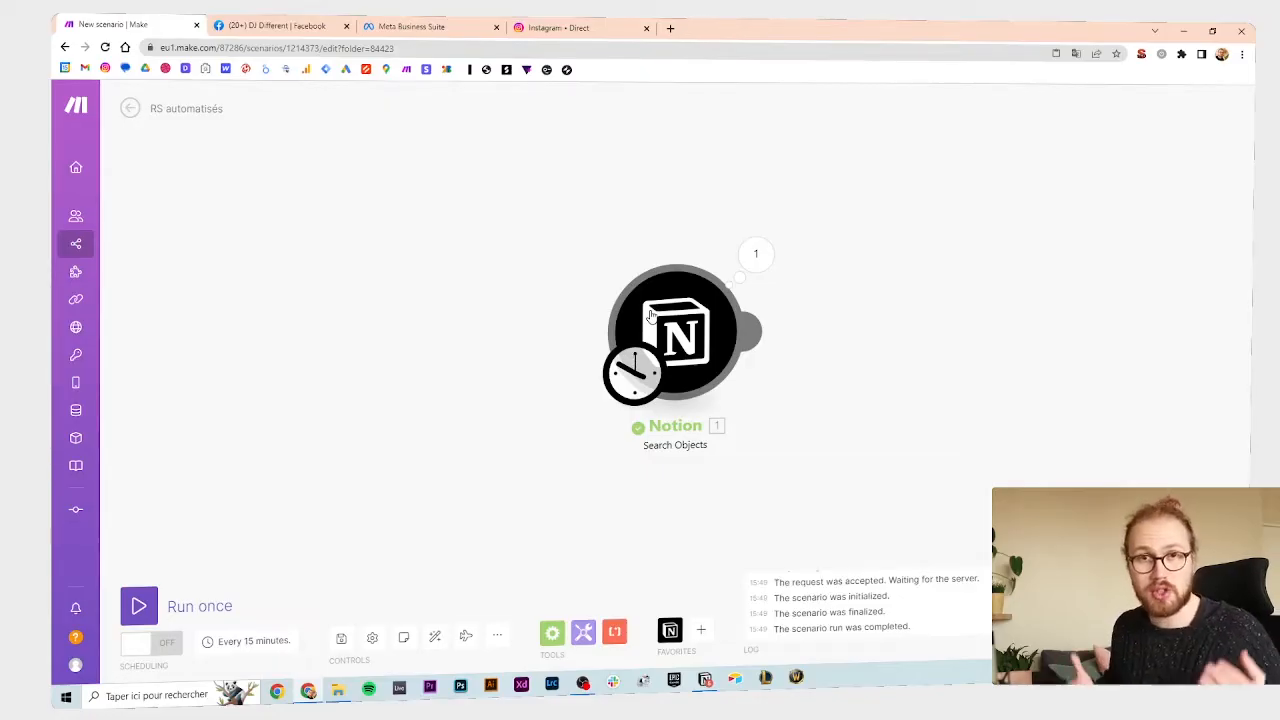
- Switch to Notion and set the Etat of the first post in the editorial calendar to Programmé
left_click(706, 680)
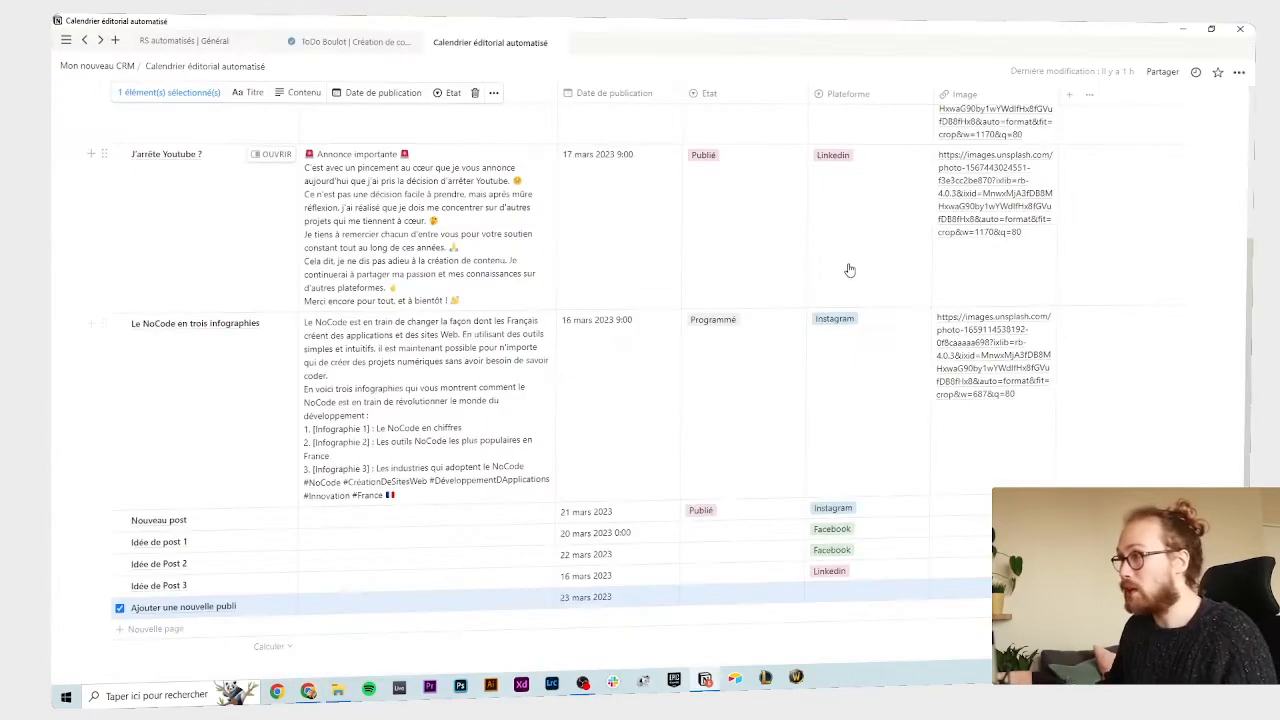
scroll(871, 232, "up", 4)
left_click(710, 246)
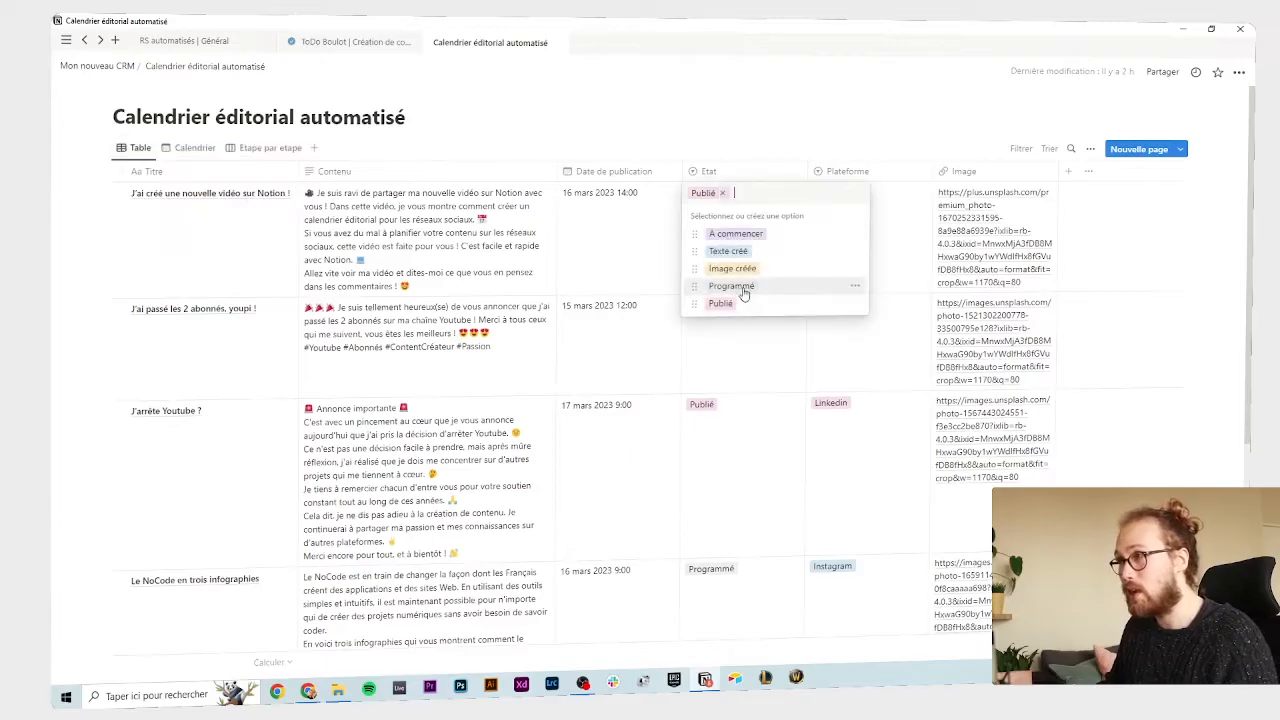
left_click(732, 287)
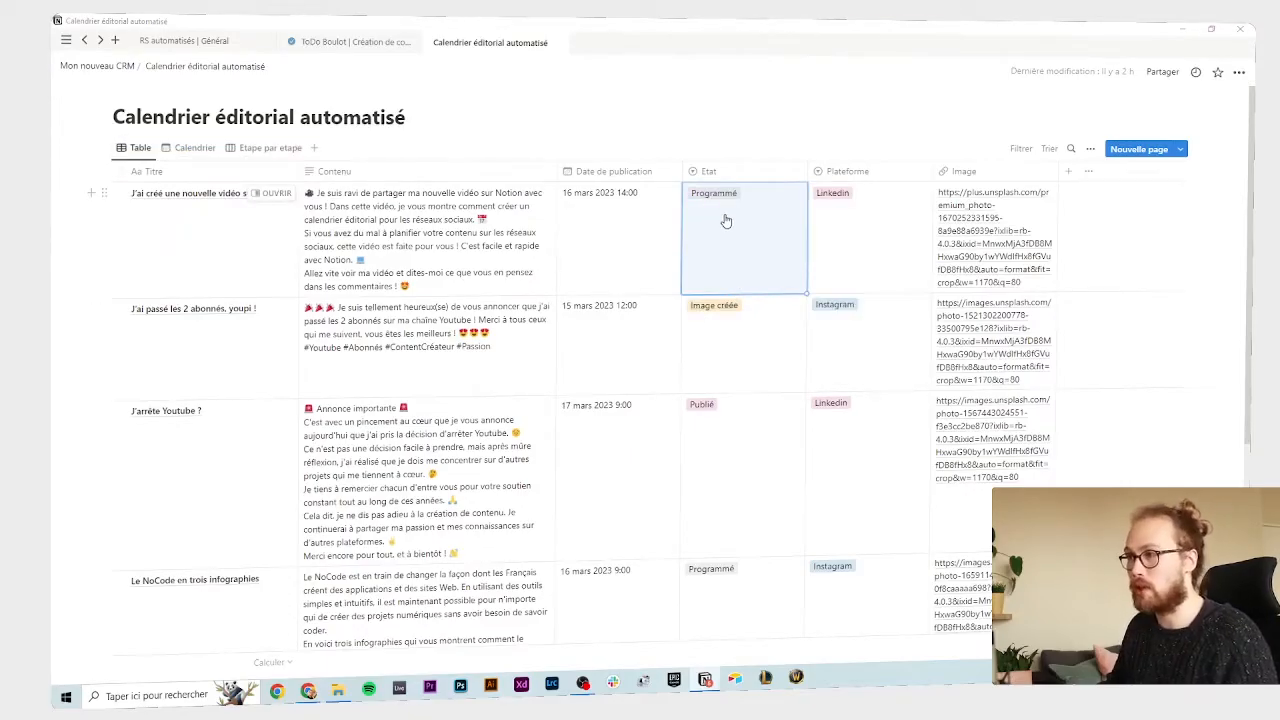
- In Make, filter the Notion search on Etat (Select) with the Select: Equals operator, checking the property's type in Notion
key("alt+Tab")
left_click(675, 335)
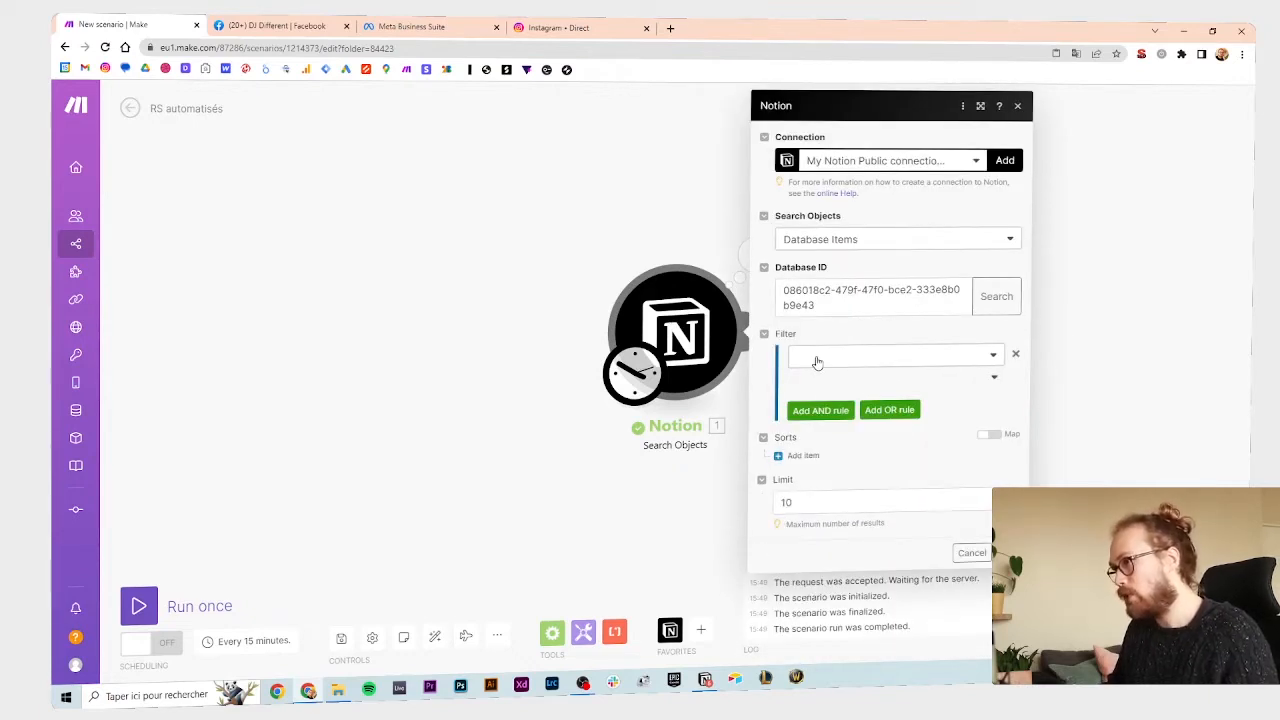
left_click(817, 362)
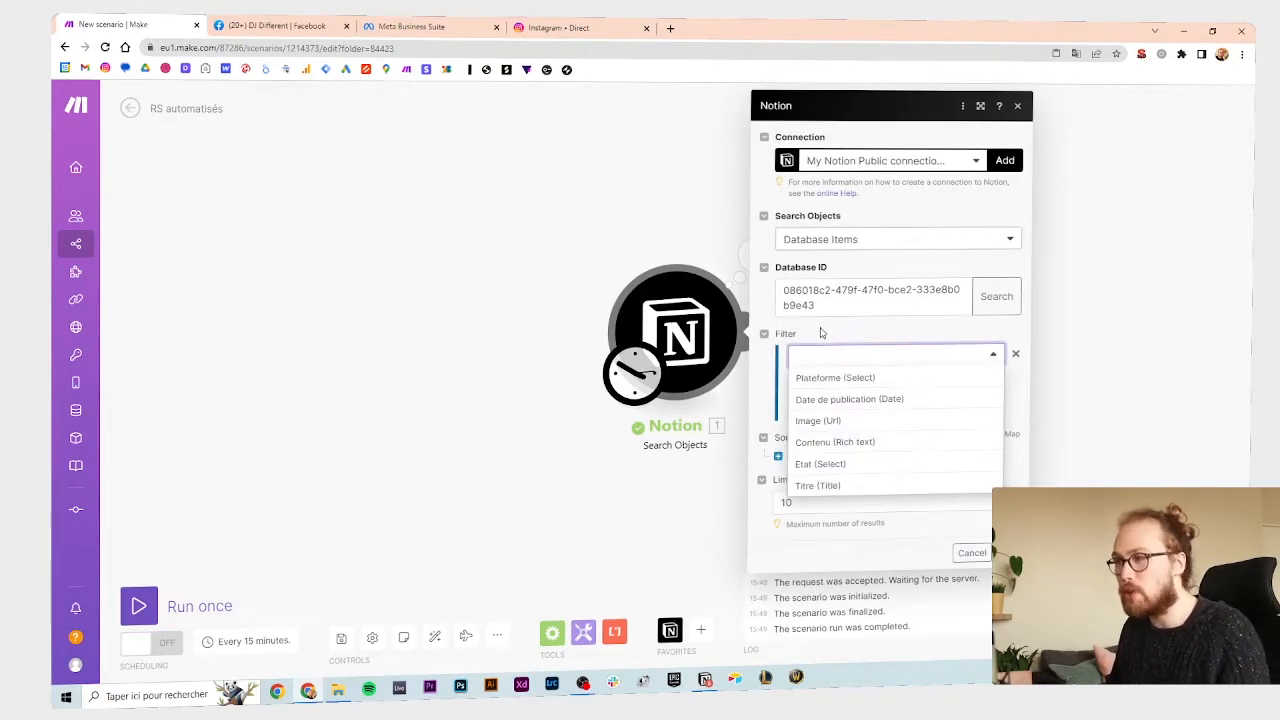
left_click(820, 463)
left_click(950, 382)
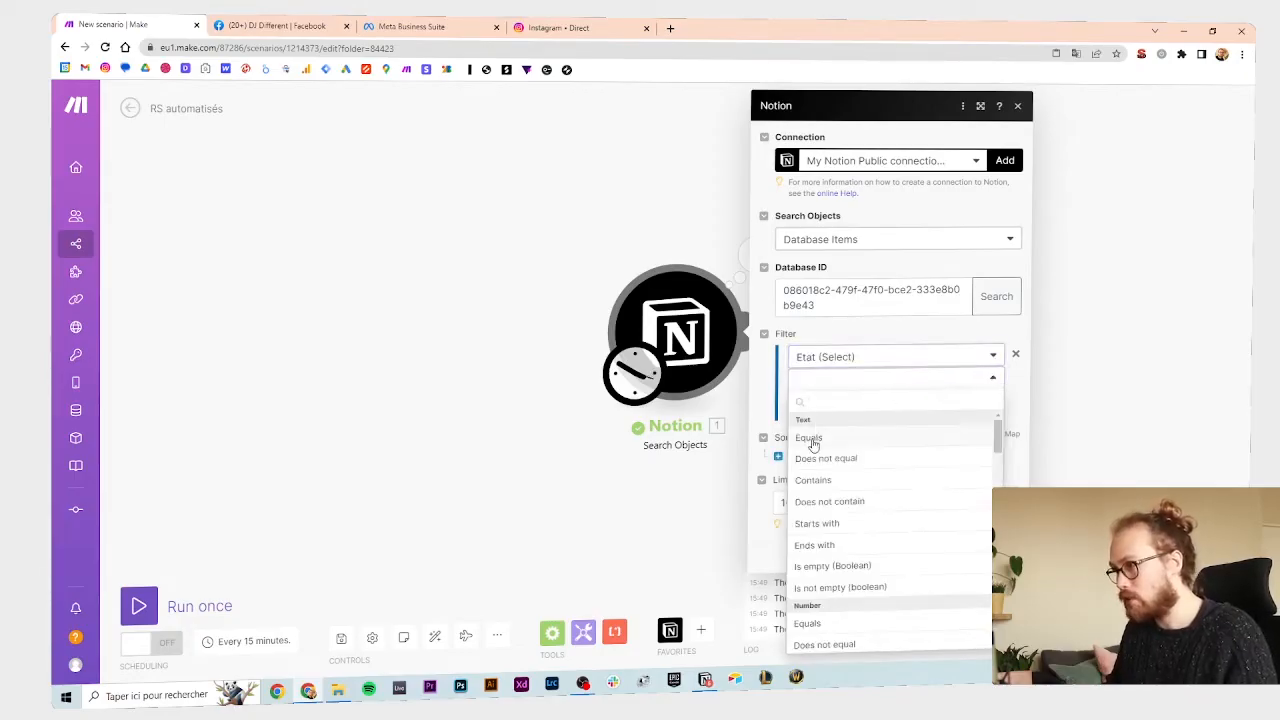
scroll(840, 500, "down", 10)
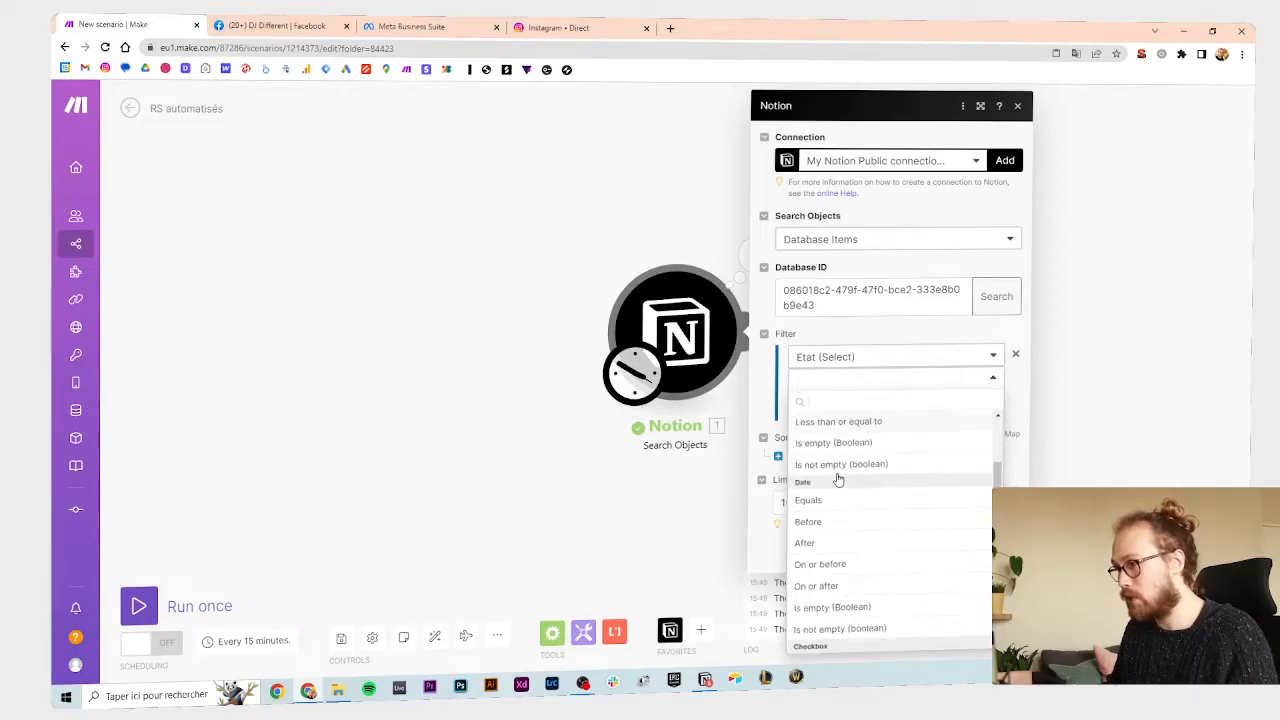
scroll(840, 535, "down", 4)
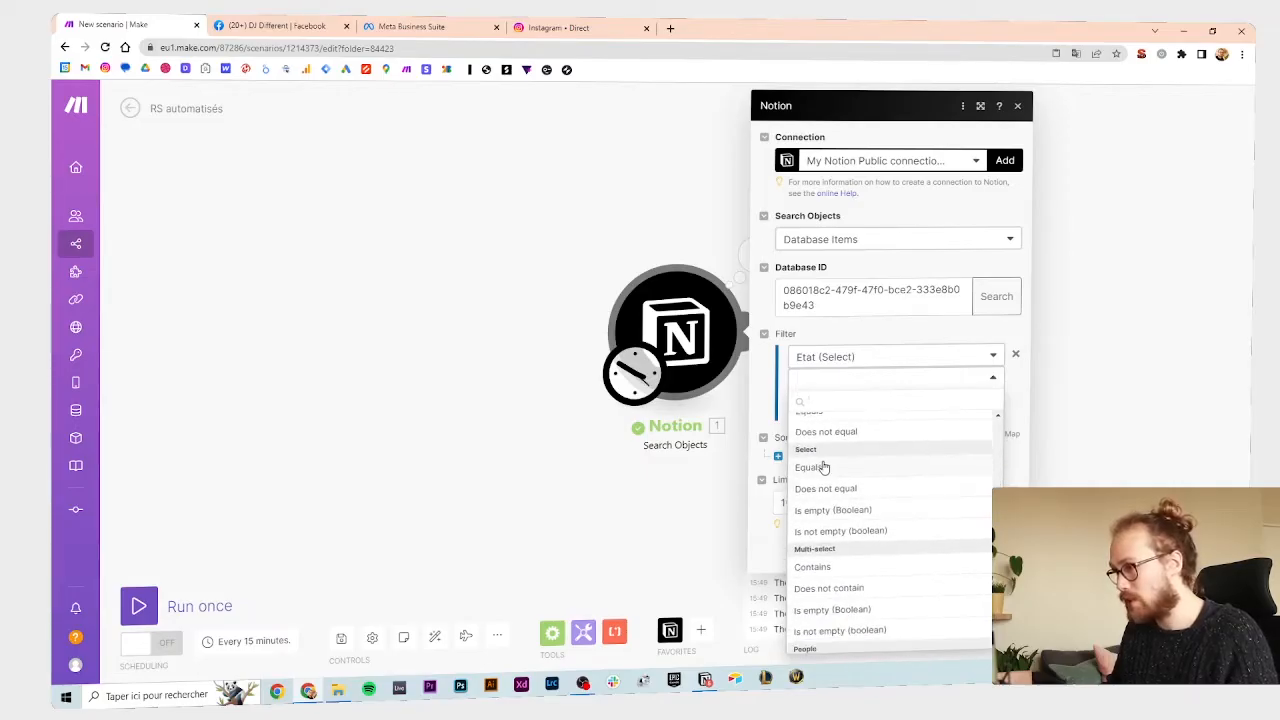
left_click(705, 680)
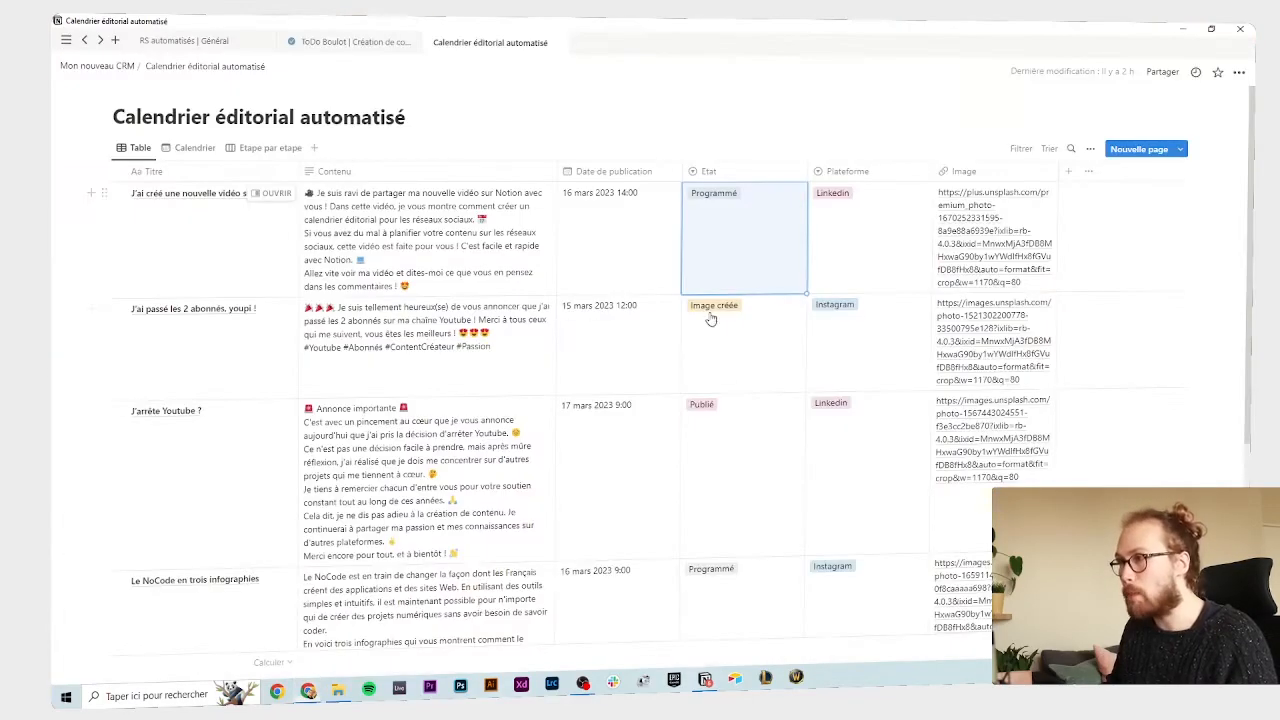
left_click(723, 178)
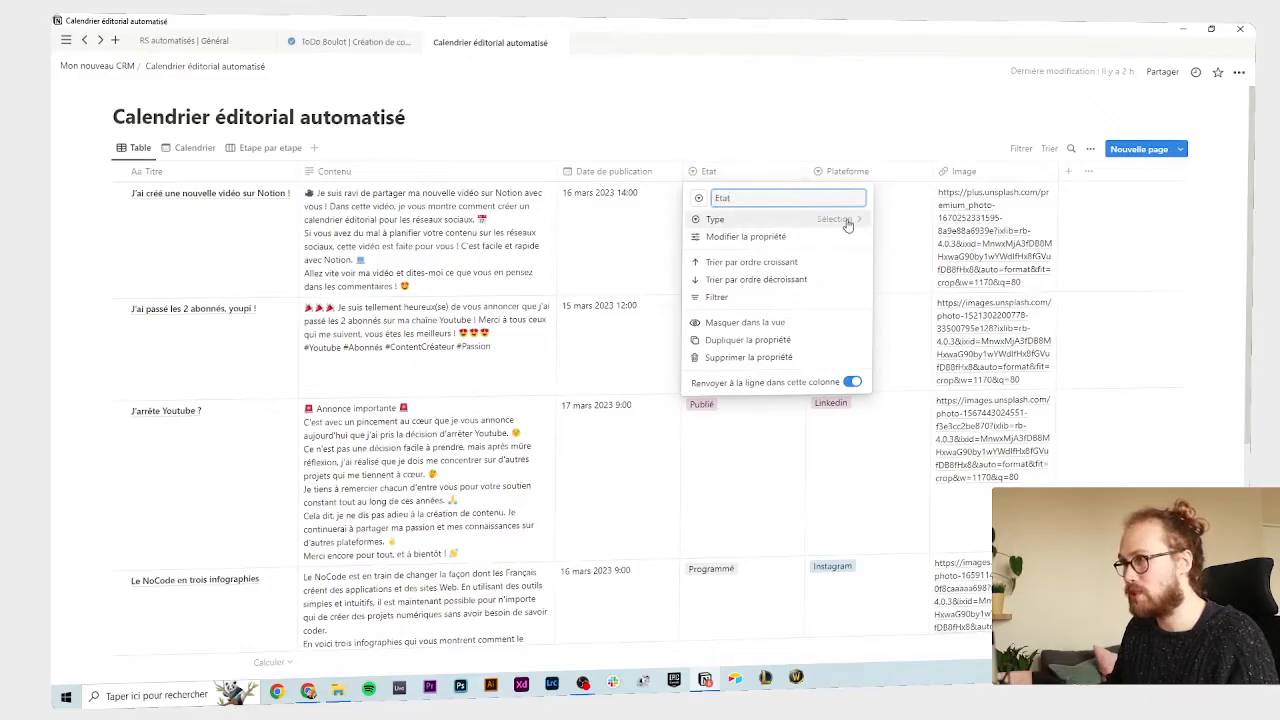
key("alt+Tab")
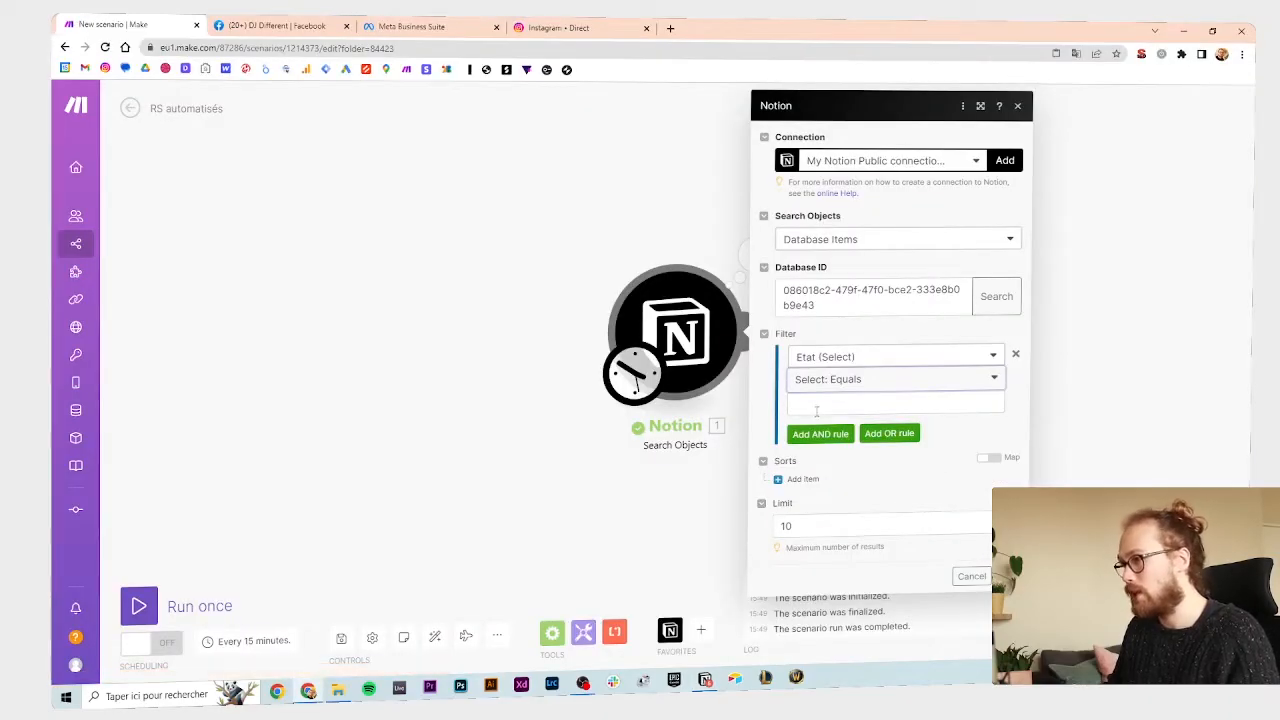
- Copy the Programmé option name from Notion's Etat property into the filter value in Make and save the module settings
left_click(827, 401)
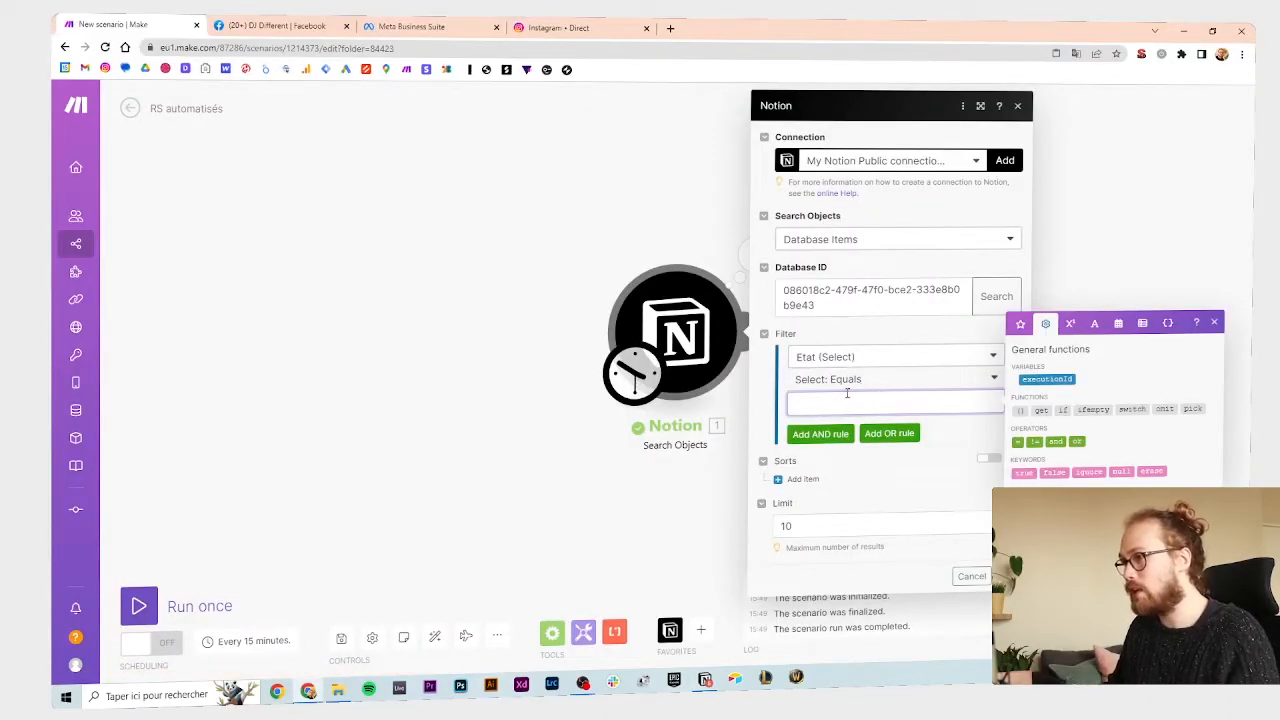
key("alt+Tab")
key("Escape")
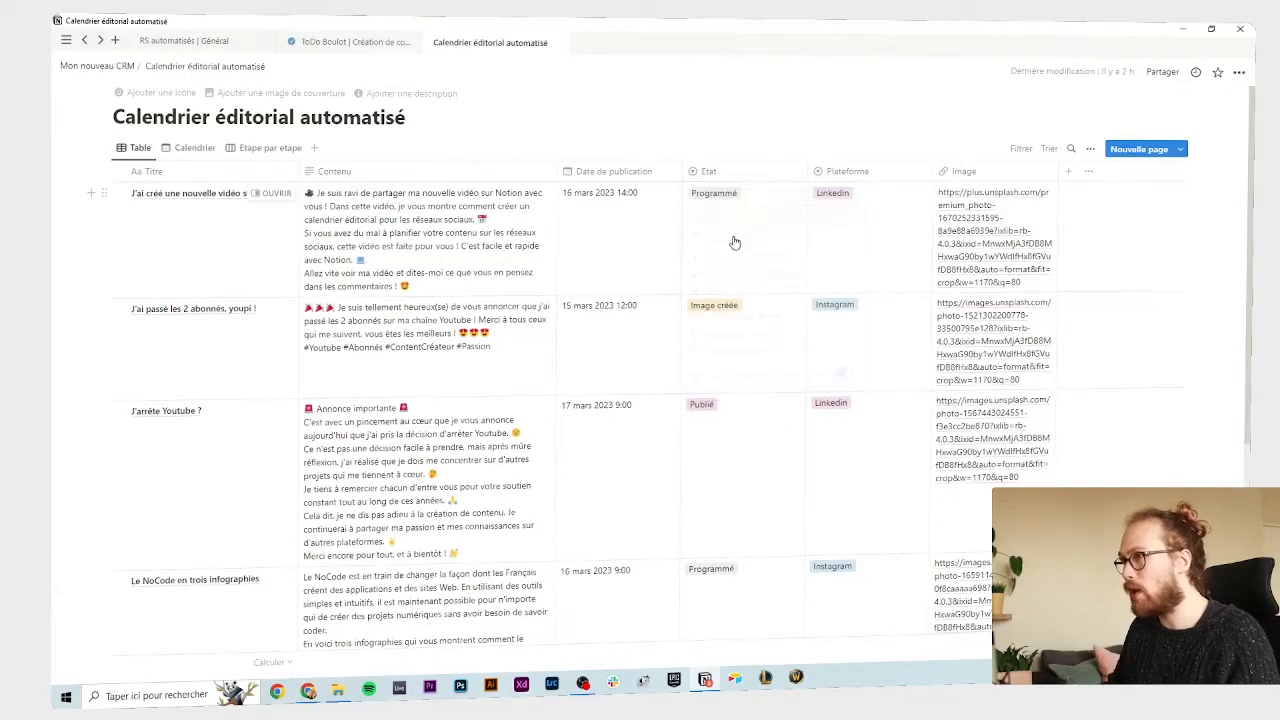
left_click(731, 243)
left_click(854, 286)
key("ctrl+c")
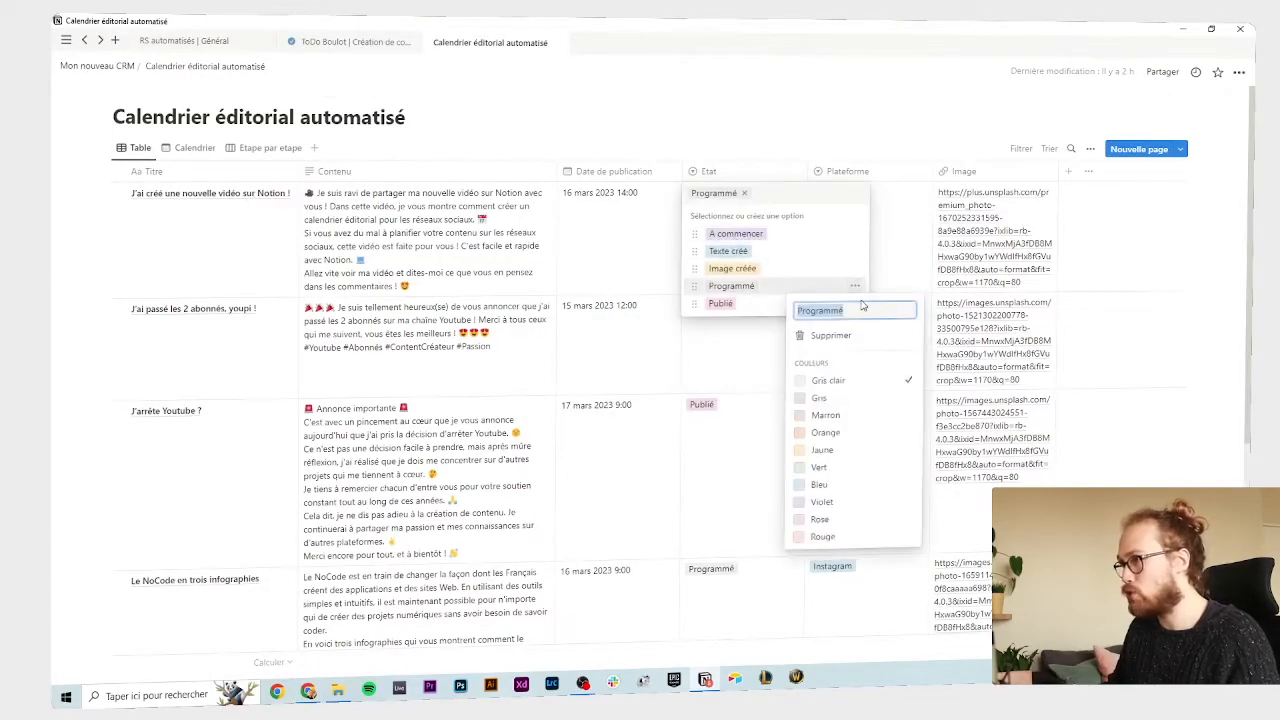
key("alt+Tab")
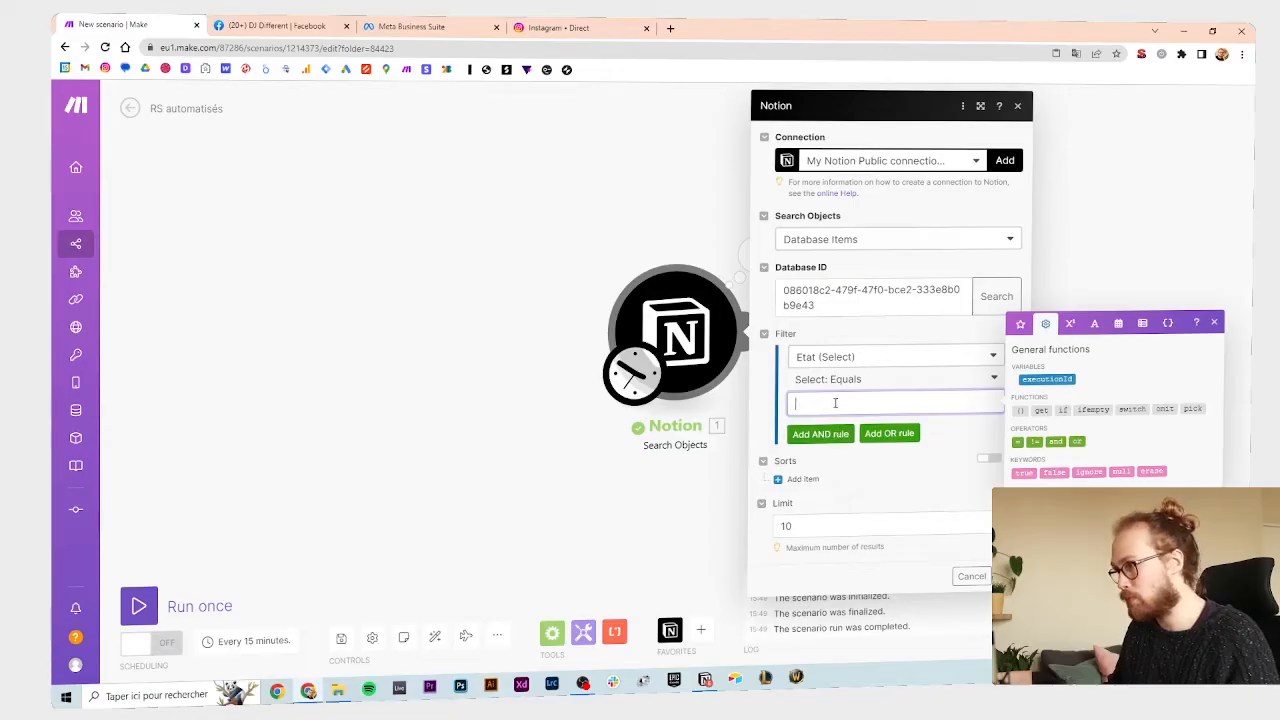
key("ctrl+v")
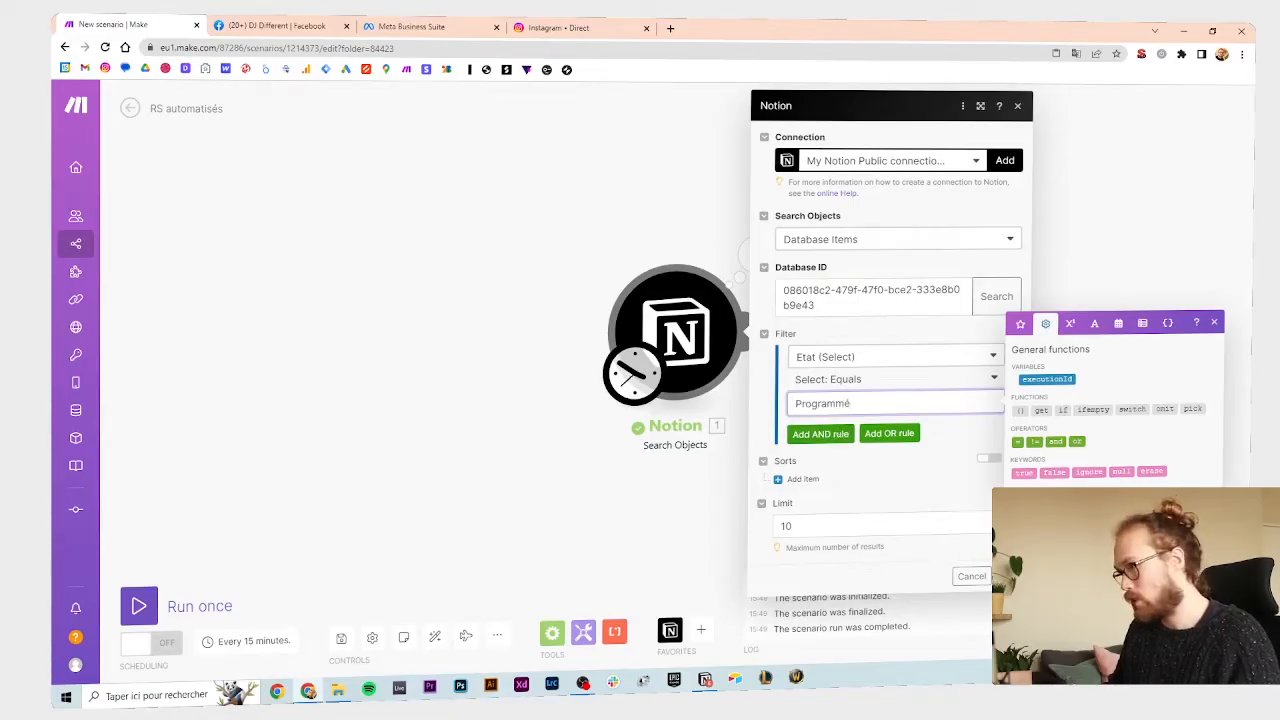
left_click(1008, 577)
- Run only the Notion search module, review the Programmé posts in the Notion calendar and return to Make
right_click(682, 312)
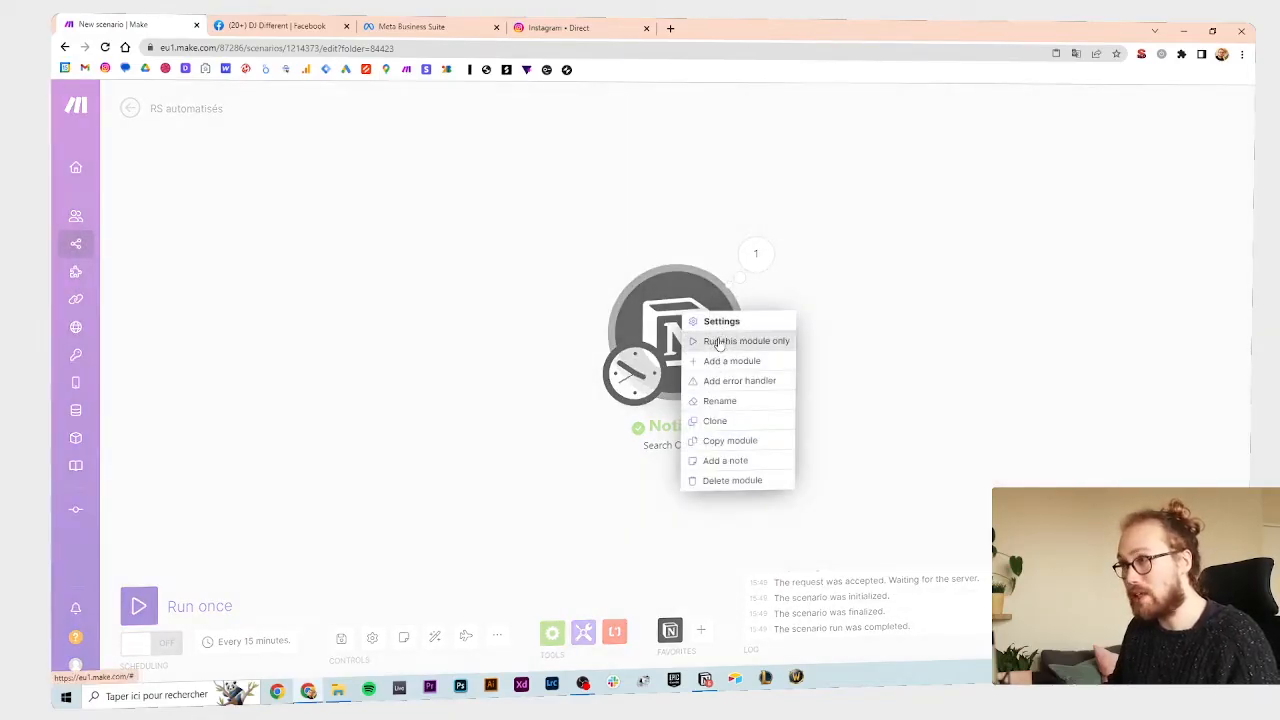
left_click(718, 341)
key("alt+Tab")
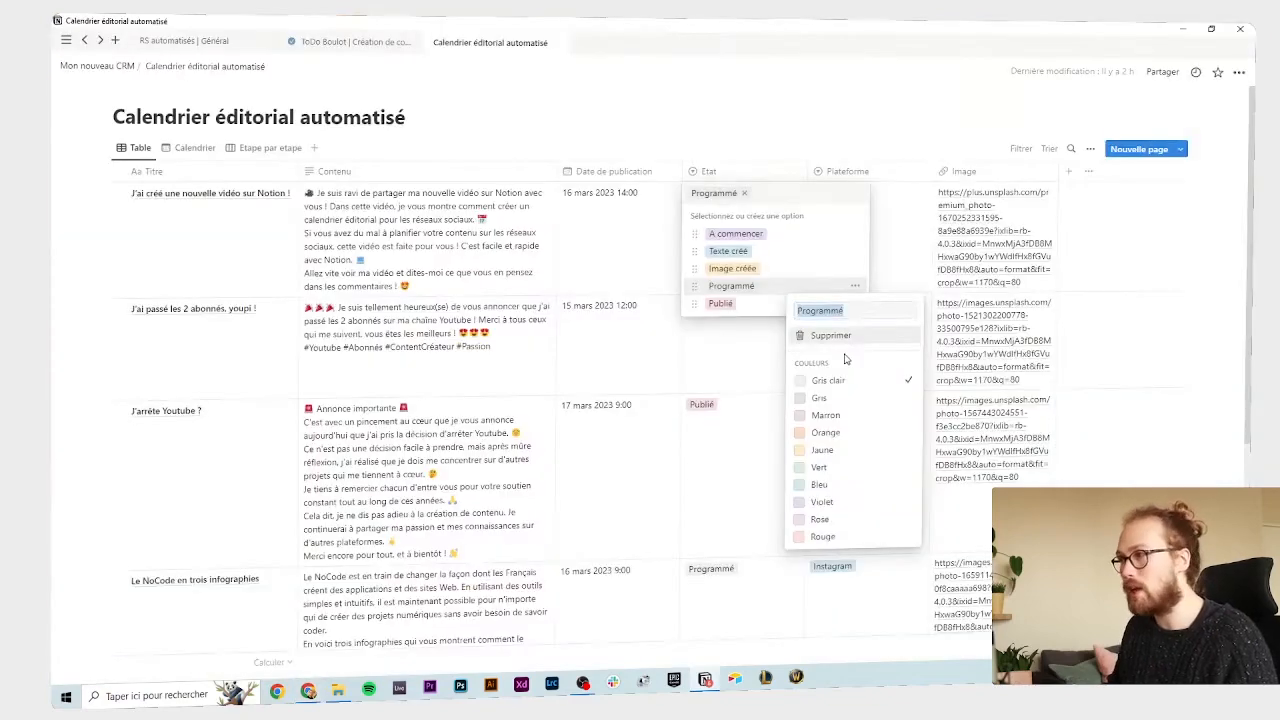
key("Escape")
key("Escape")
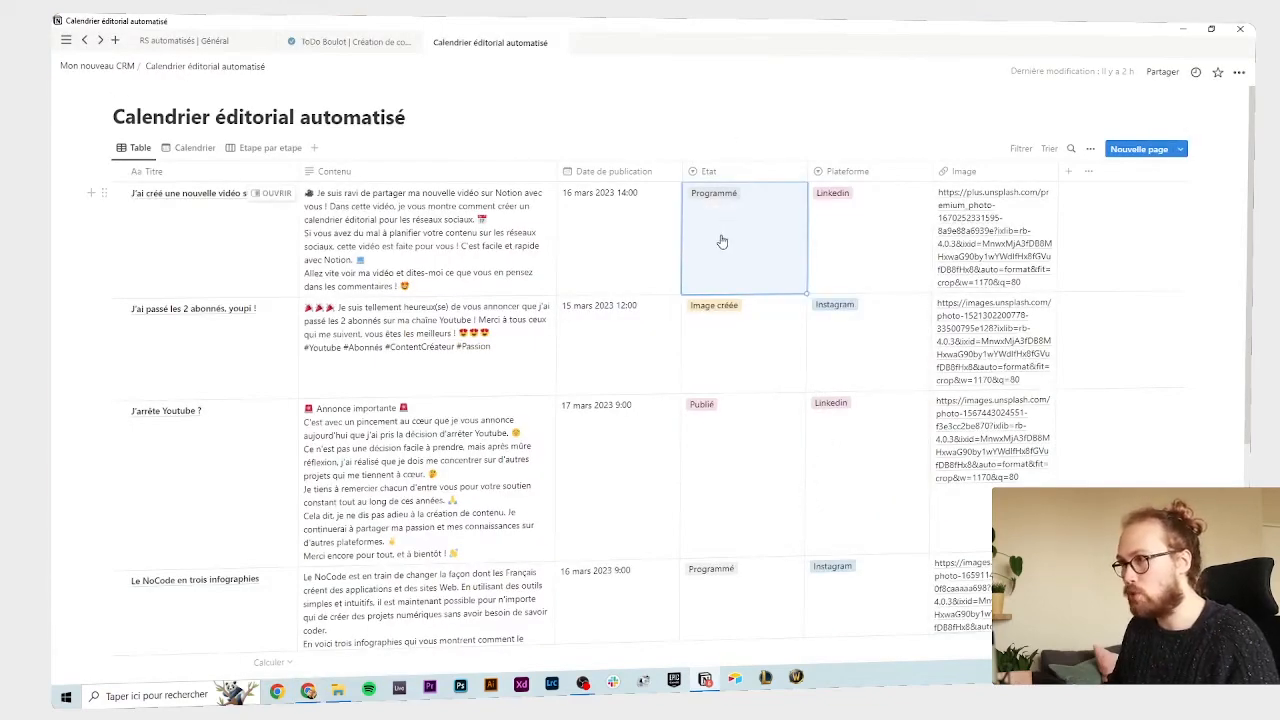
scroll(722, 241, "down", 5)
key("alt+Tab")
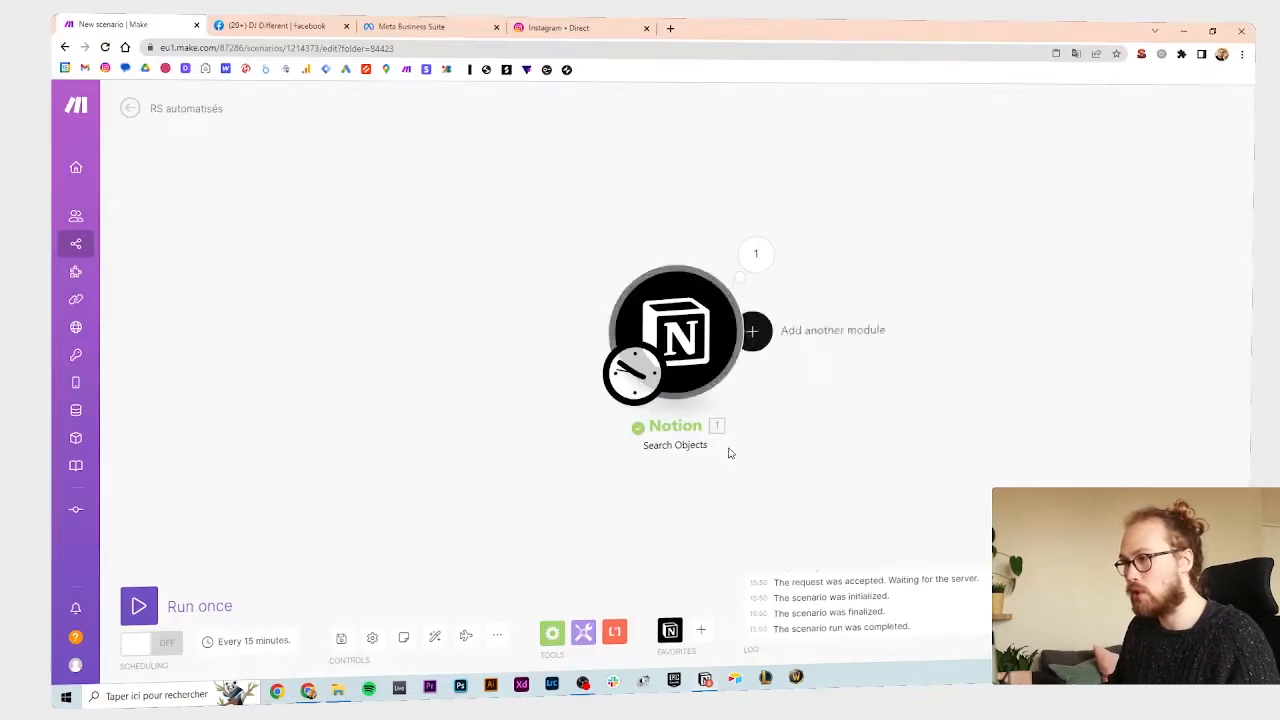
- Inspect the filtered search's output bundles, checking the page URL of the second bundle
left_click(756, 254)
left_click(826, 292)
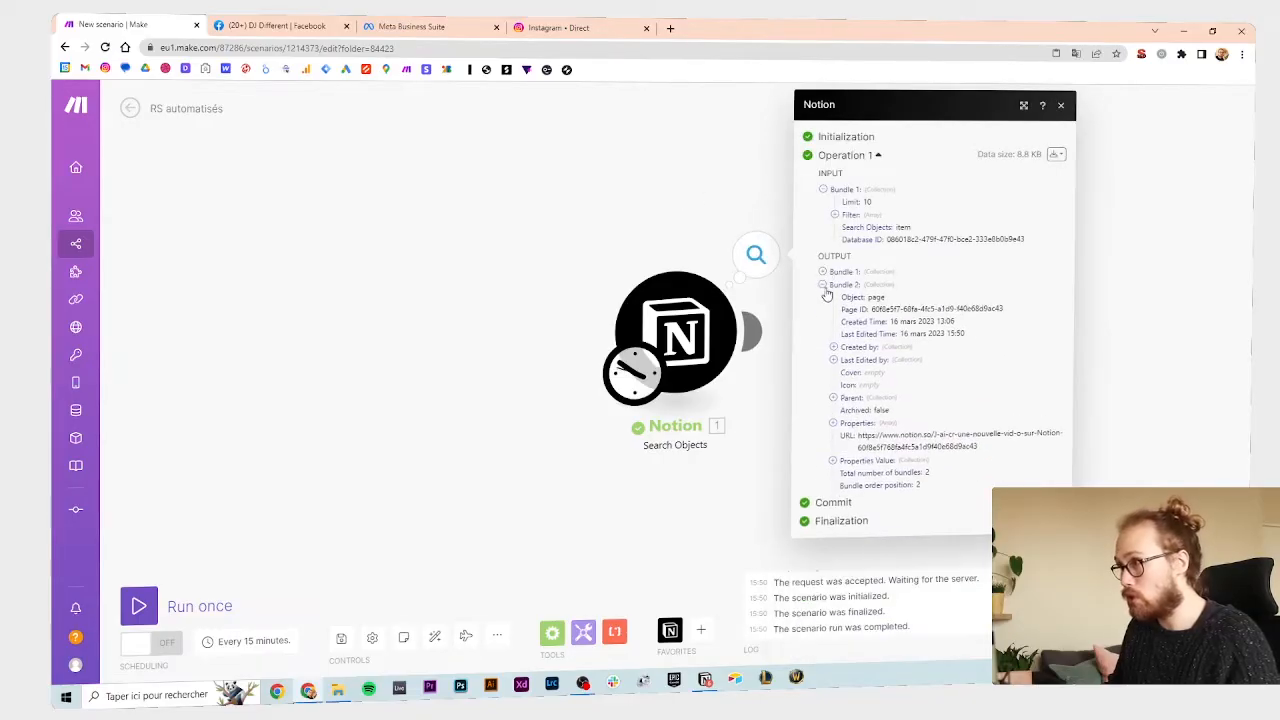
left_click(825, 289)
left_click(823, 326)
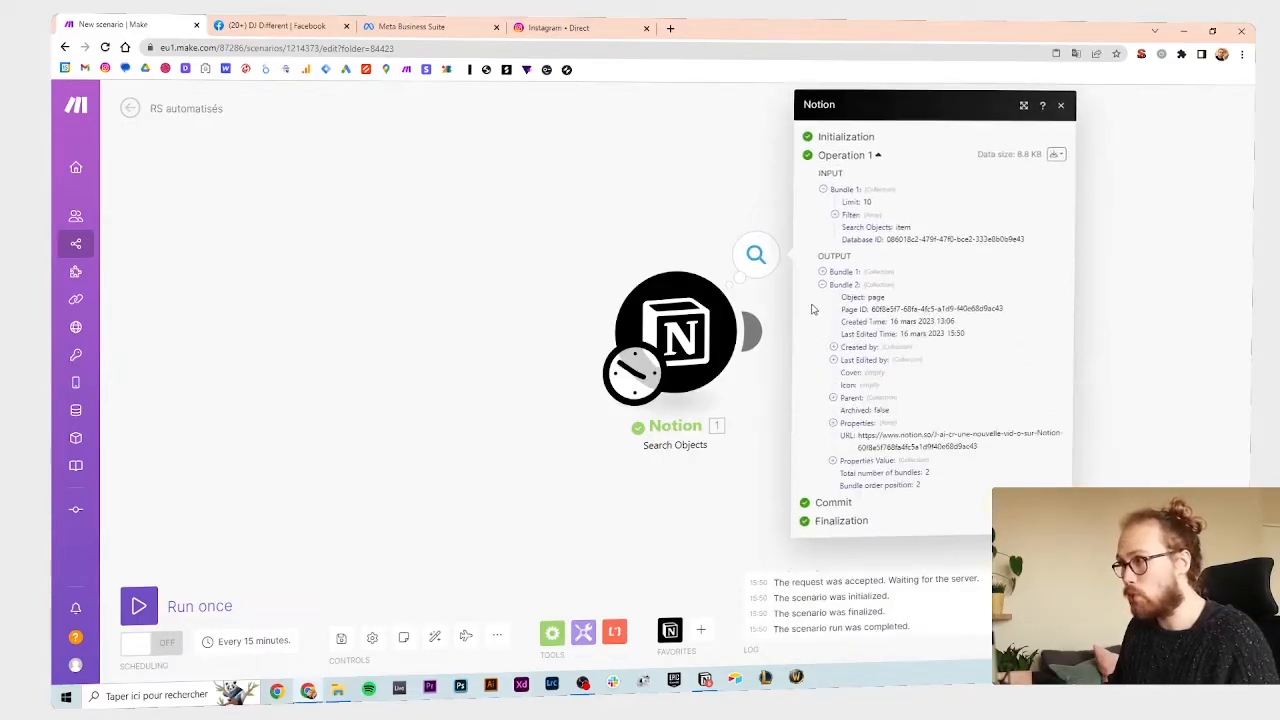
left_click_drag(931, 433, 1088, 455)
- Add an AND rule to the Notion module's filter on Date de publication (Date) with the Date: Equals operator
left_click(688, 319)
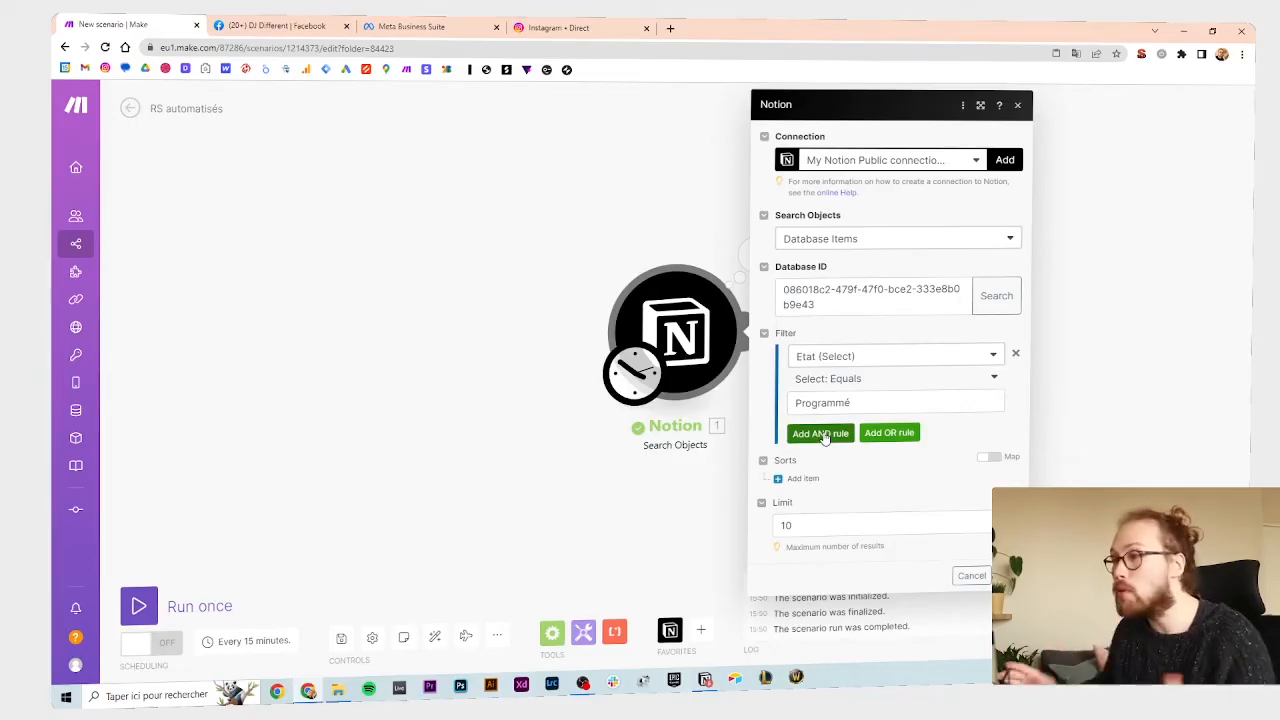
left_click(820, 434)
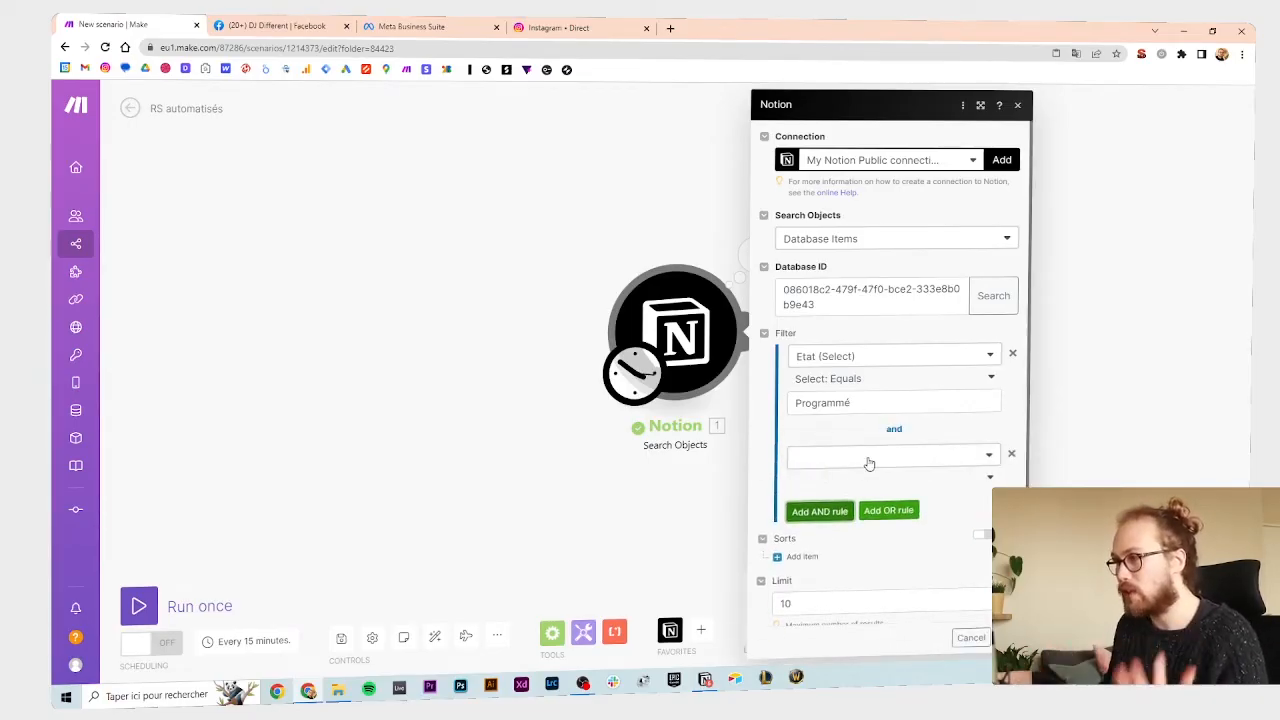
left_click(836, 402)
left_click(829, 458)
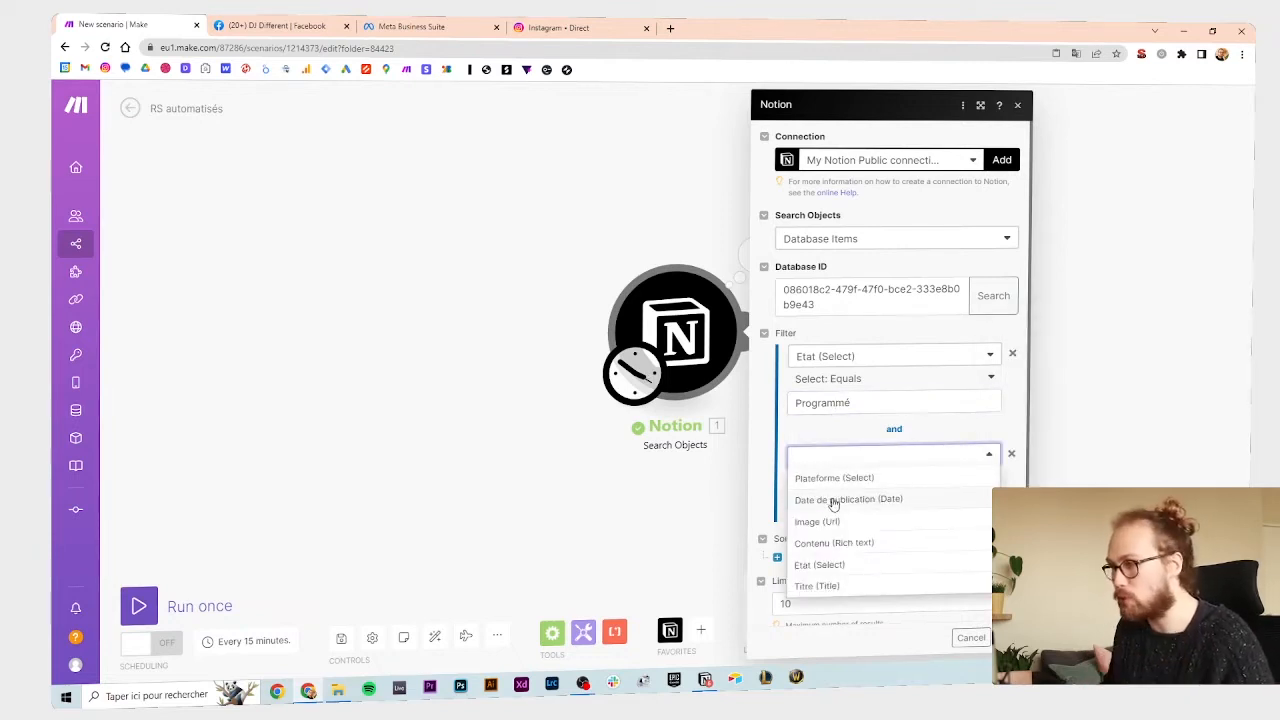
left_click(838, 502)
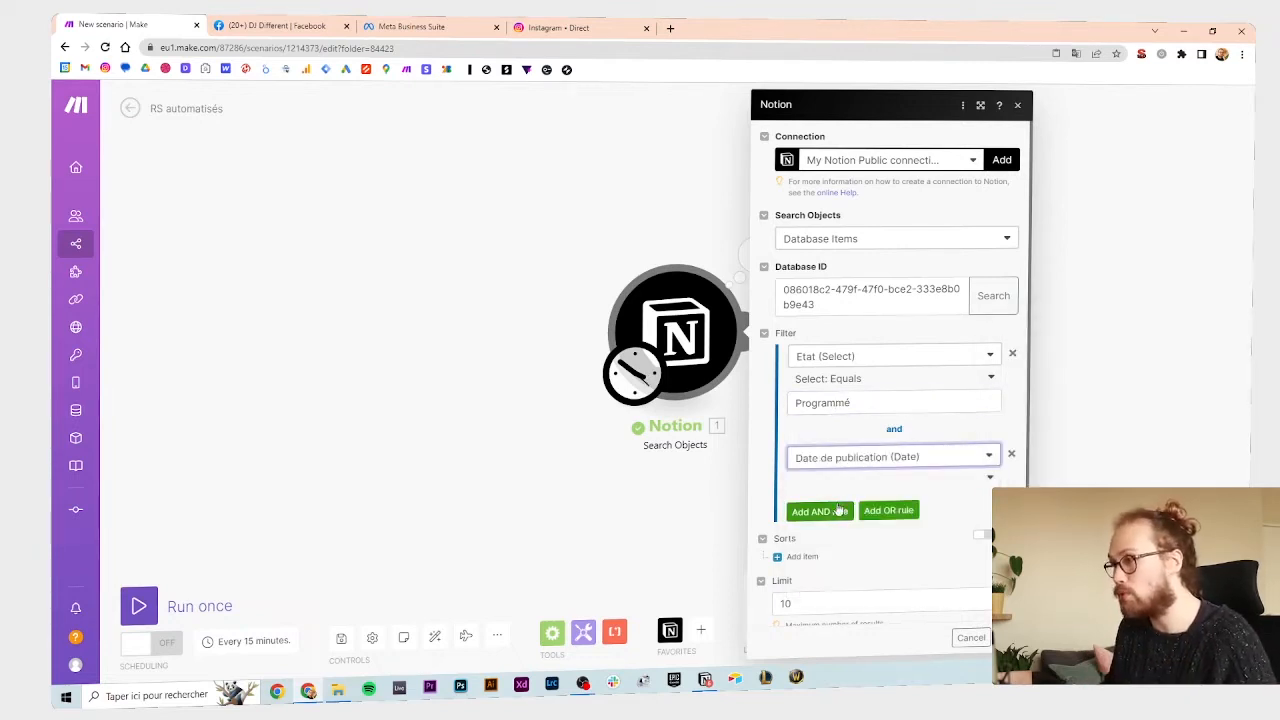
left_click(890, 480)
scroll(840, 520, "down", 2)
scroll(834, 600, "down", 3)
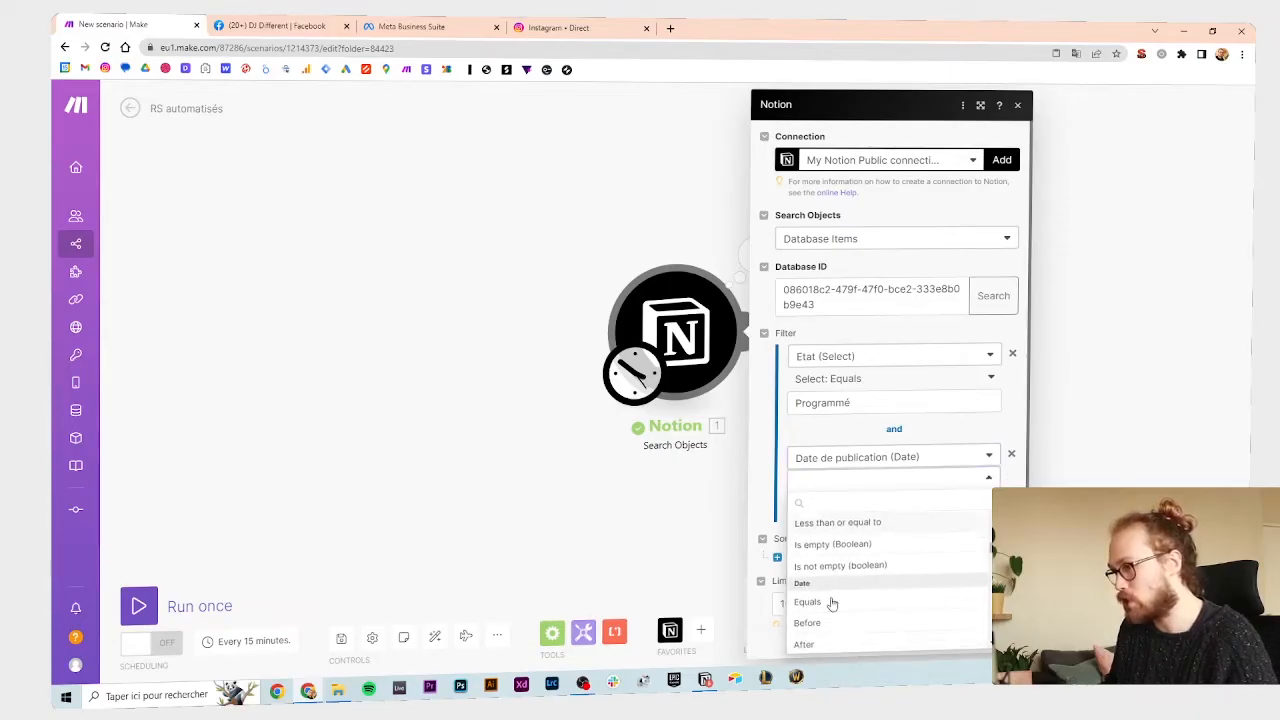
left_click(829, 543)
- Set the comparison value of the Date de publication rule to the now date variable
left_click(880, 505)
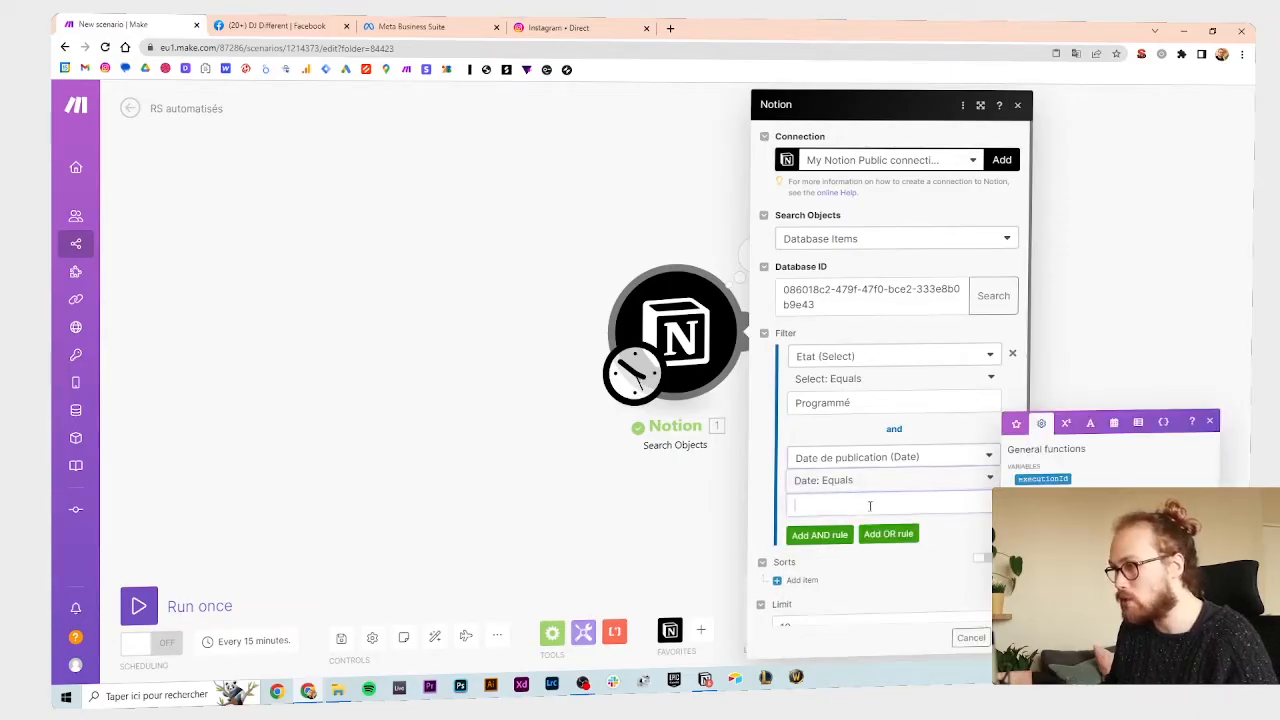
left_click(1115, 423)
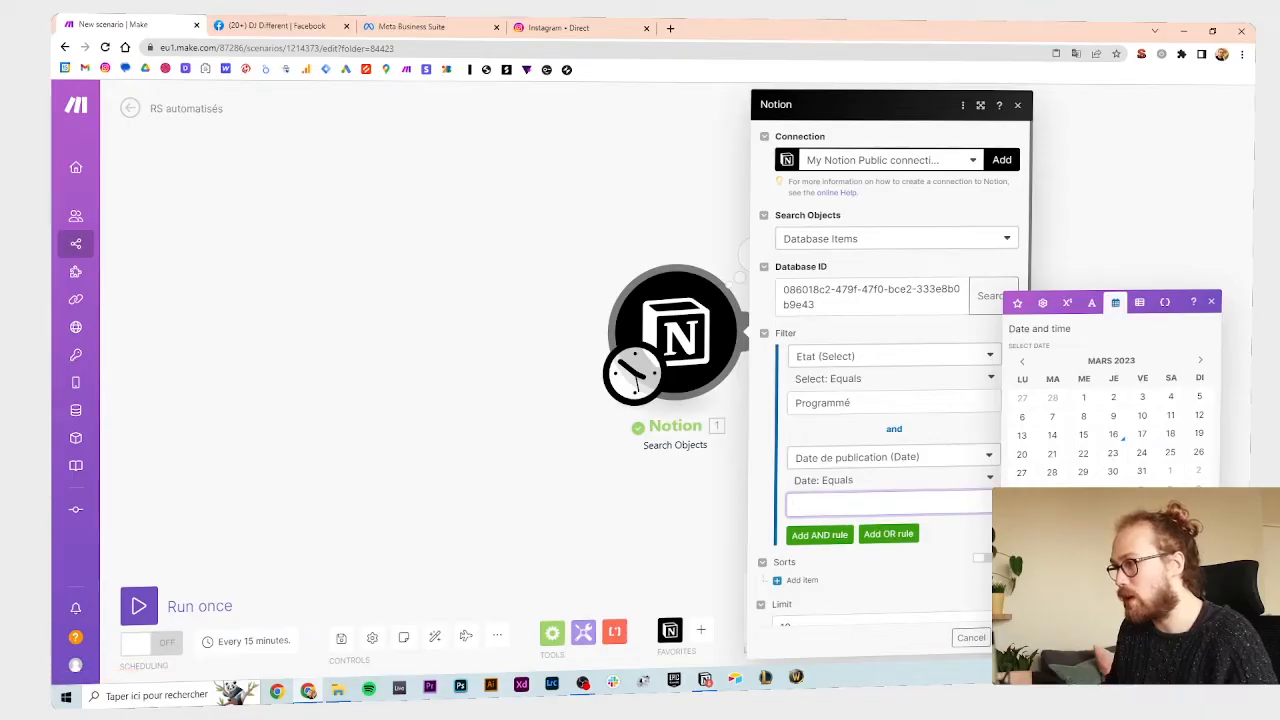
left_click(1113, 434)
left_click(949, 547)
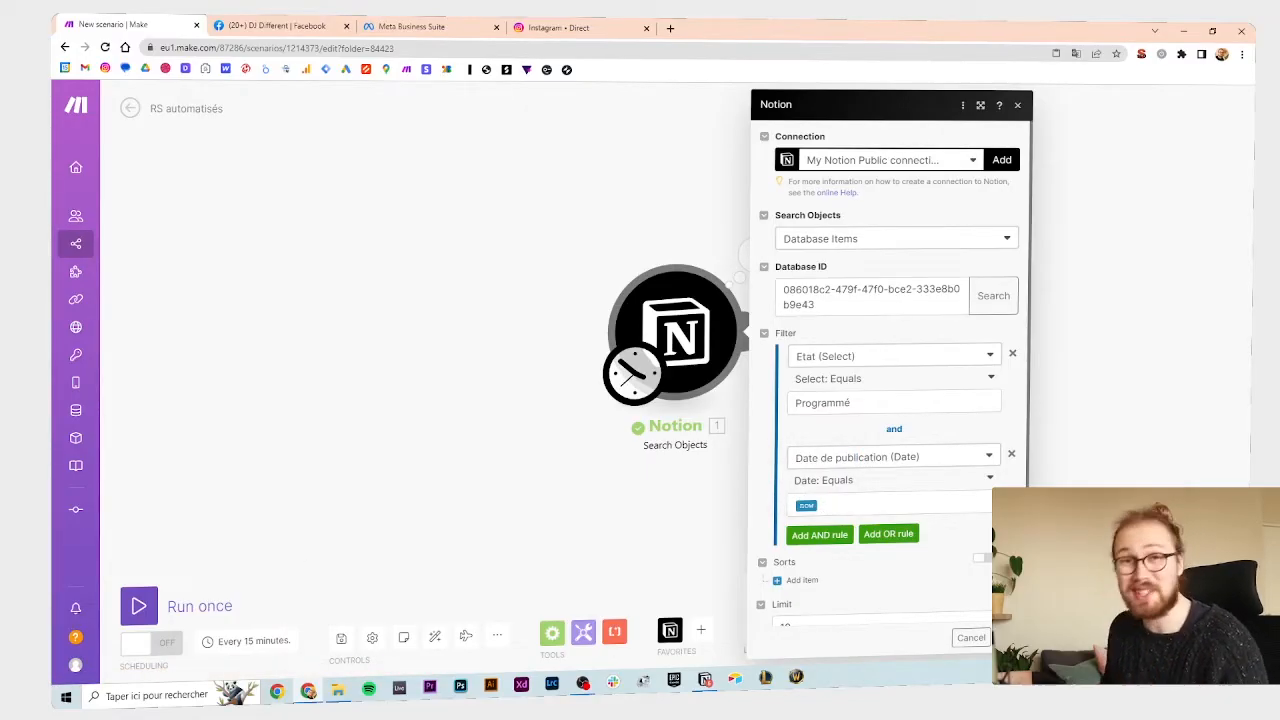
- Check the first post's publication date and time in Notion, and reopen the date rule's value in Make
key("alt+Tab")
left_click(638, 191)
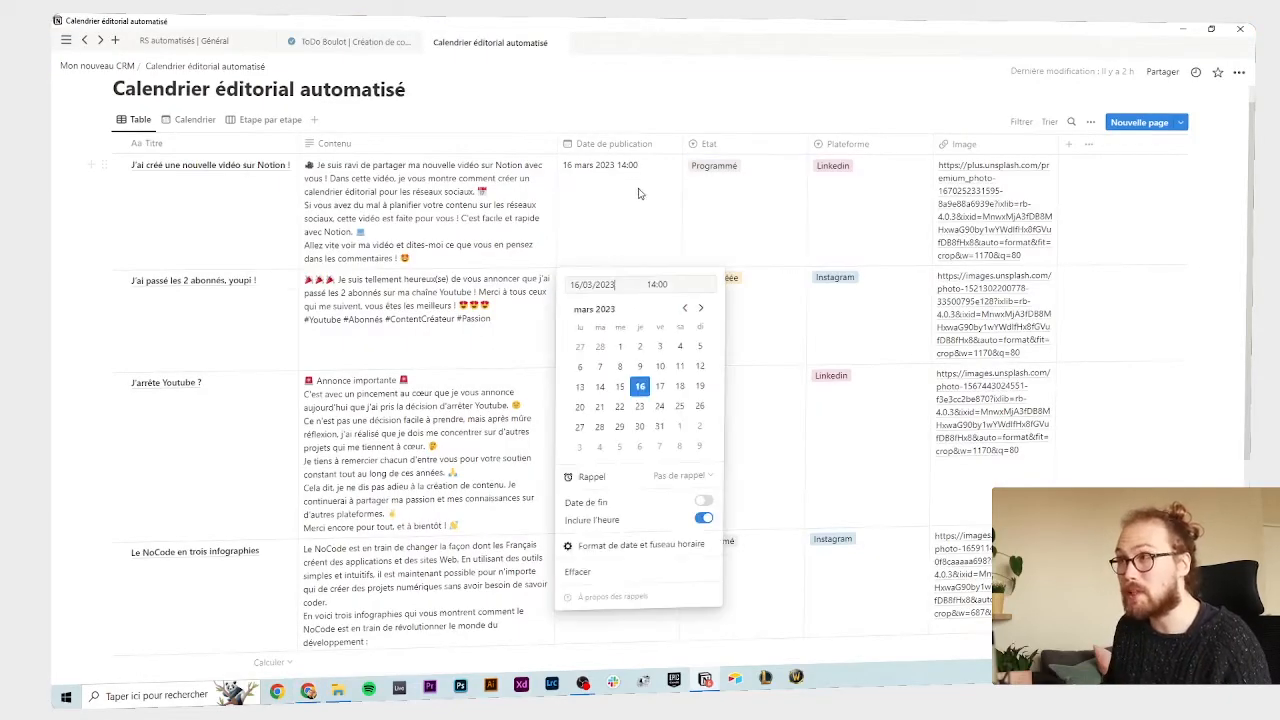
key("Escape")
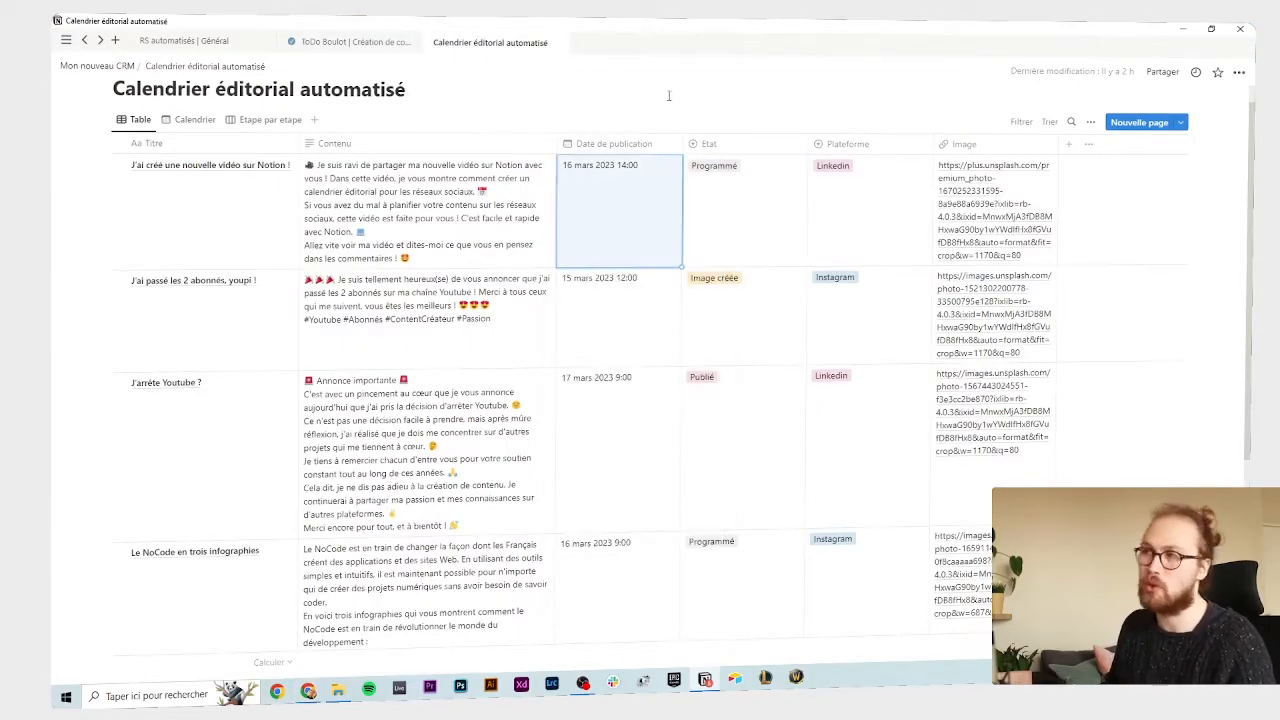
left_click(669, 95)
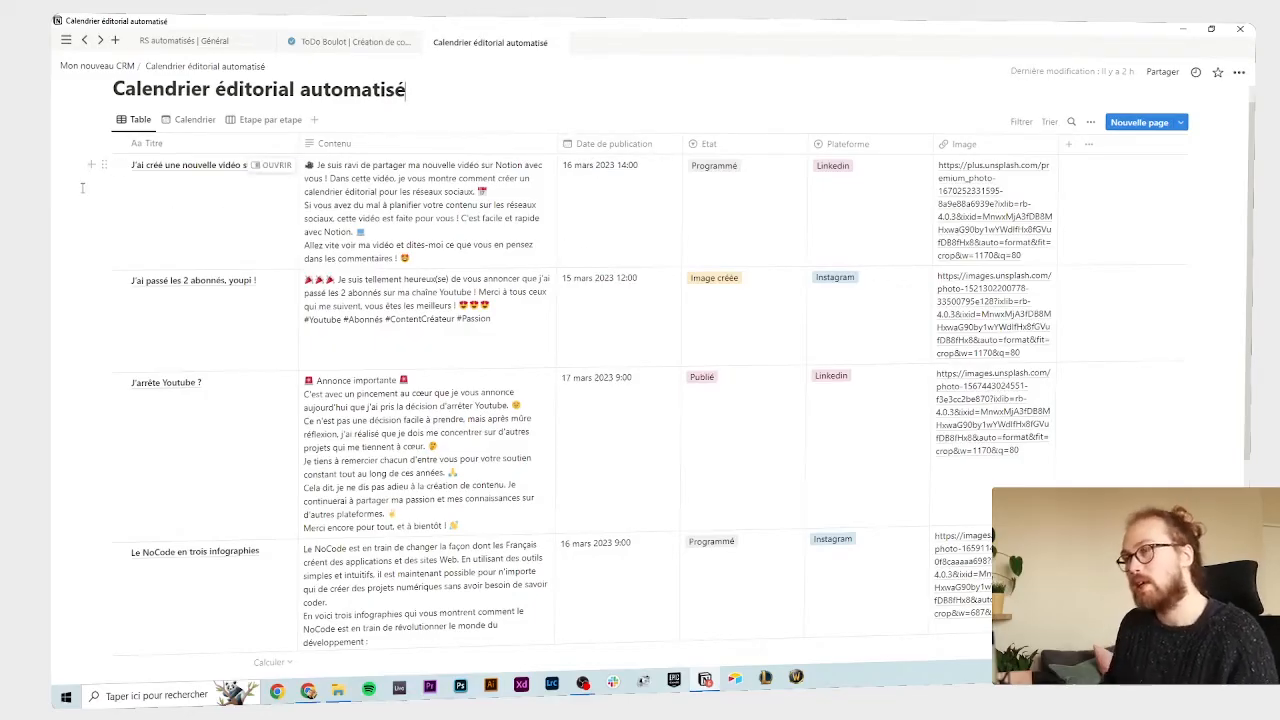
key("alt+Tab")
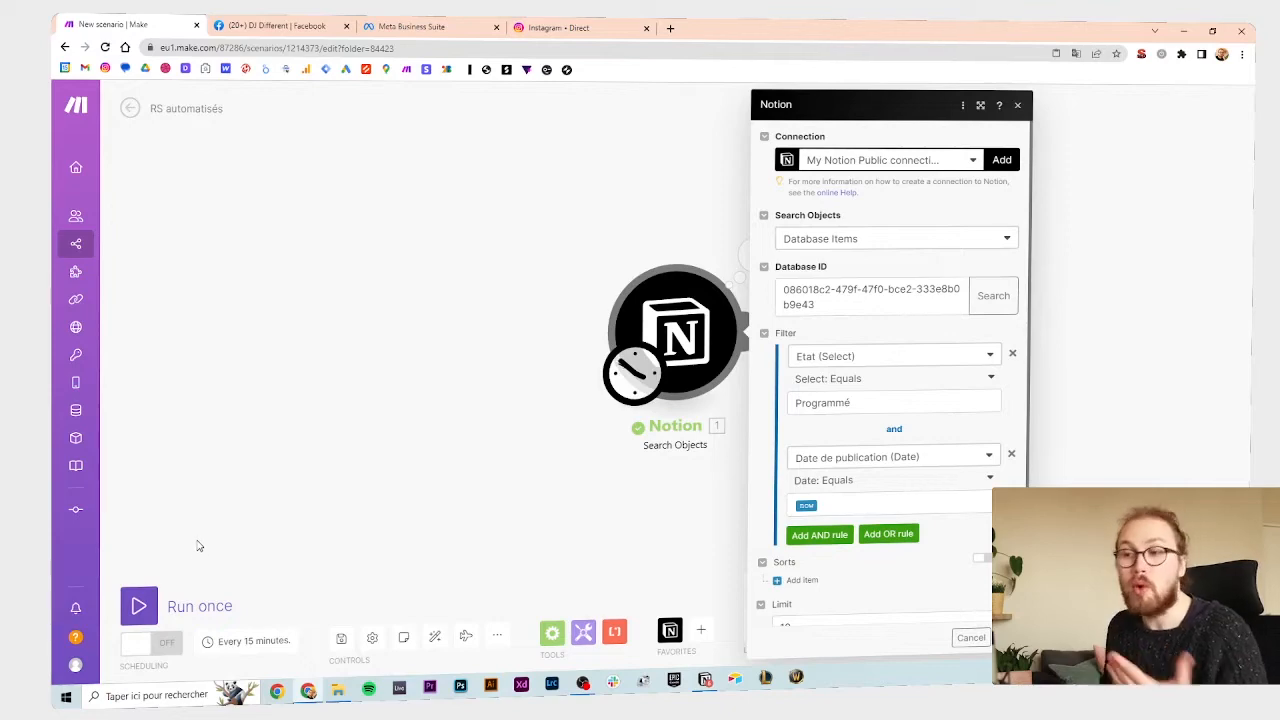
left_click(887, 501)
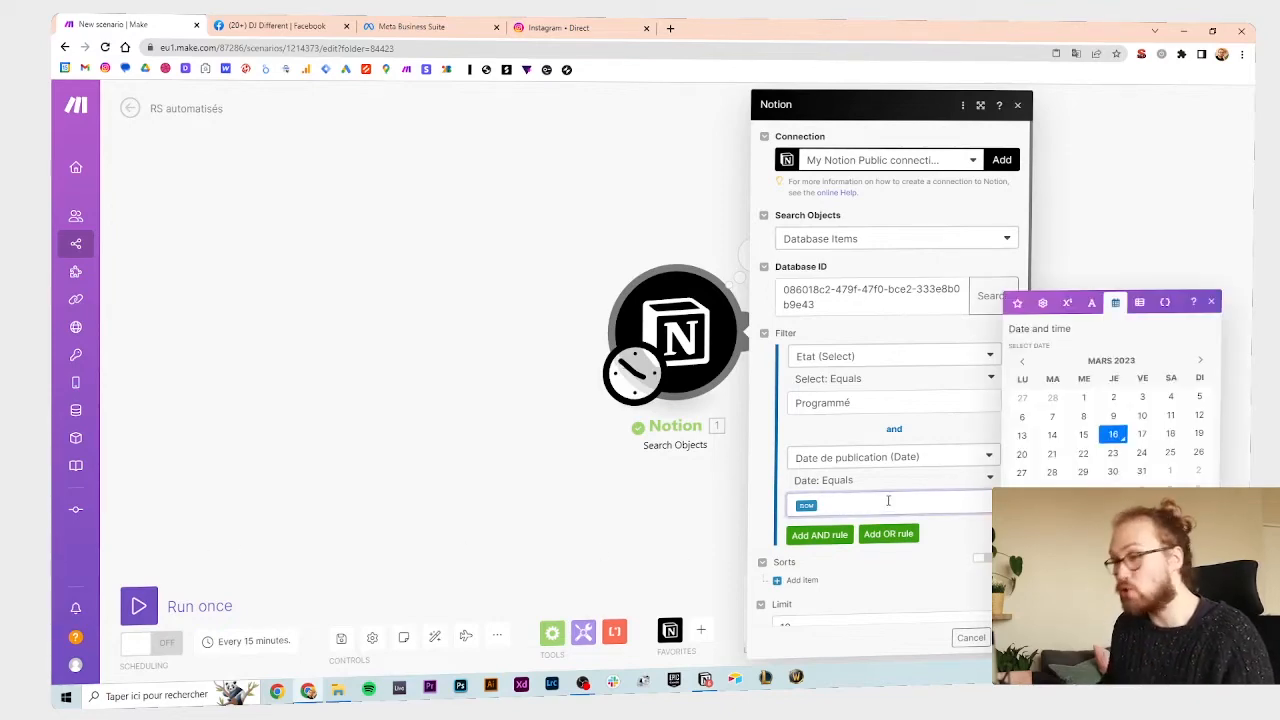
- Replace the Date de publication rule's value with the formula addMinutes(now; 30)
key("alt+Tab")
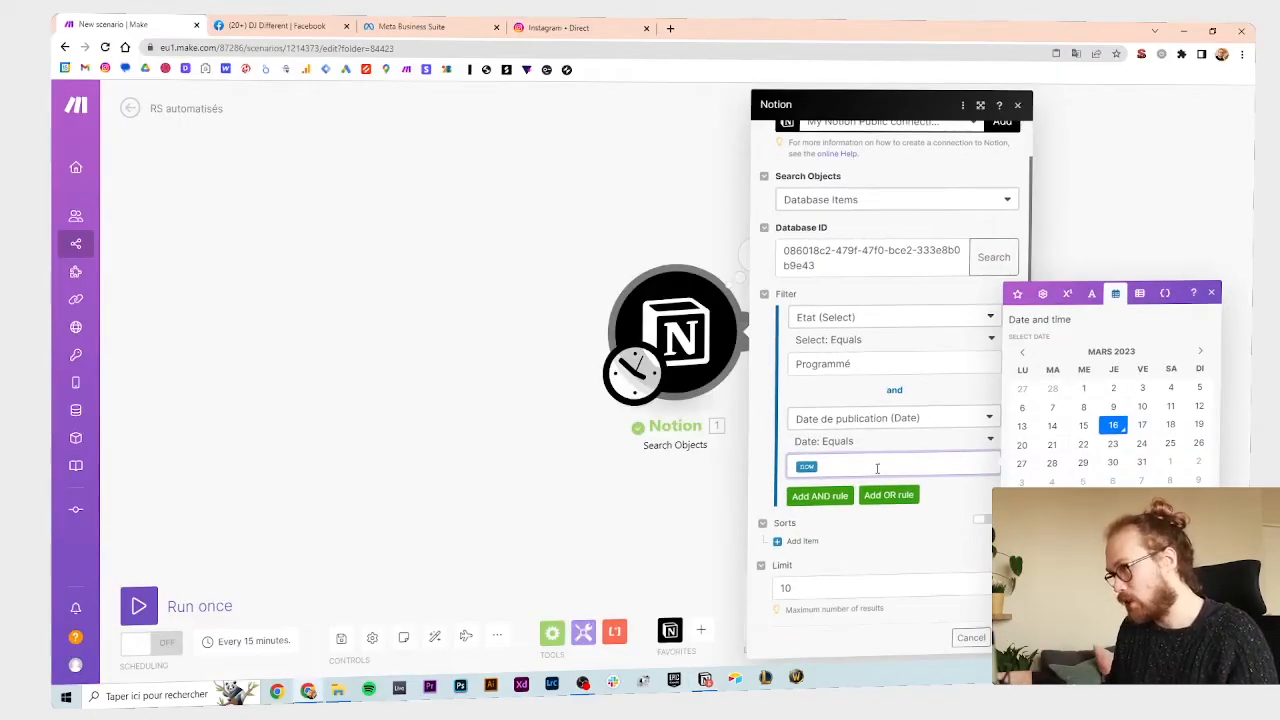
key("BackSpace")
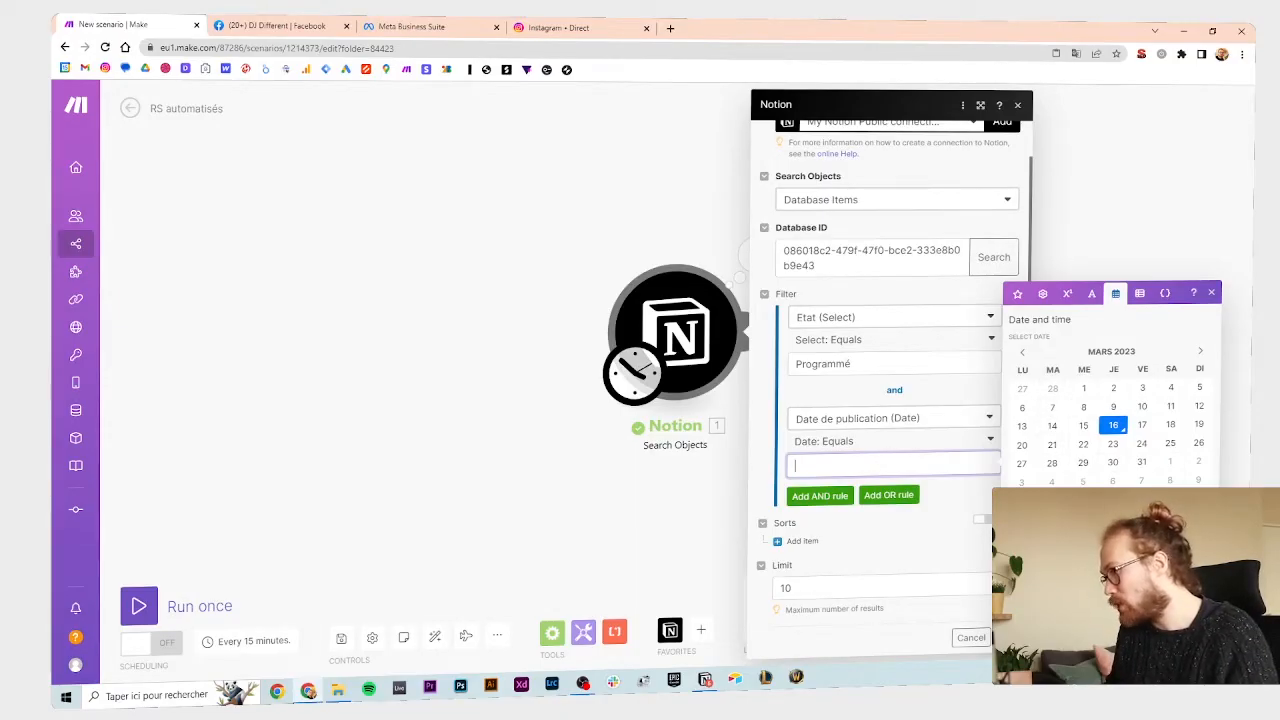
left_click(1110, 585)
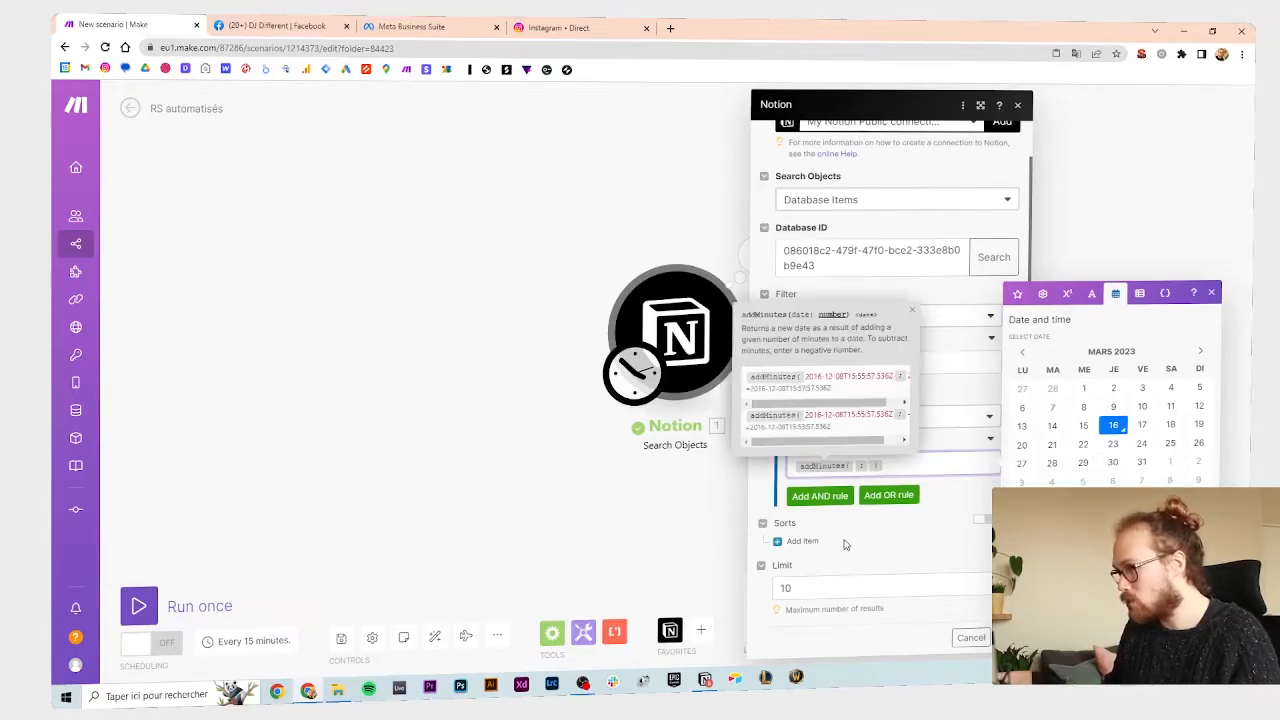
left_click(1024, 527)
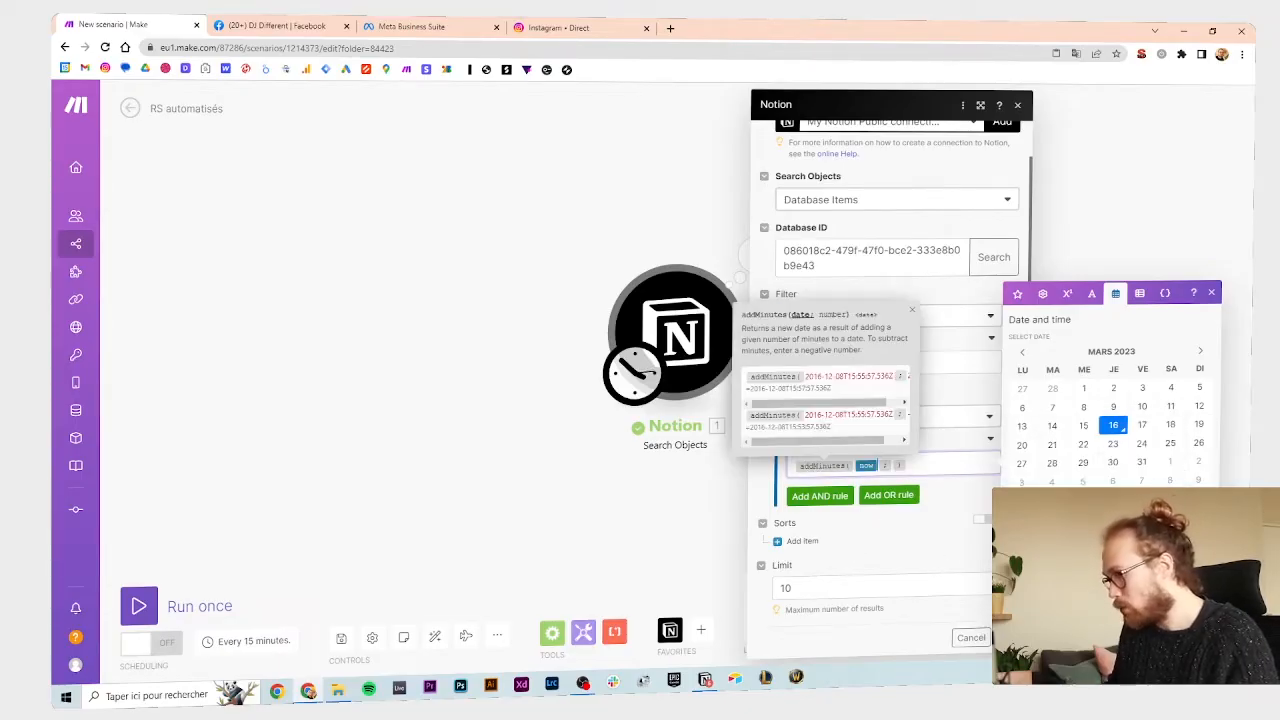
type("30")
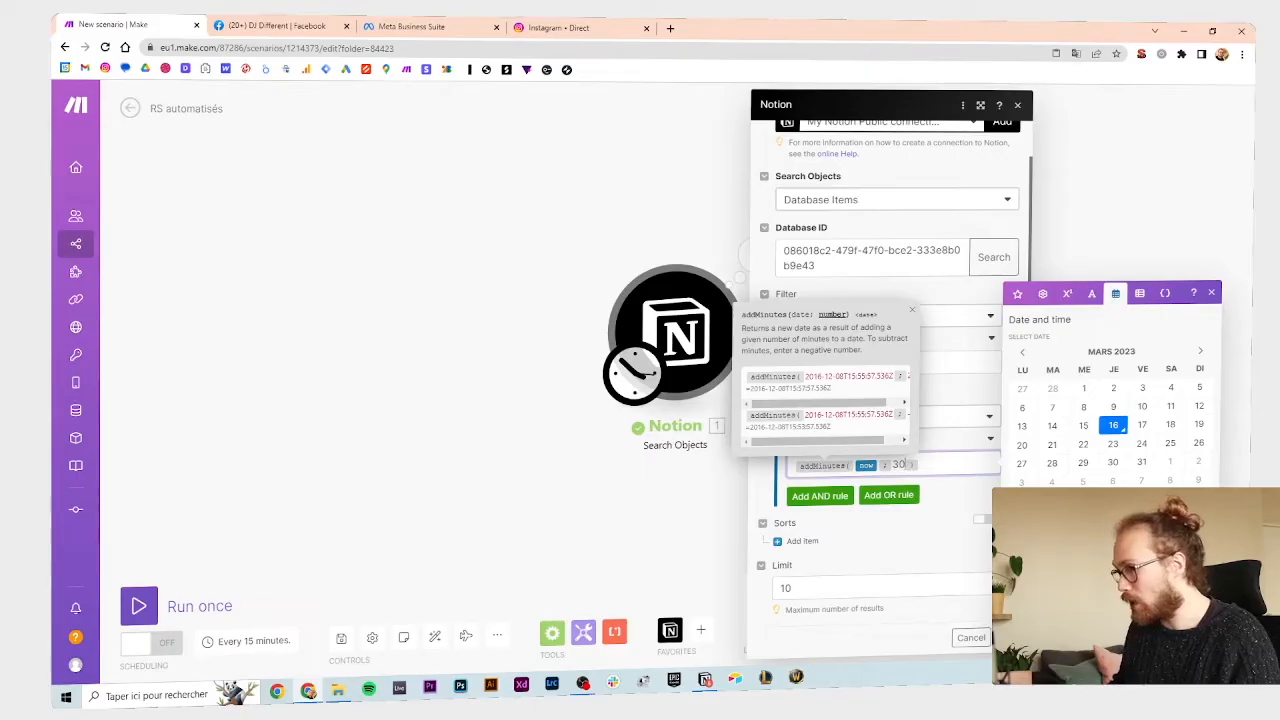
- Change the Date de publication rule's operator to Date: On or before
left_click(954, 446)
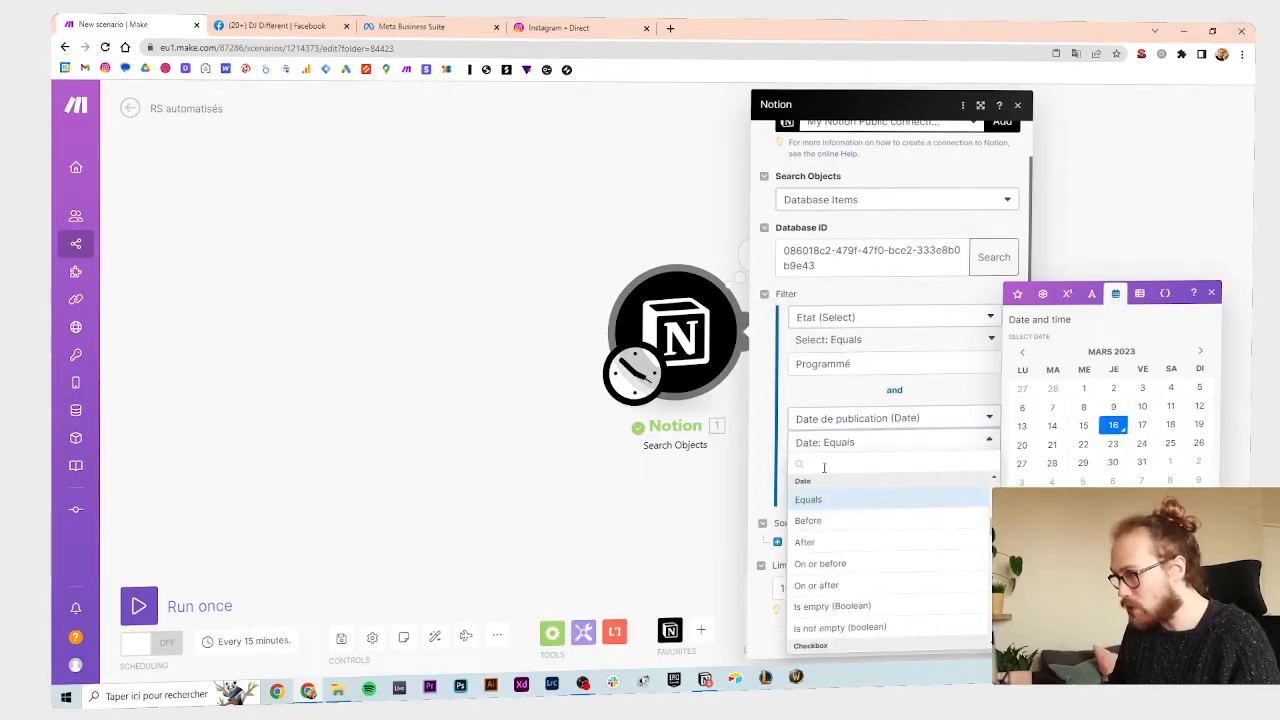
type("befo")
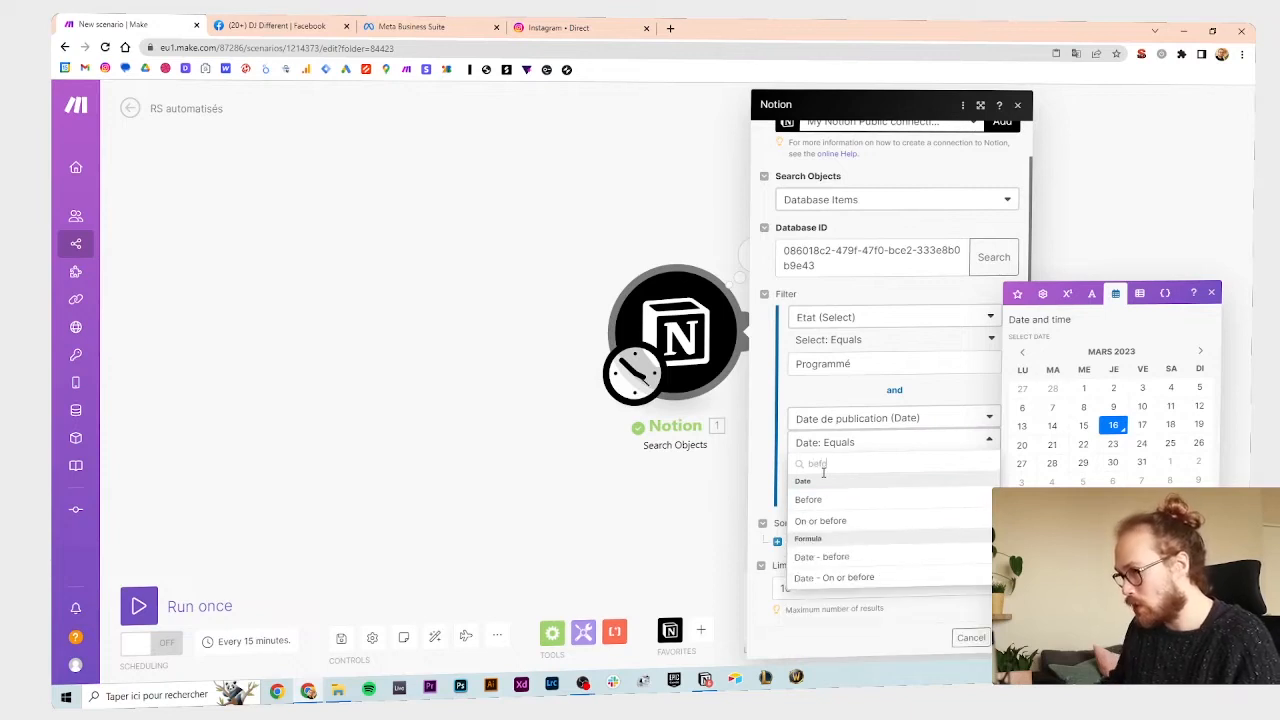
left_click(847, 521)
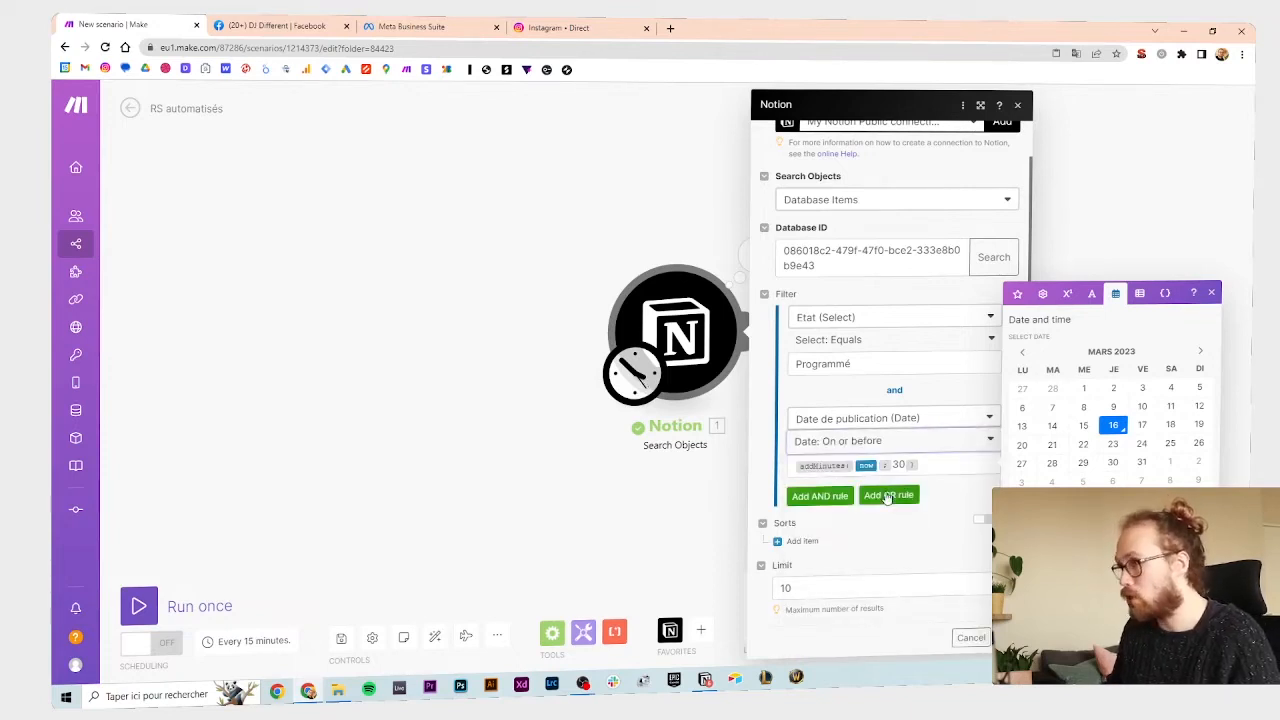
- Copy the addMinutes formula and add an AND rule on Date de publication (Date) with the Date: On or after operator
left_click(834, 498)
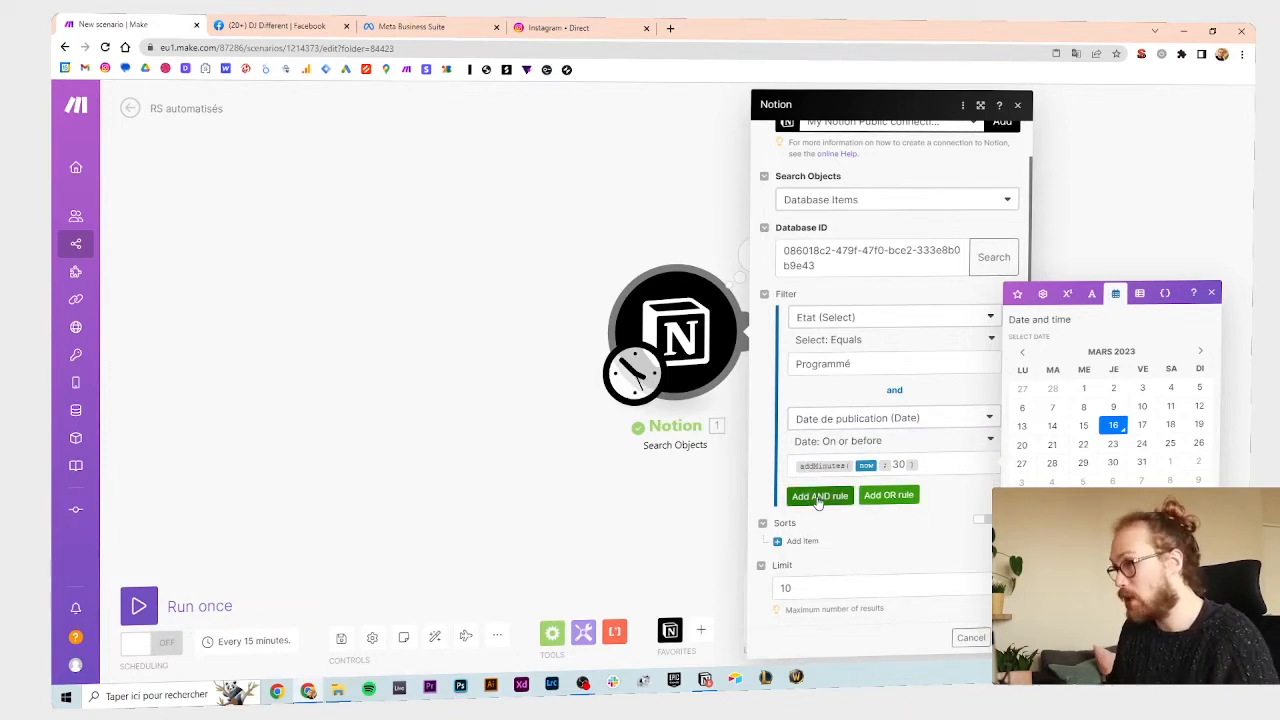
left_click_drag(905, 464, 798, 462)
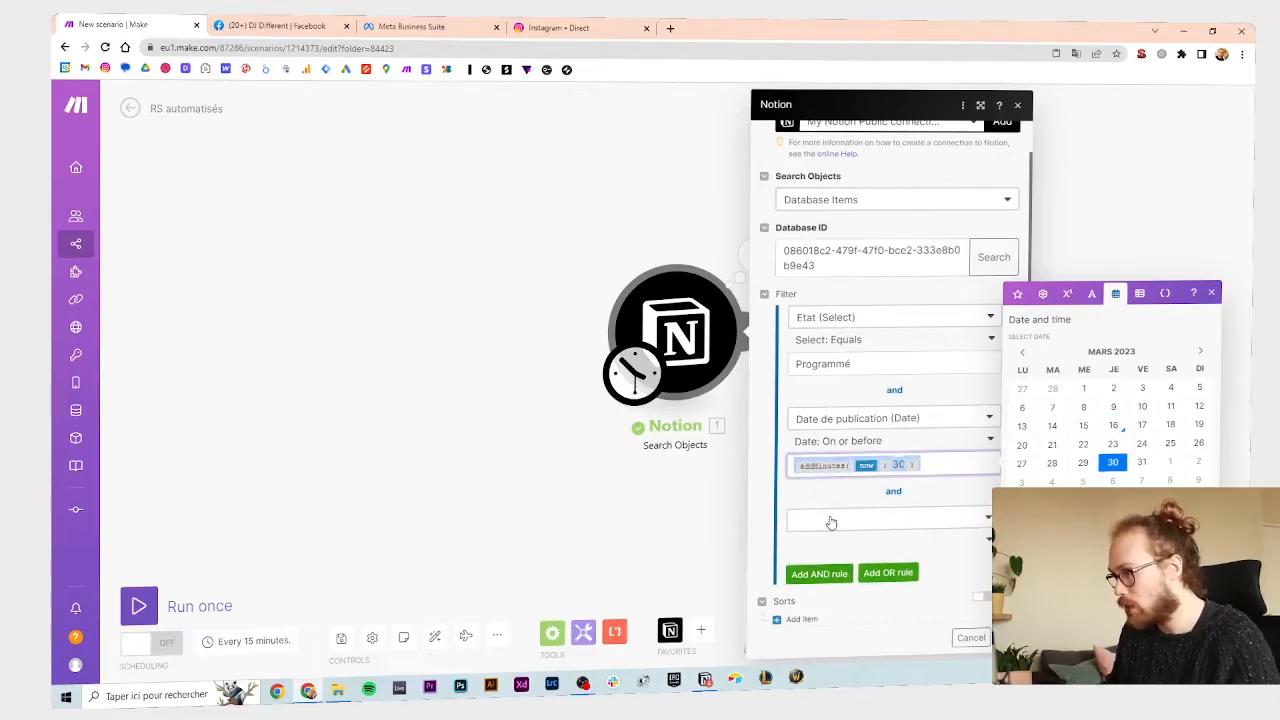
left_click(830, 522)
left_click(840, 562)
left_click(900, 537)
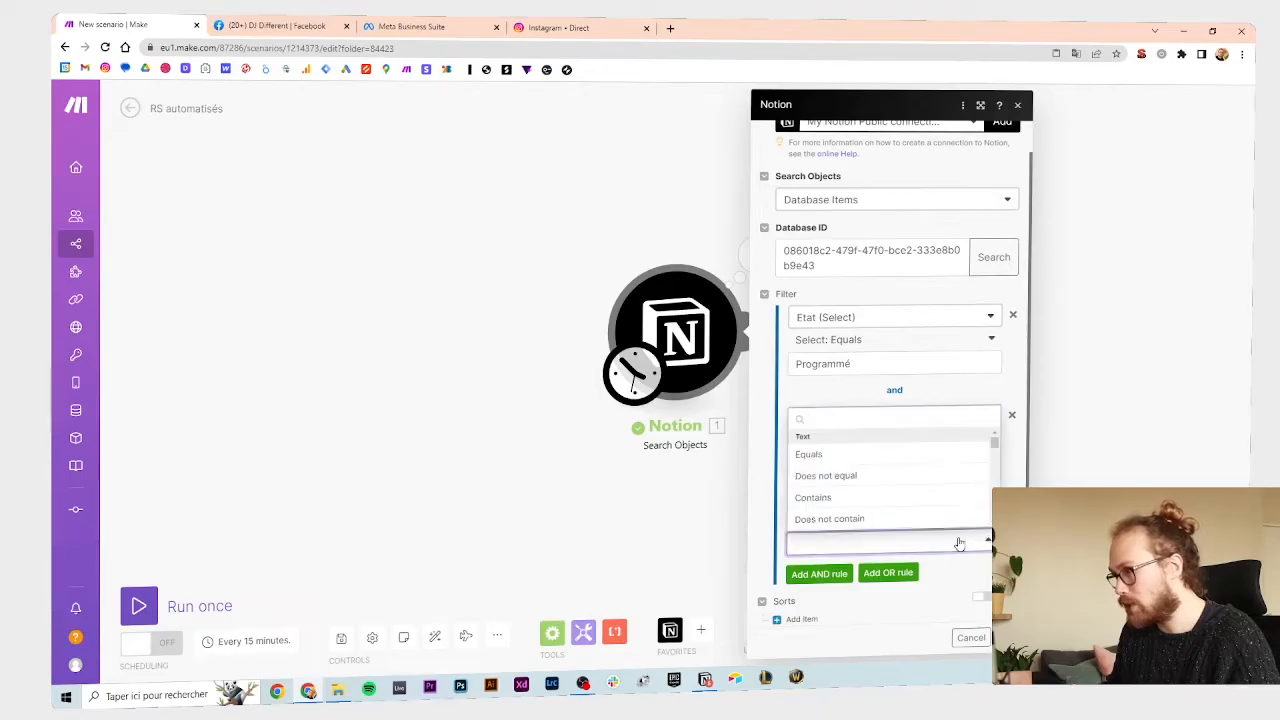
type("on")
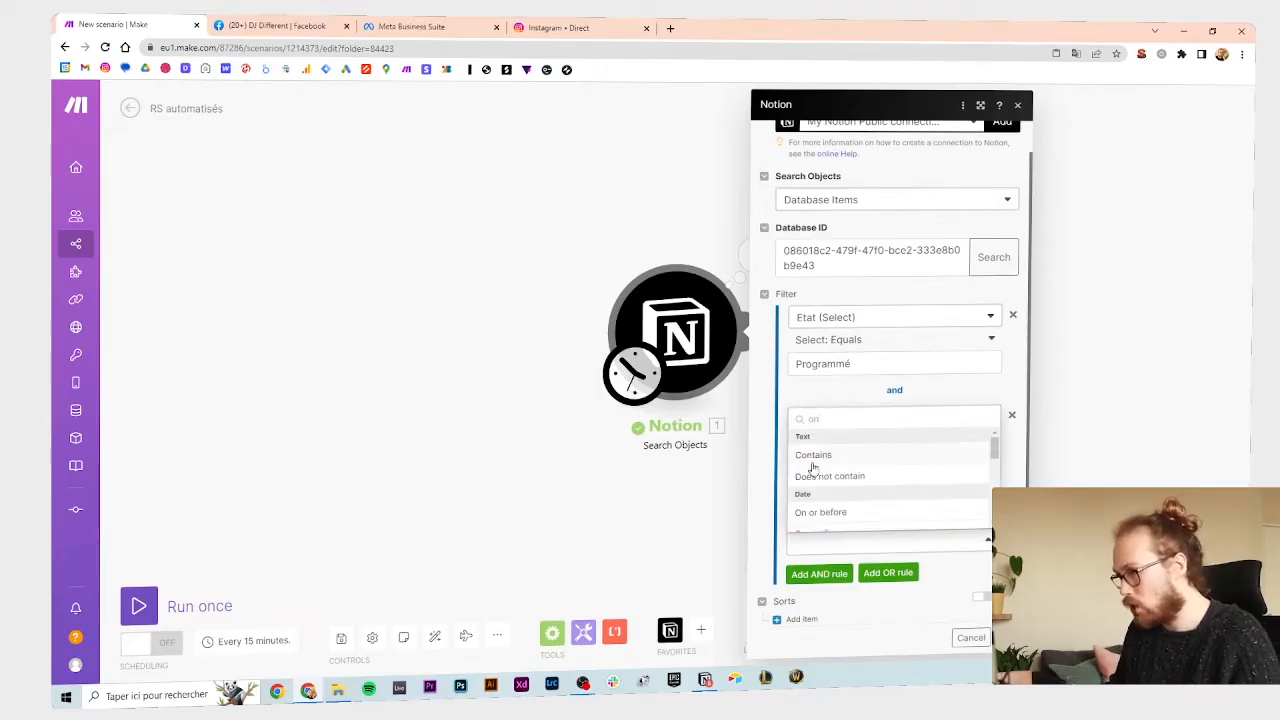
scroll(833, 475, "down", 1)
left_click(833, 475)
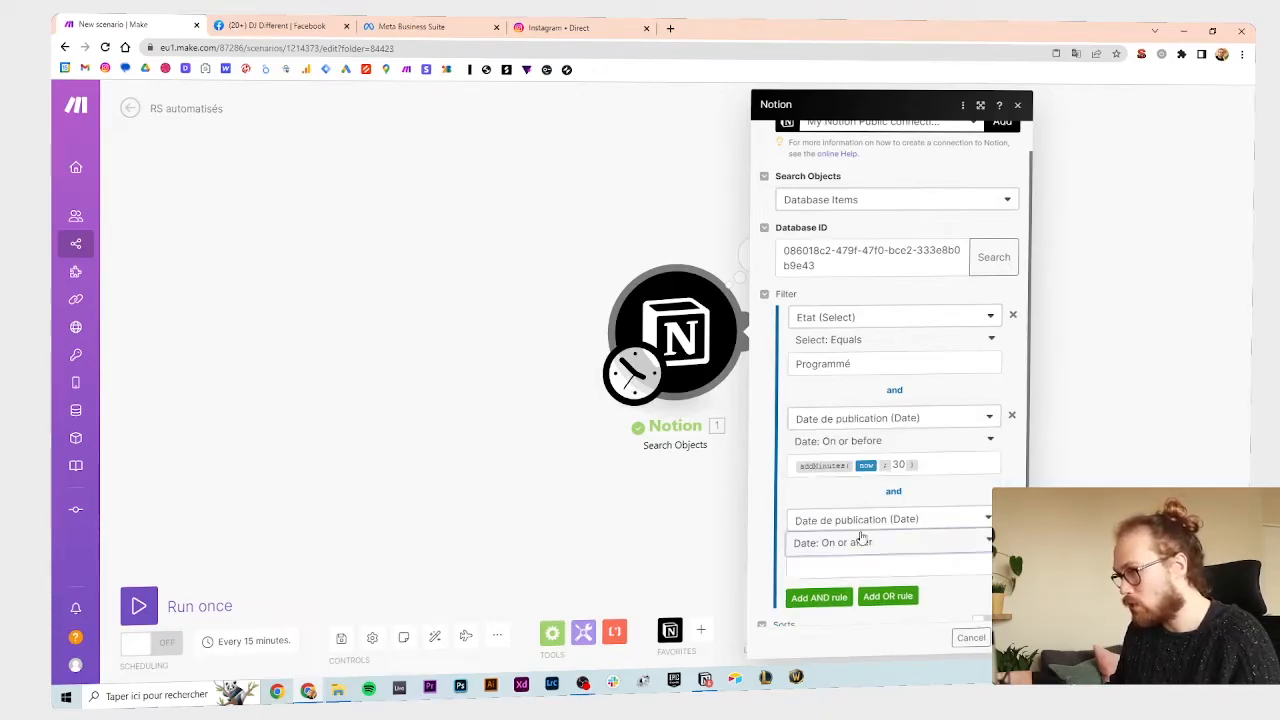
- Reuse the copied formula as the On or after rule's value, changing it to addMinutes(now; -30)
left_click(939, 567)
type("addMinutes(now; 30)")
key("Left")
key("Left")
key("Left")
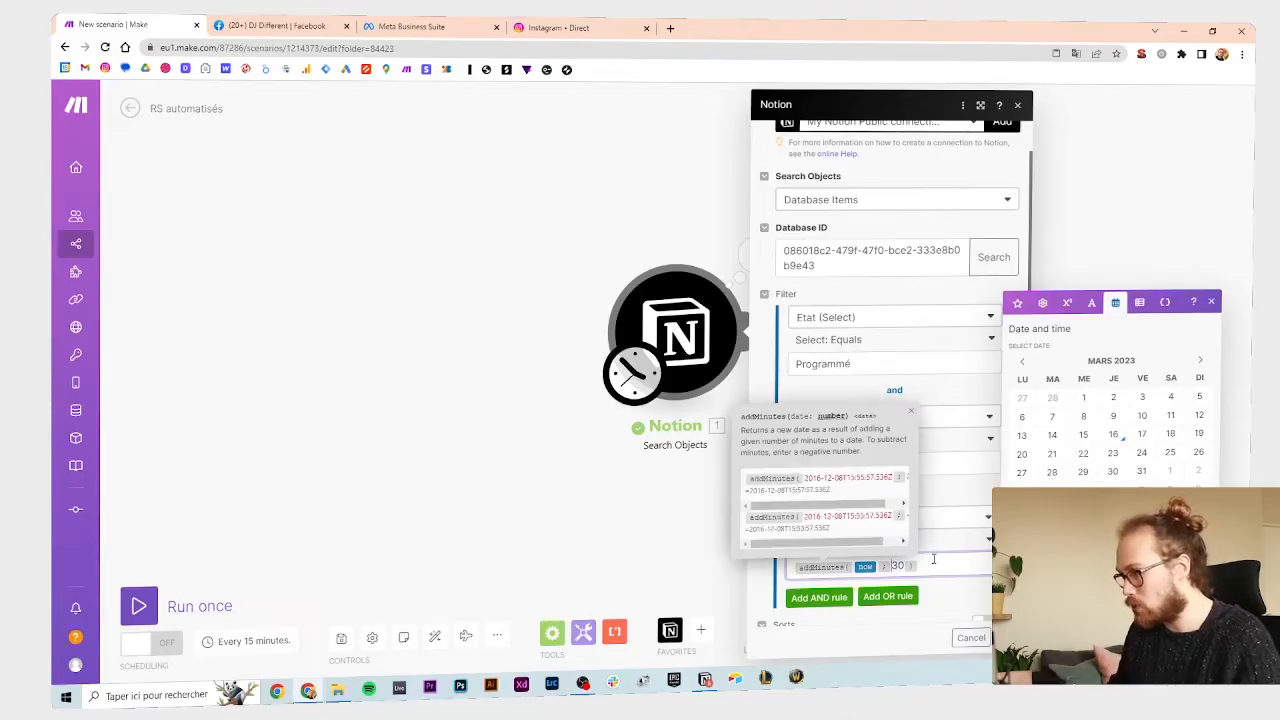
type("-")
left_click(934, 559)
- Review both publication date rules and save the Notion module's settings
scroll(951, 483, "down", 1)
scroll(972, 460, "up", 1)
scroll(948, 451, "down", 1)
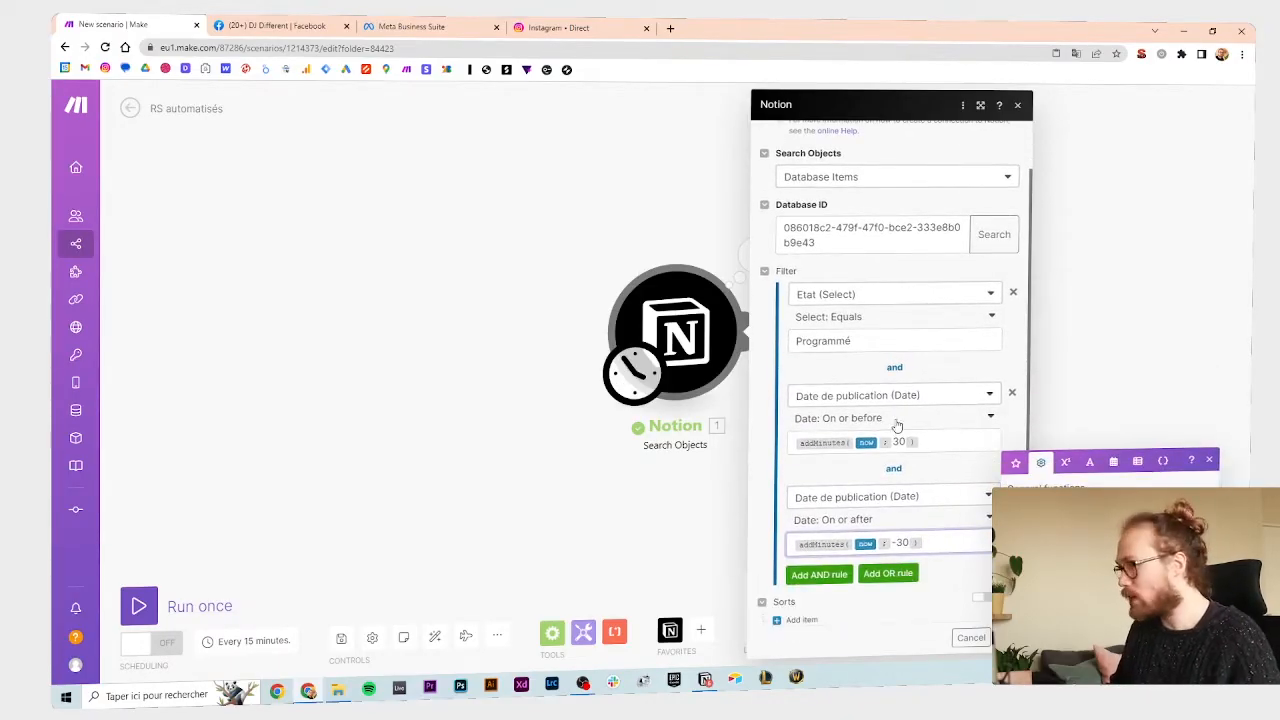
left_click(1020, 411)
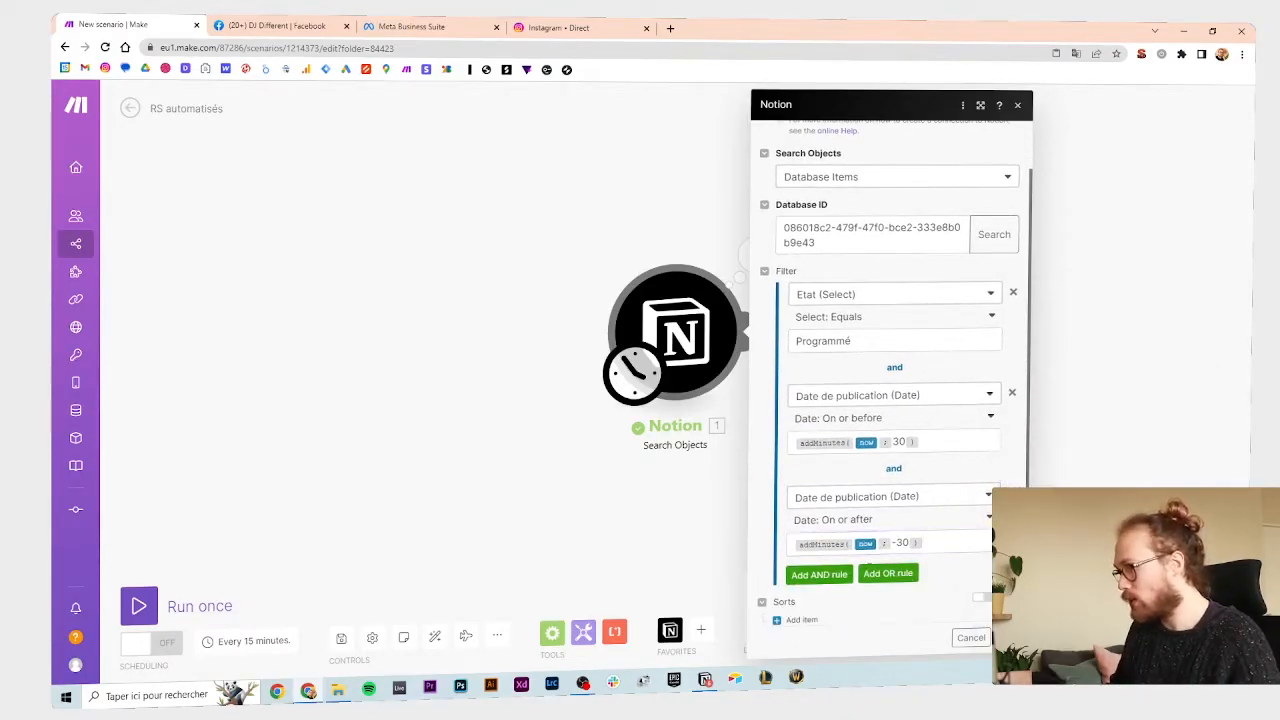
left_click(959, 537)
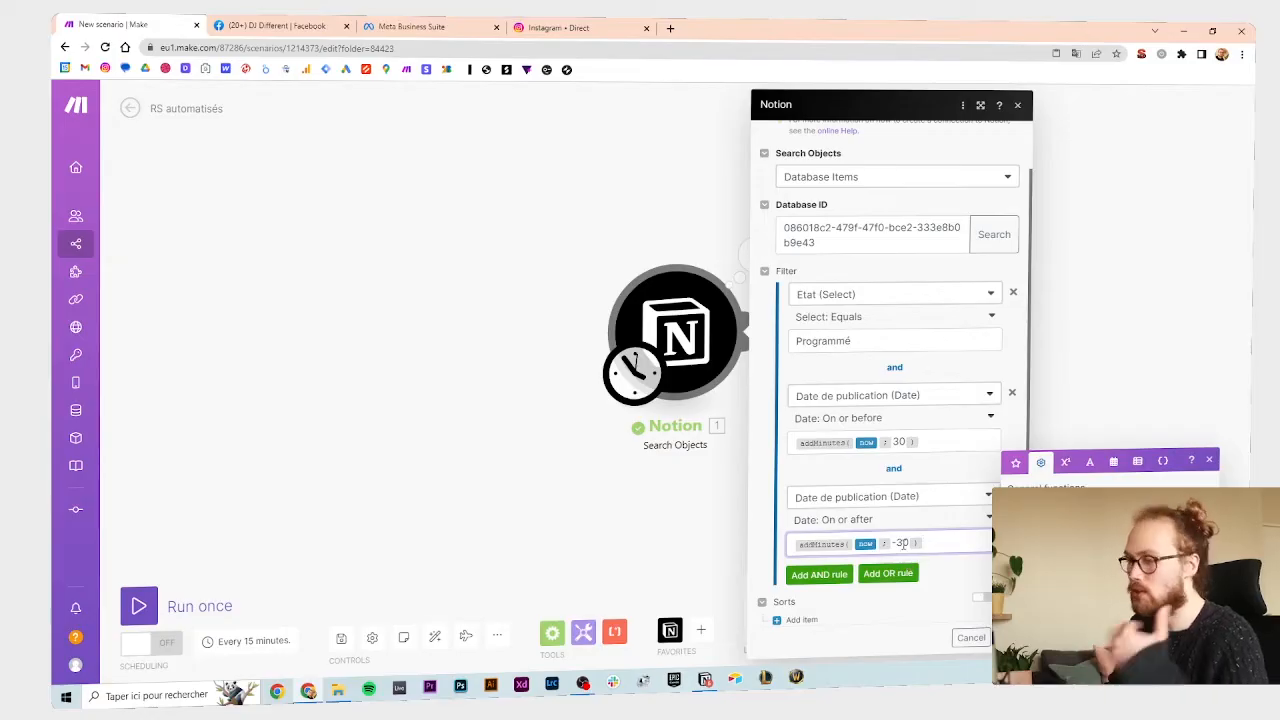
left_click(967, 579)
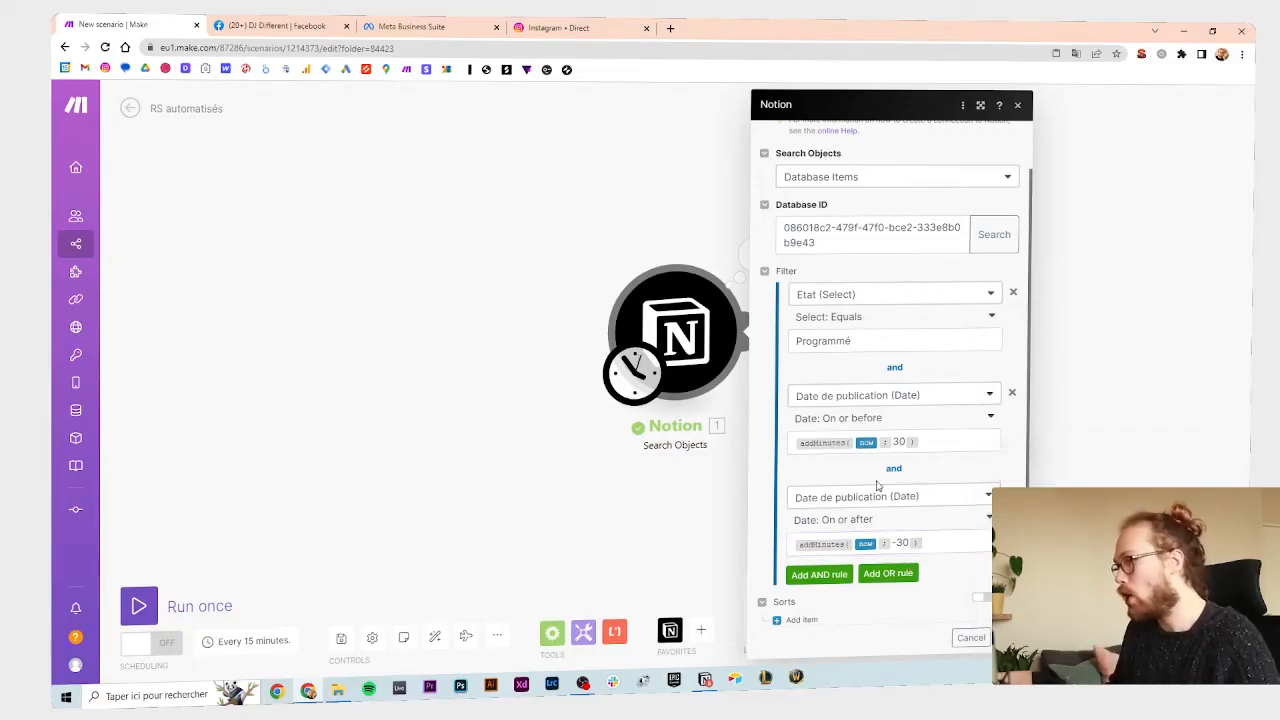
scroll(951, 534, "down", 2)
left_click(1009, 637)
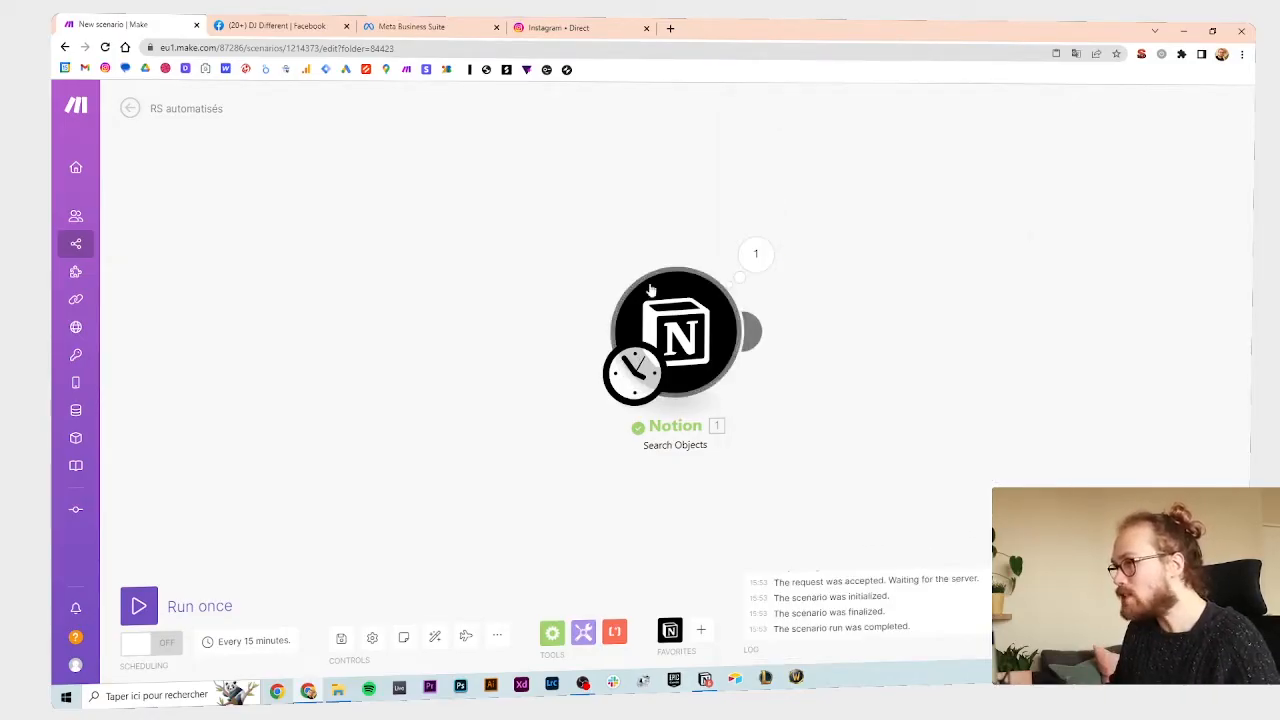
- Check the first post's publication date and status in the Notion editorial calendar, and return to Make
right_click(648, 303)
left_click(678, 198)
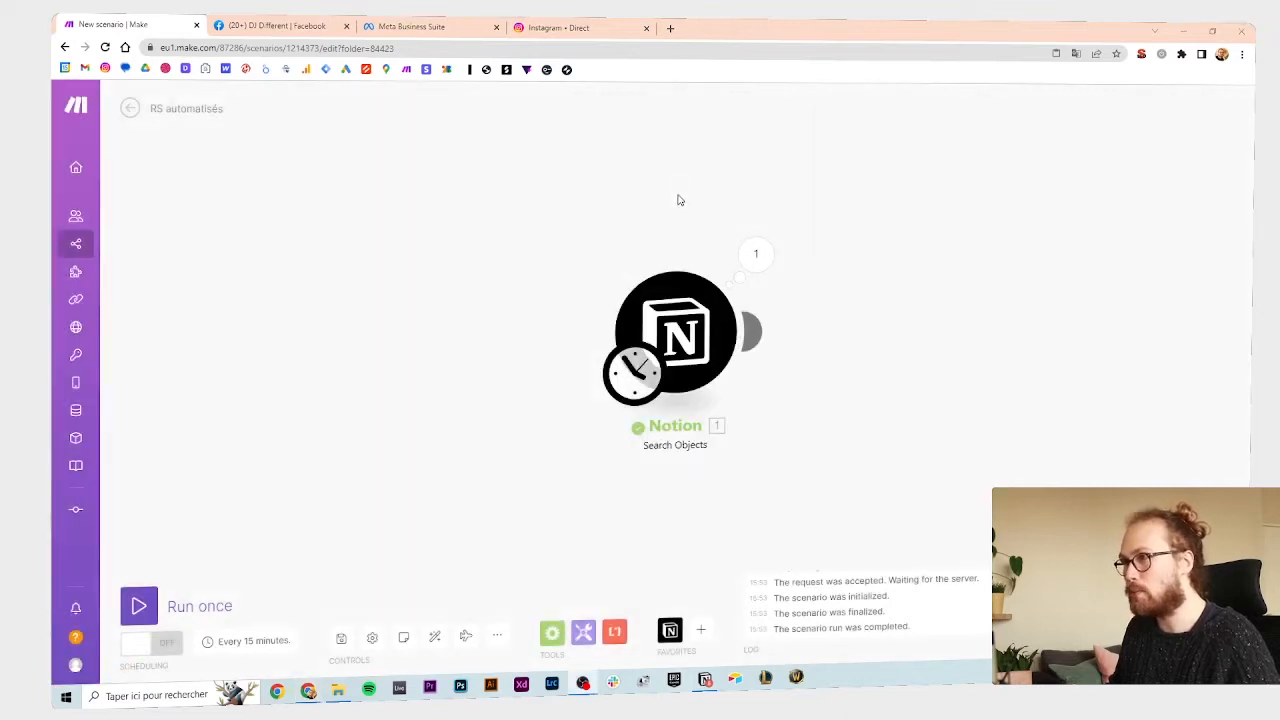
key("alt+Tab")
key("alt+Tab")
left_click_drag(106, 197, 173, 211)
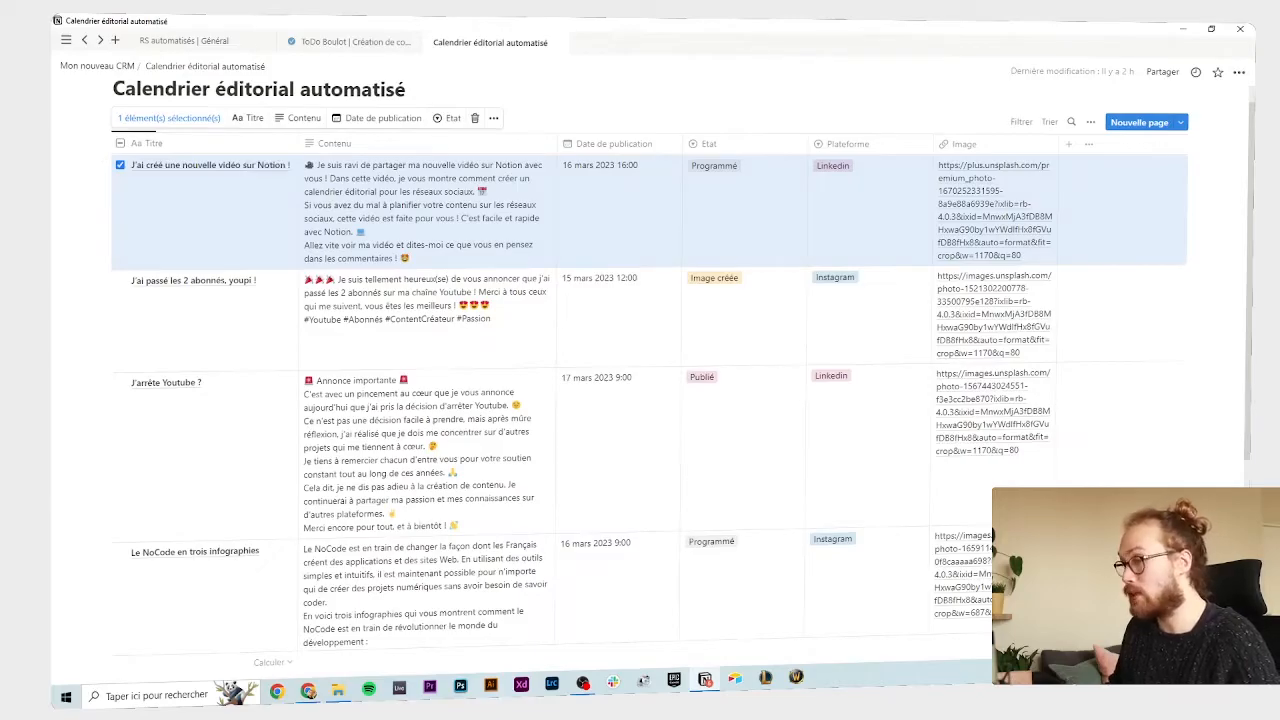
key("alt+Tab")
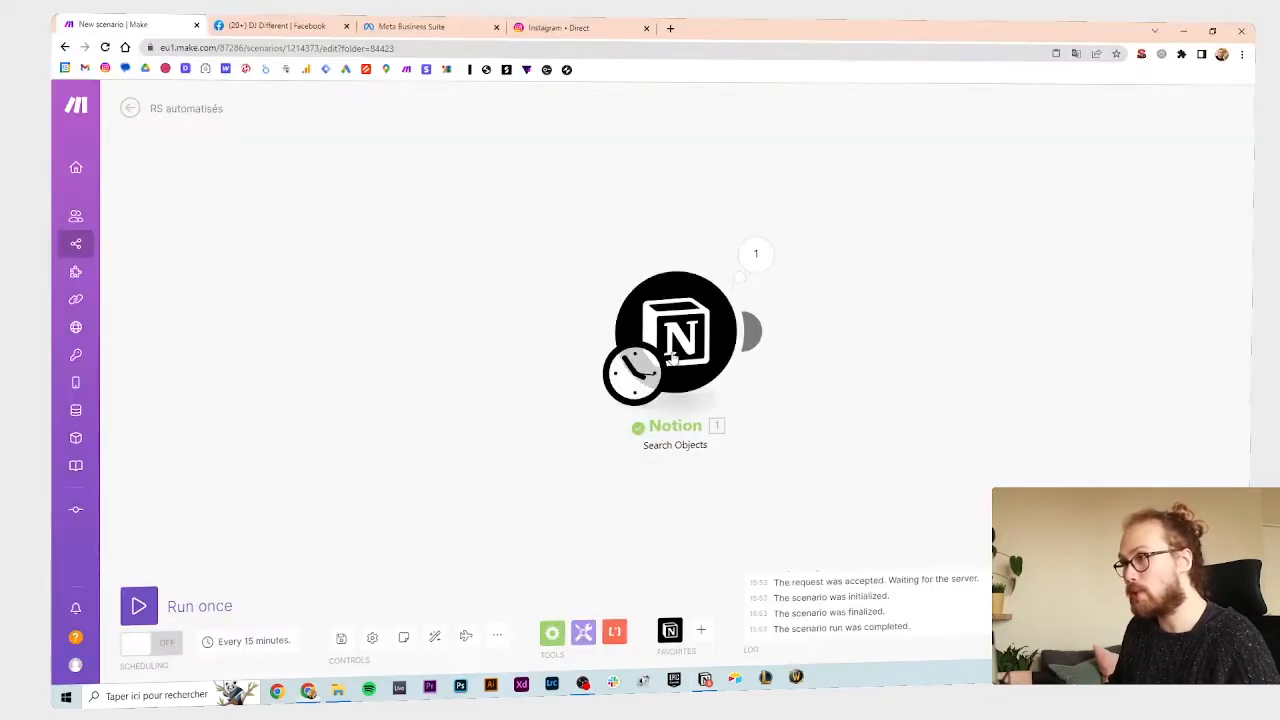
- Run only the Notion search module in Make, and compare with the first post's publication date in Notion
right_click(704, 320)
left_click(760, 341)
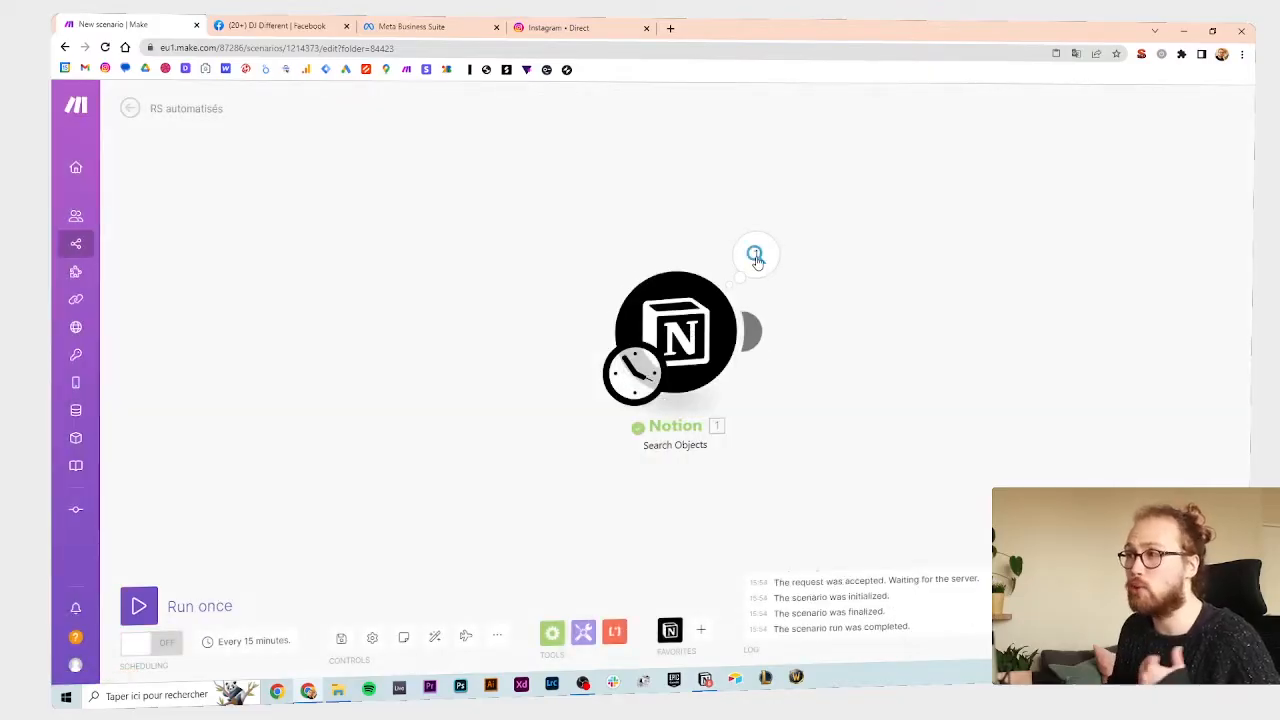
key("alt+Tab")
key("alt+Tab")
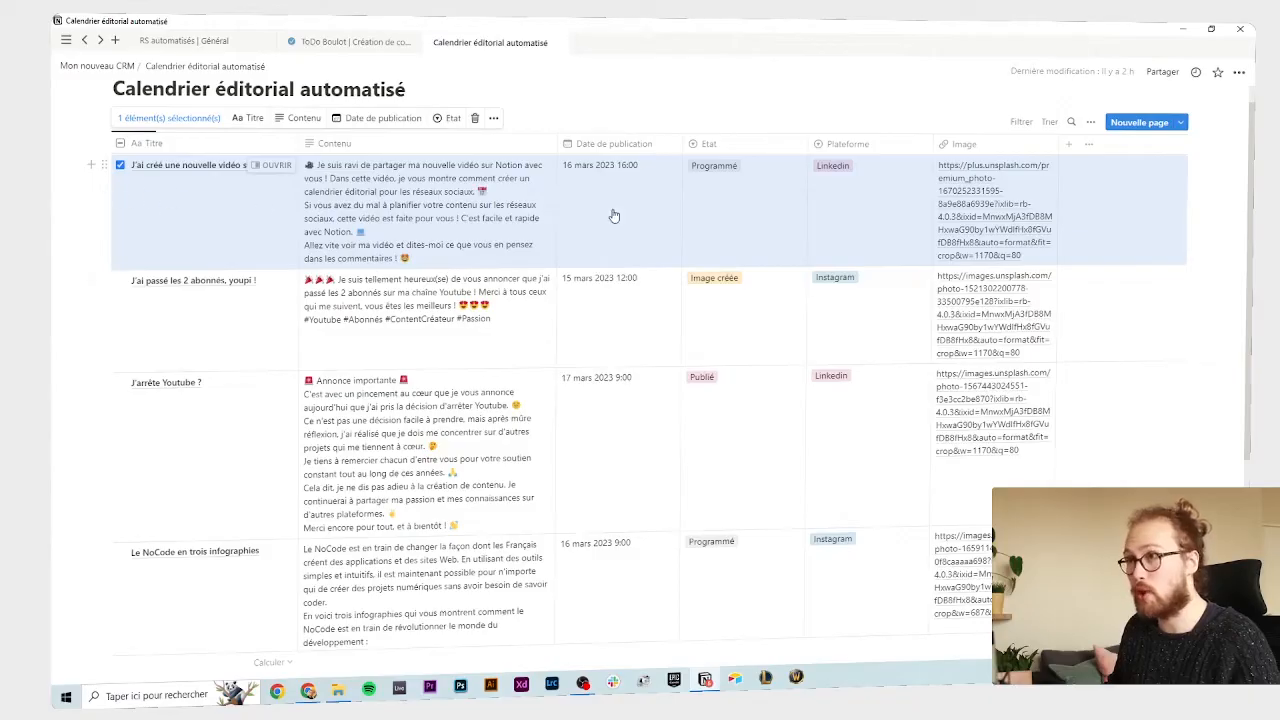
key("alt+Tab")
key("alt+Tab")
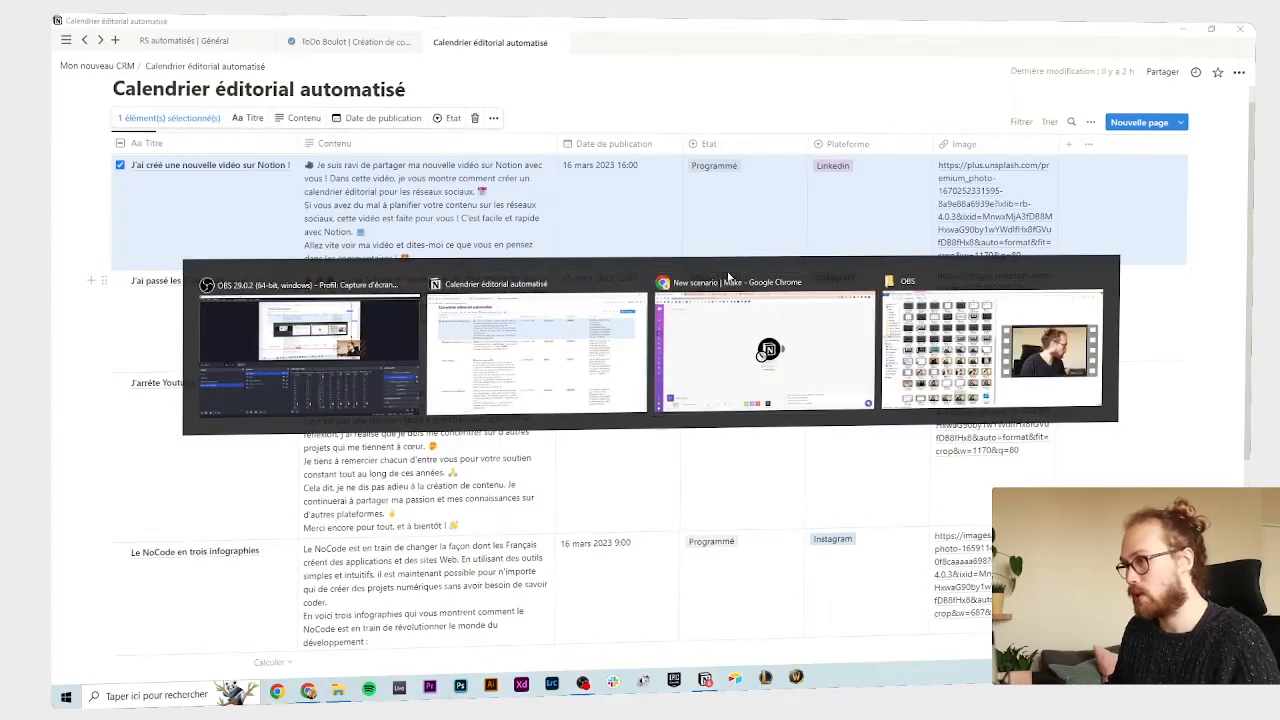
- Inspect the Notion search's output bundle in Make, checking its page URL against the expected post
left_click(756, 254)
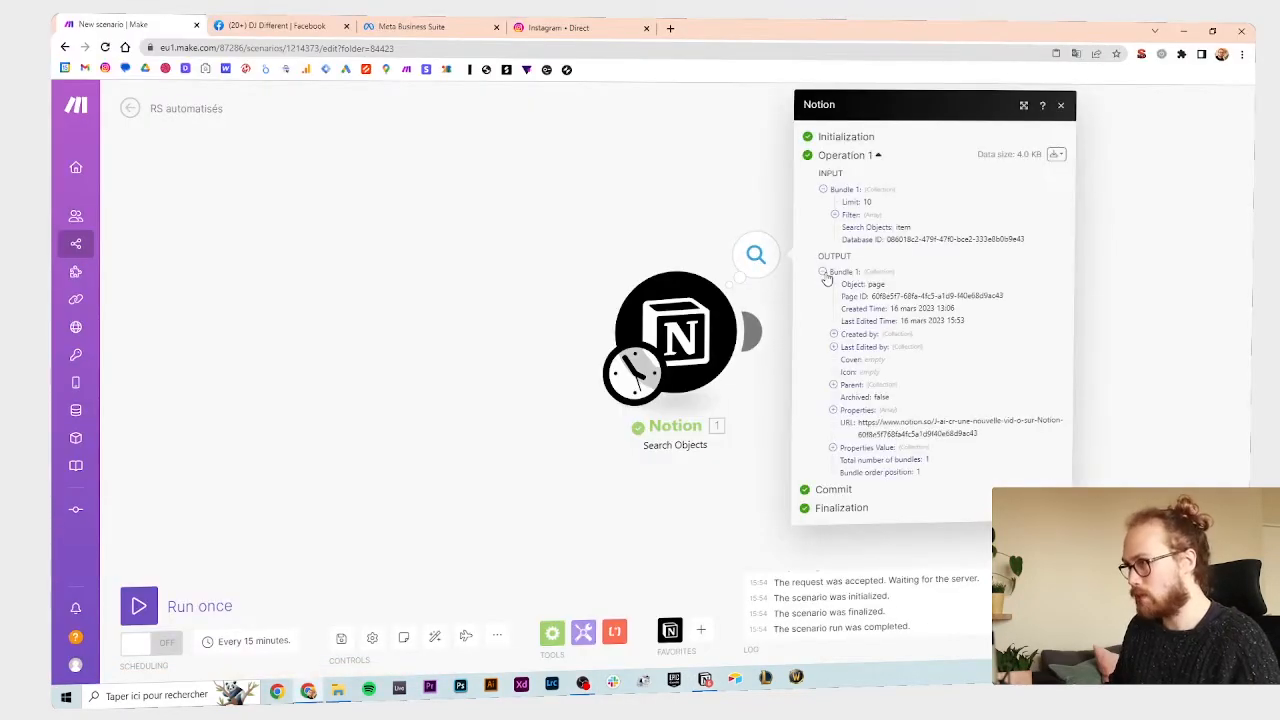
left_click(824, 274)
left_click(824, 274)
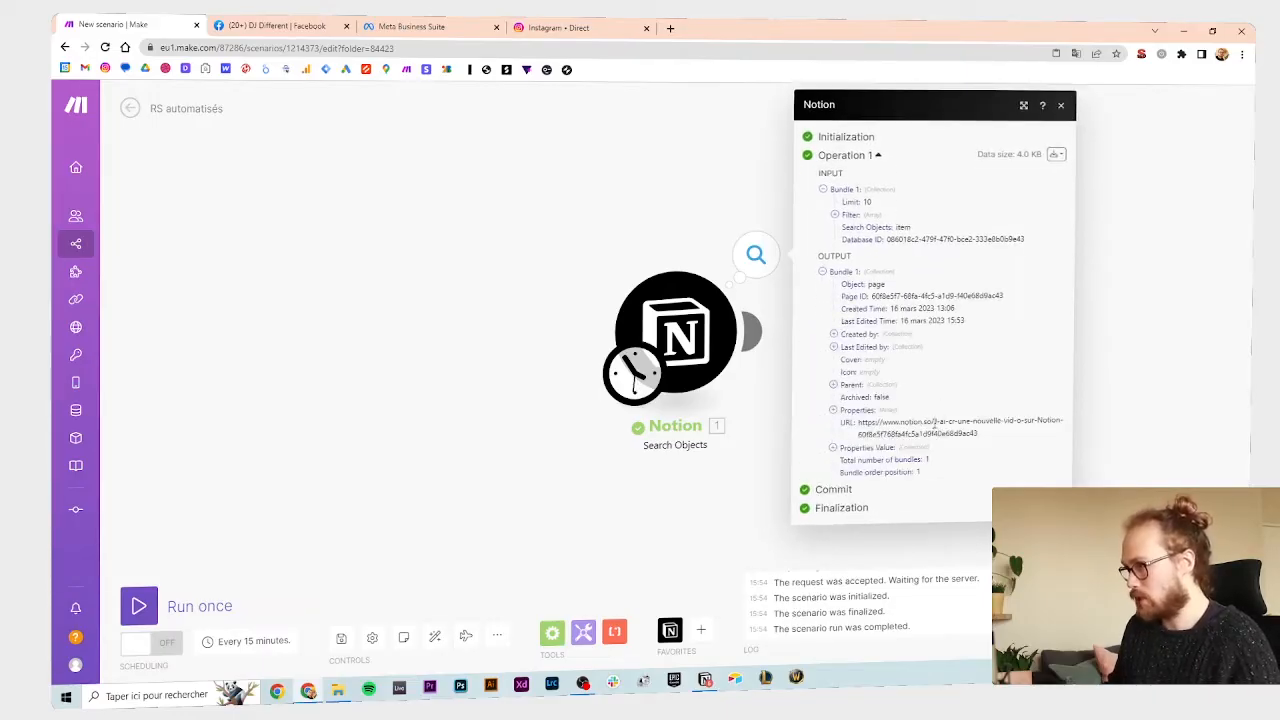
triple_click(940, 424)
left_click(995, 436)
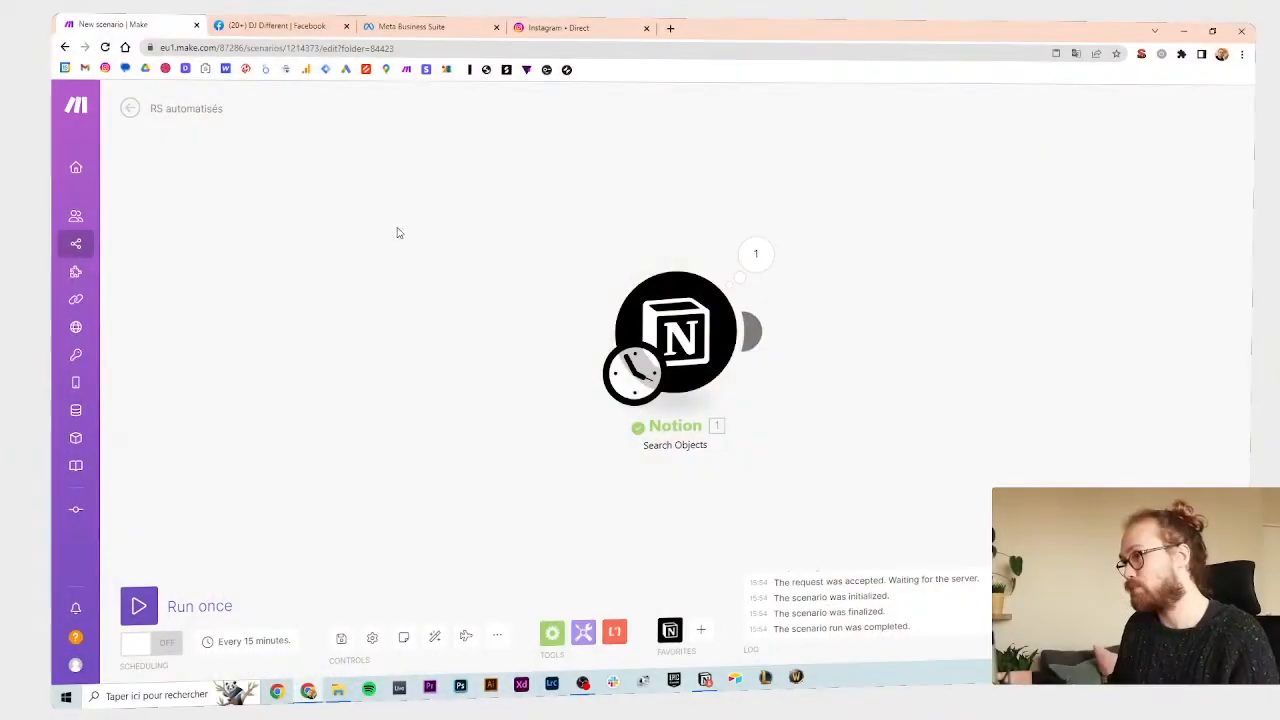
- Add a router connected after the Notion module and give it three outgoing routes
left_click(553, 632)
left_click(591, 434)
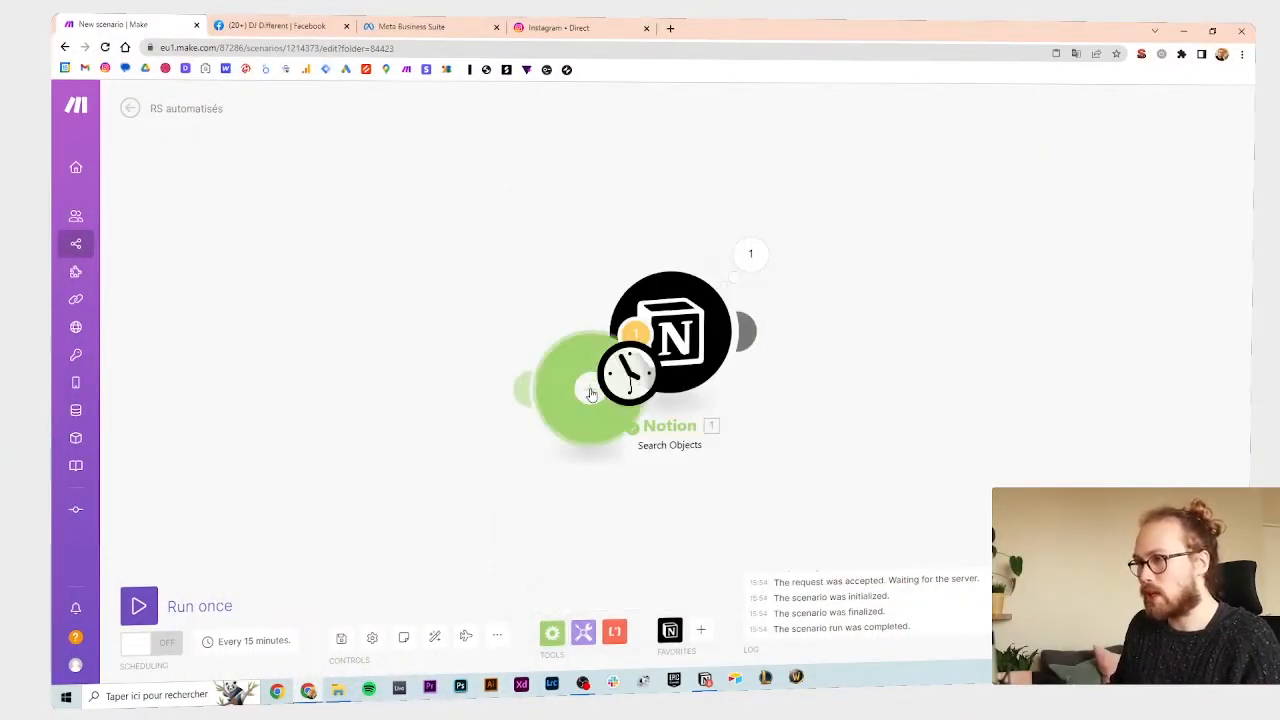
left_click_drag(592, 415, 857, 360)
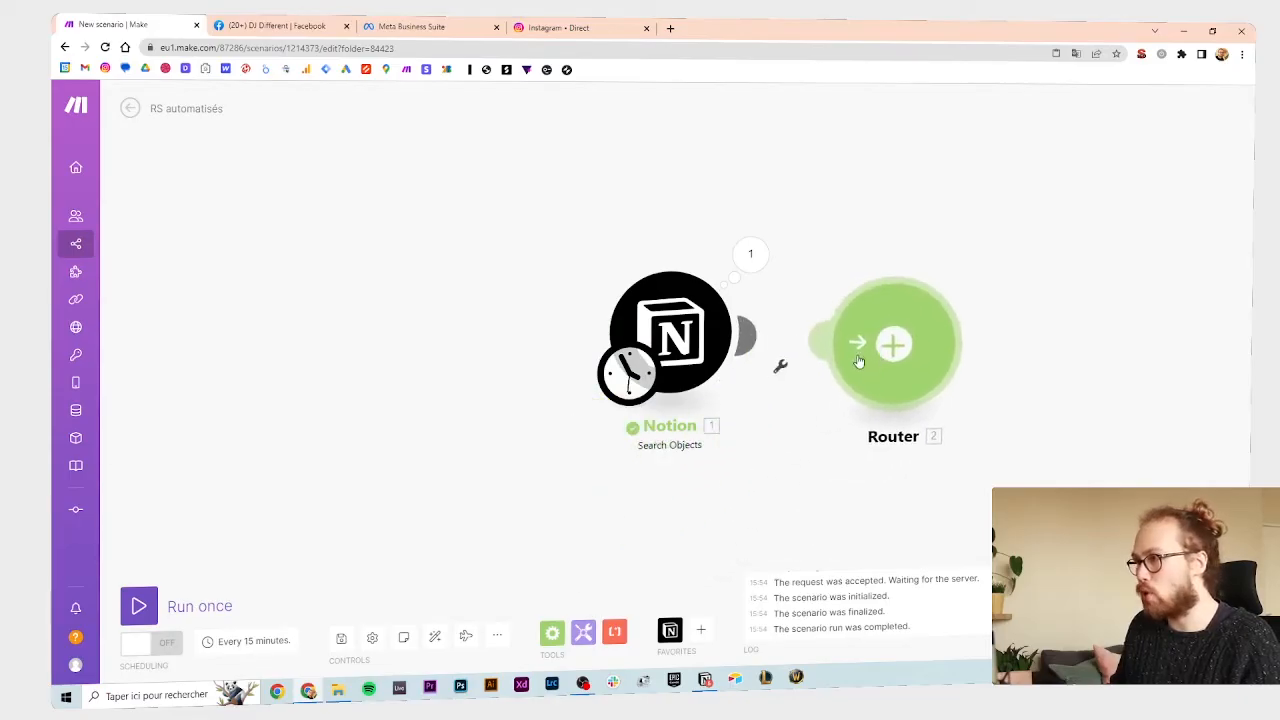
left_click_drag(929, 206, 724, 194)
left_click(689, 333)
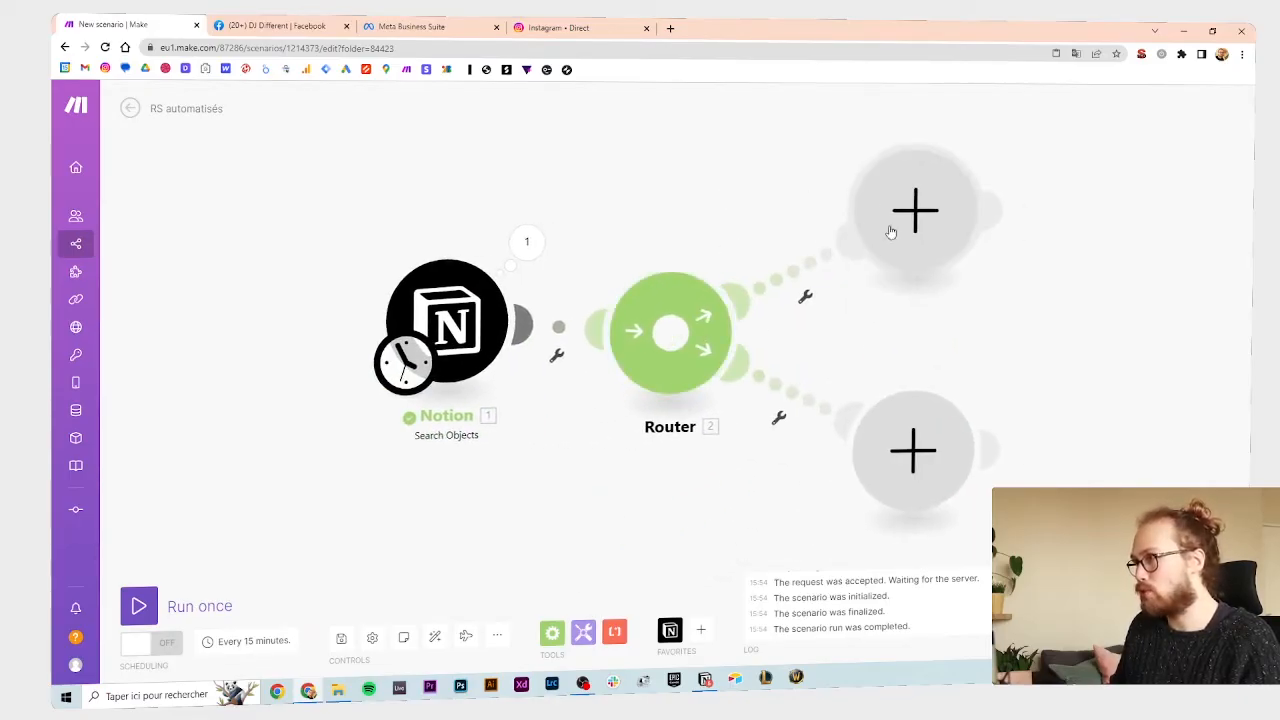
left_click(683, 336)
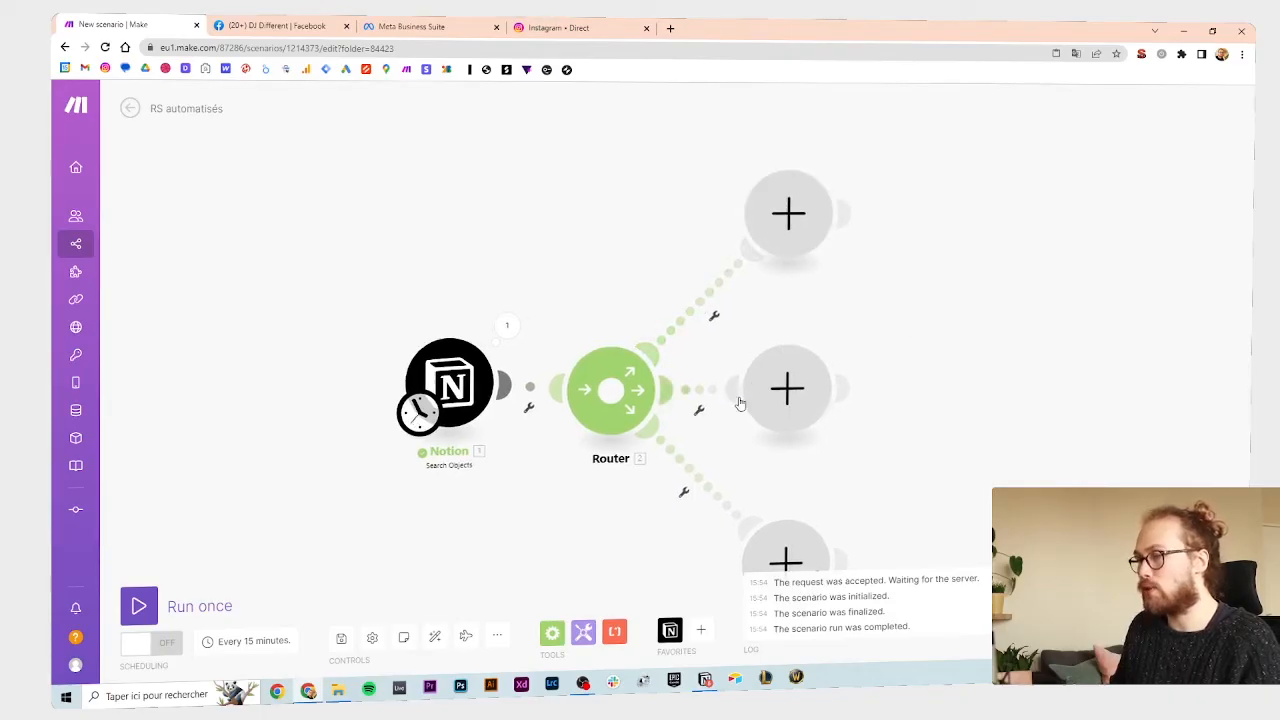
scroll(915, 434, "down", 1)
left_click_drag(949, 403, 888, 329)
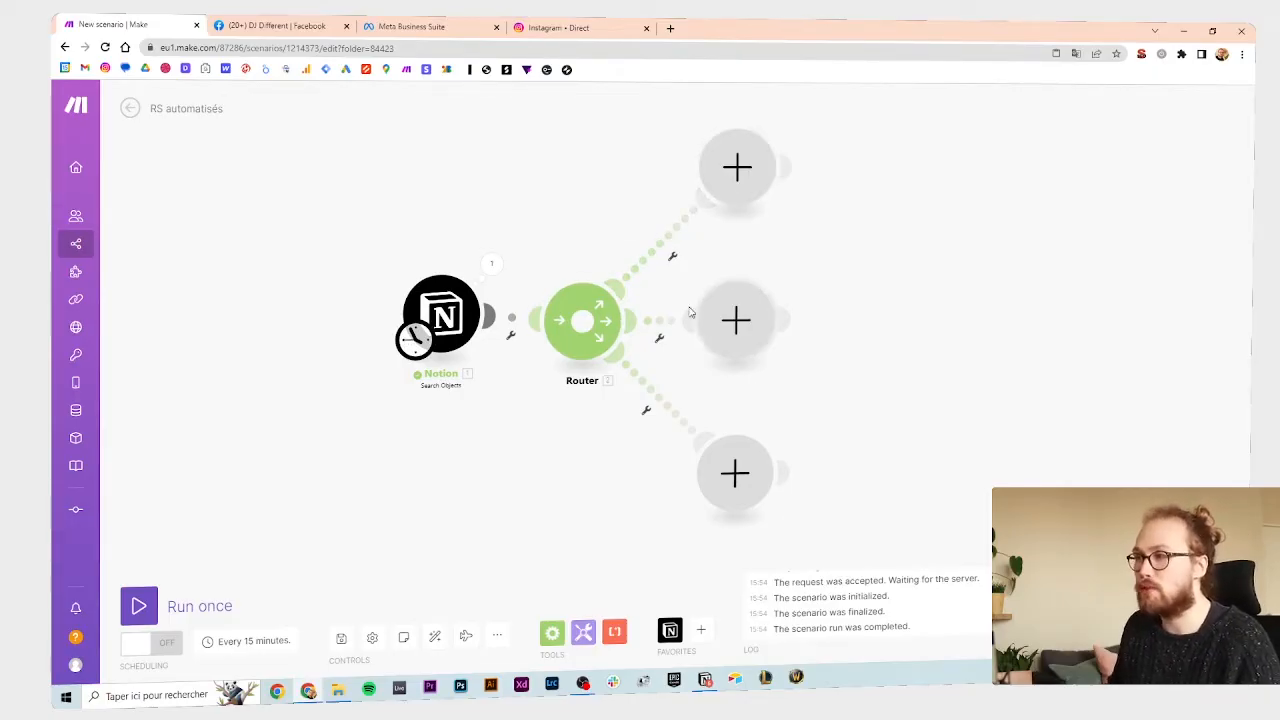
- Open the filter setup on the router's upper route and label the filter Facebook
left_click(660, 247)
left_click(737, 160)
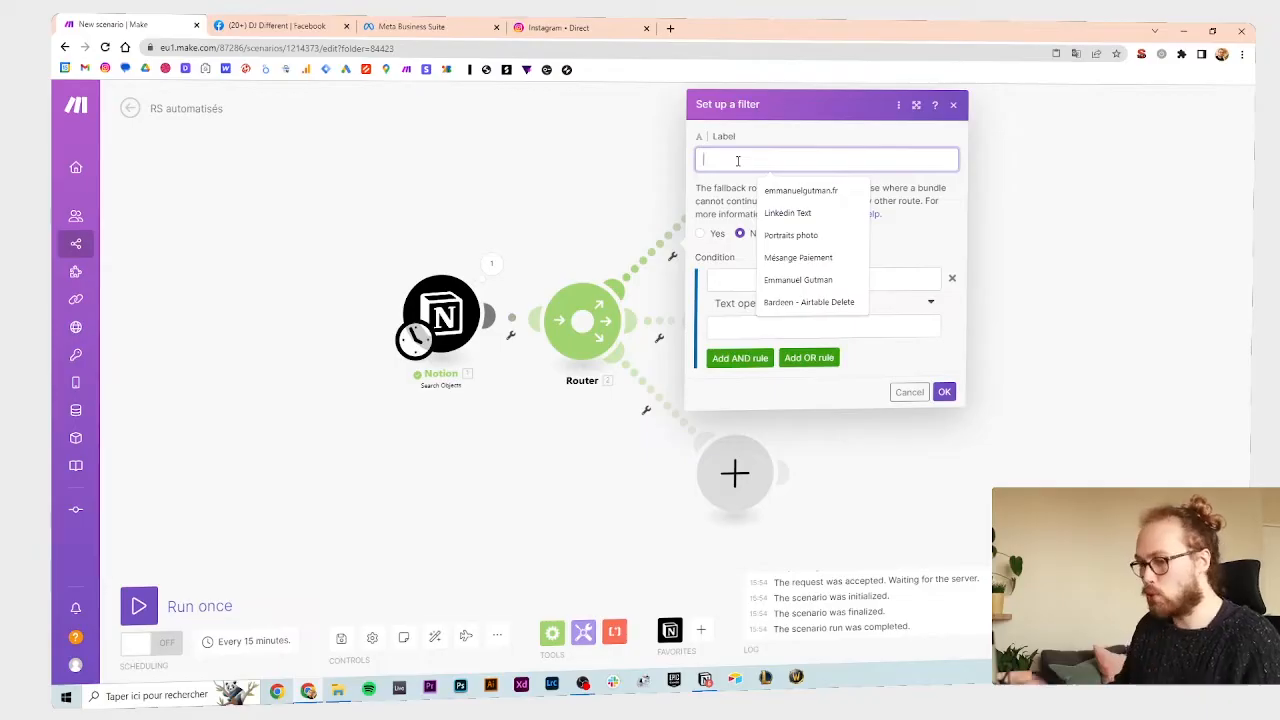
type("Facebook")
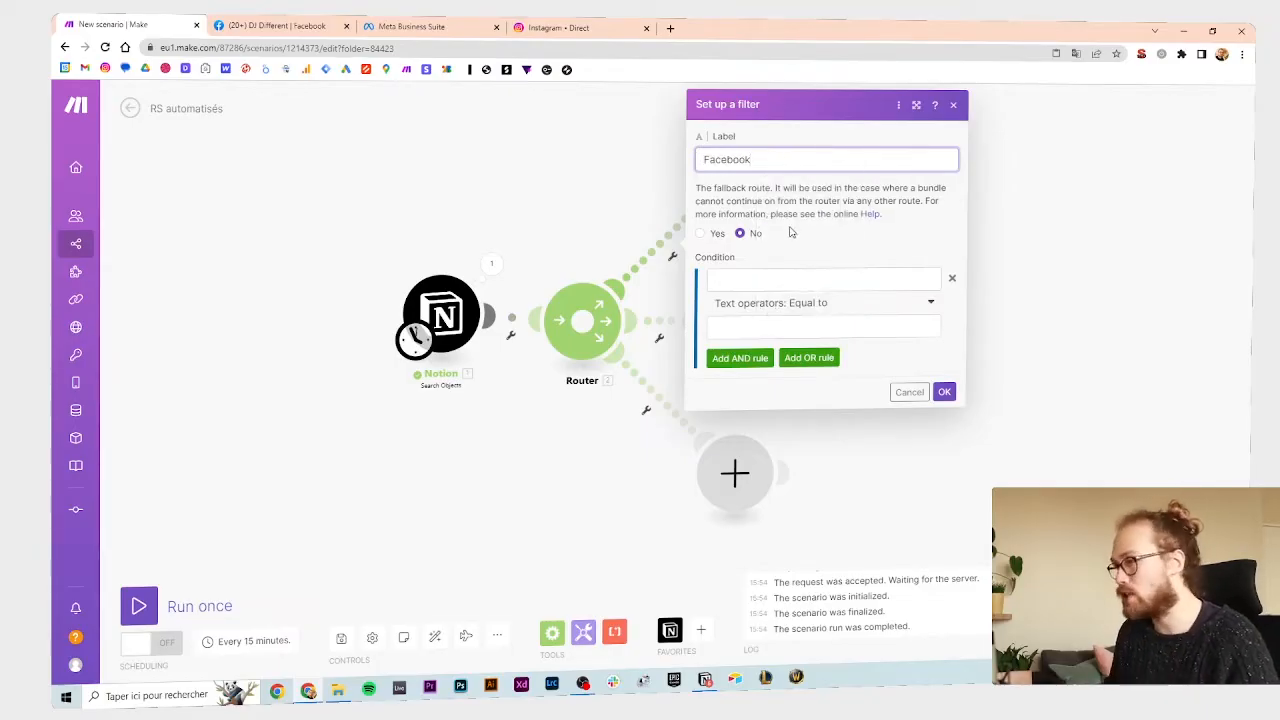
- Check the Plateforme options in Notion, and make the Facebook filter in Make require Plateforme: Name to equal Facebook
left_click(744, 279)
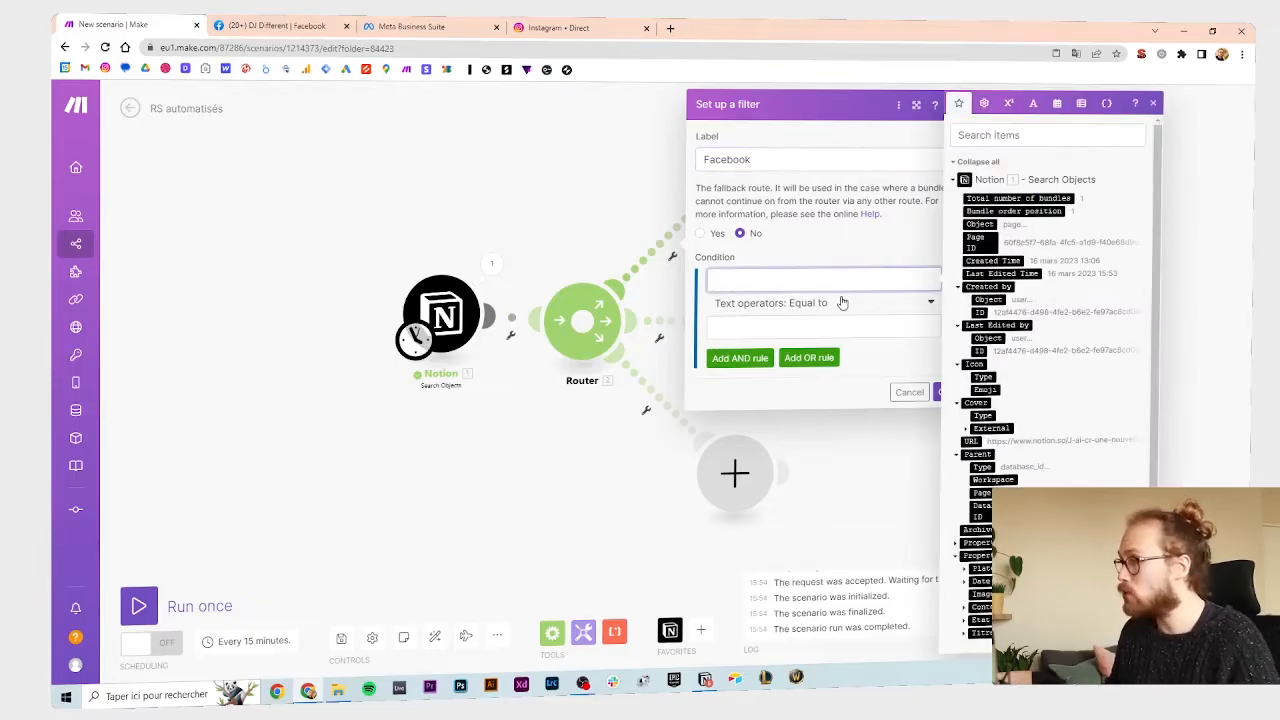
key("alt+Tab")
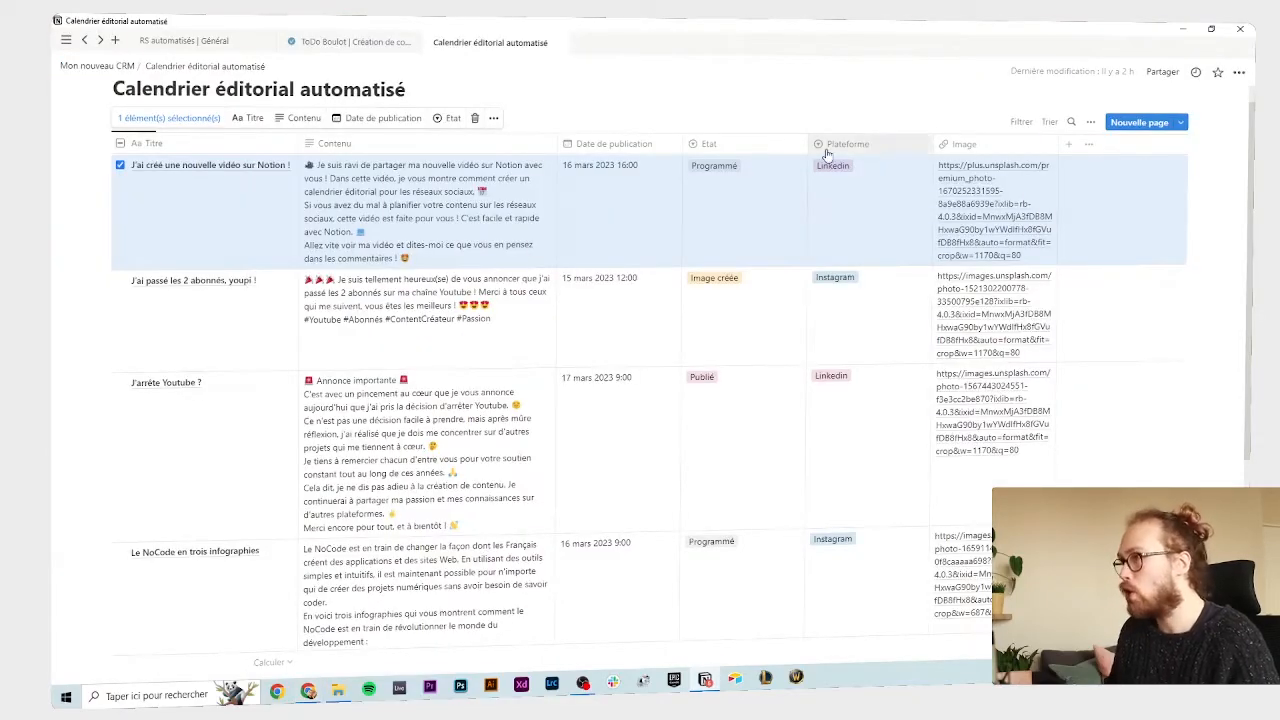
left_click(835, 114)
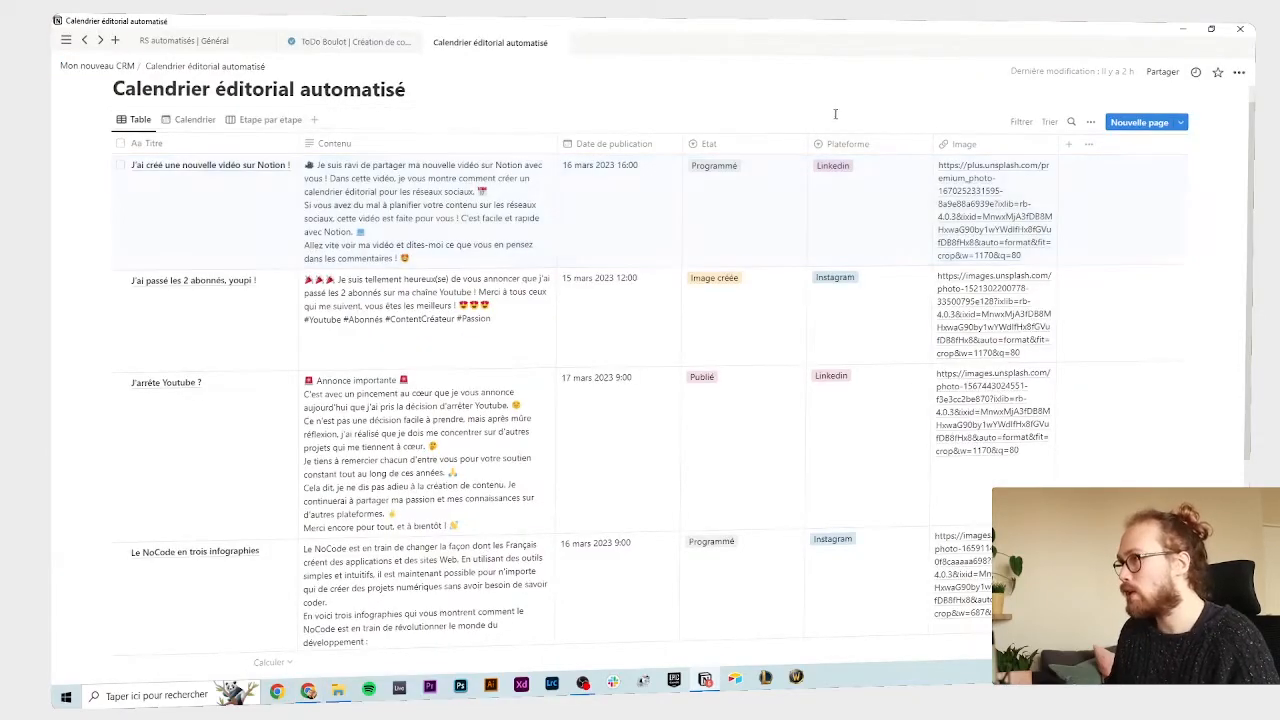
left_click(850, 170)
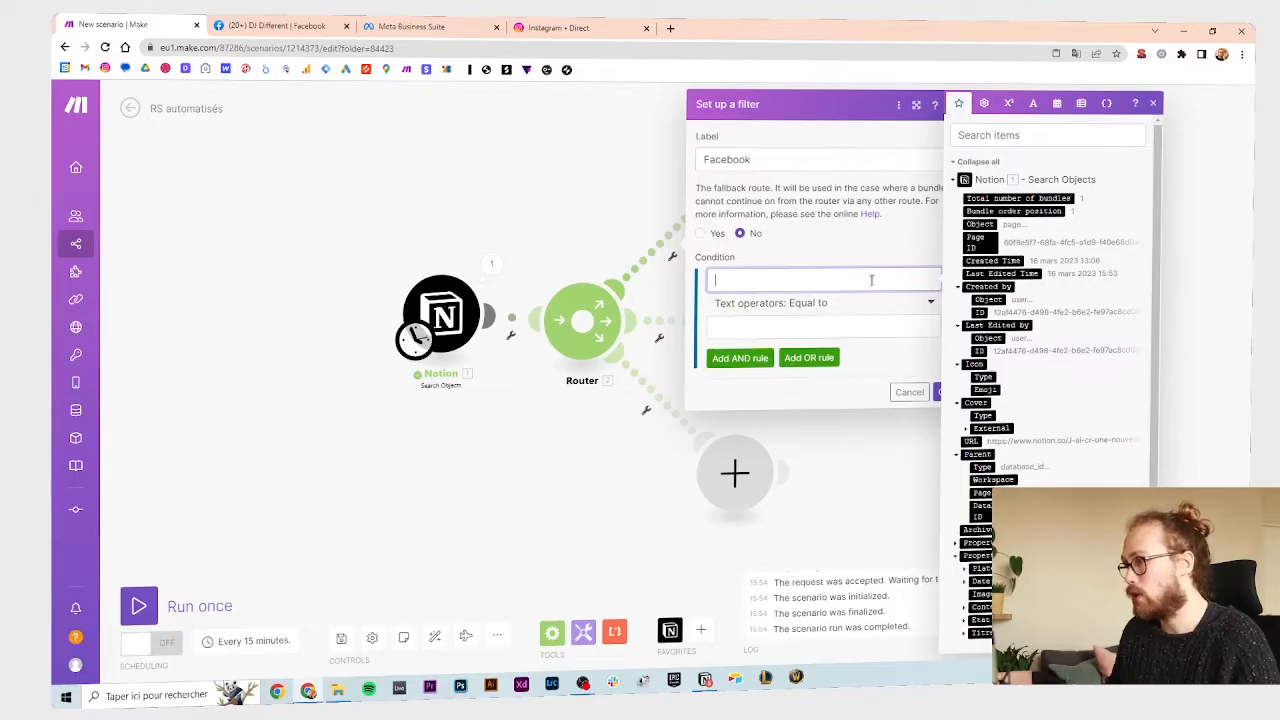
scroll(1022, 318, "down", 1)
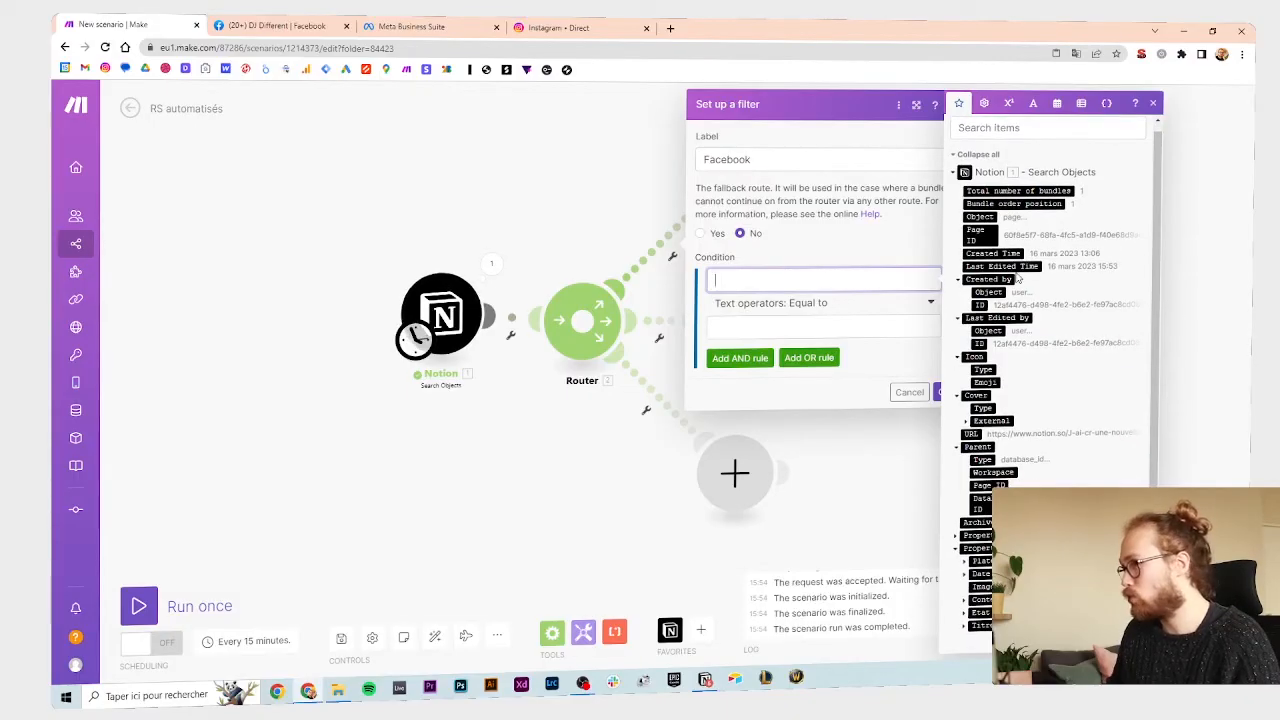
left_click(966, 561)
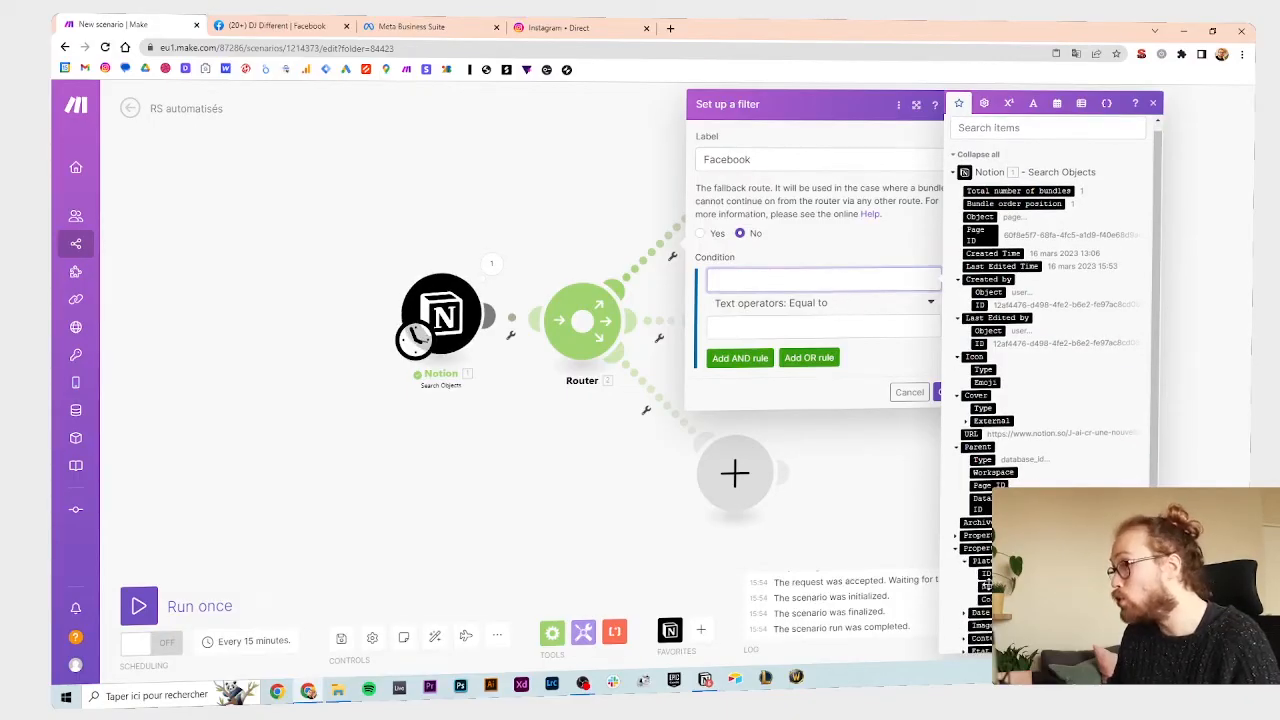
left_click(985, 586)
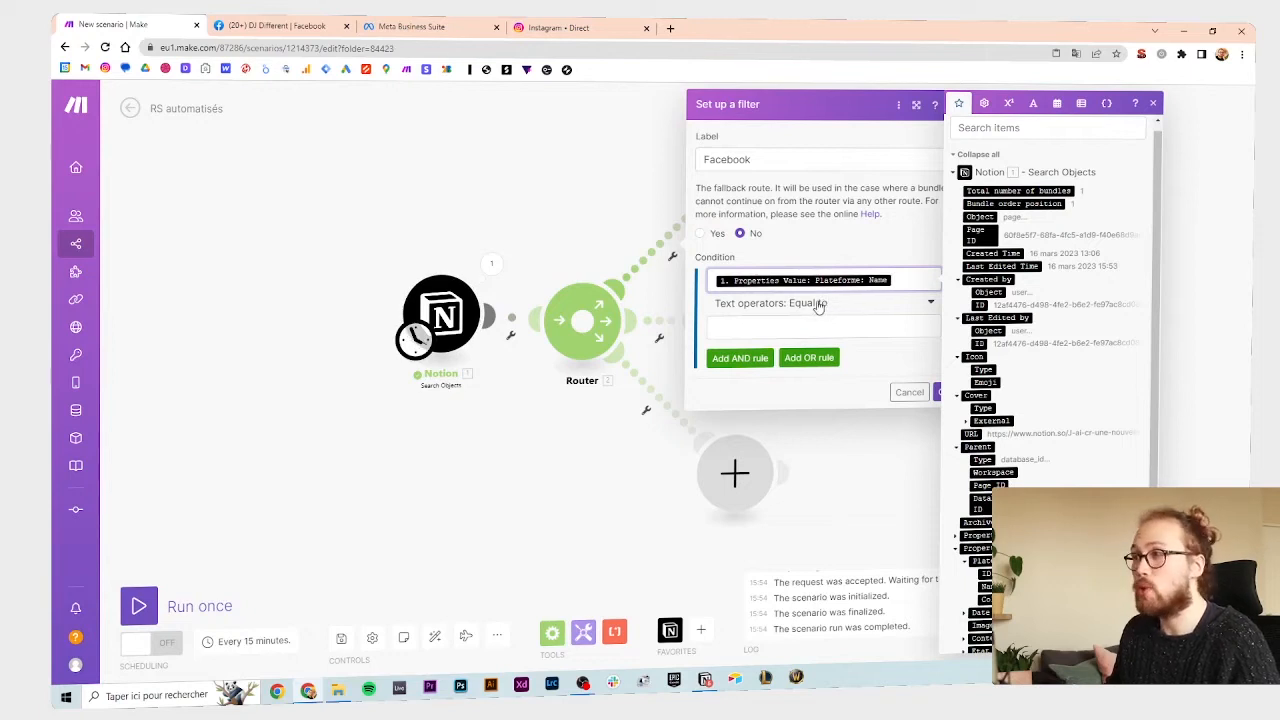
left_click(775, 322)
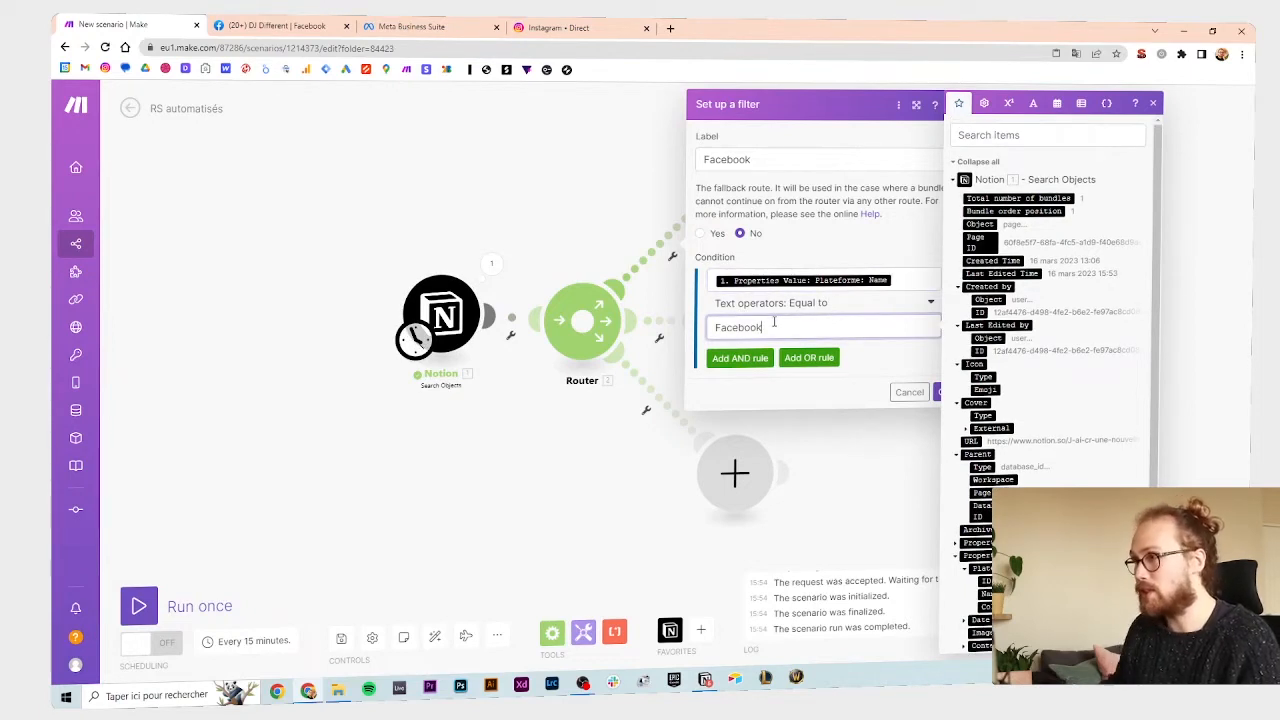
left_click(940, 392)
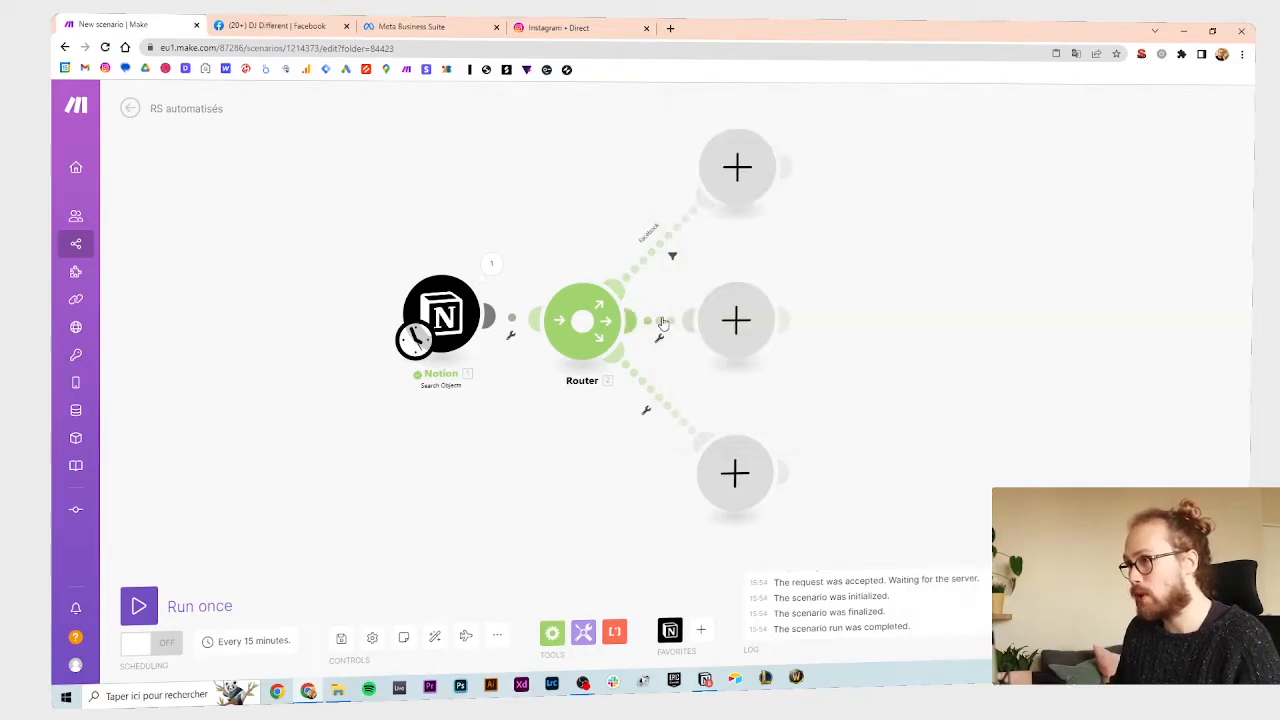
- Add a filter labelled Instagram on the router's middle route, requiring Plateforme: Name to equal Instagram
left_click(662, 322)
left_click(742, 231)
type("In")
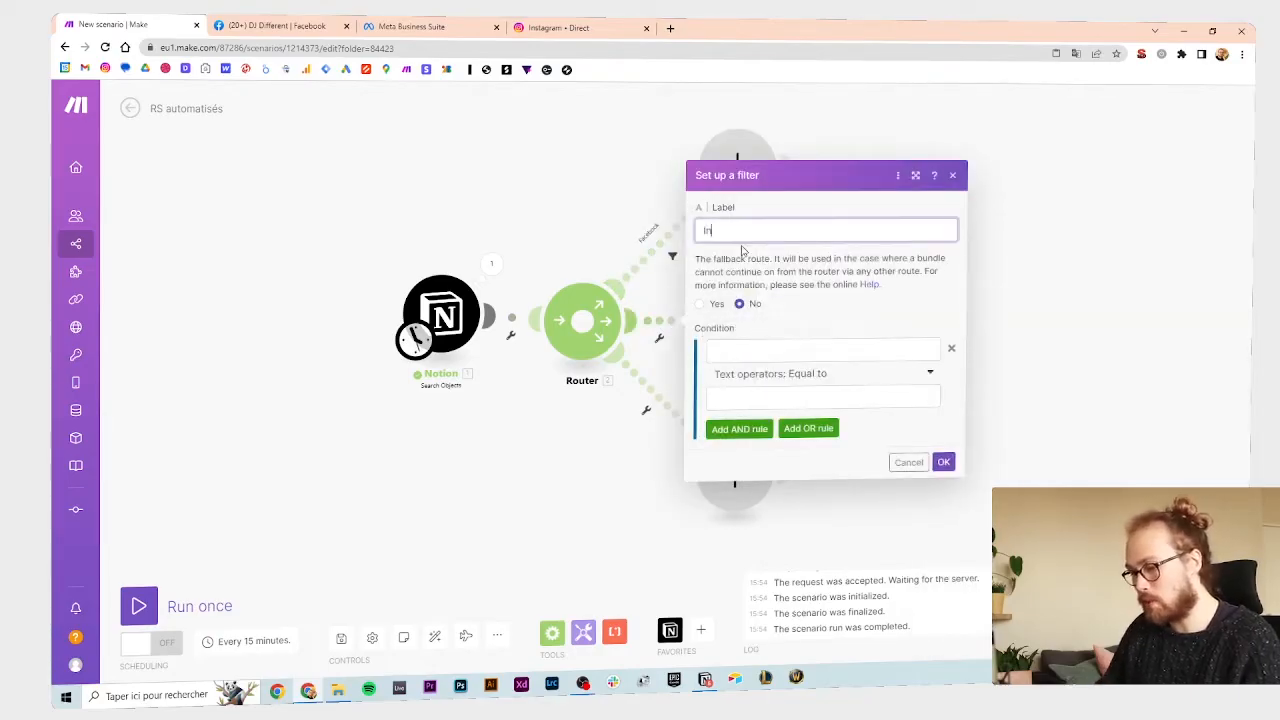
type("stagram")
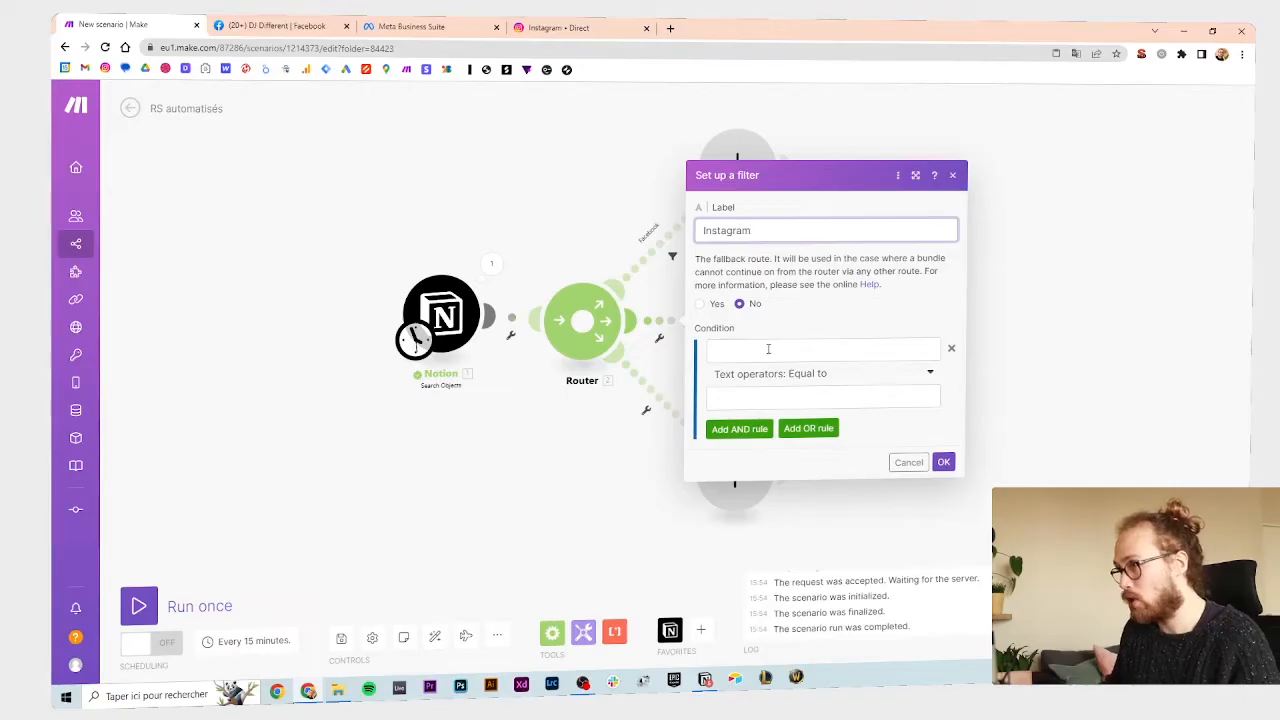
left_click(760, 347)
left_click(978, 561)
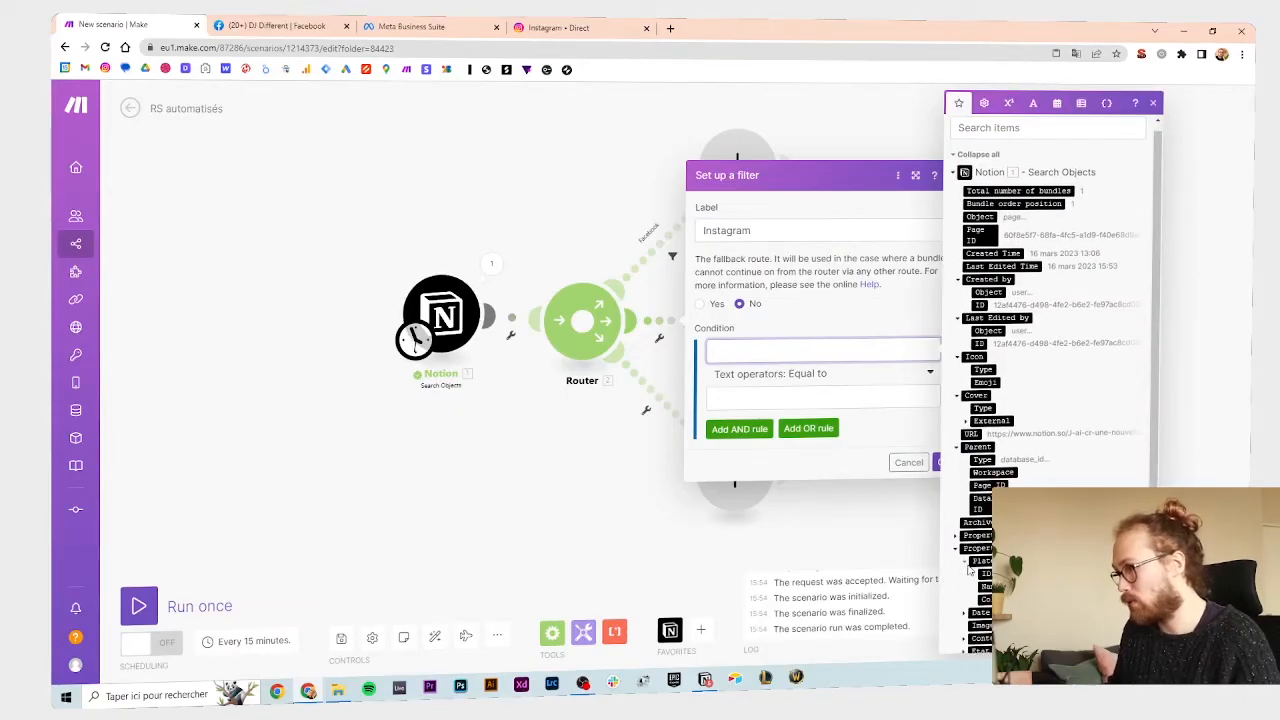
left_click(985, 586)
left_click(742, 397)
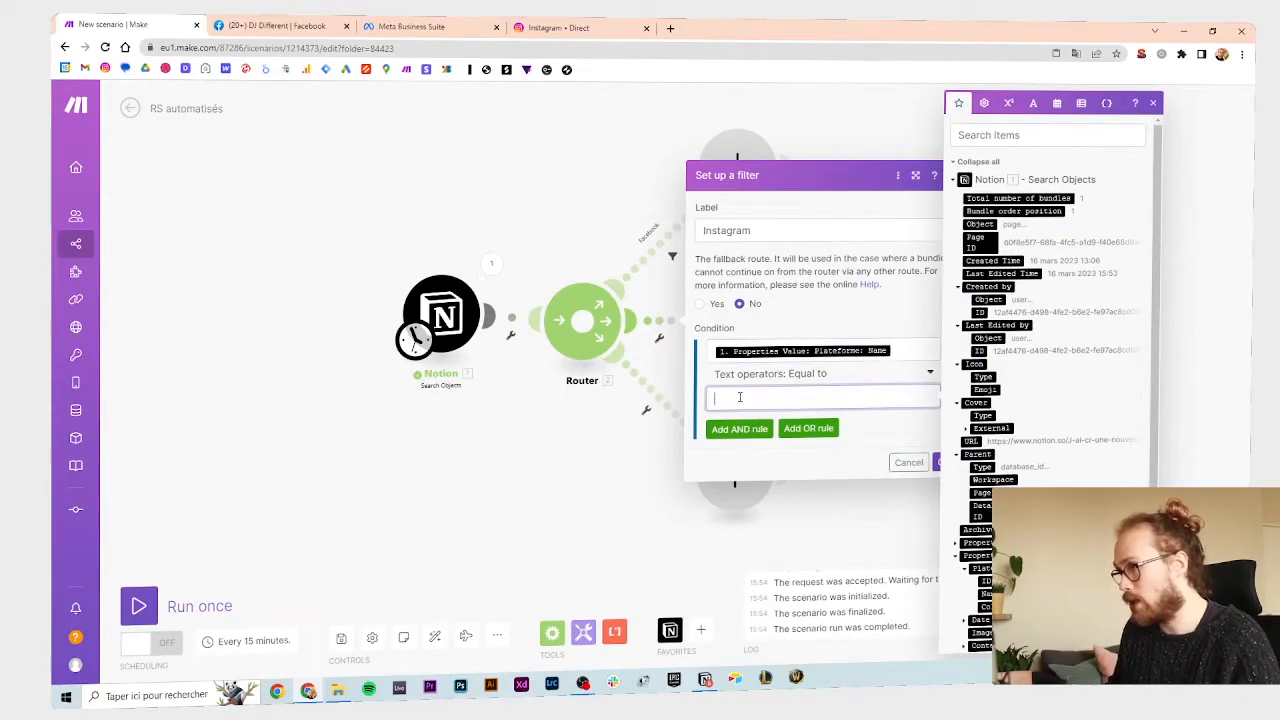
type("Instagram")
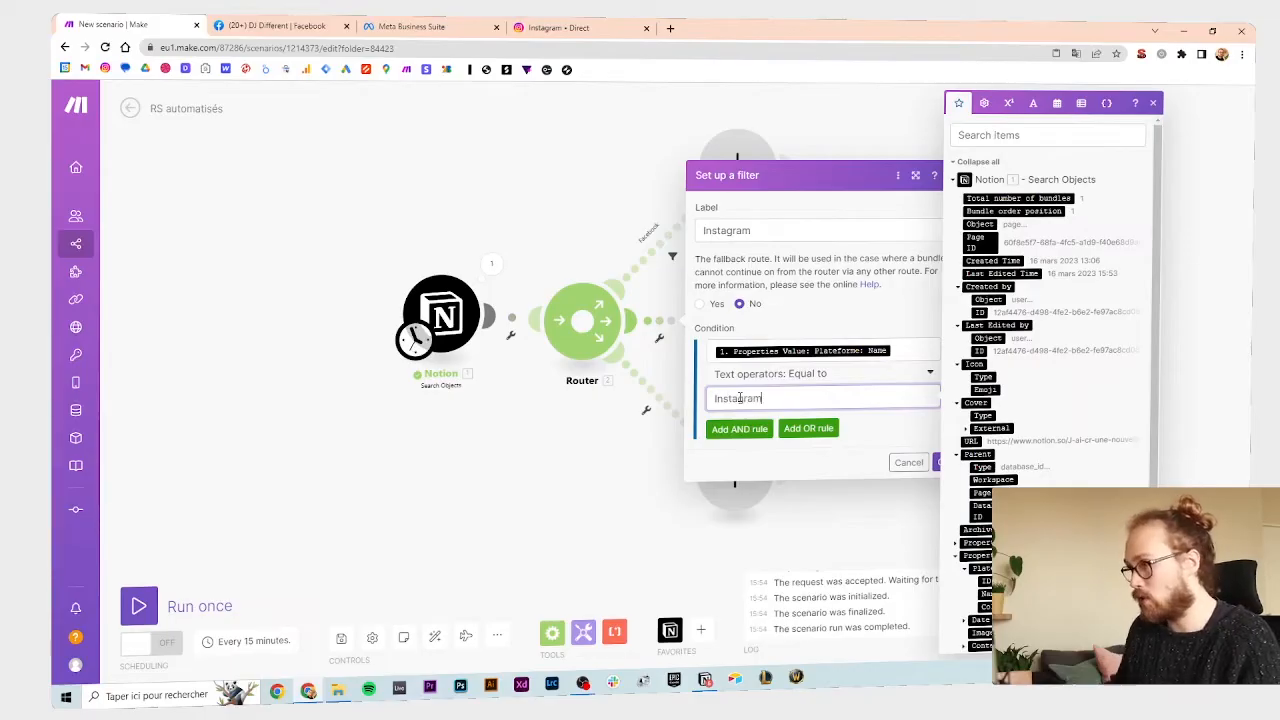
left_click(938, 462)
- Switch to Notion, copy the exact name of the Linkedin option in the Plateforme property, and return to Make
key("alt+Tab")
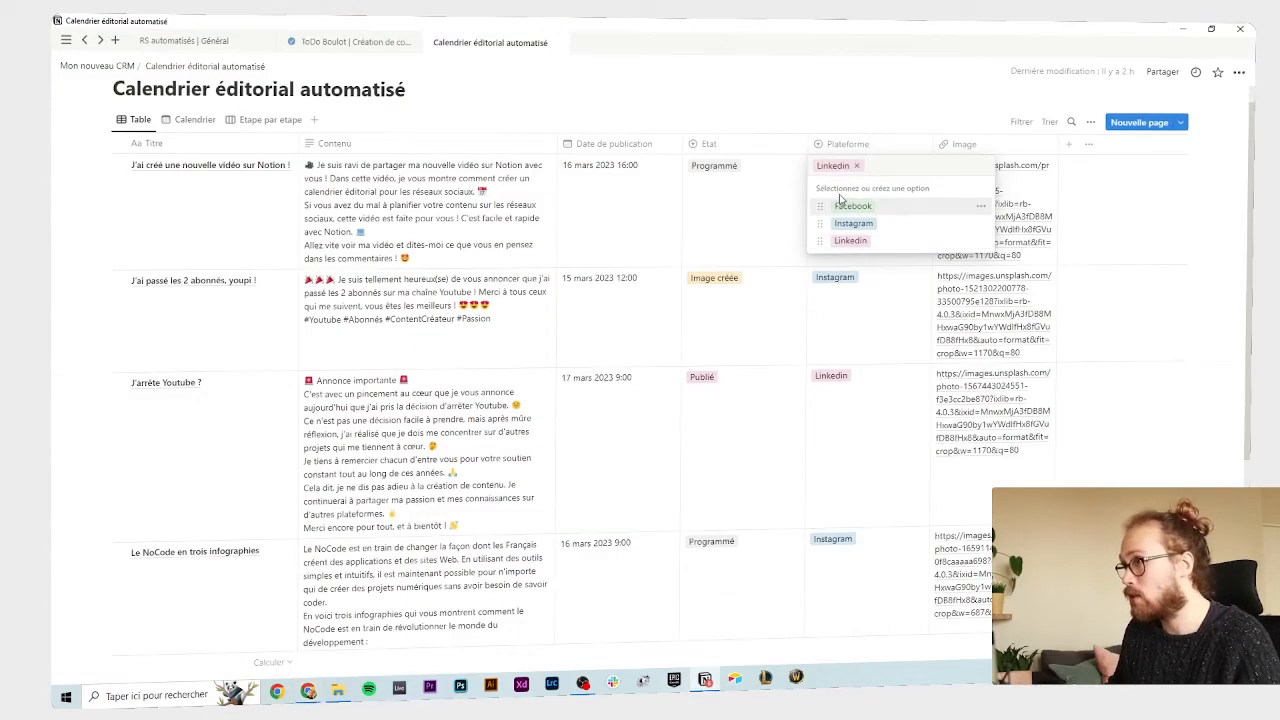
left_click(981, 242)
key("ctrl+c")
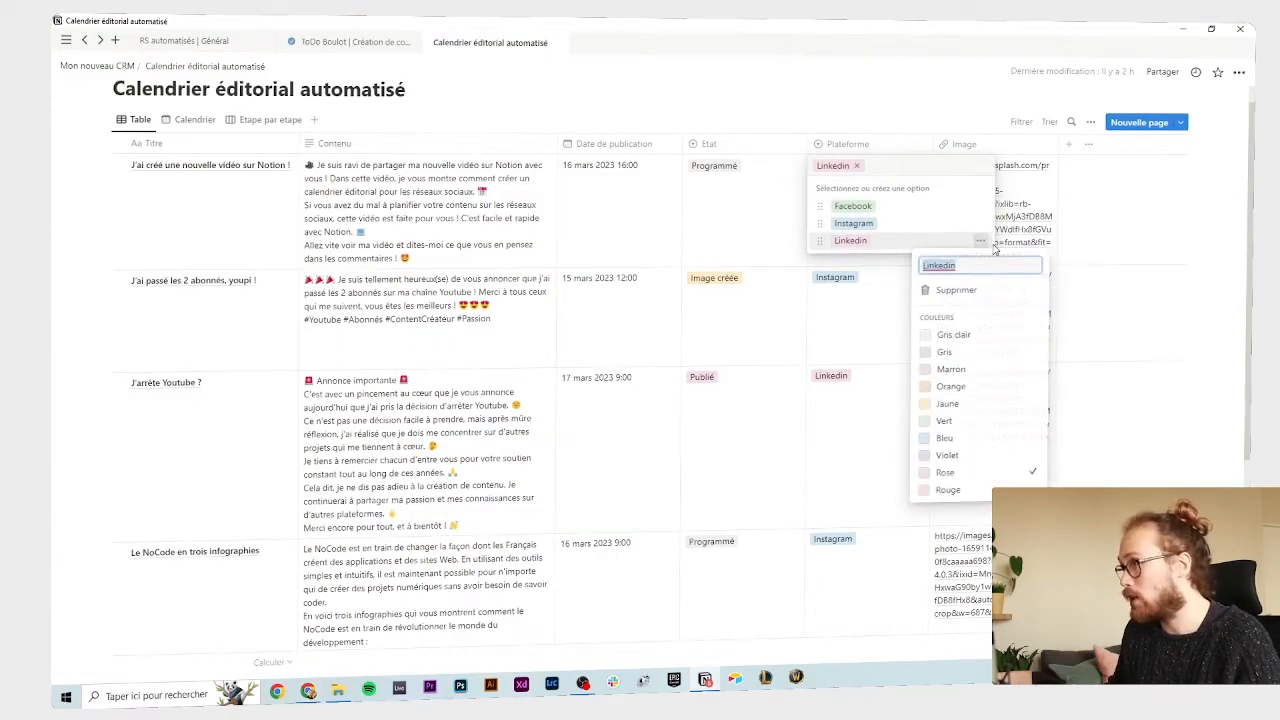
right_click(952, 268)
left_click(886, 370)
key("alt+Tab")
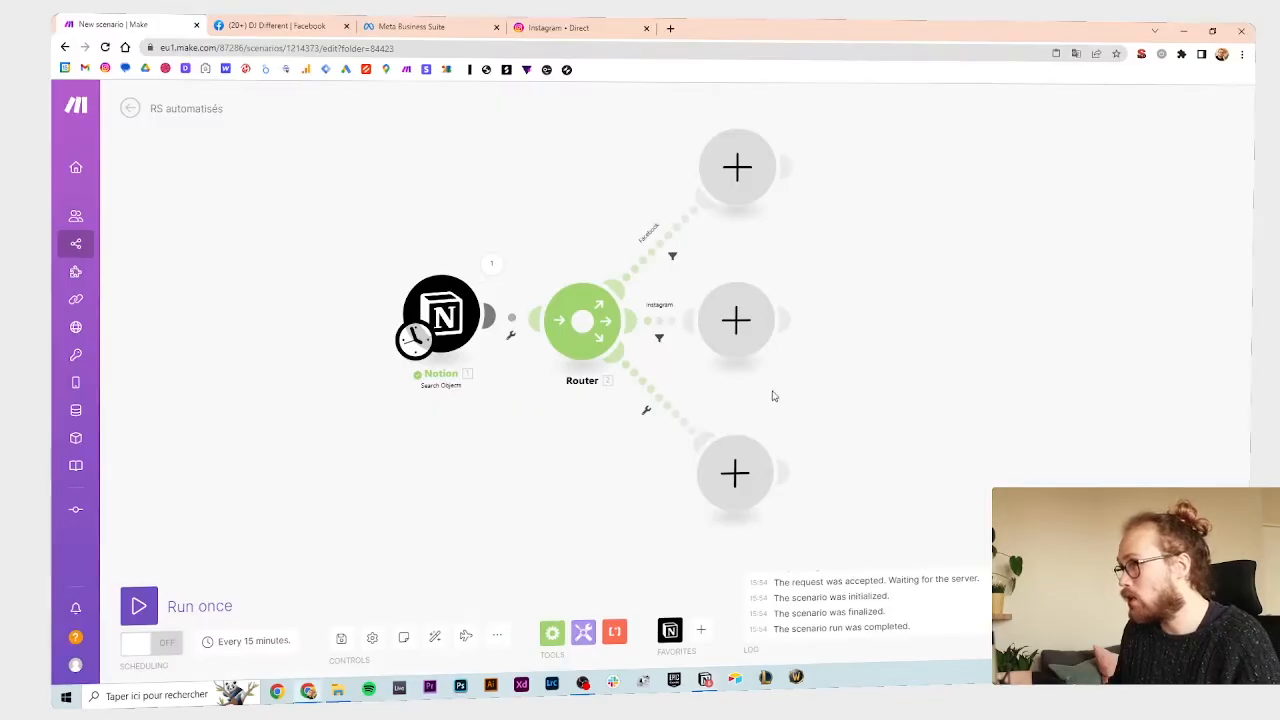
- Add a filter on the router's lower route, using the copied Linkedin as its label and as the value Plateforme: Name must equal
left_click(645, 371)
left_click(735, 296)
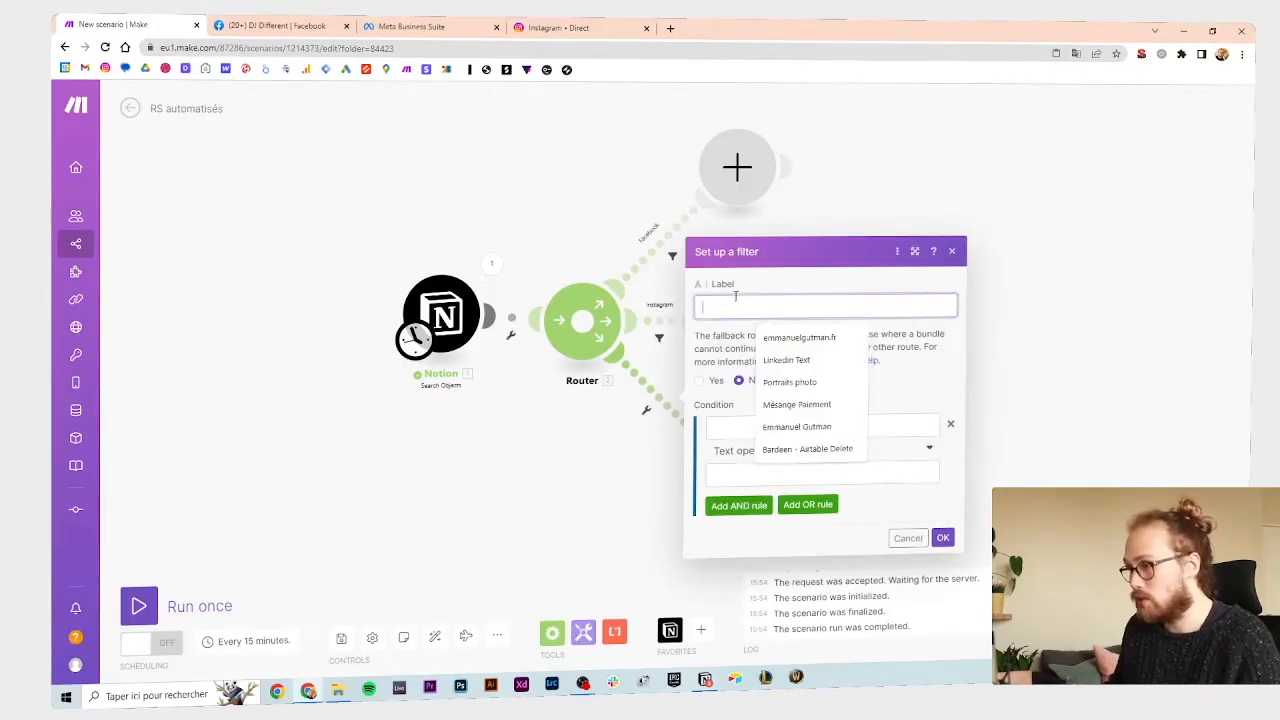
key("ctrl+v")
left_click(800, 427)
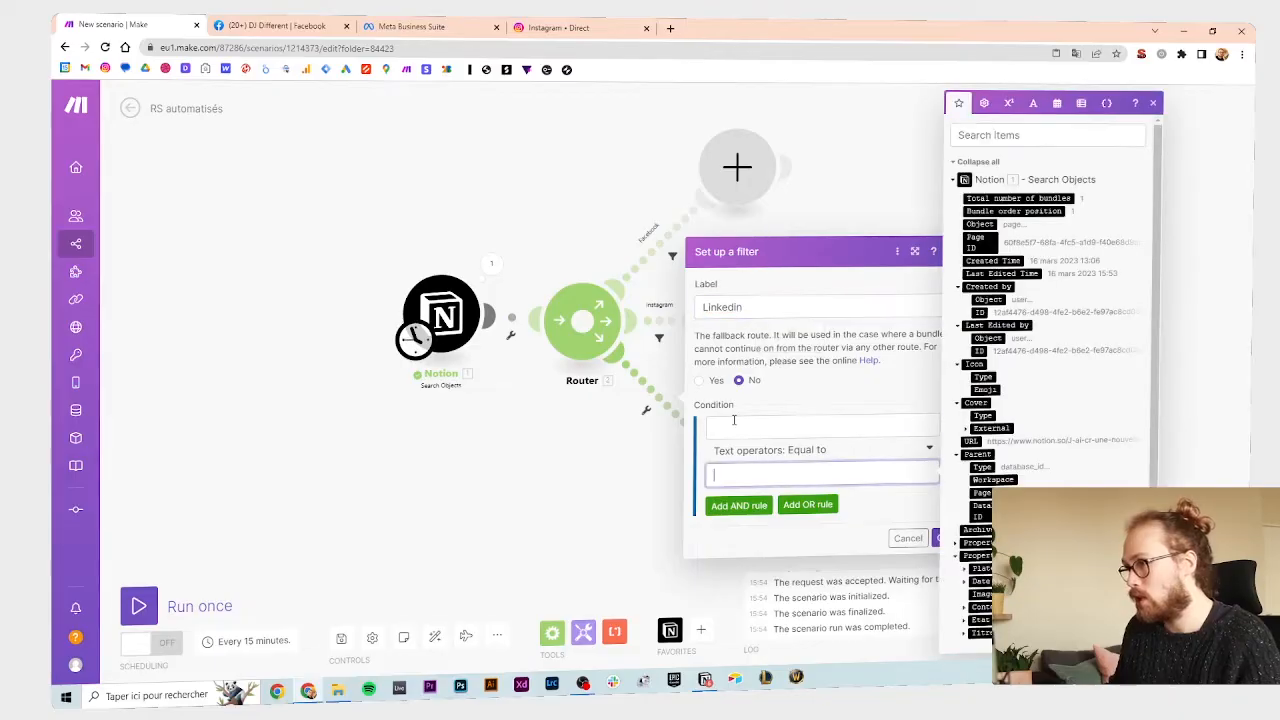
scroll(986, 445, "down", 2)
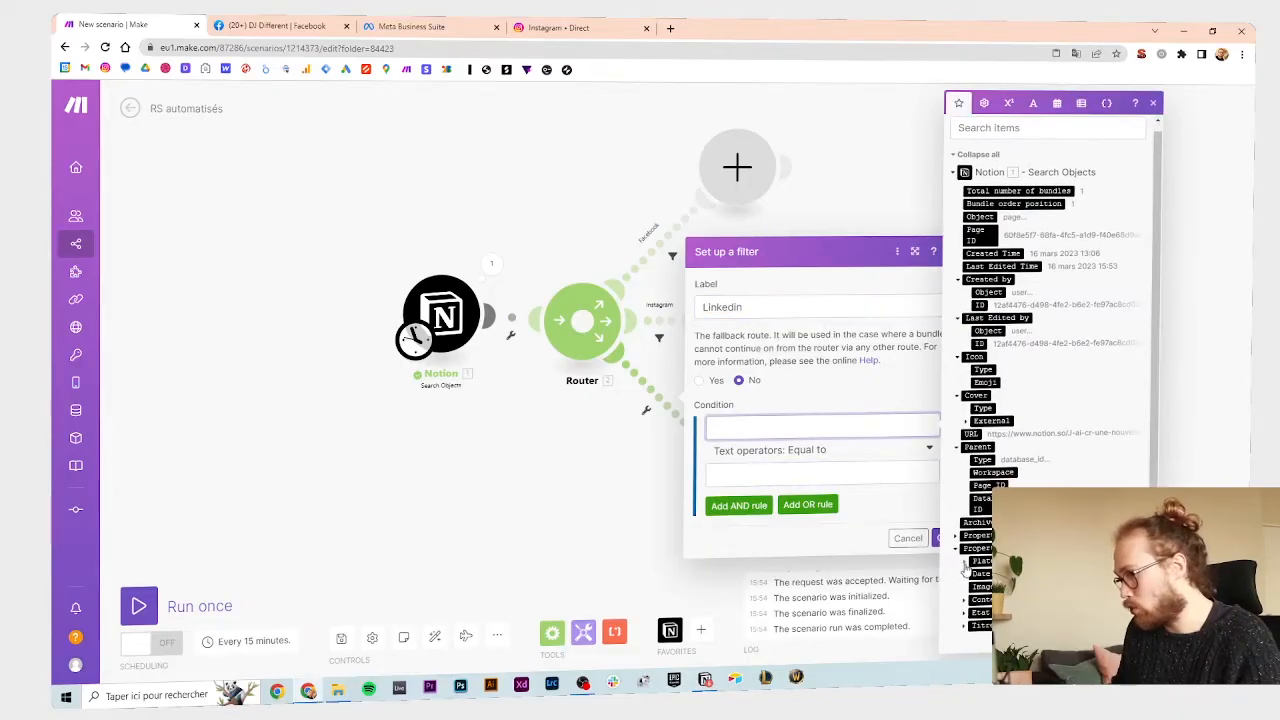
left_click(965, 562)
left_click(986, 587)
left_click(791, 474)
key("ctrl+v")
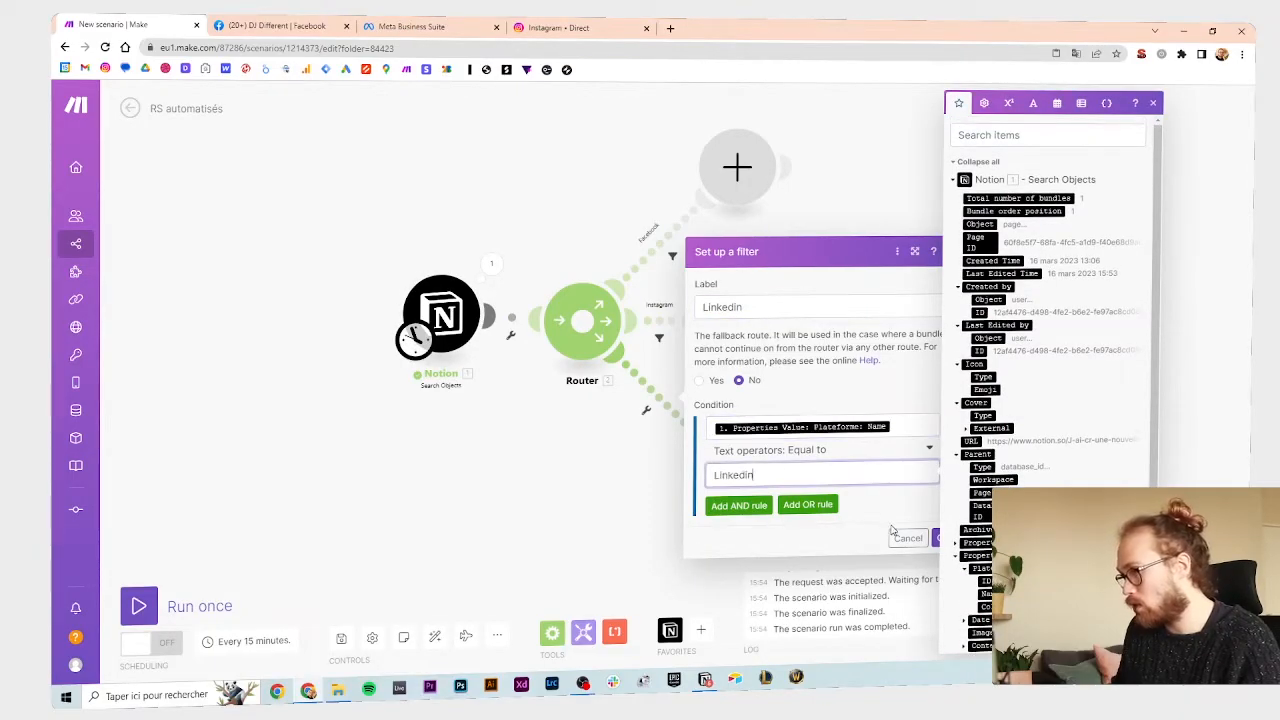
left_click(932, 541)
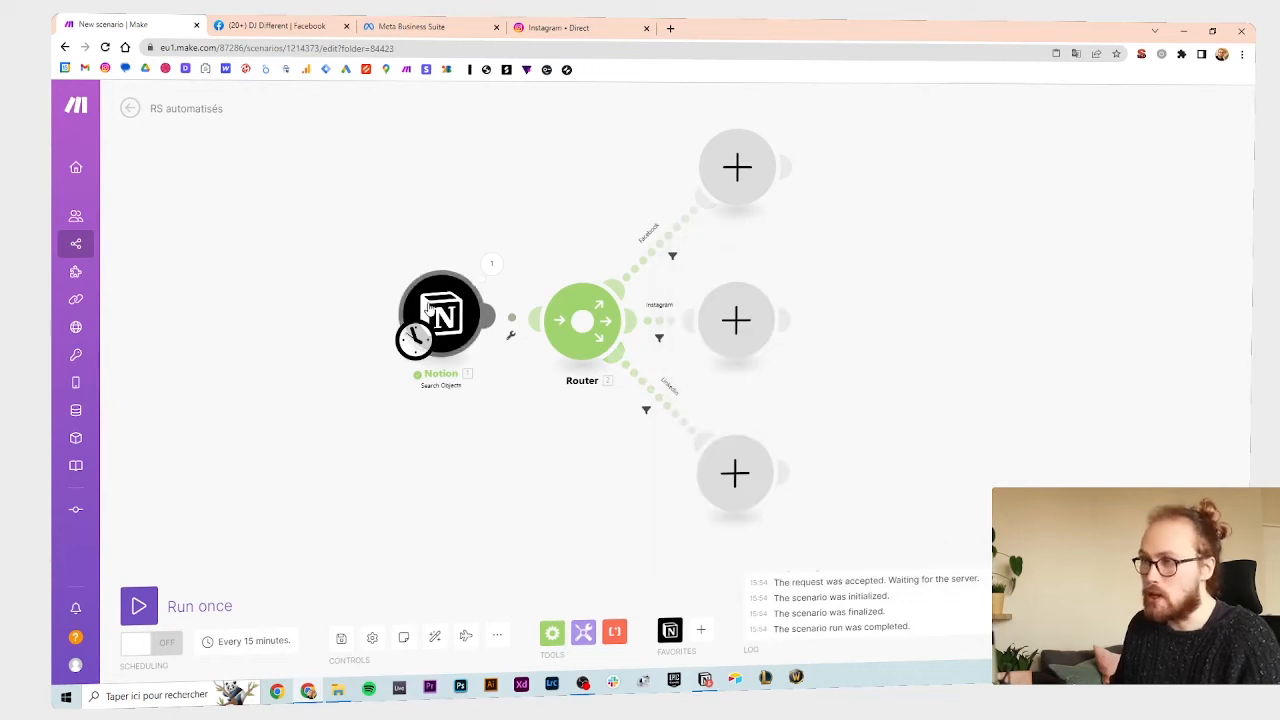
- Inspect the Plateforme name among the property values in the Notion search's output bundle
left_click(491, 263)
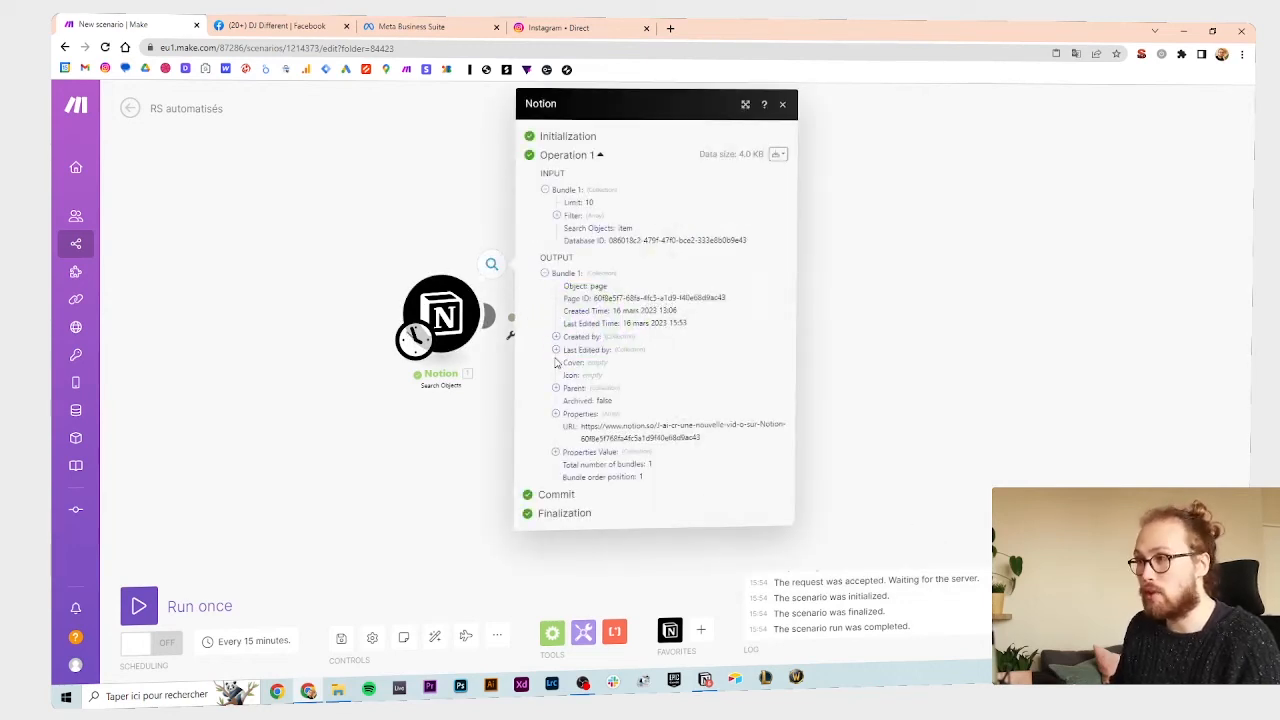
left_click(556, 453)
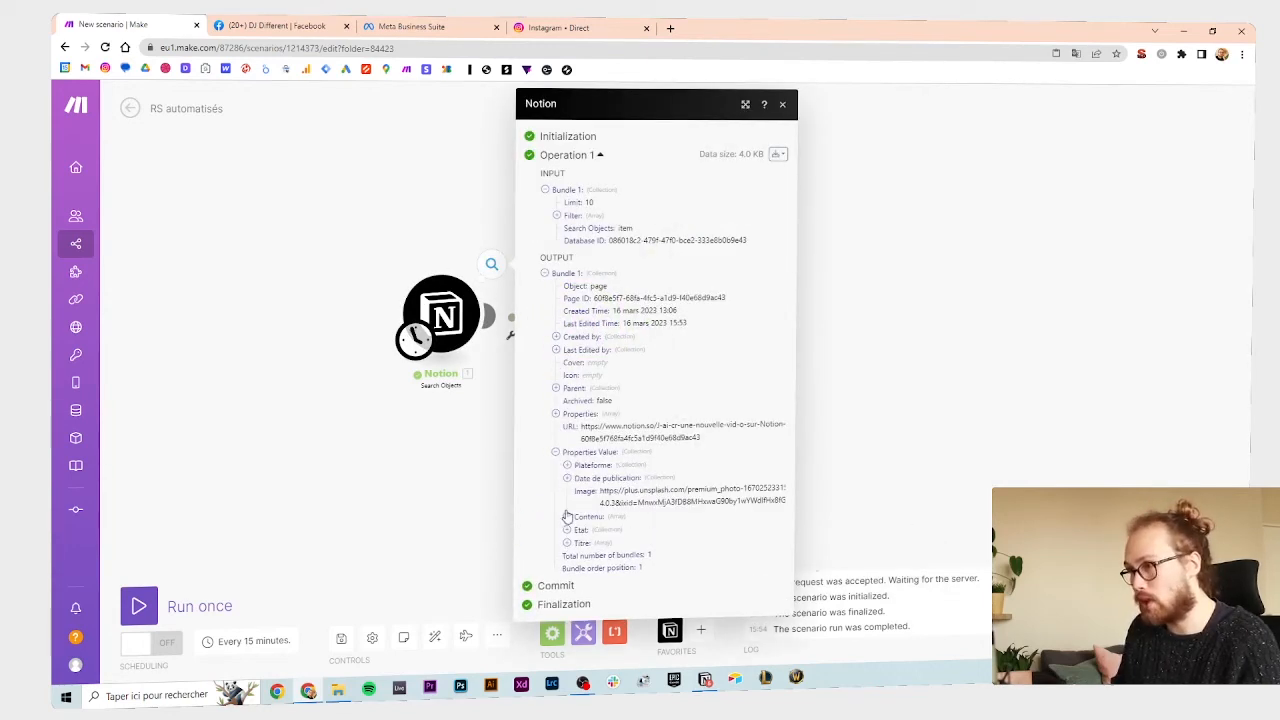
left_click(570, 466)
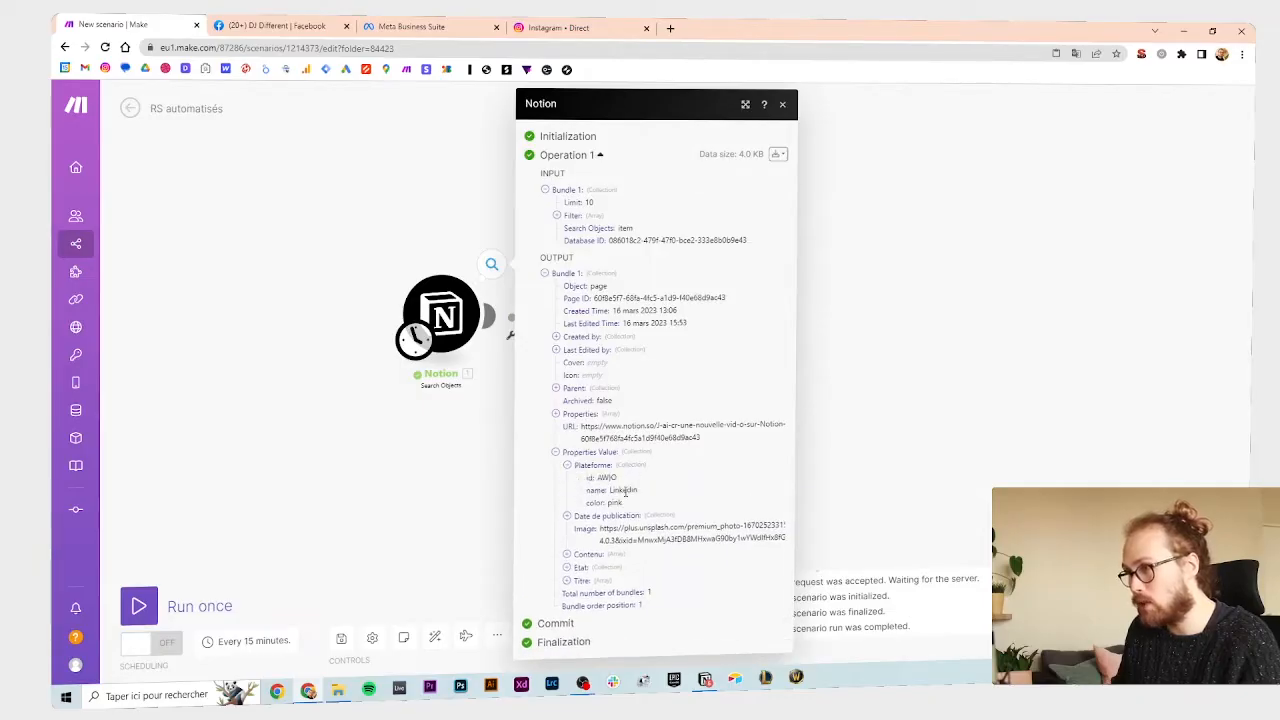
double_click(626, 491)
left_click(934, 399)
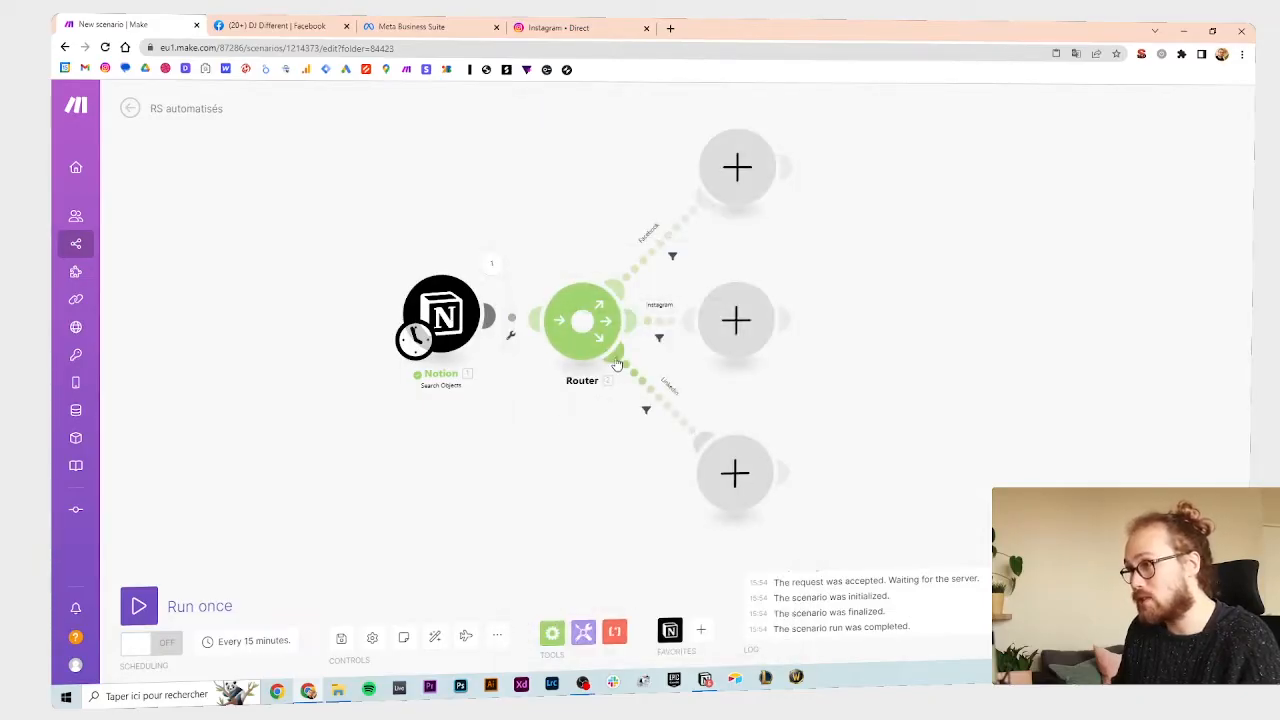
- Add a Facebook Pages Create a Post module to the Facebook route and choose the DJ Different page
left_click(737, 167)
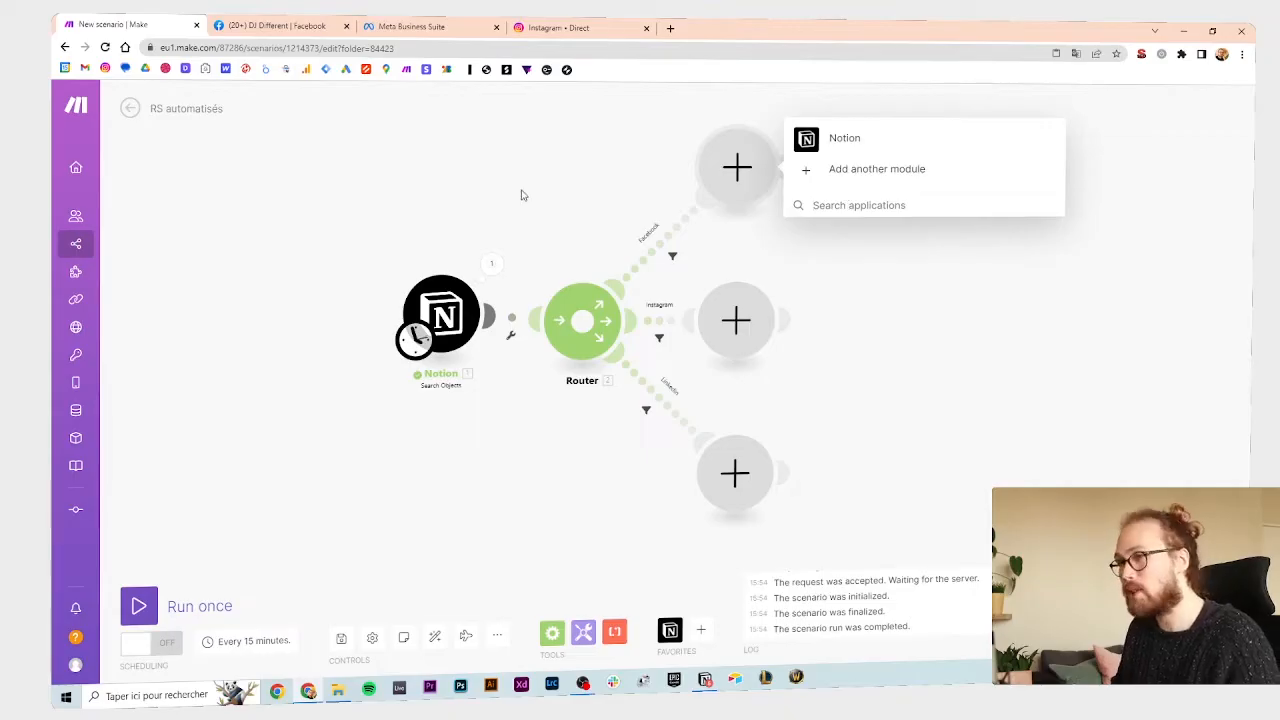
left_click(830, 206)
type("Facebook")
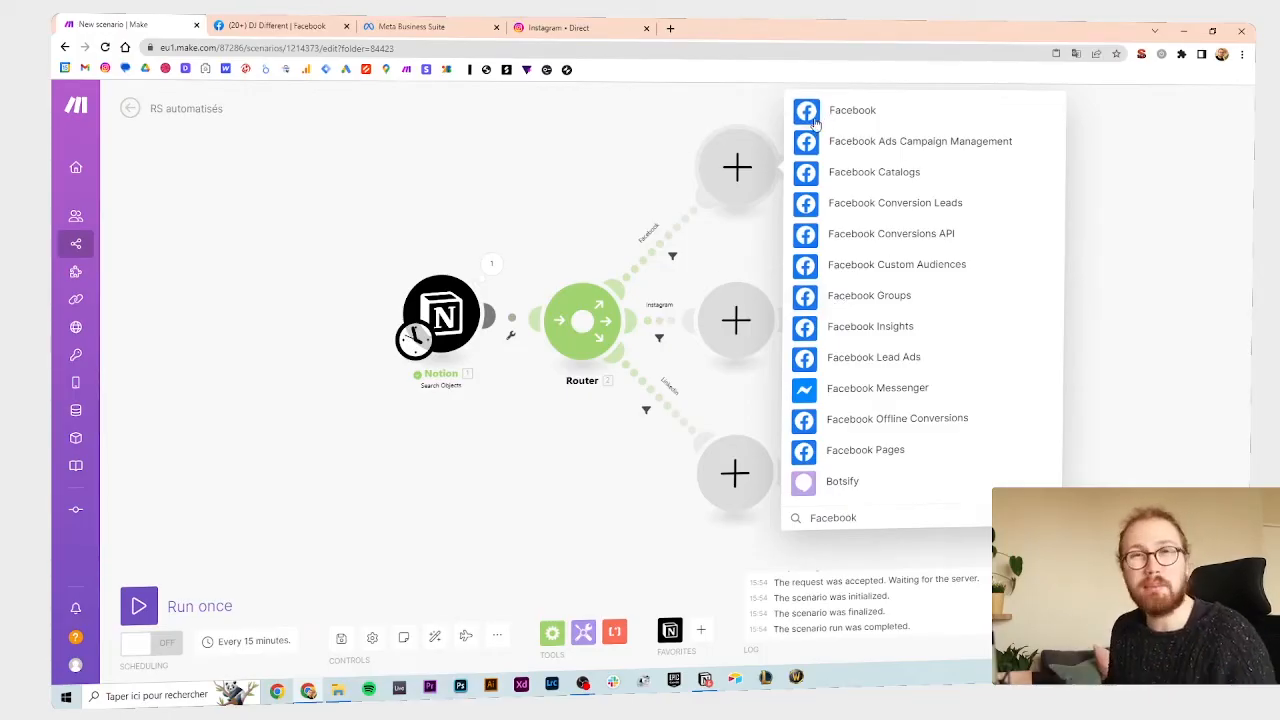
left_click(866, 451)
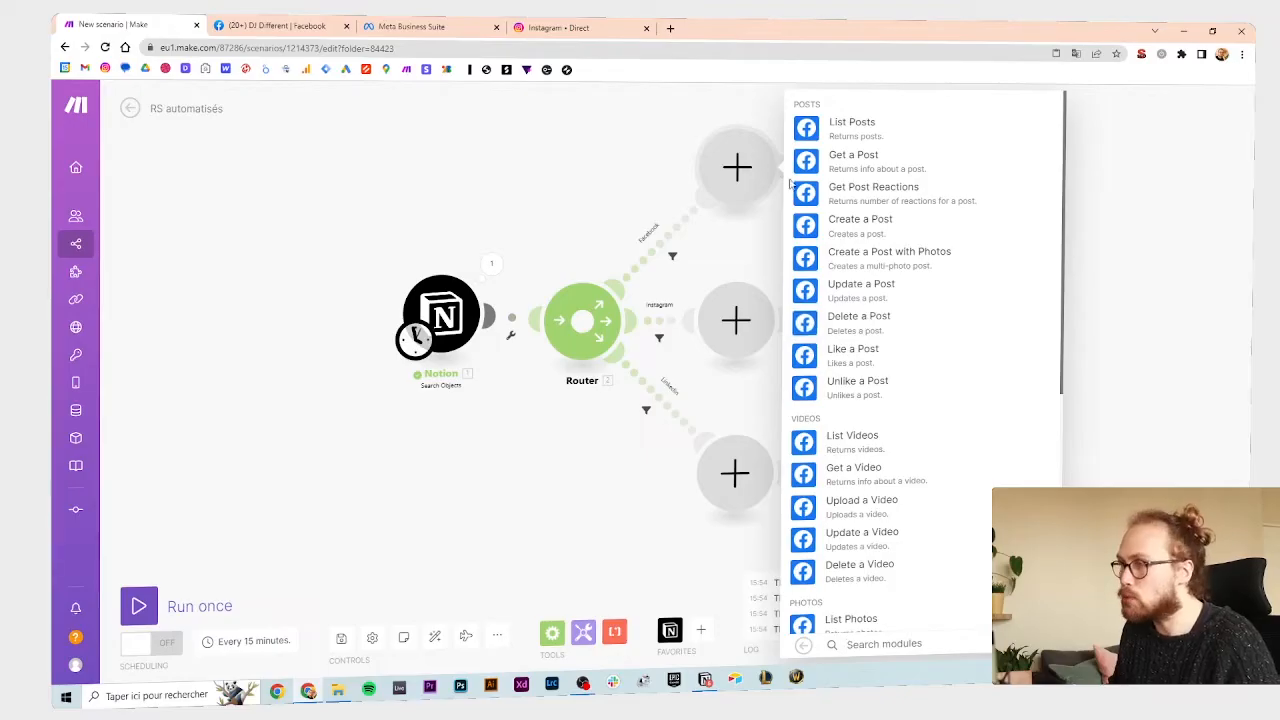
left_click(847, 221)
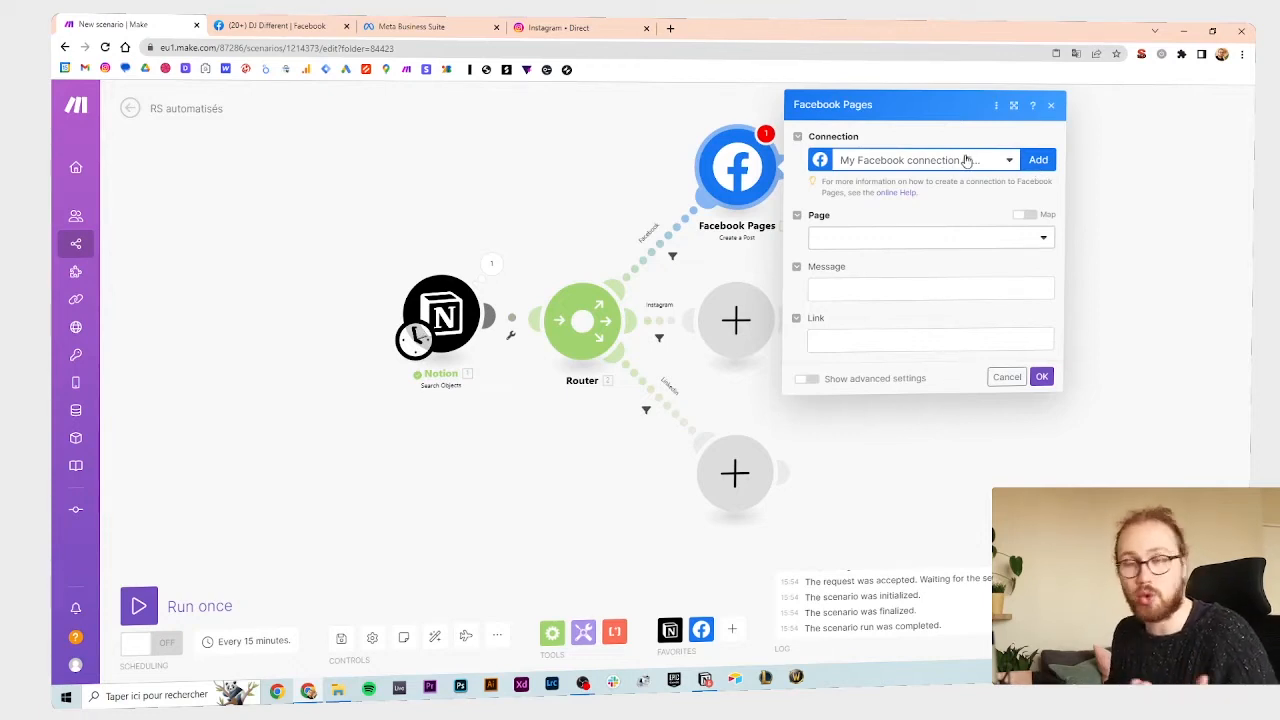
left_click(867, 241)
left_click(838, 303)
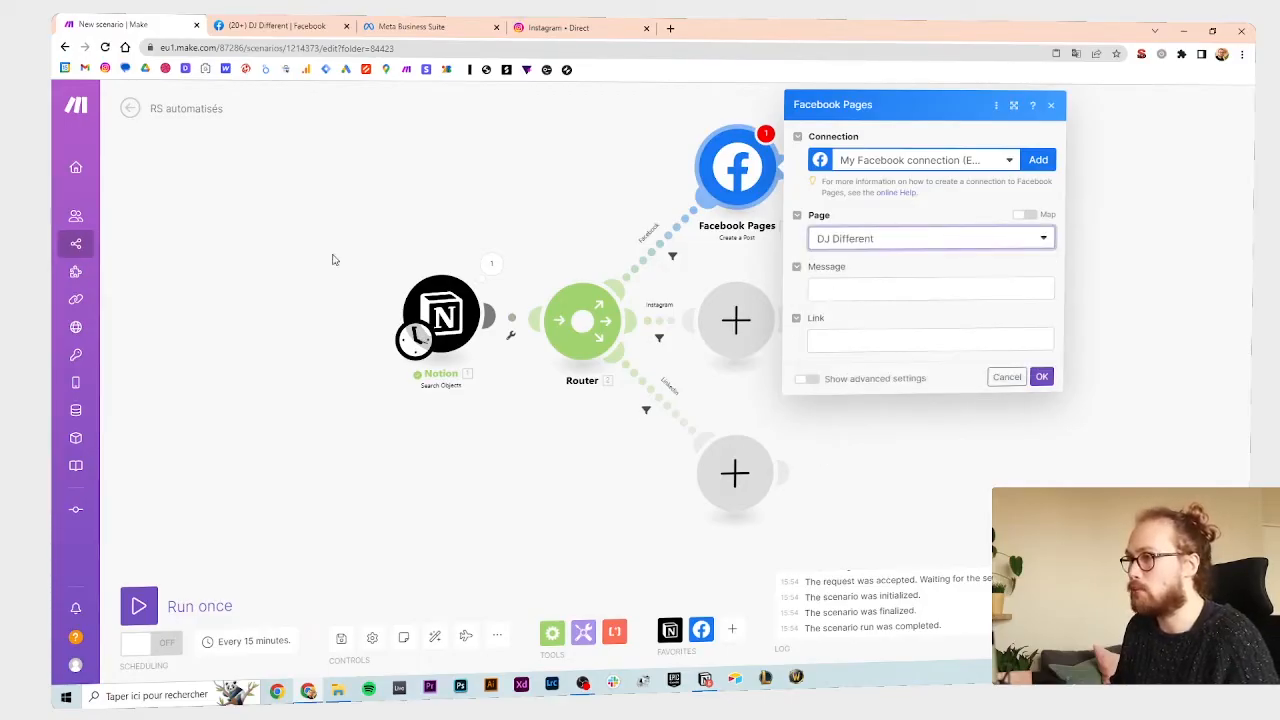
- Compare the Facebook post's Message and Link fields with the Contenu and Image columns of the Notion calendar, and return to Make
left_click(823, 287)
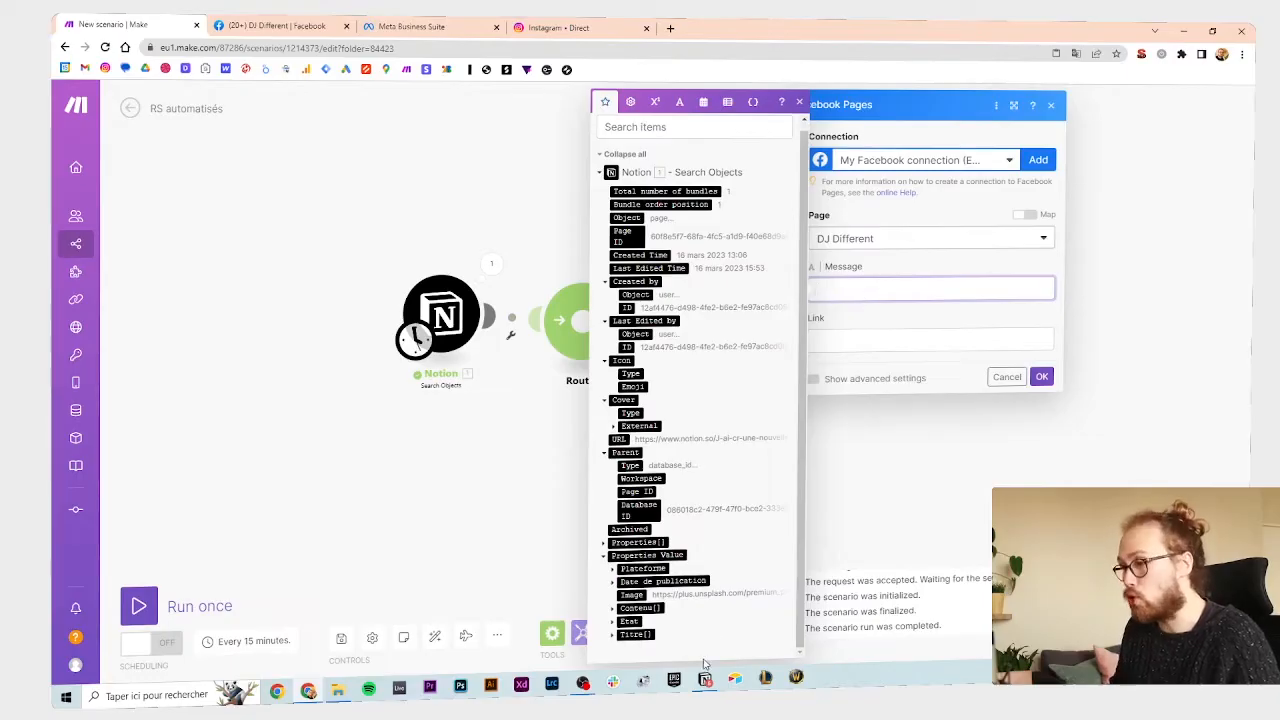
left_click(874, 337)
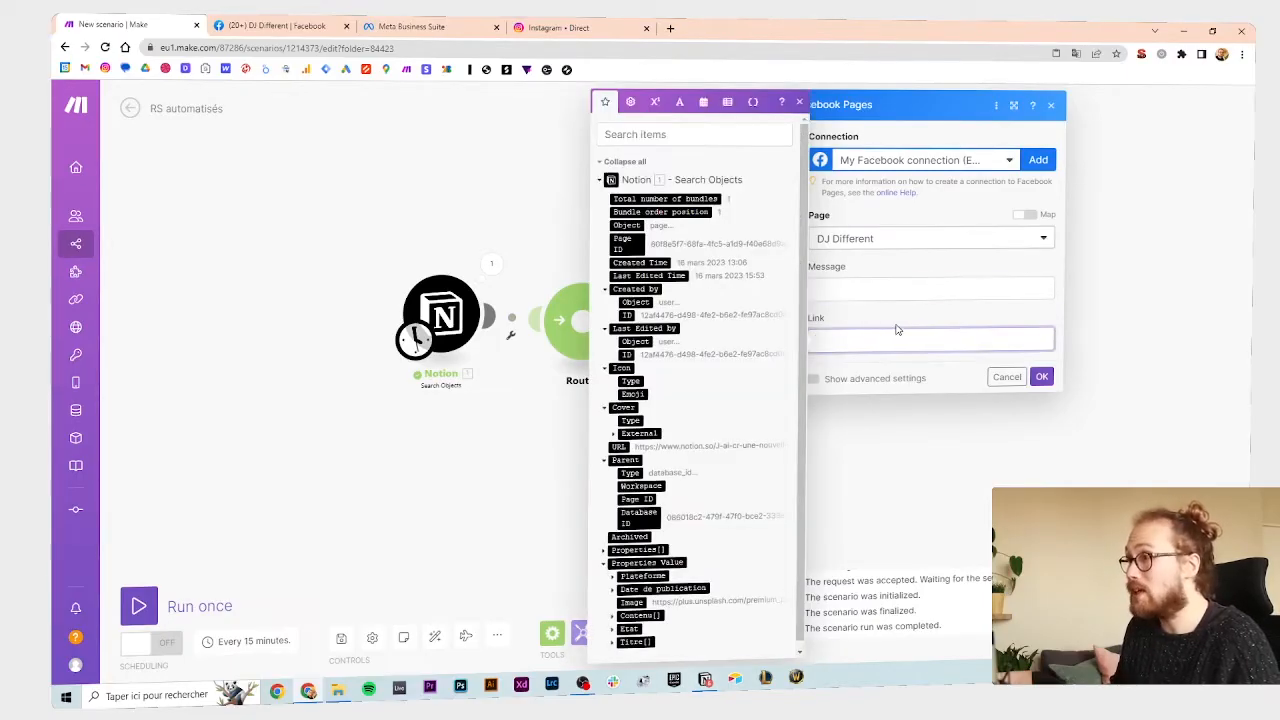
left_click(705, 679)
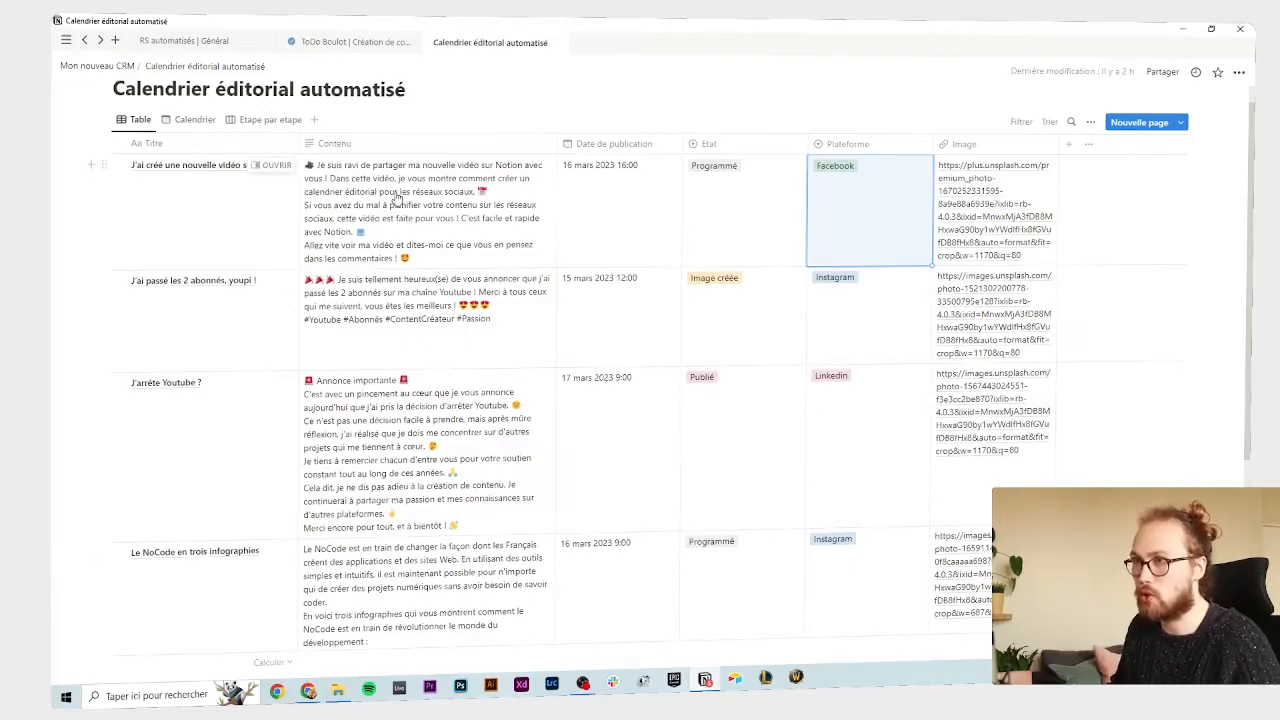
left_click(343, 178)
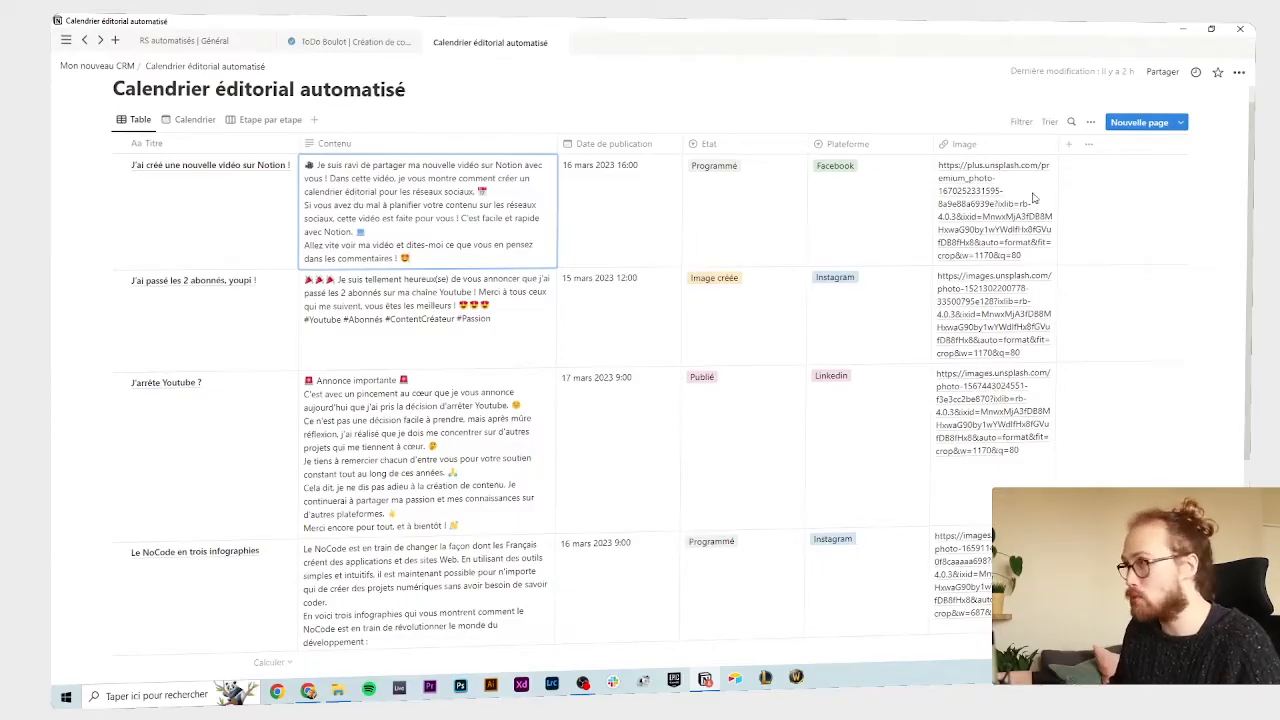
left_click(968, 146)
key("Escape")
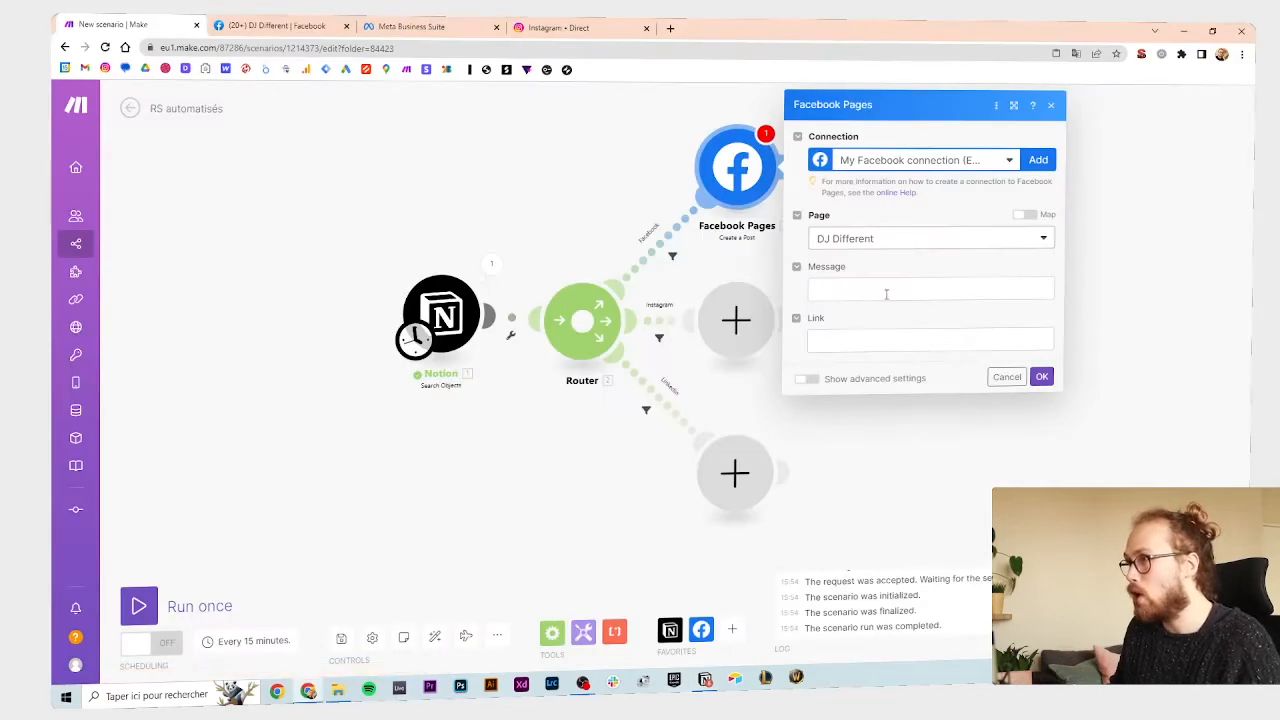
- Map the Facebook post's Message to the Plain Text of Contenu and its Link to the Image property value, and save the module
left_click(869, 292)
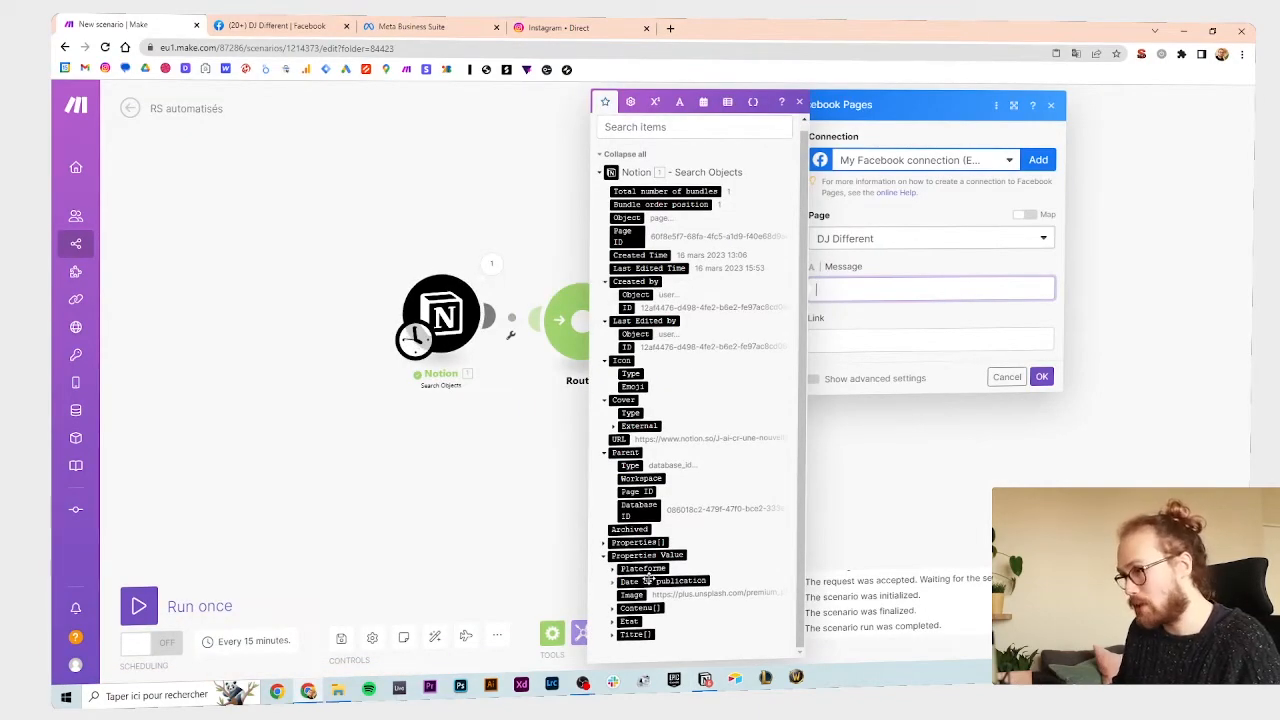
left_click(614, 608)
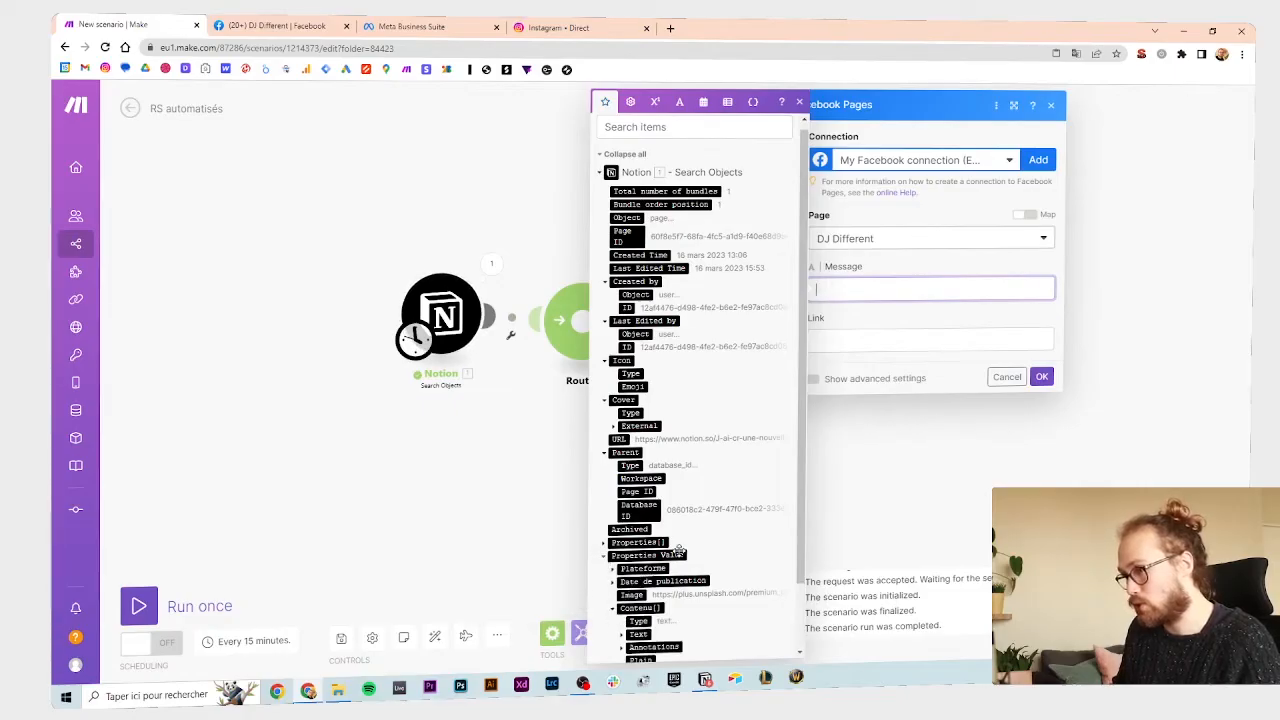
scroll(630, 600, "down", 2)
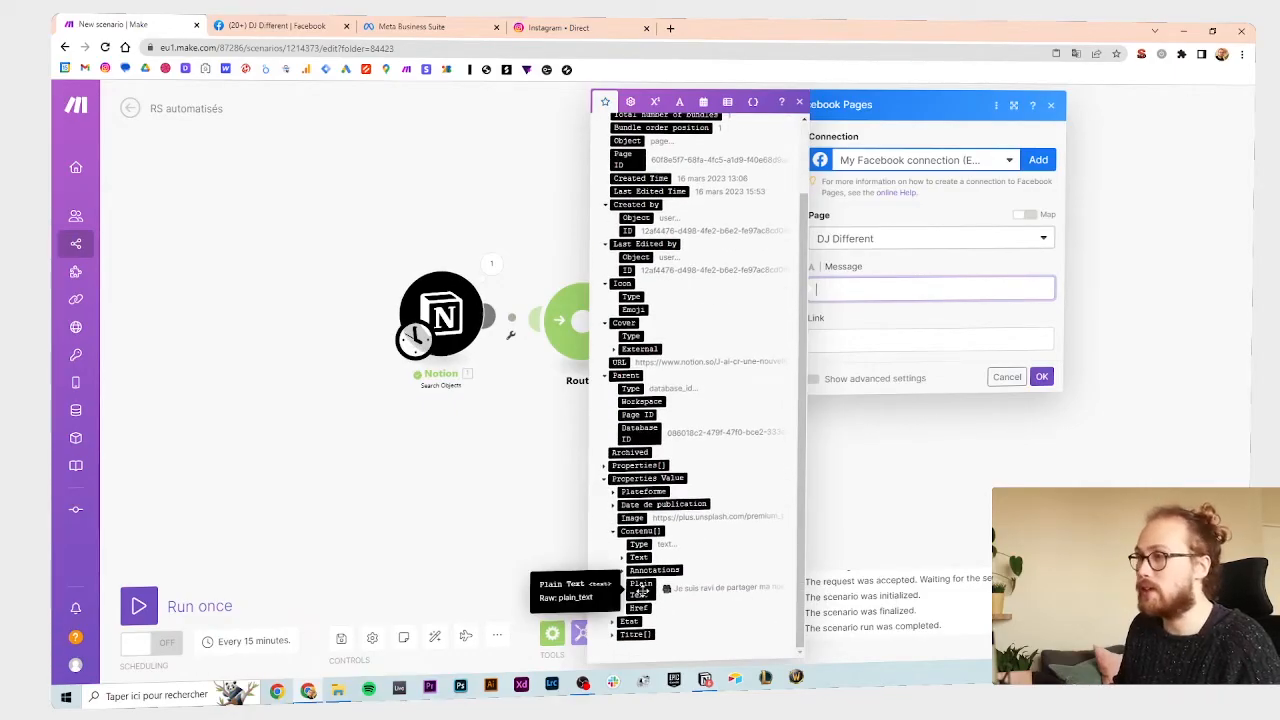
left_click(641, 588)
left_click(831, 344)
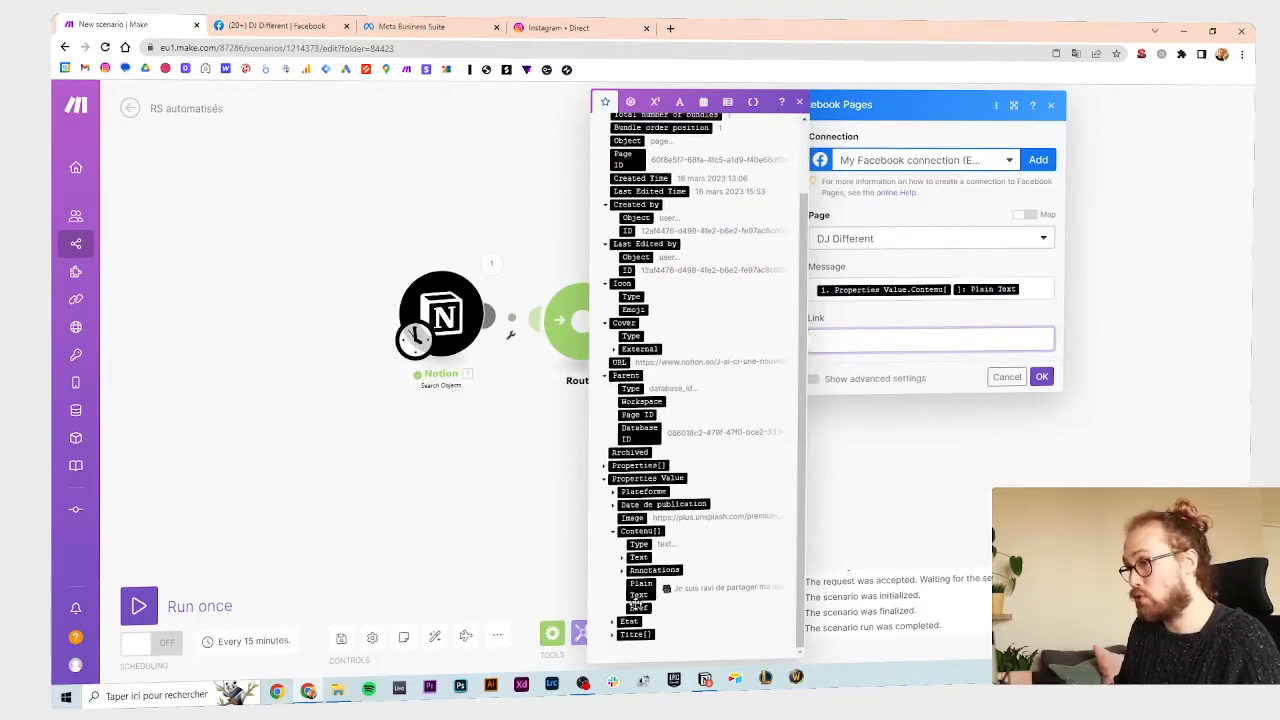
left_click(630, 517)
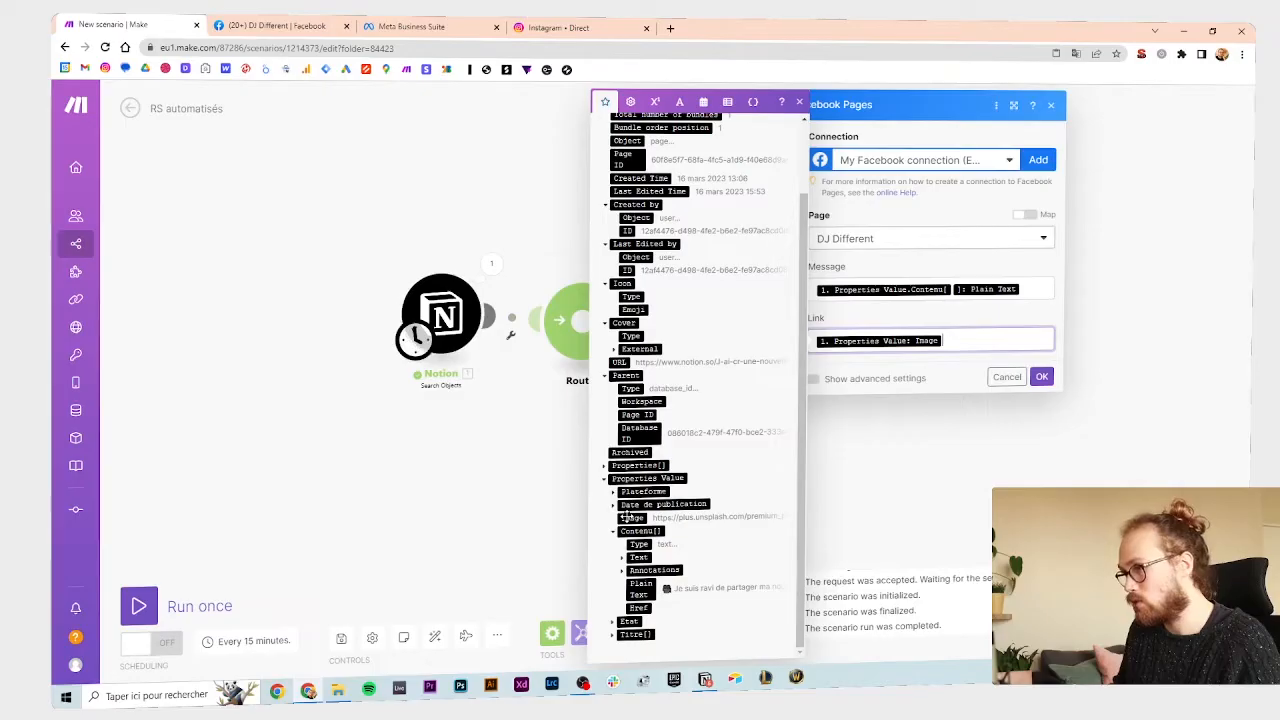
left_click(1041, 376)
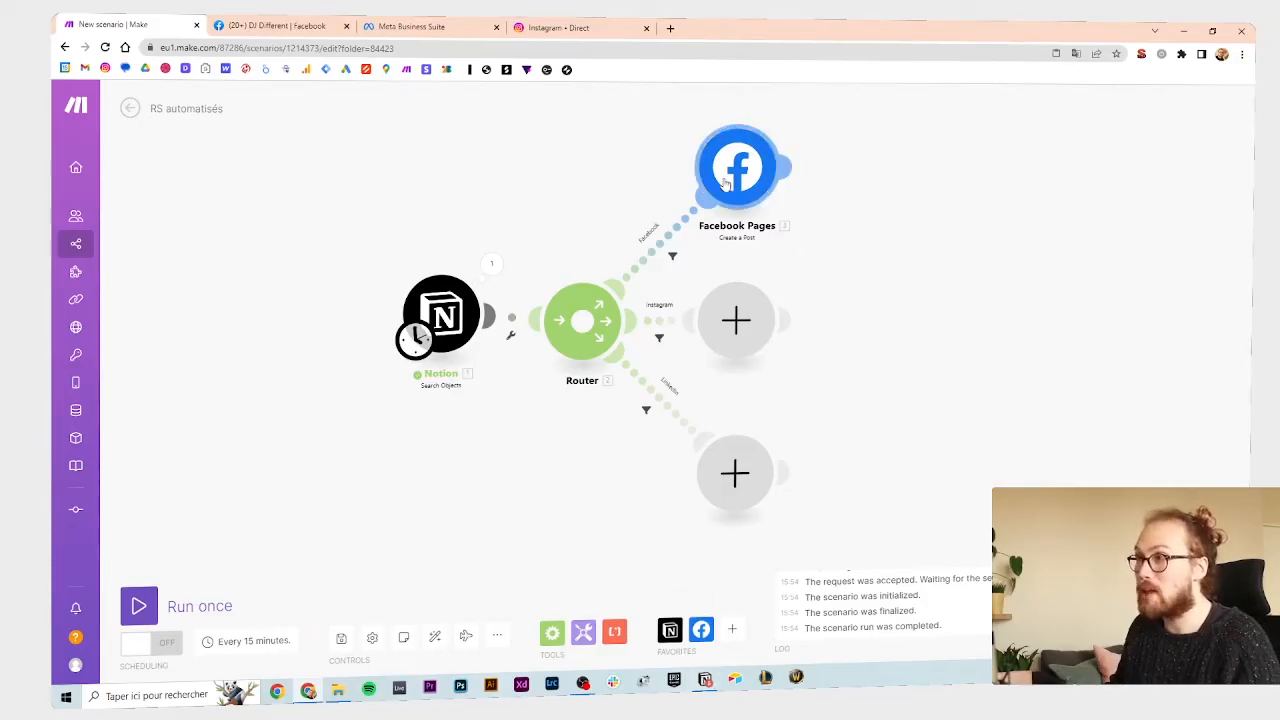
- Switch to Notion, try setting the first post's Etat to Publié, undo the change, and return to Make
left_click(705, 678)
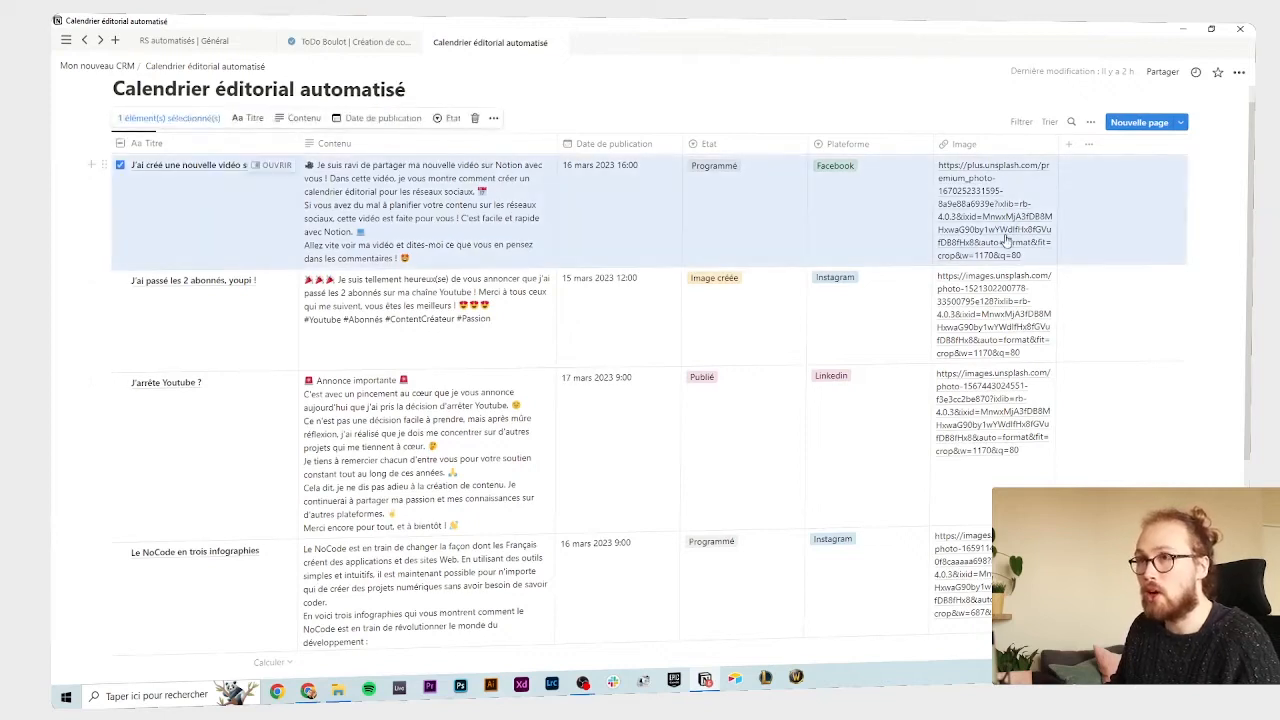
left_click(735, 168)
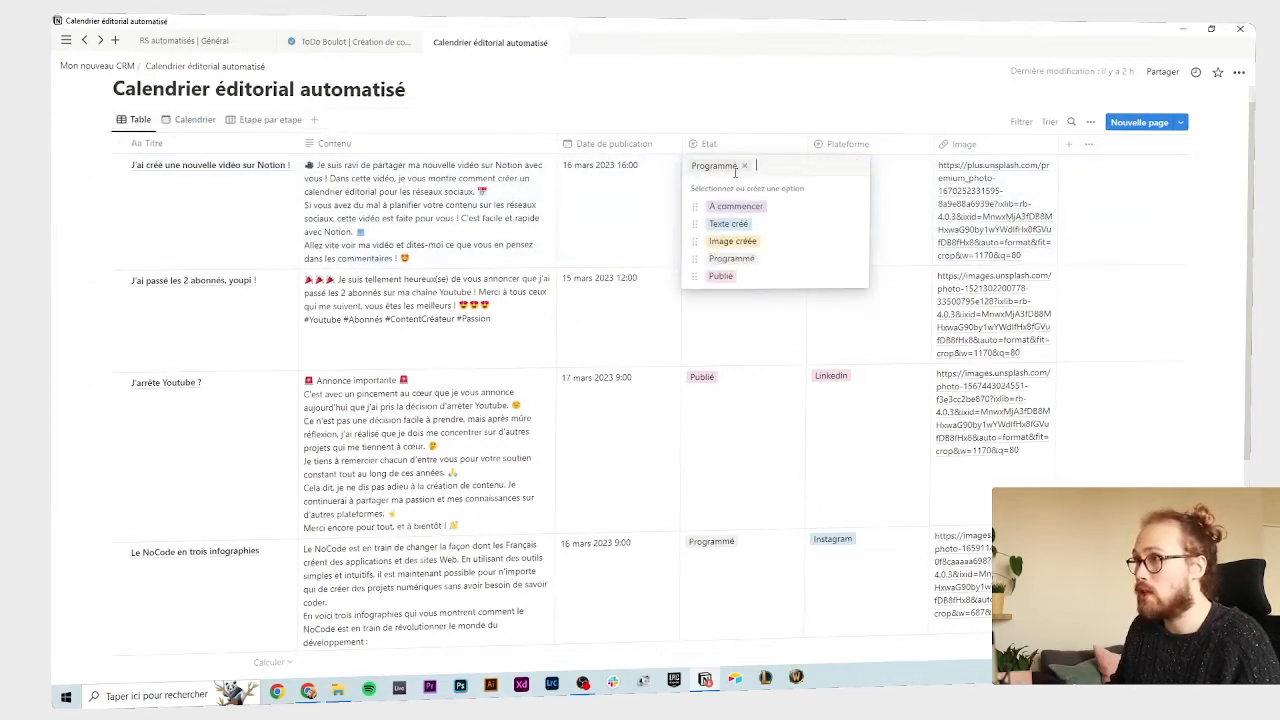
left_click(722, 276)
key("ctrl+z")
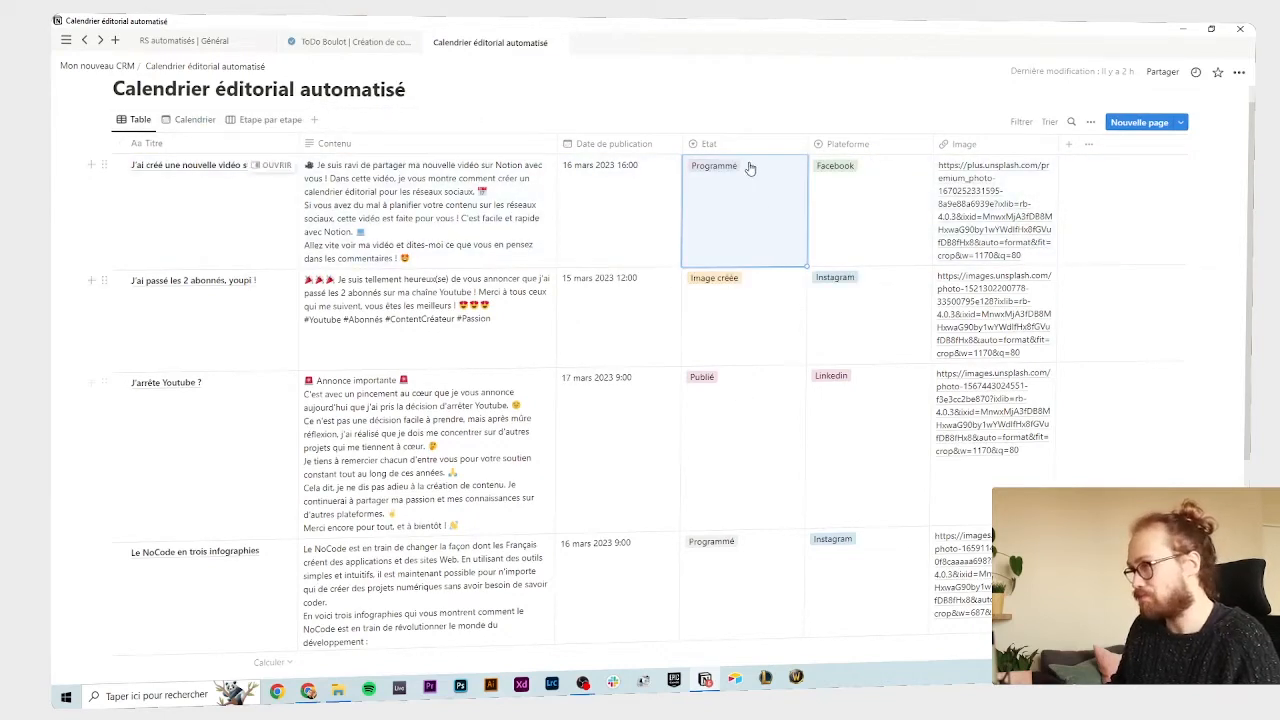
key("alt+Tab")
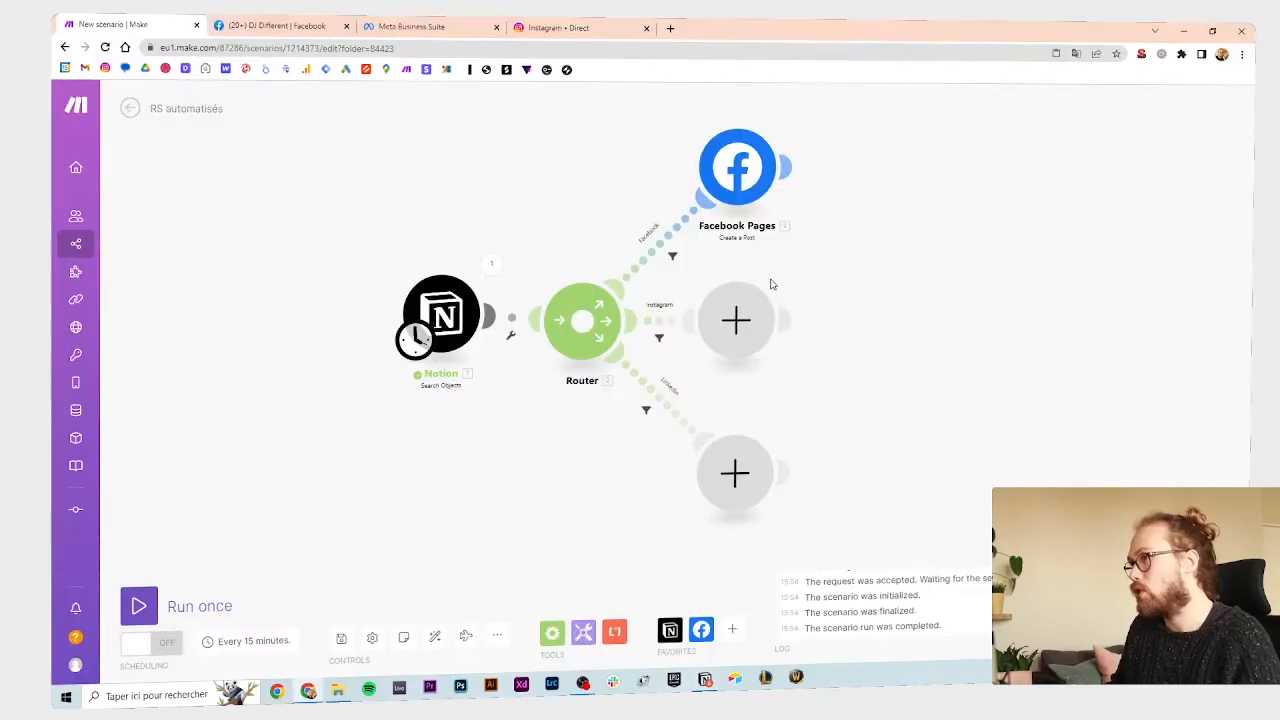
- Add a Notion Update a Database Item module after Facebook Pages and choose Enter manually for its database ID
left_click(789, 167)
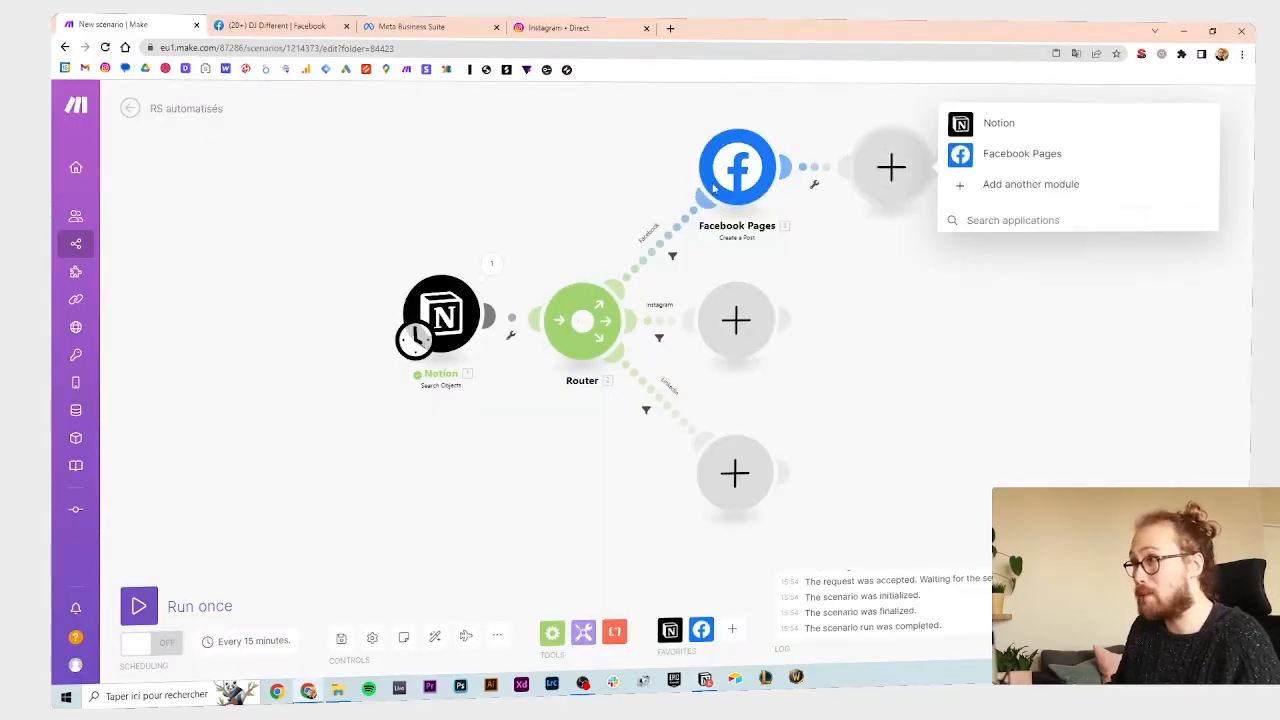
left_click(992, 124)
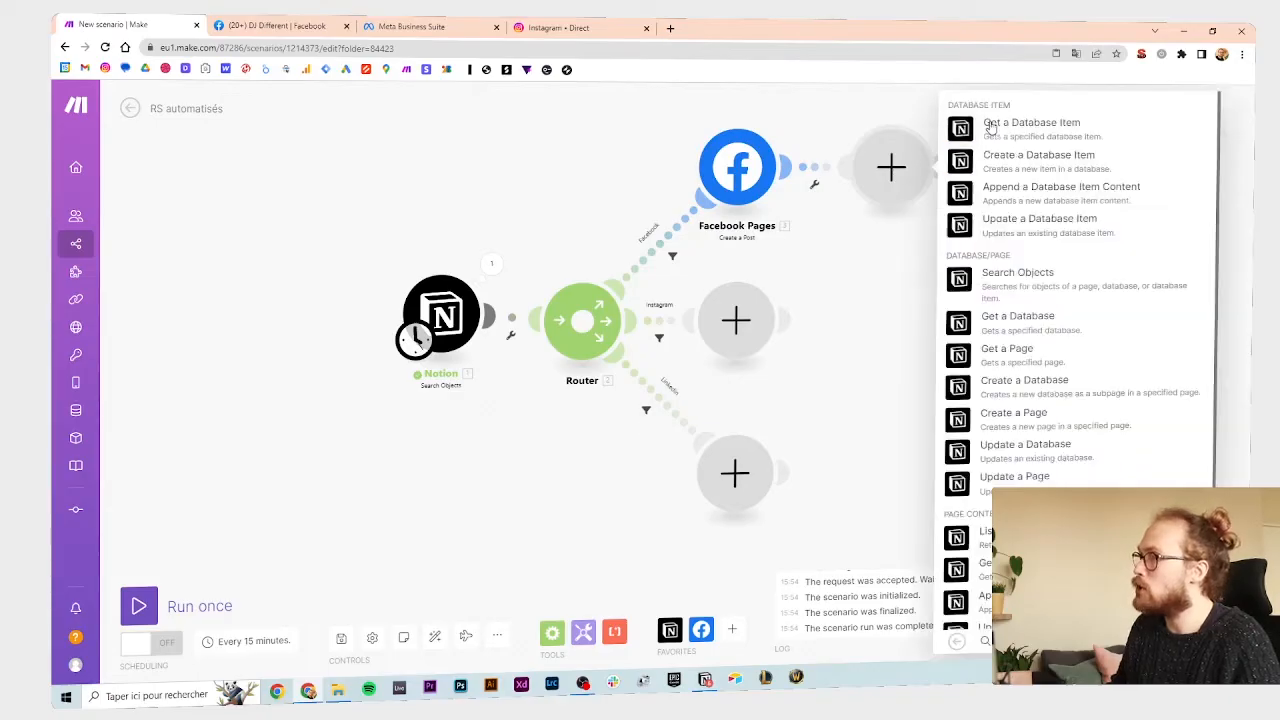
left_click(1005, 220)
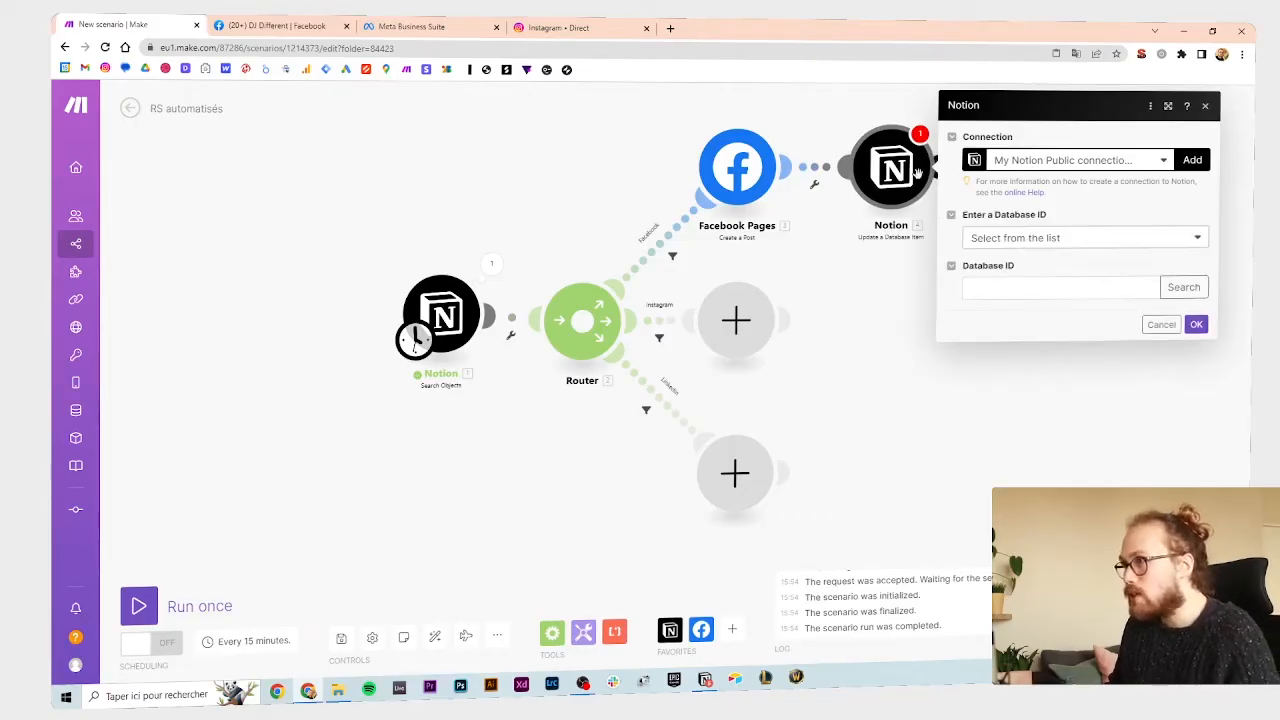
key("alt+Tab")
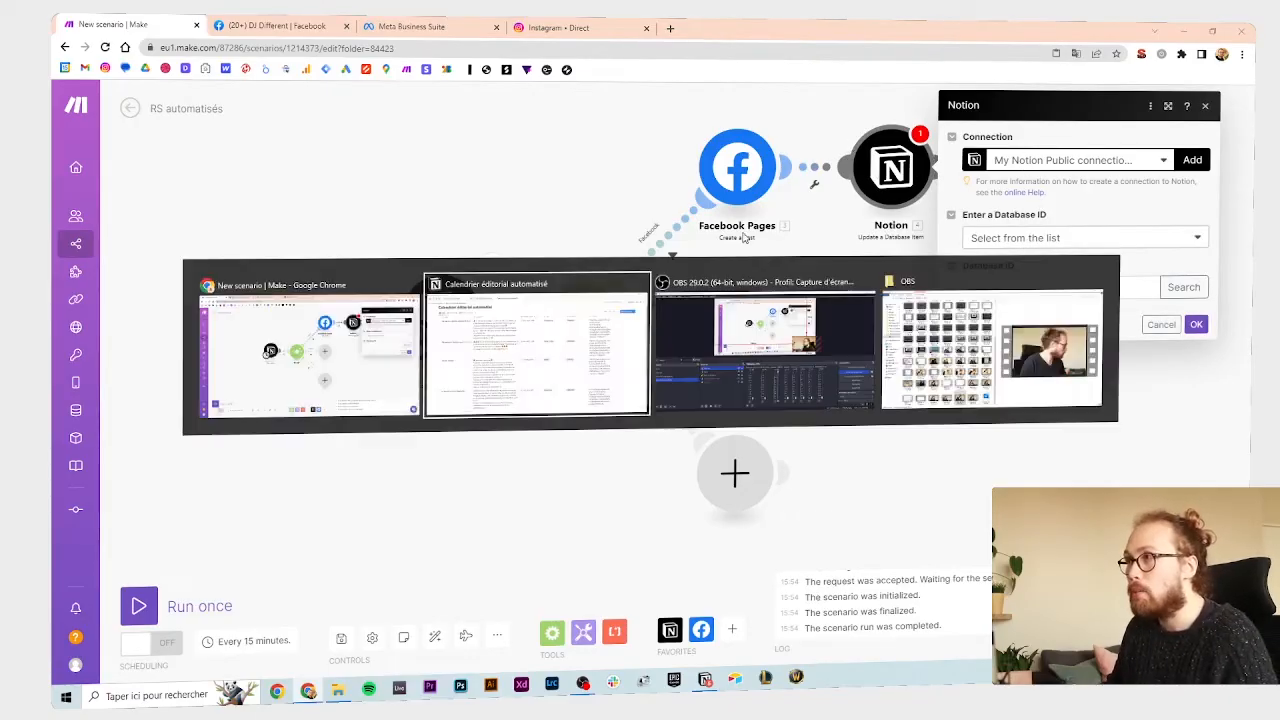
left_click_drag(92, 192, 187, 240)
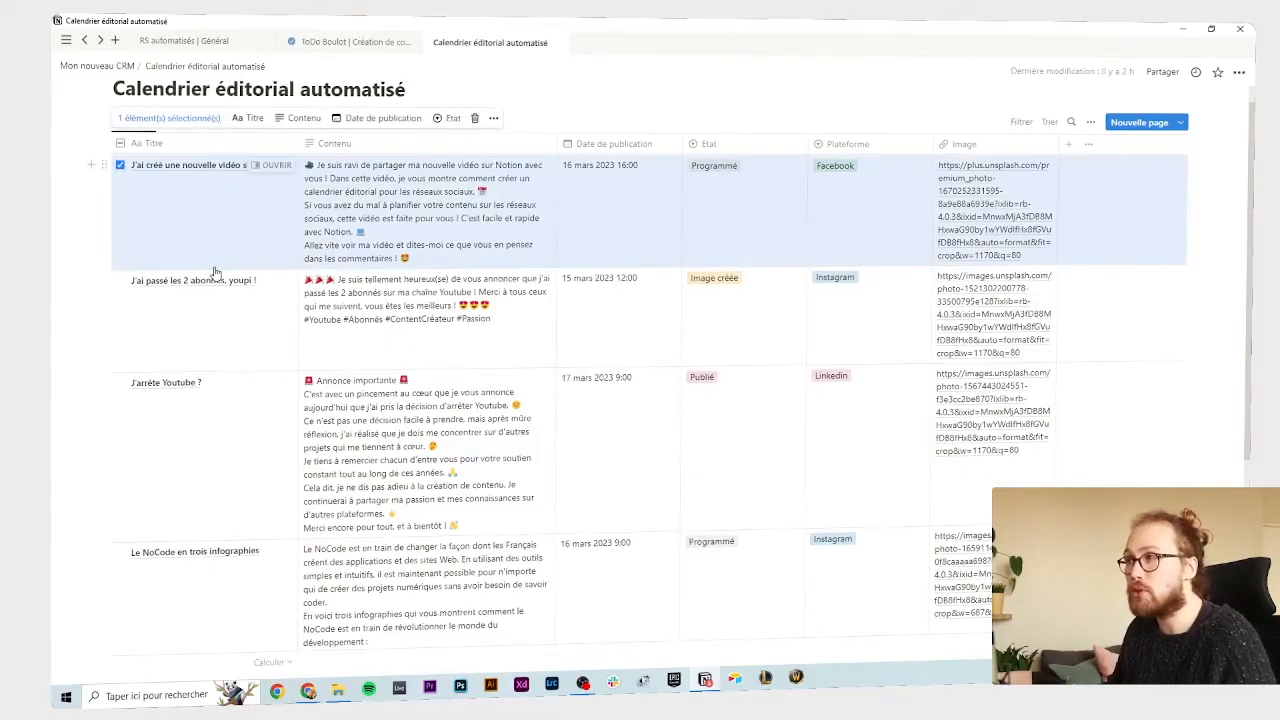
key("alt+Tab")
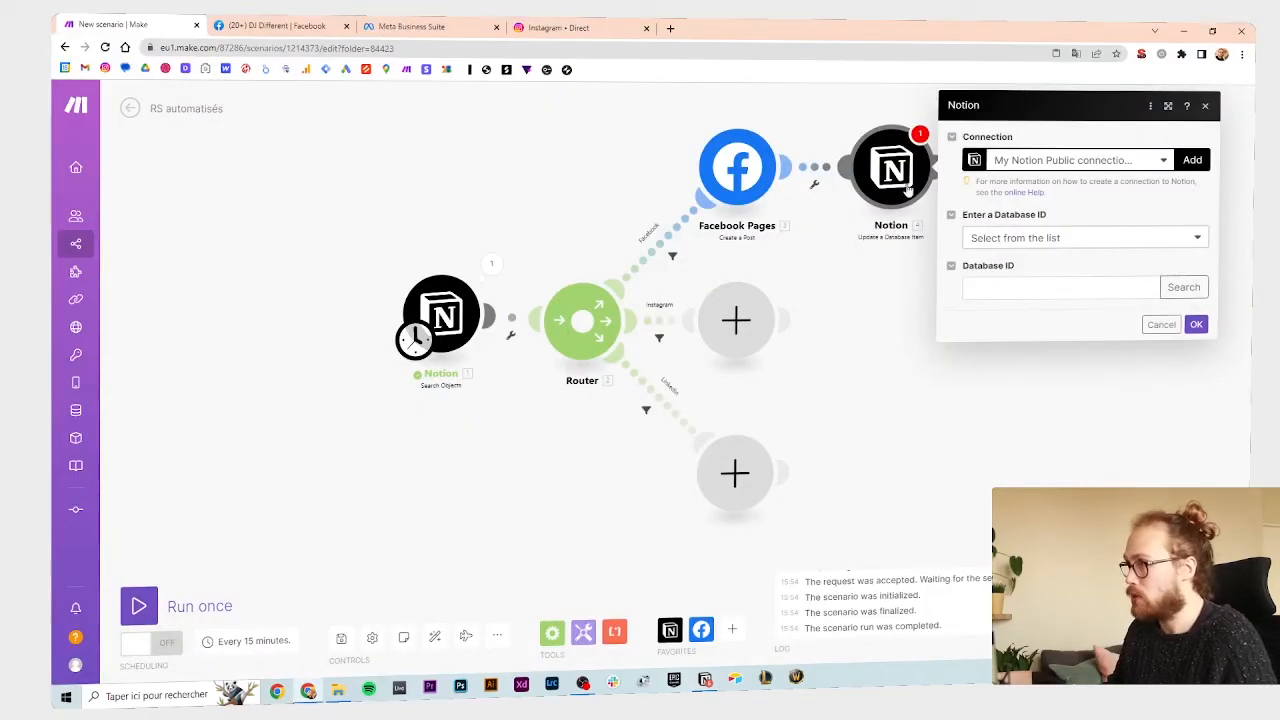
left_click(1049, 240)
left_click(998, 260)
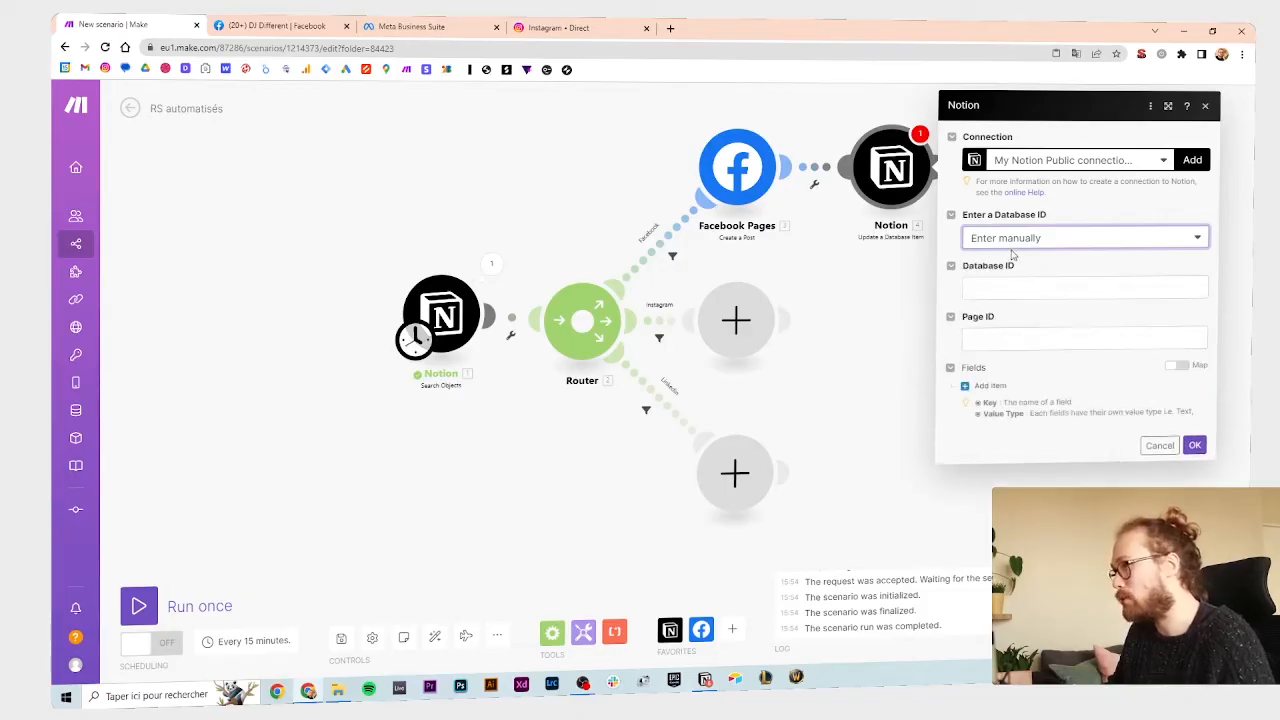
- Map the update module's Database ID to Parent: Database ID and its Page ID to Page ID from the Notion search
left_click(1005, 283)
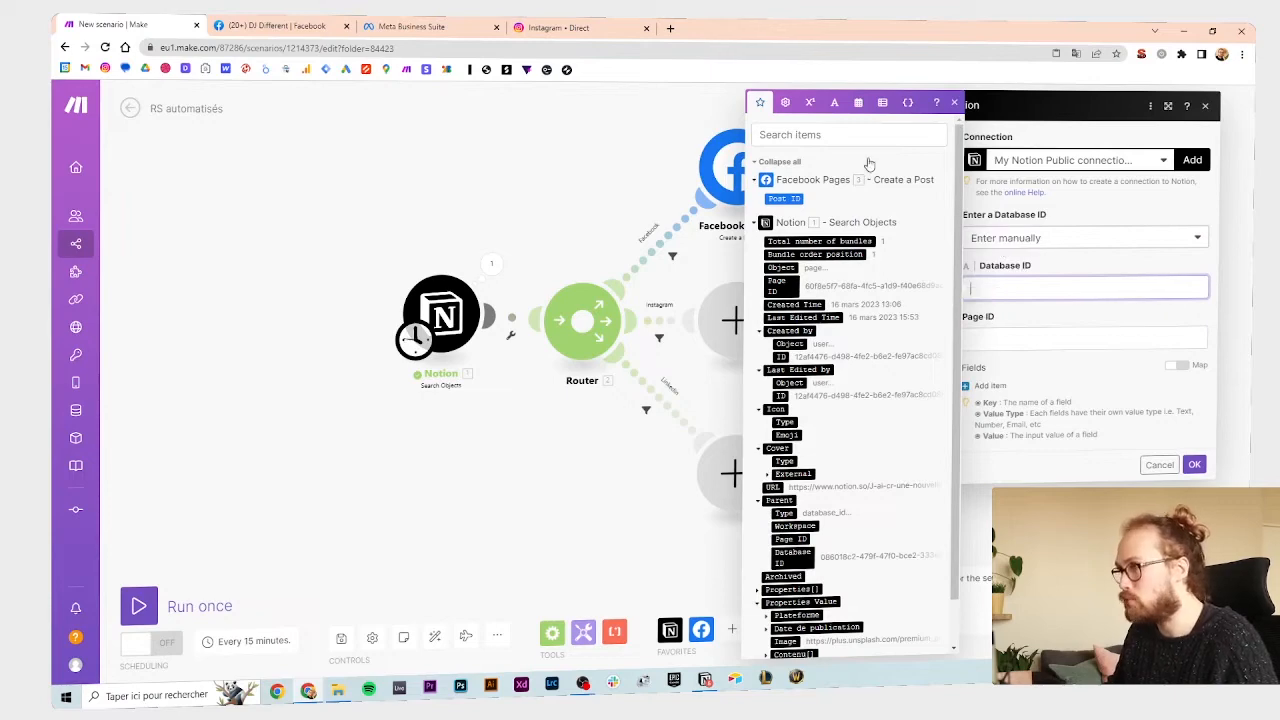
left_click(839, 134)
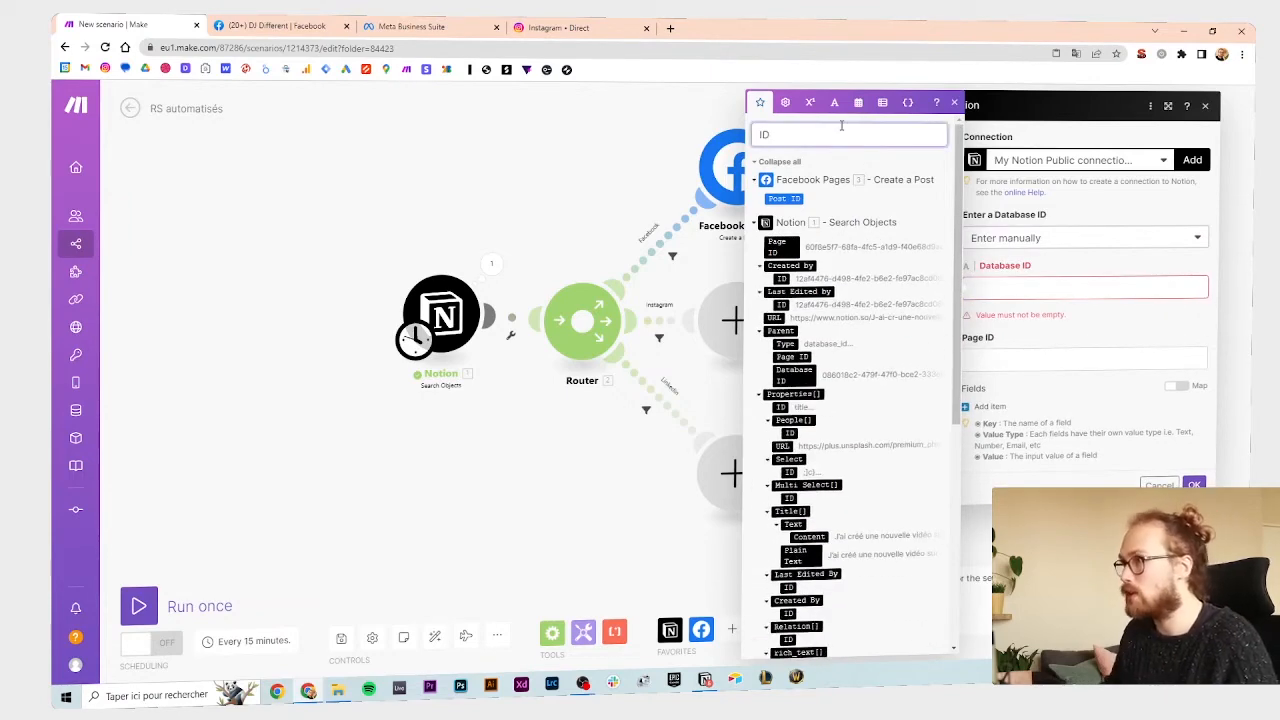
left_click(795, 374)
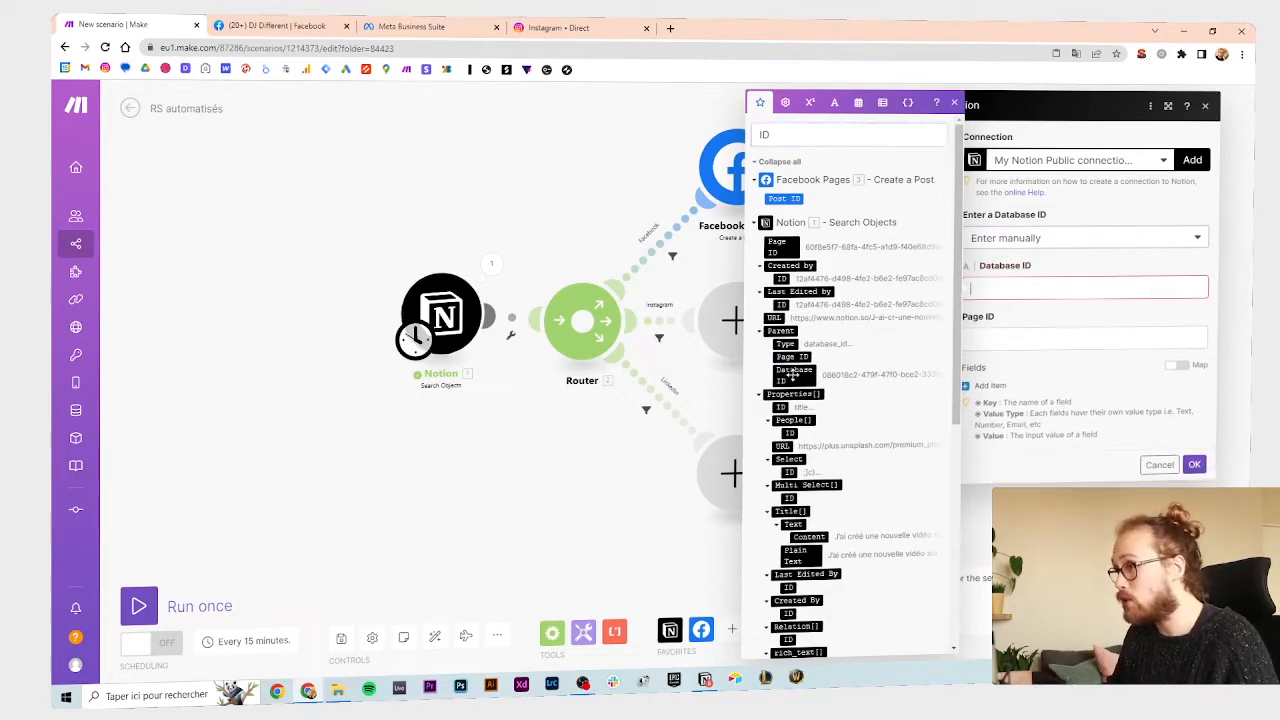
left_click(1034, 336)
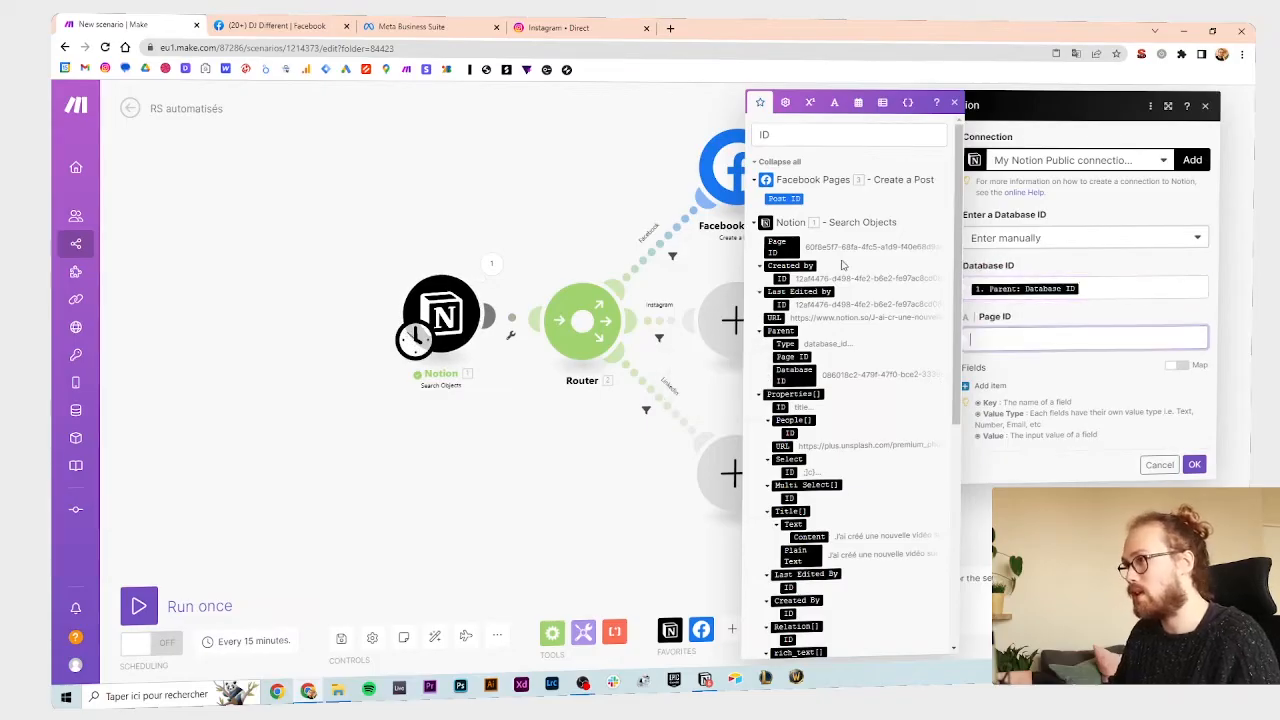
left_click(787, 244)
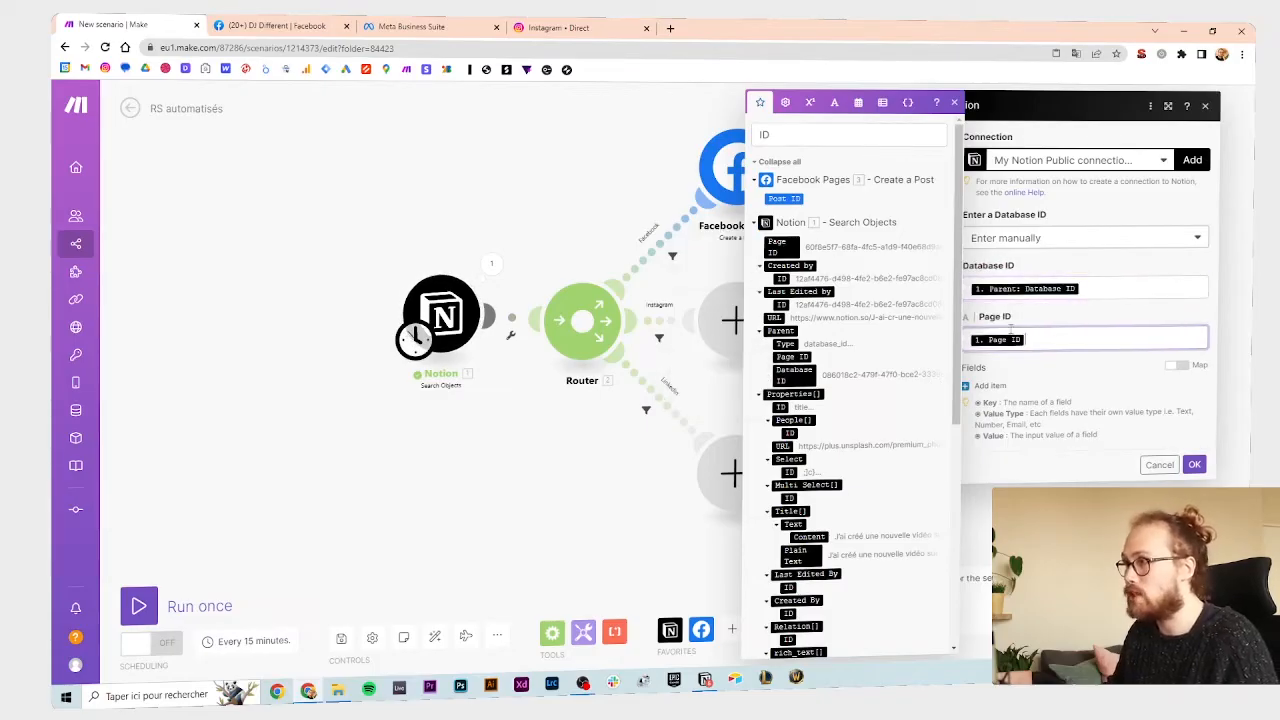
left_click(1041, 316)
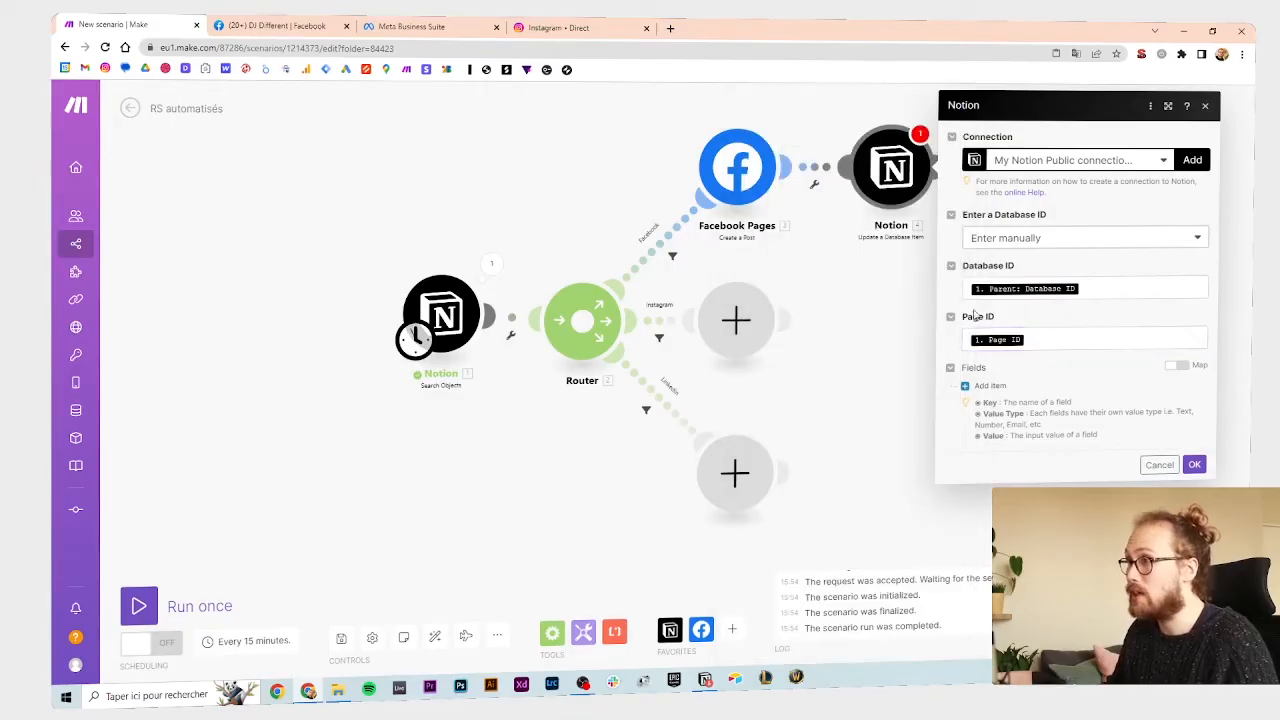
- Compare the update module's Key, Value Type and Value requirements with the name, type and options of the Etat property in Notion
key("alt+Tab")
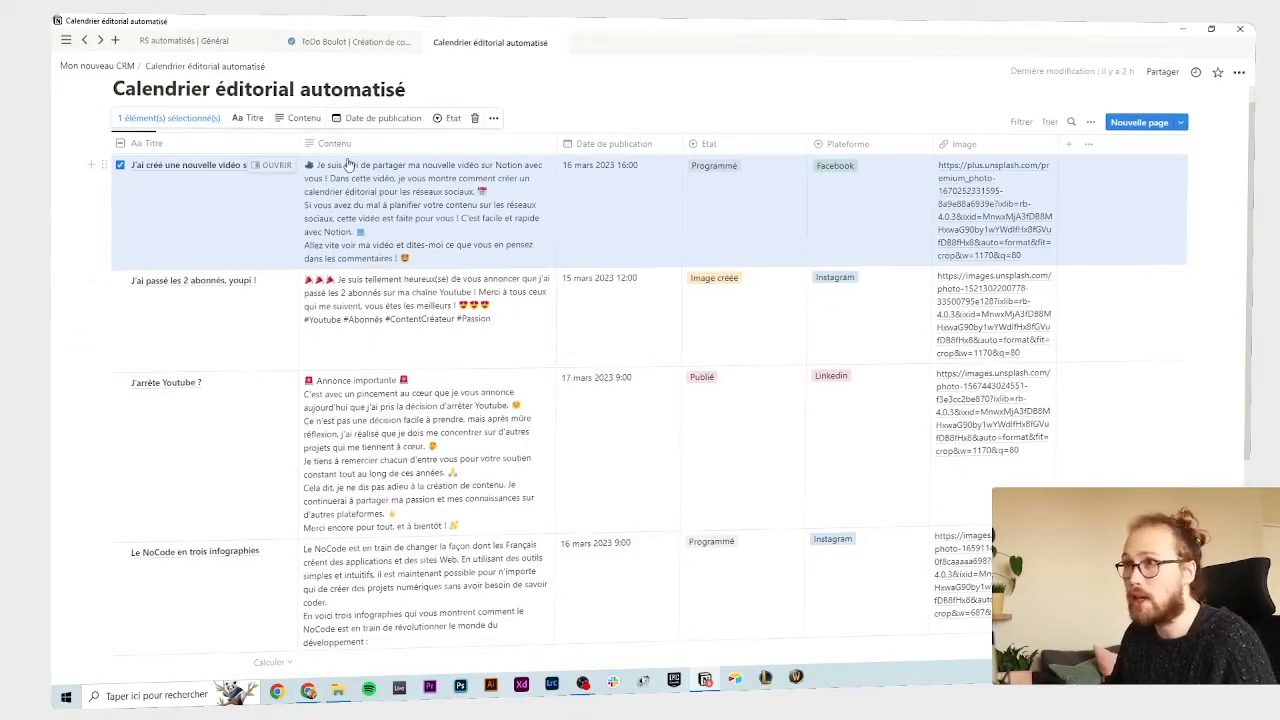
key("alt+Tab")
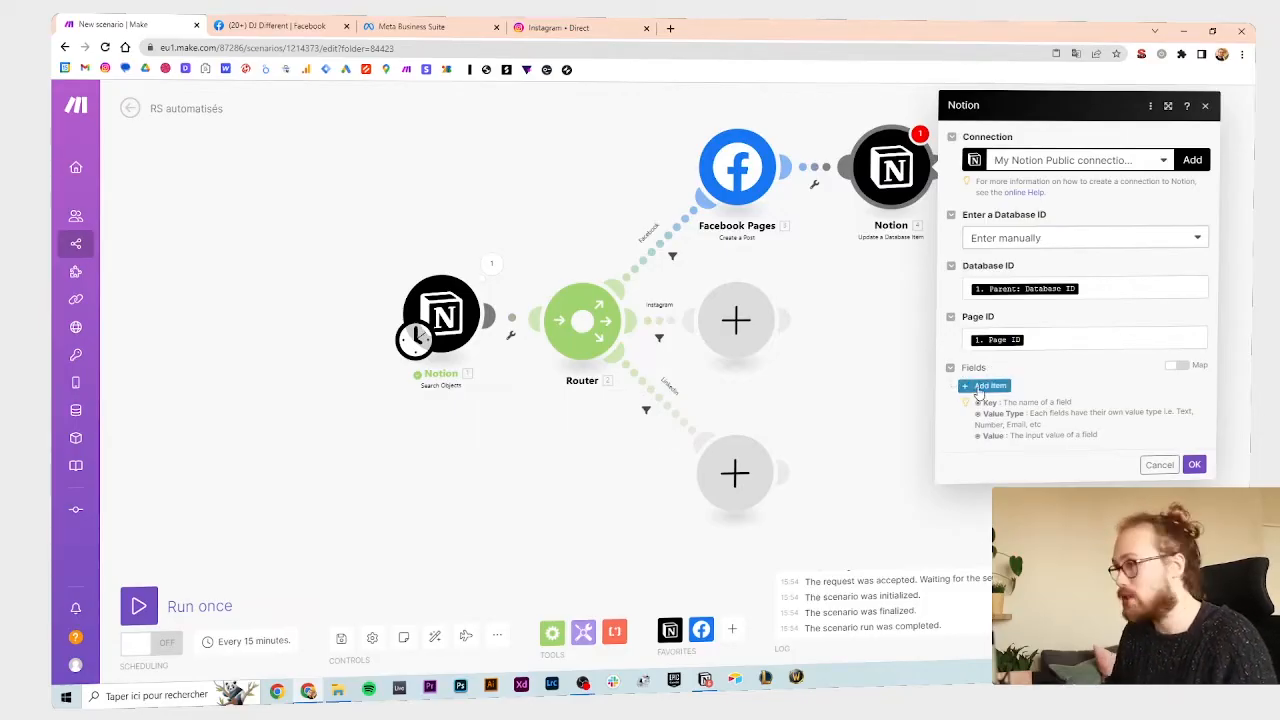
key("alt+Tab")
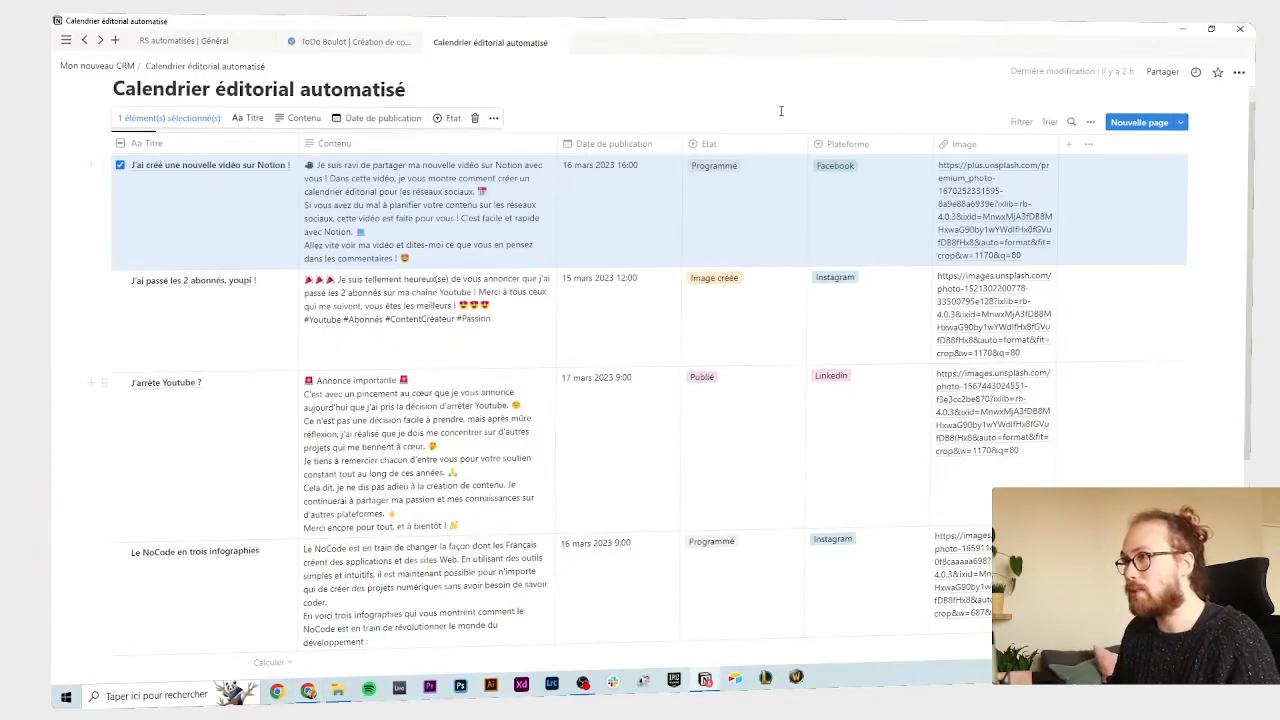
key("alt+Tab")
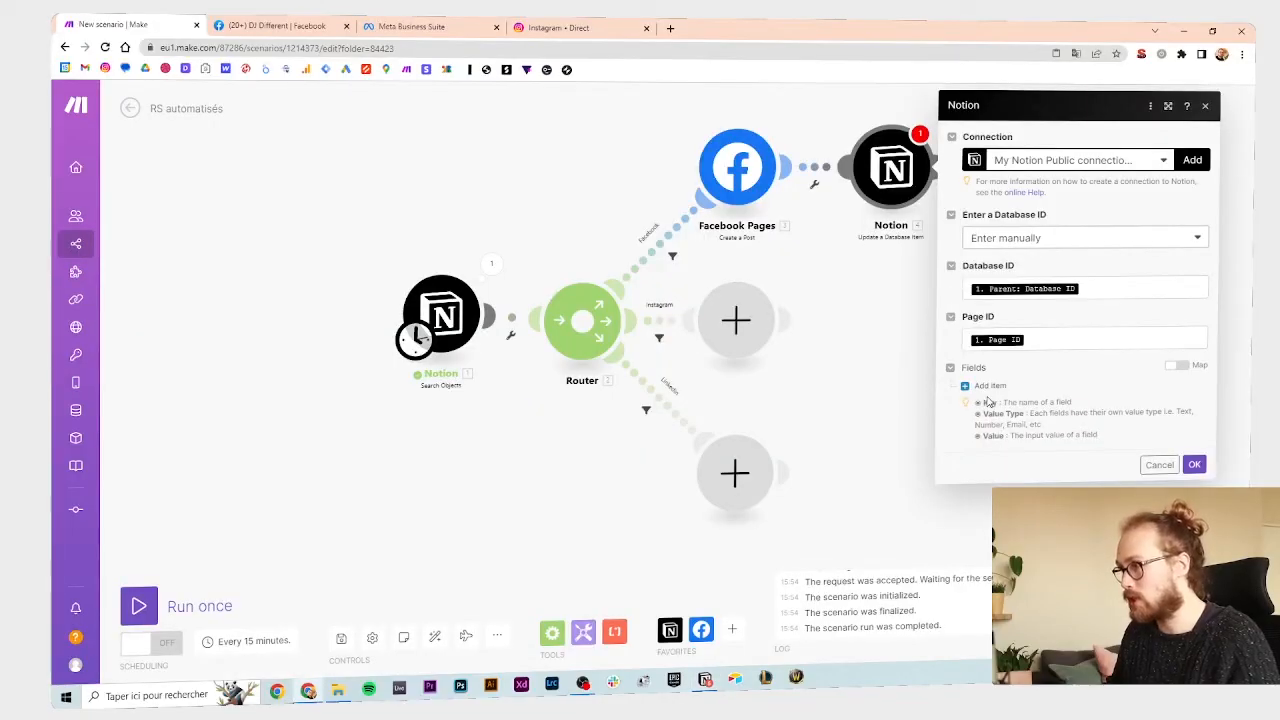
left_click_drag(988, 401, 1106, 436)
key("alt+Tab")
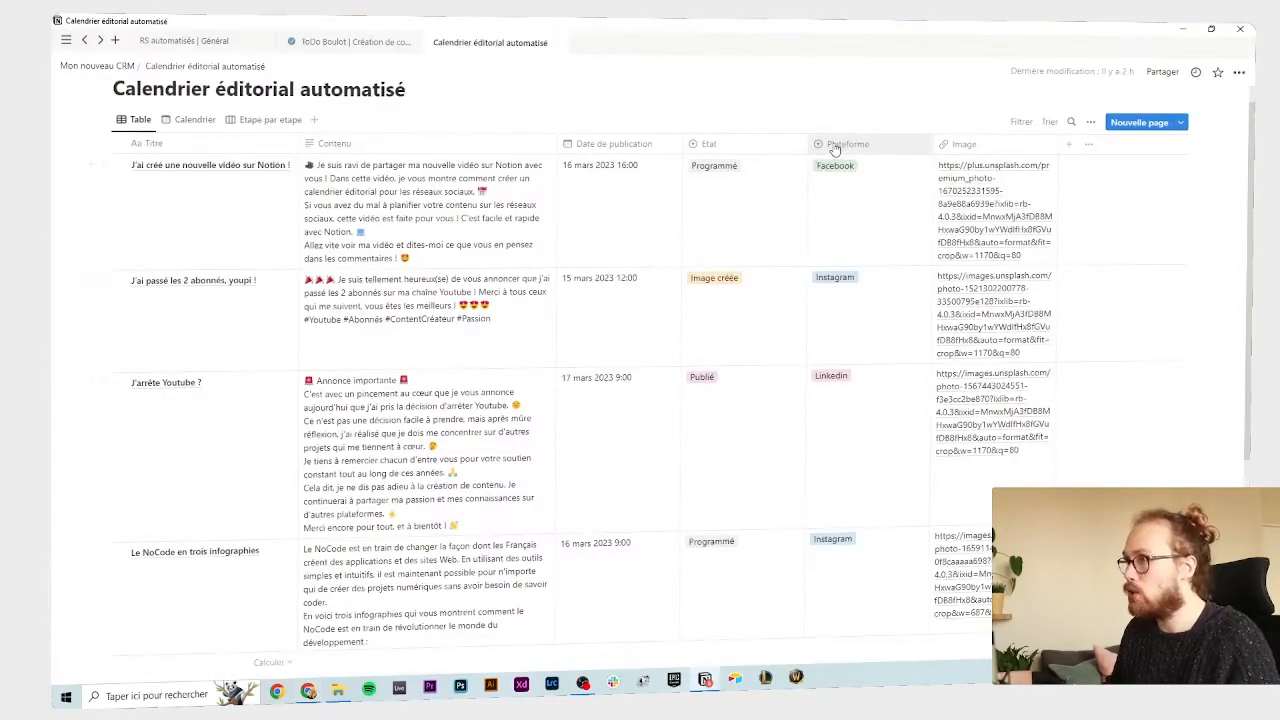
left_click(714, 156)
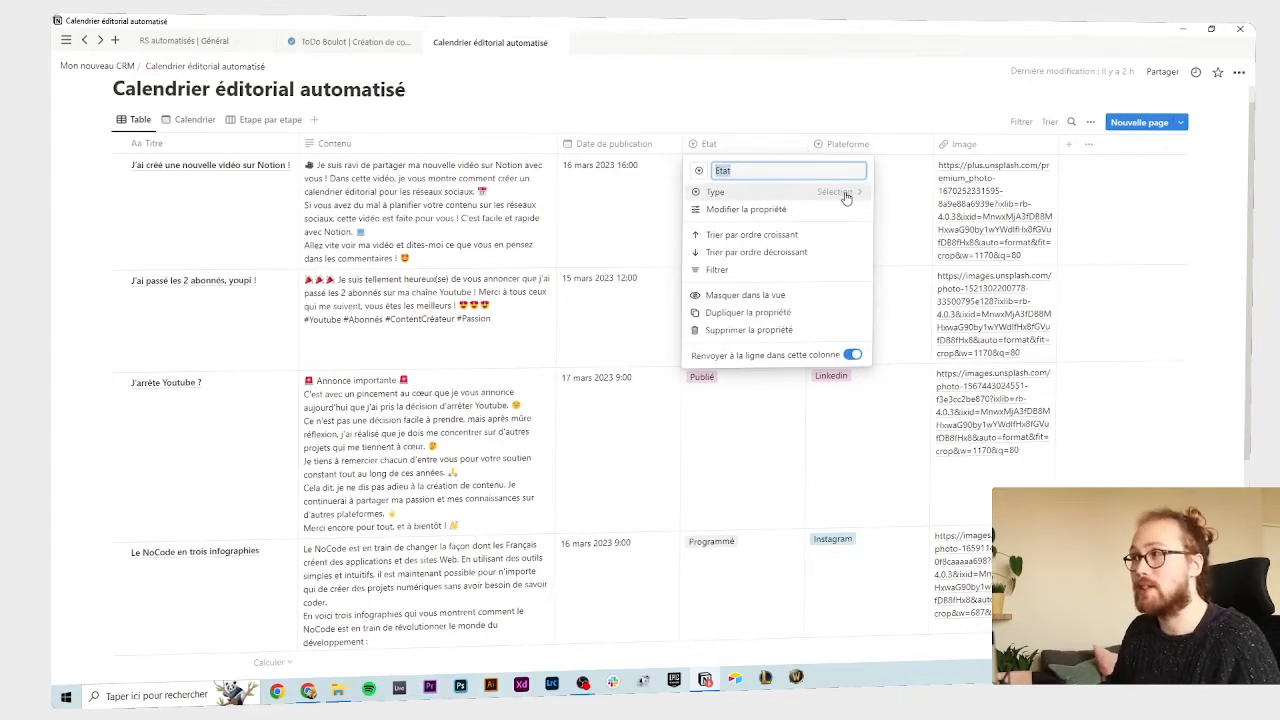
left_click(768, 95)
left_click(719, 192)
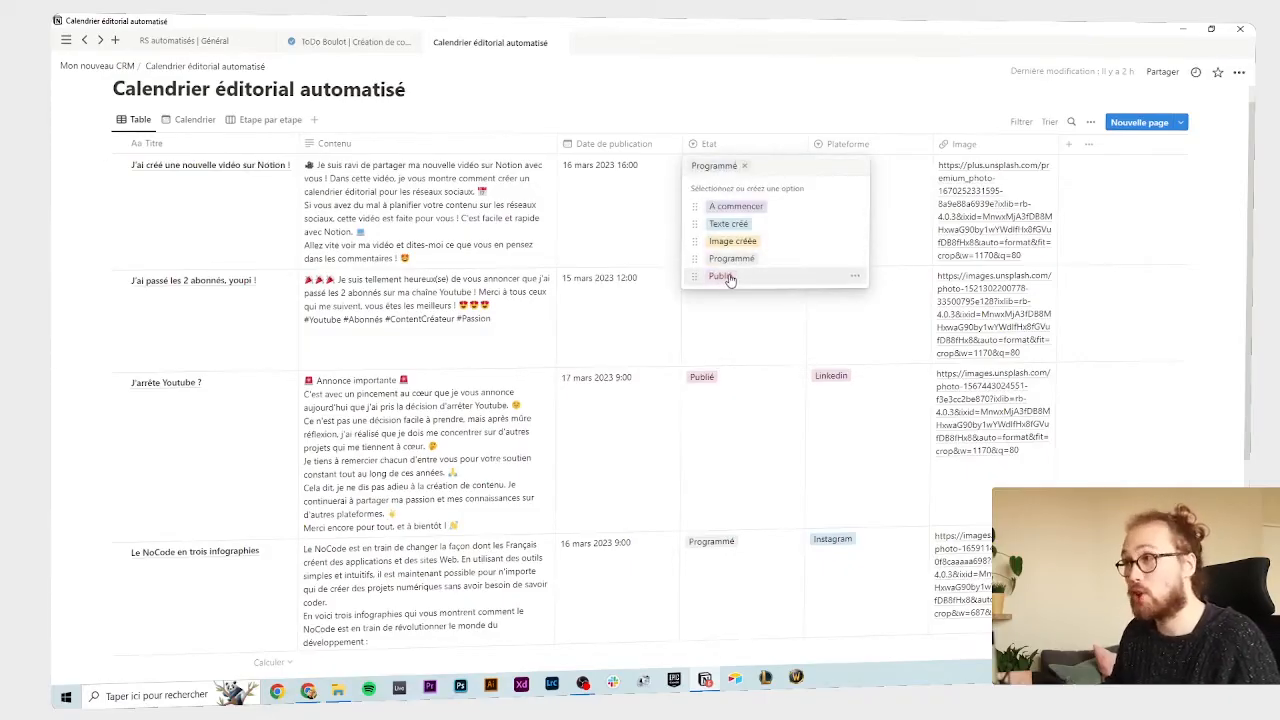
- Return to the Notion update module in Make, add a field item and set its key to Etat
left_click(727, 137)
left_click(729, 140)
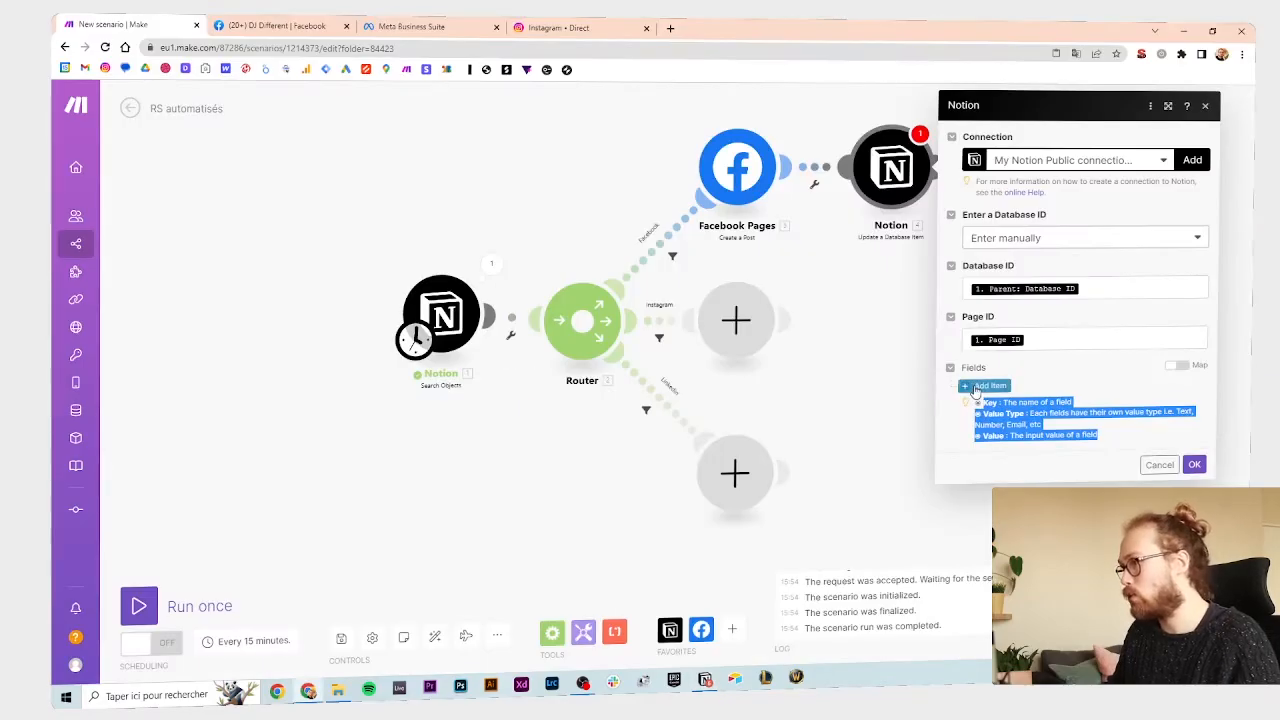
left_click(983, 390)
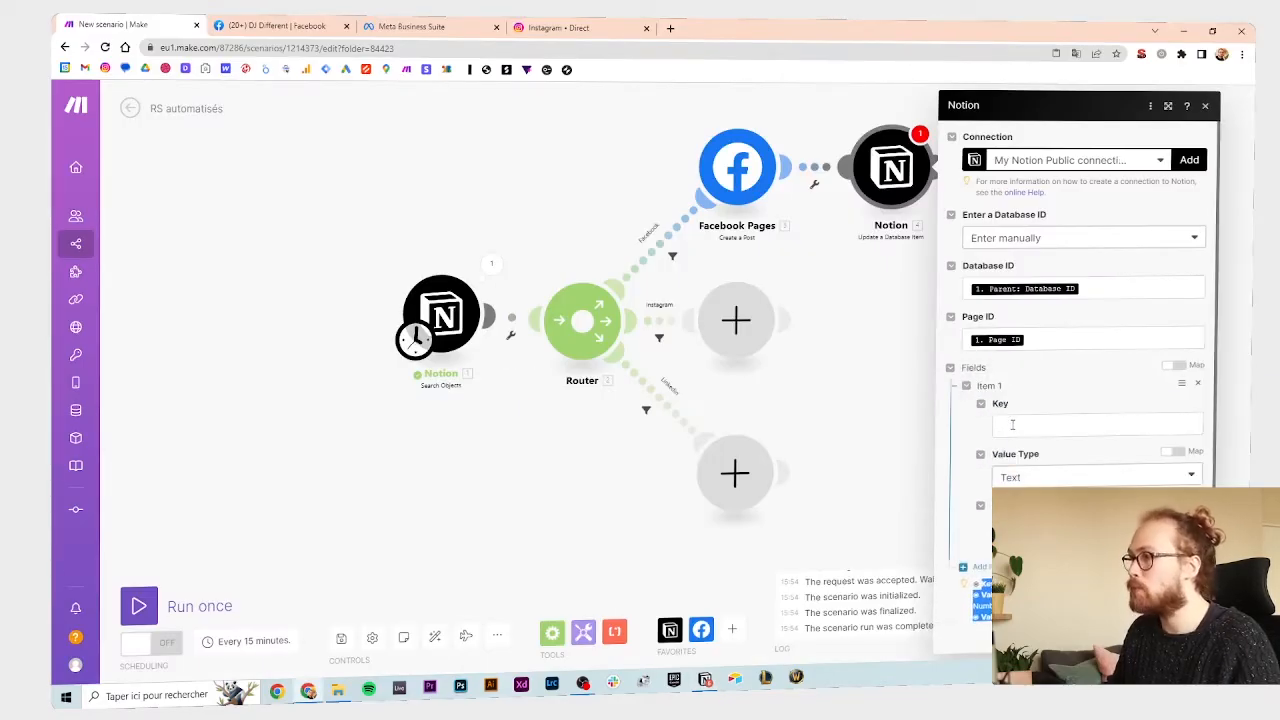
left_click(1012, 425)
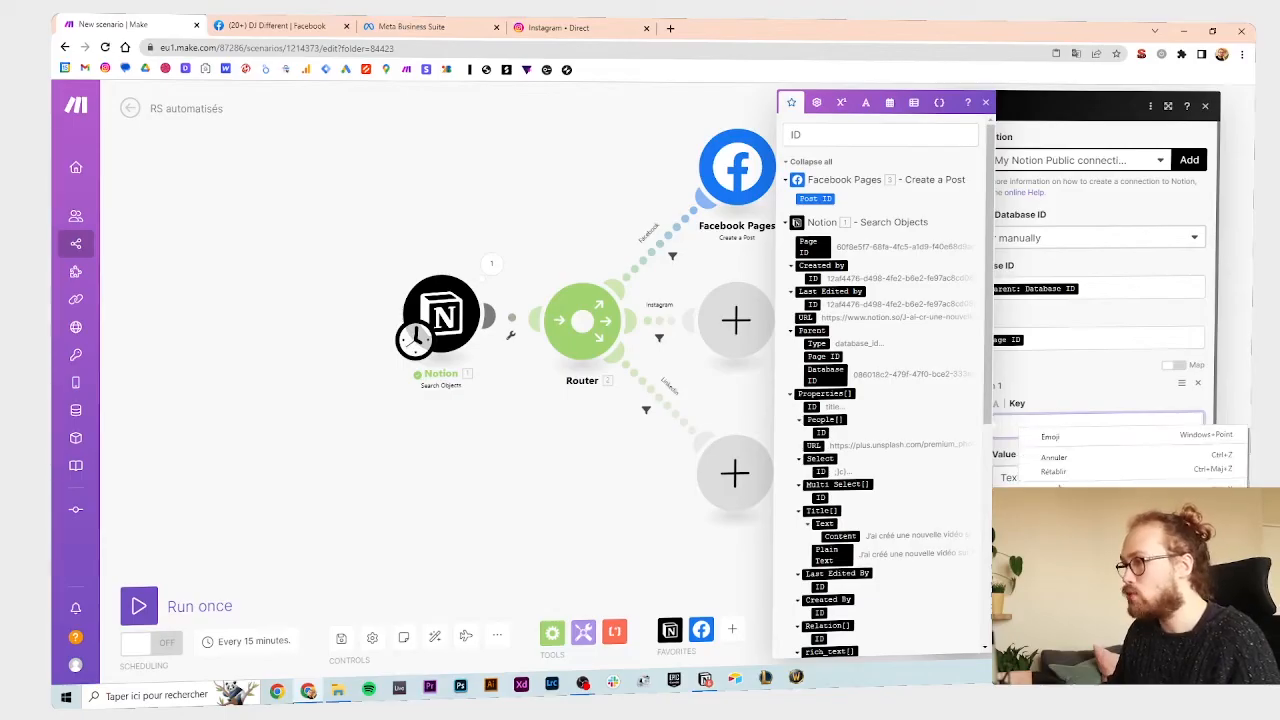
type("Etat")
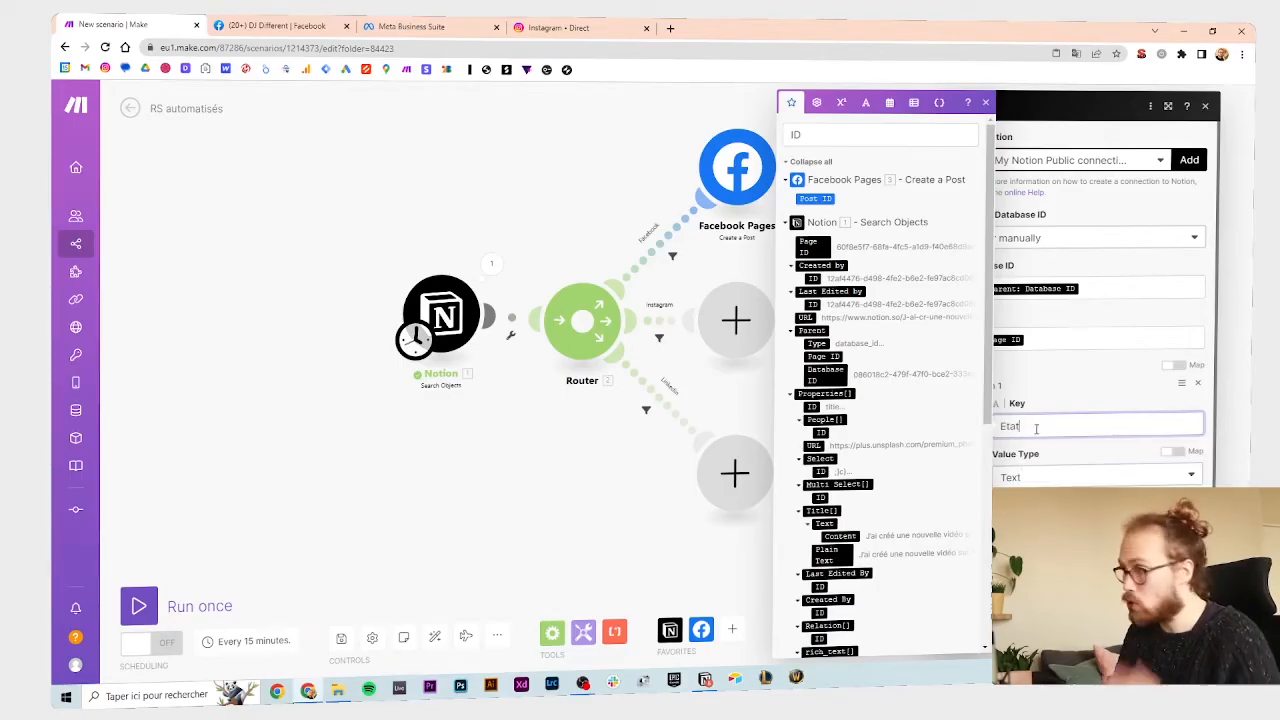
- Set the Etat item's value type to Select, matching the property type in Notion, give it the value Publié, and save the module
left_click(1052, 477)
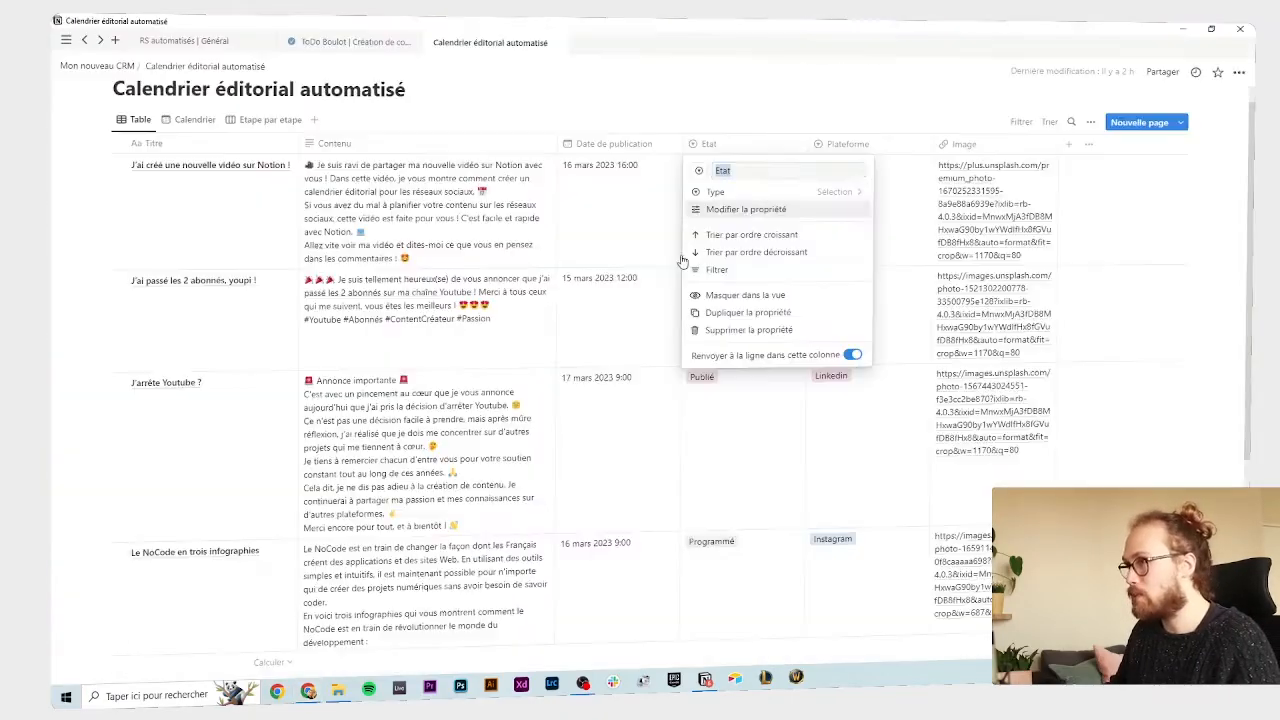
left_click(730, 209)
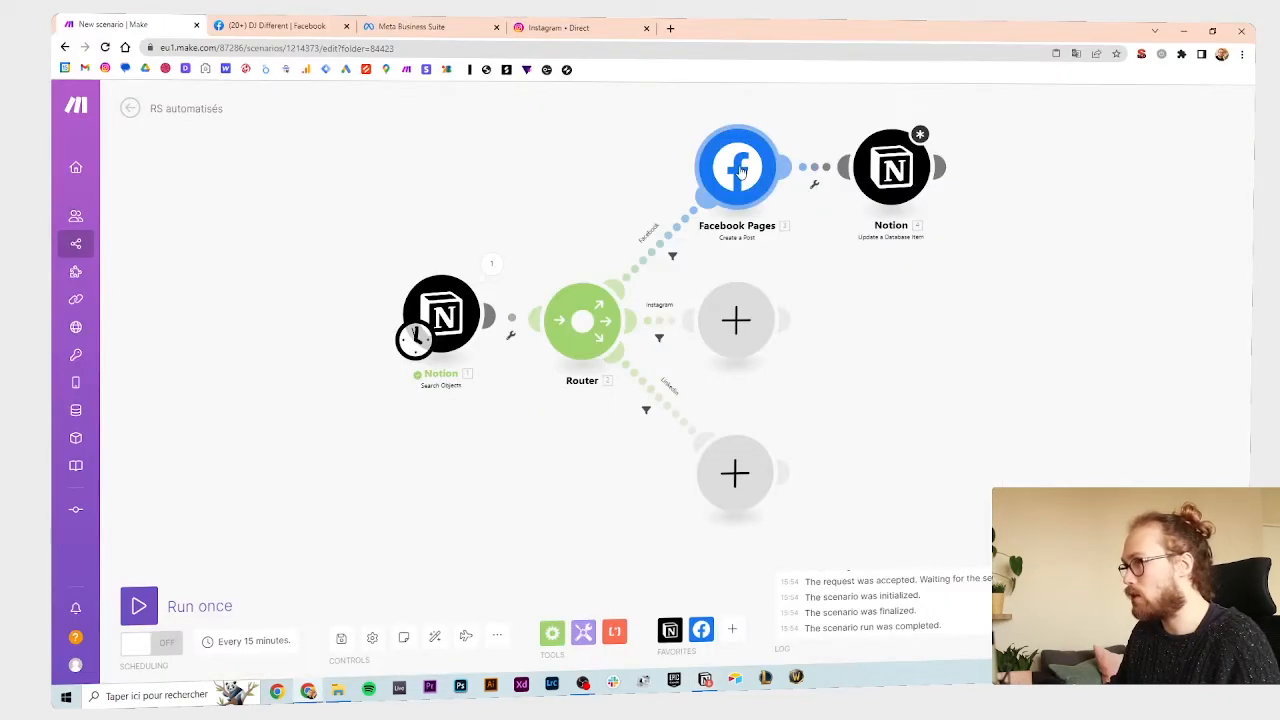
left_click(890, 168)
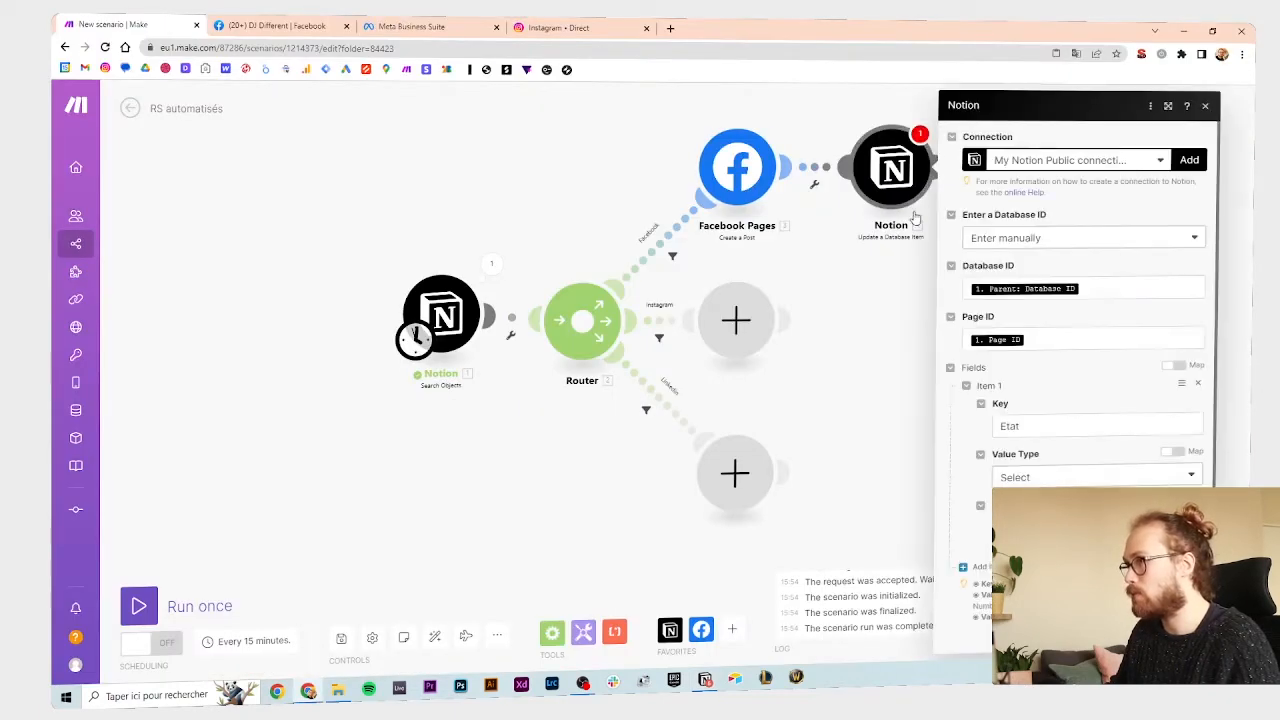
left_click(1180, 636)
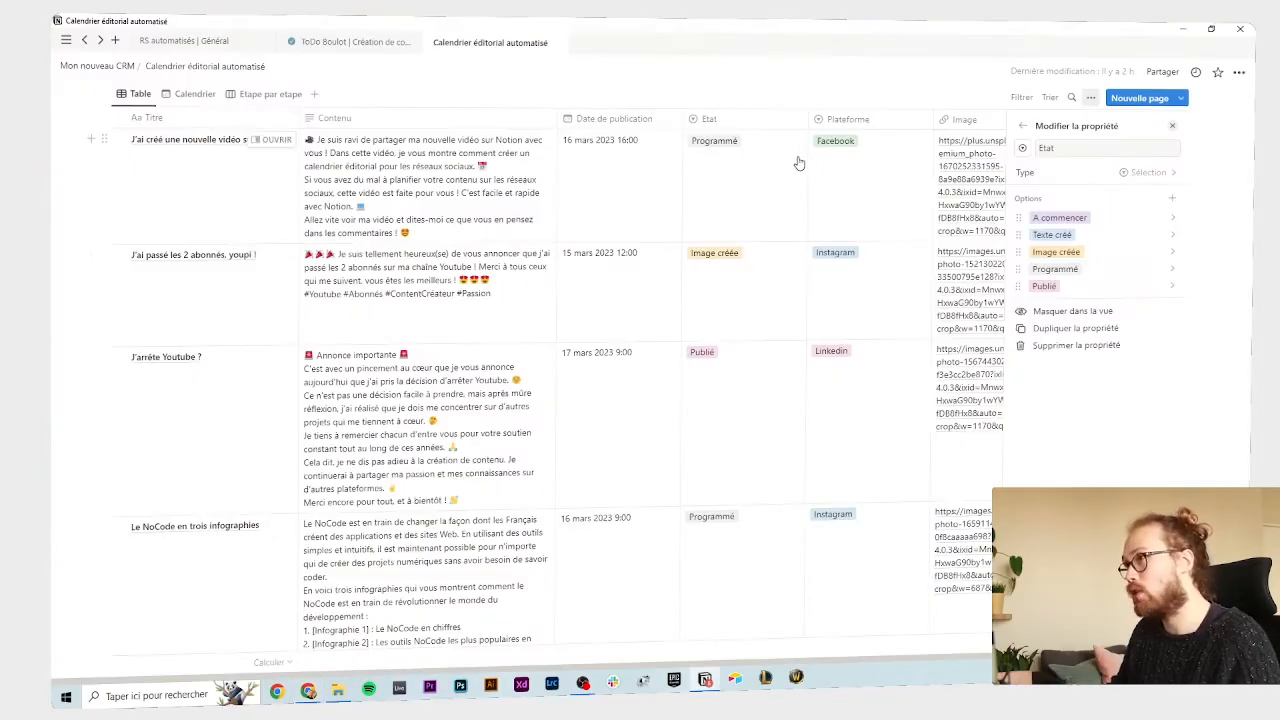
- Run the scenario once from Make and check the first post's Etat in the Notion calendar
left_click(723, 146)
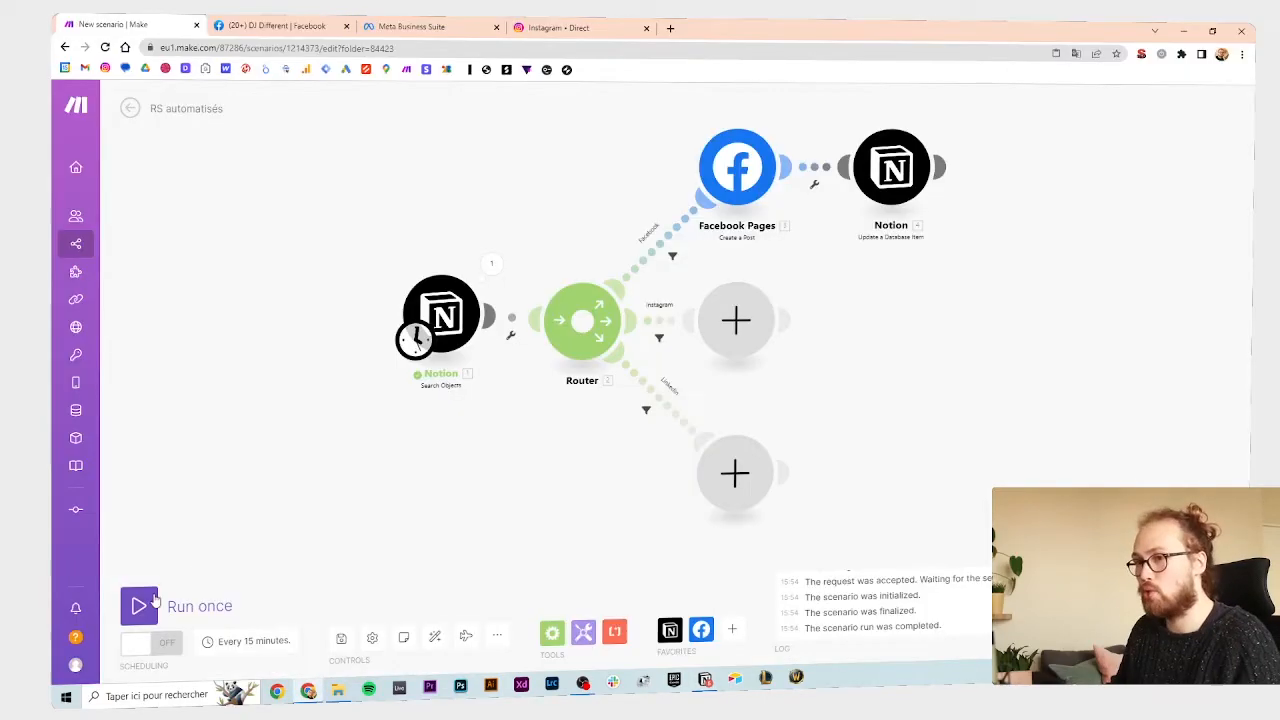
left_click(150, 604)
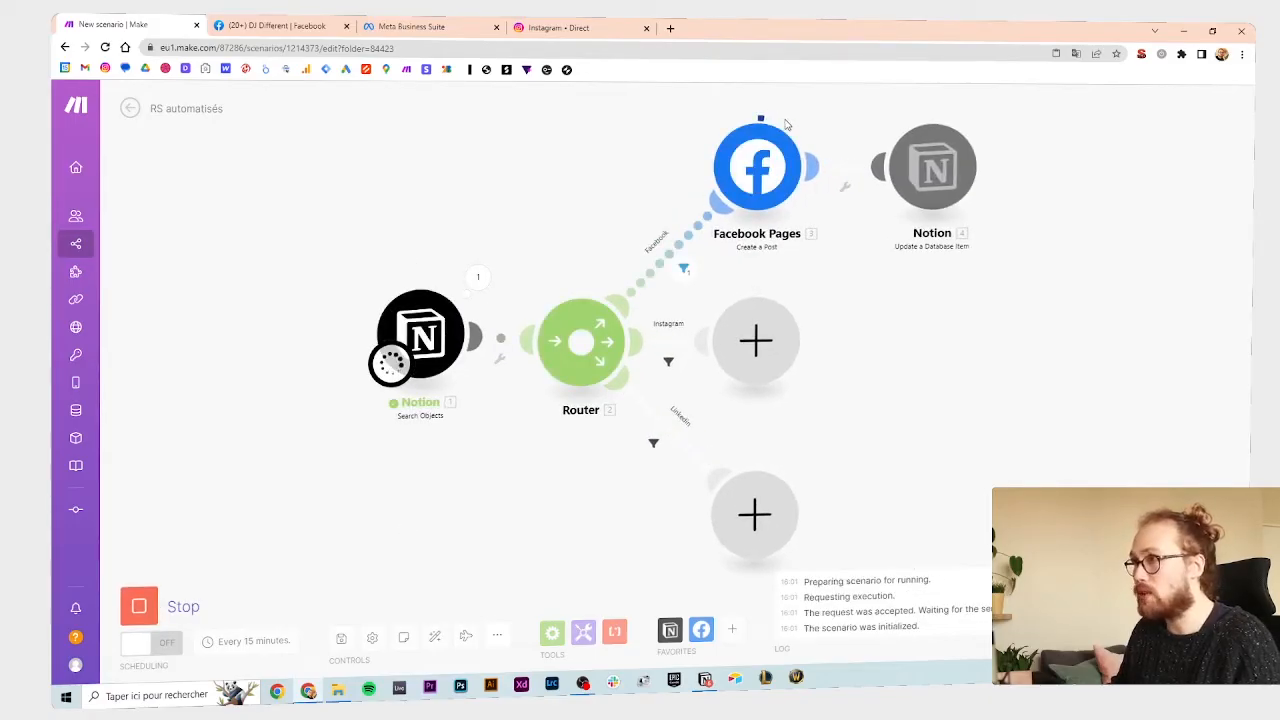
key("alt+Tab")
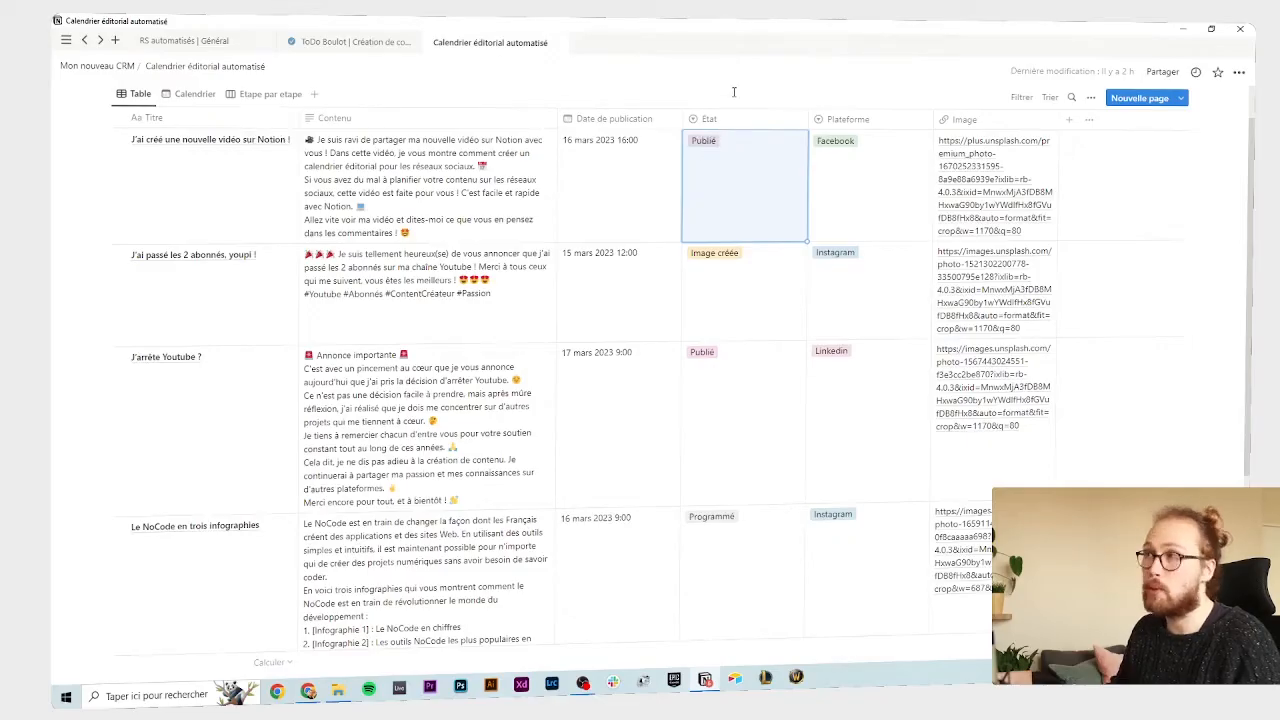
key("alt+Tab")
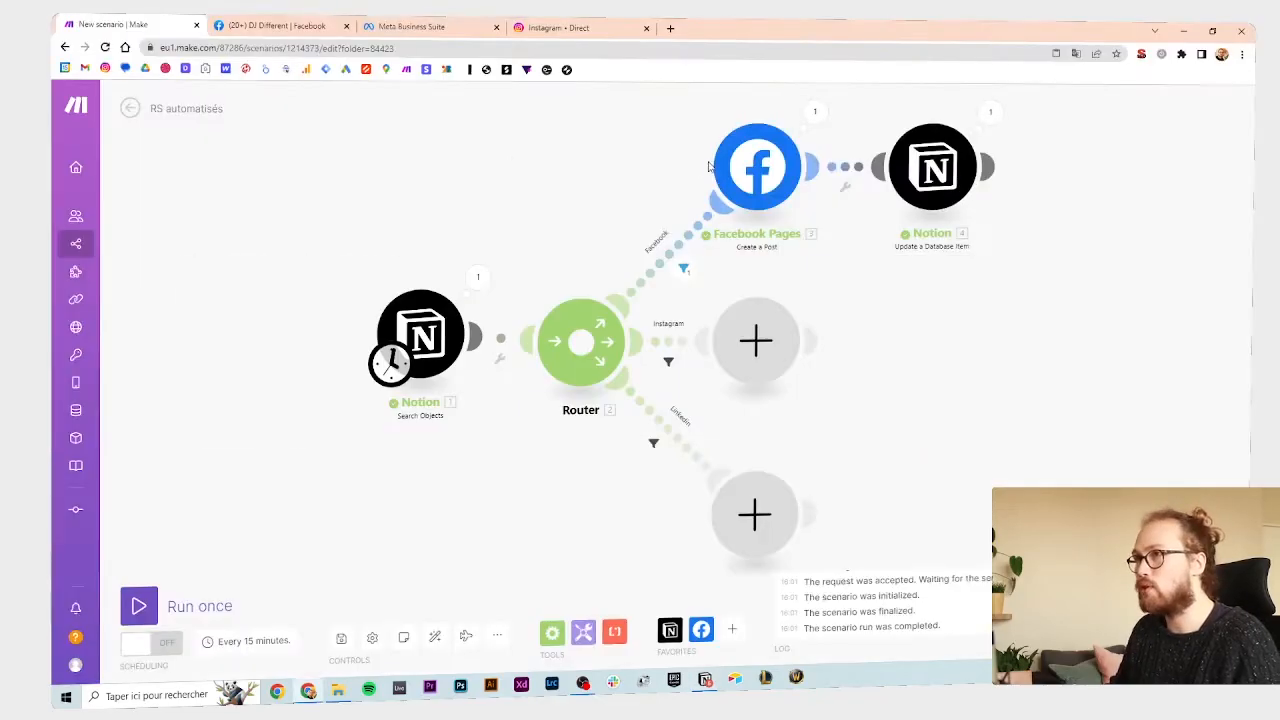
- Reload the Facebook page and compare its newest post with the text and image of the first entry in the Notion calendar
left_click(280, 26)
left_click(286, 46)
key("Return")
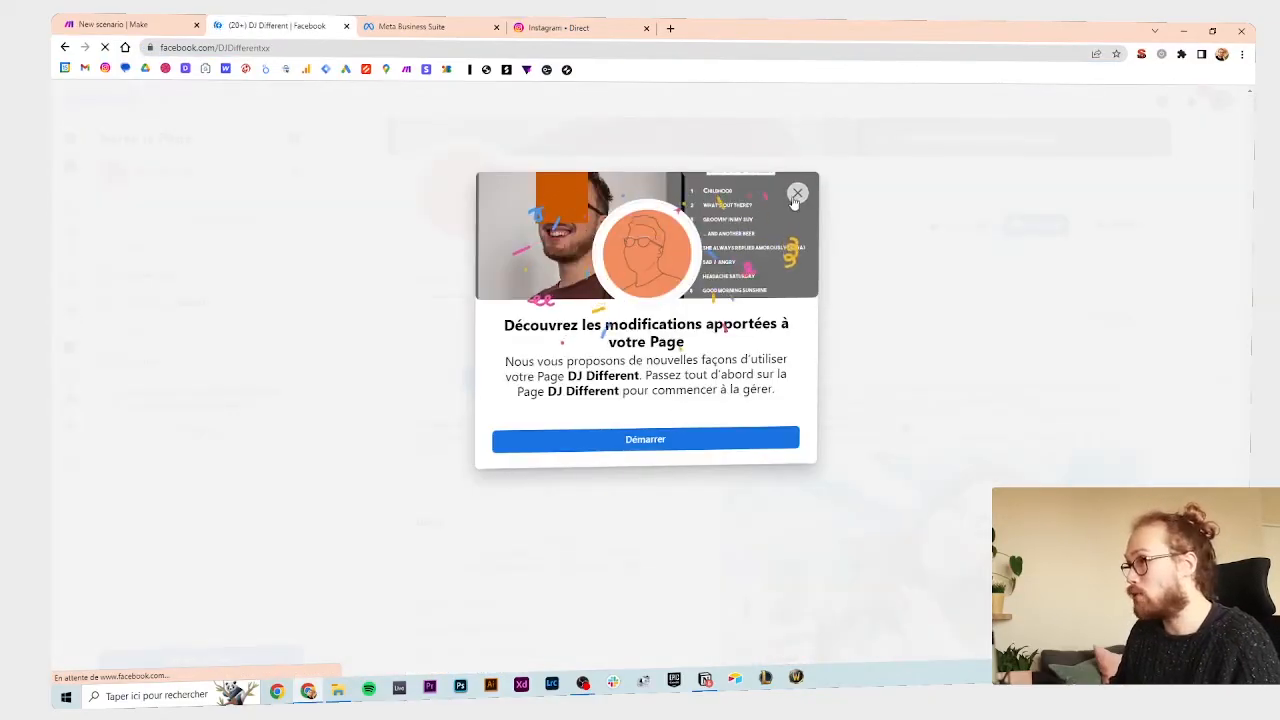
left_click(797, 192)
scroll(968, 378, "down", 2)
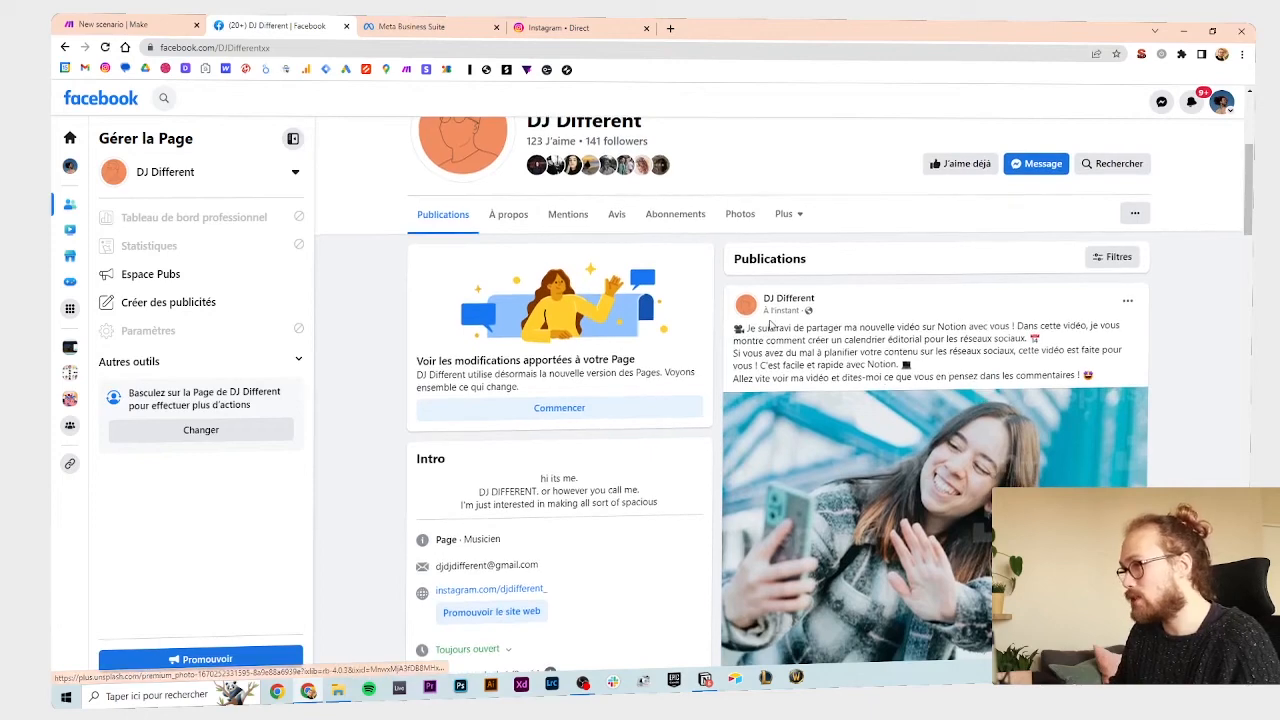
triple_click(918, 342)
key("alt+Tab")
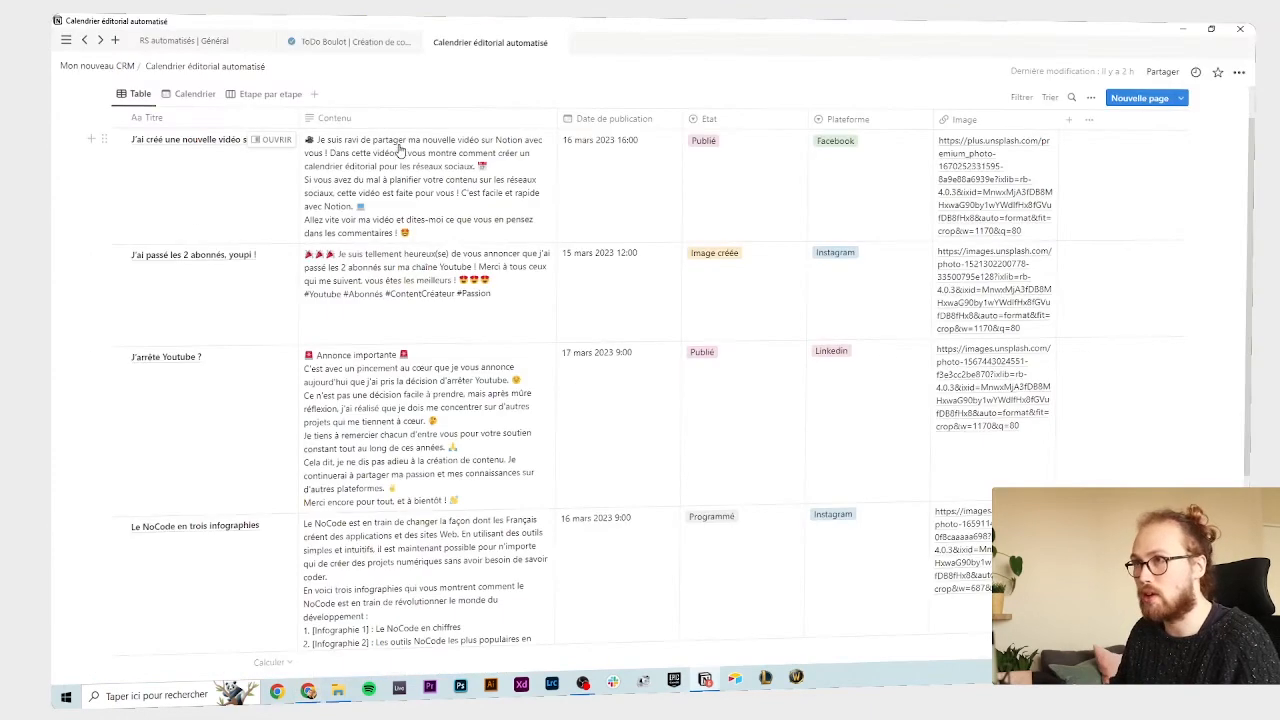
left_click(983, 160)
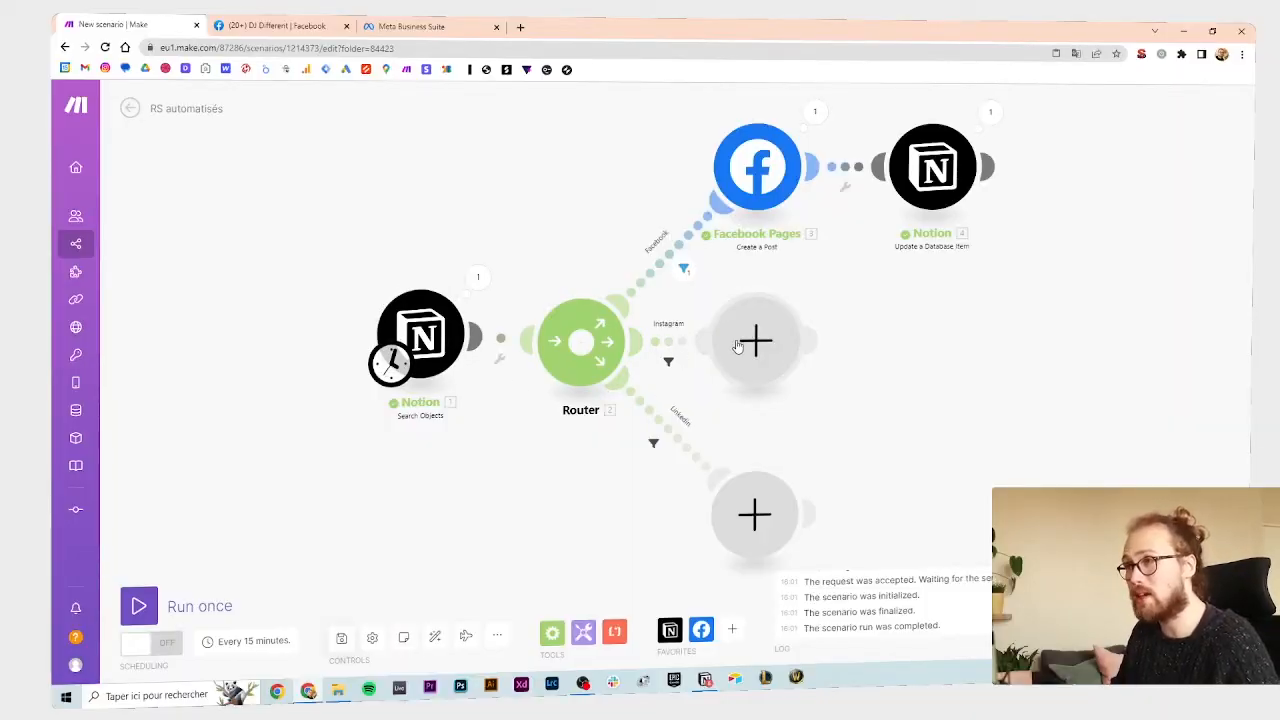
- In the Notion calendar, set the first post's Etat to Programmé and its Plateforme to Instagram
key("alt+Tab")
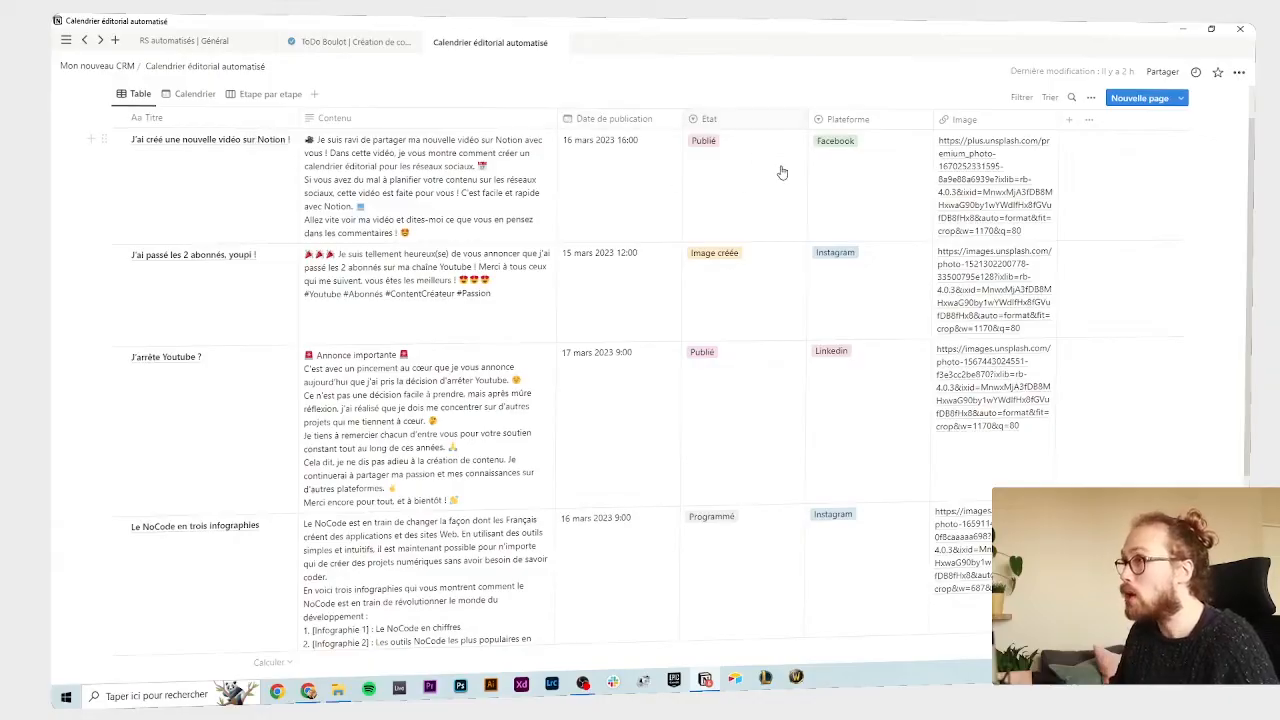
left_click(712, 142)
left_click(850, 223)
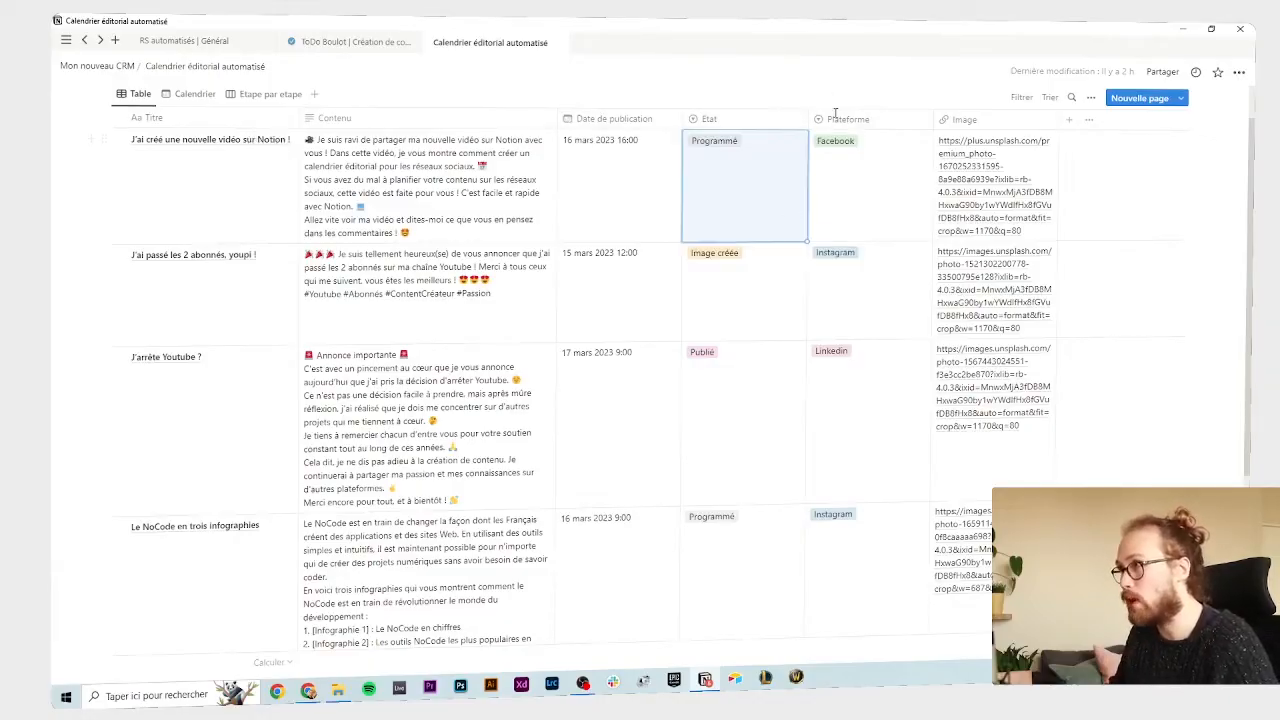
left_click(856, 180)
left_click(866, 200)
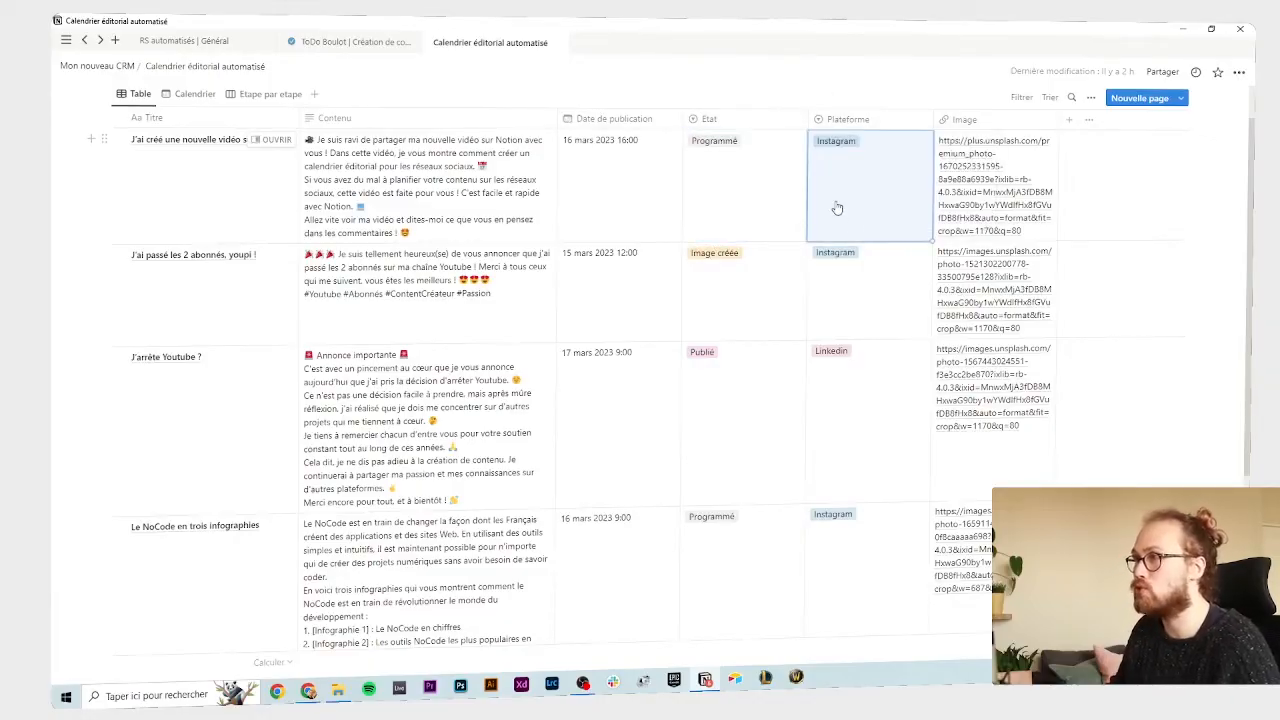
- Set the first post's publication time to 16:15 on 16 mars 2023 and return to Make
left_click(615, 158)
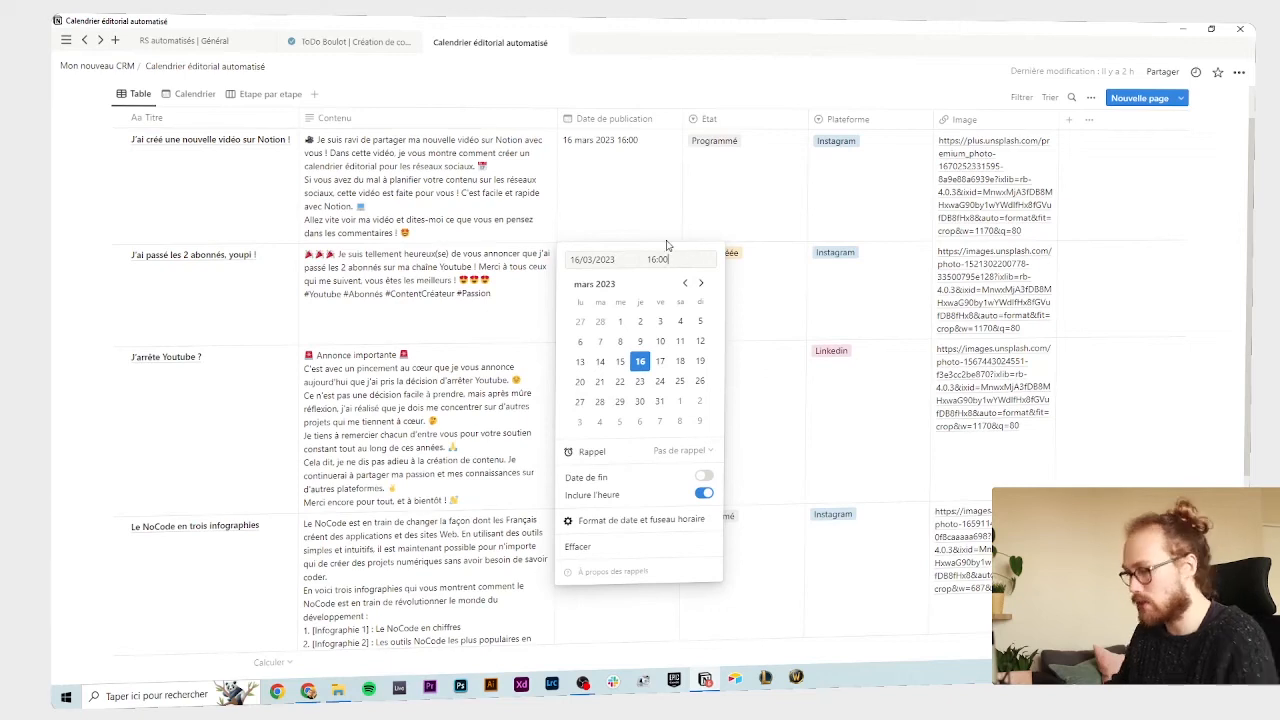
left_click(575, 214)
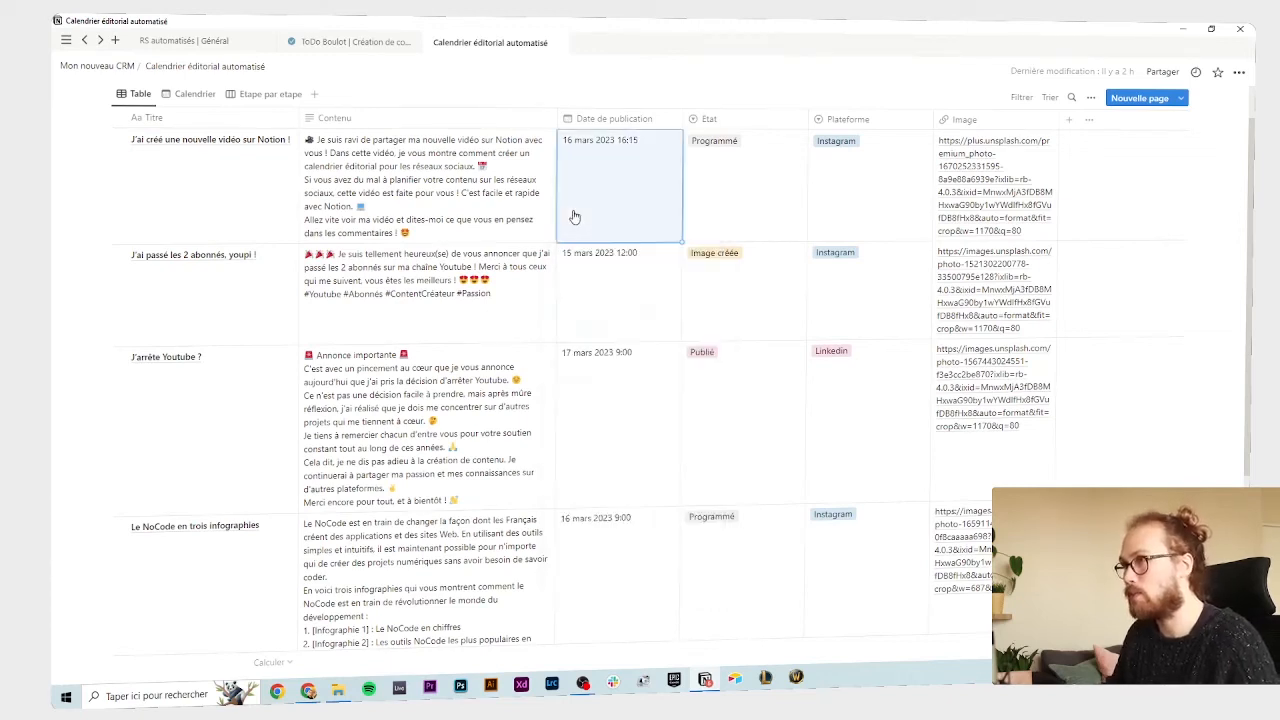
key("alt+Tab")
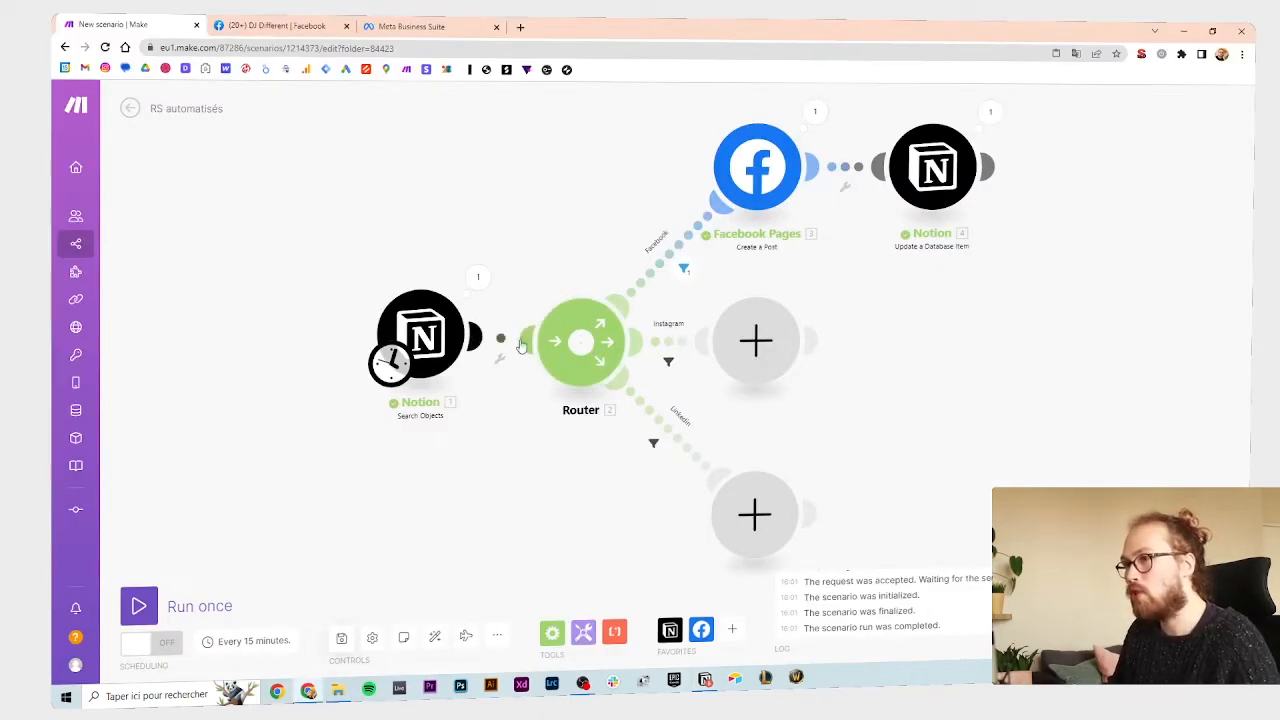
key("alt+Tab")
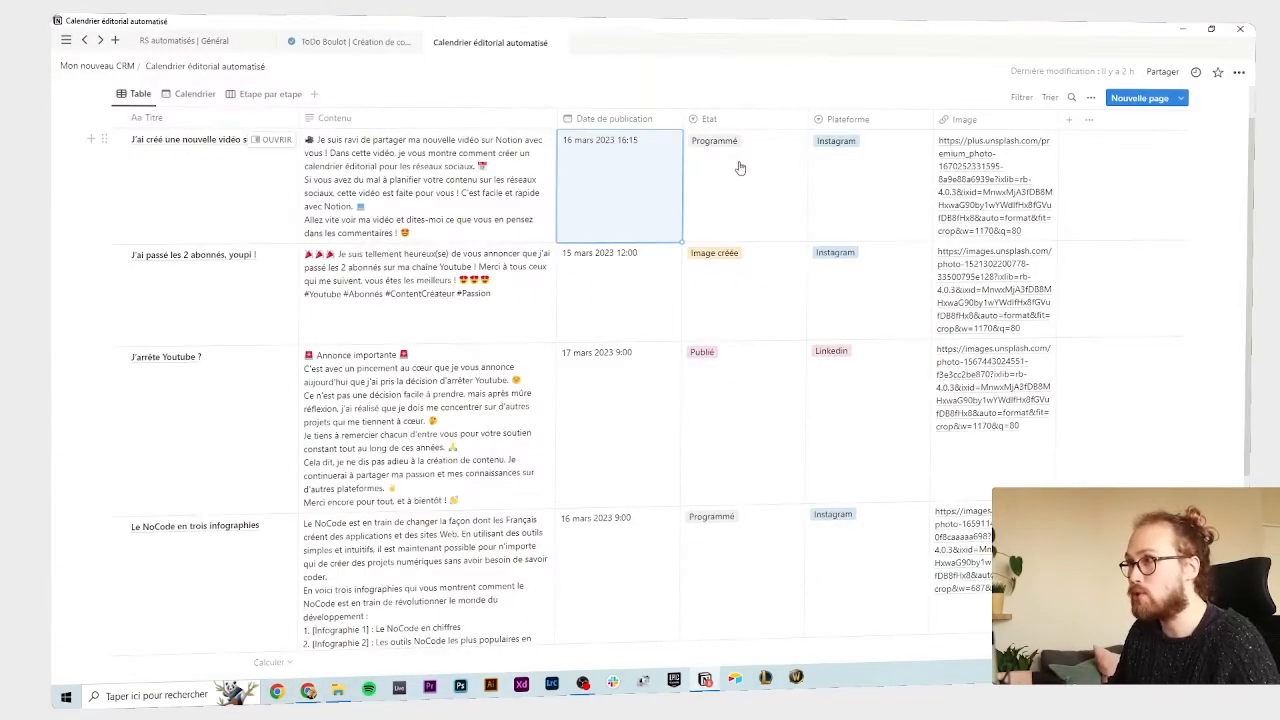
key("alt+Tab")
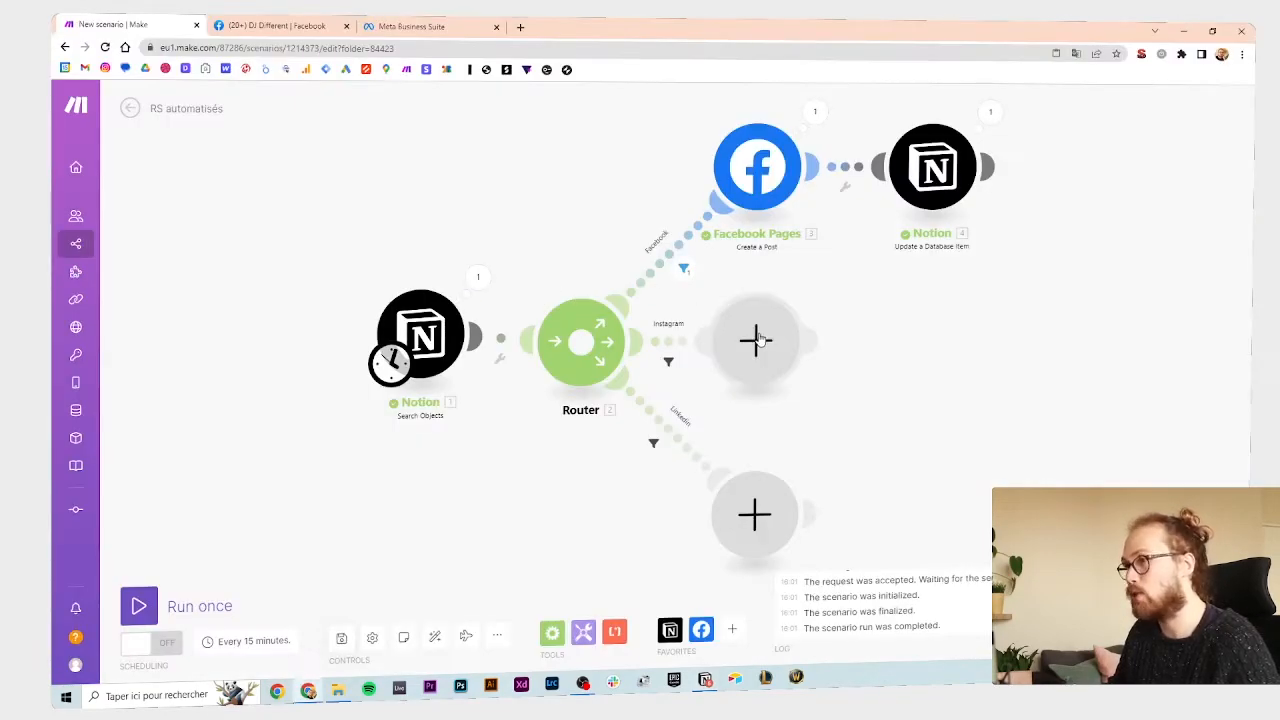
- Add an Instagram for Business Create a Photo Post module to the router's Instagram branch
left_click(765, 333)
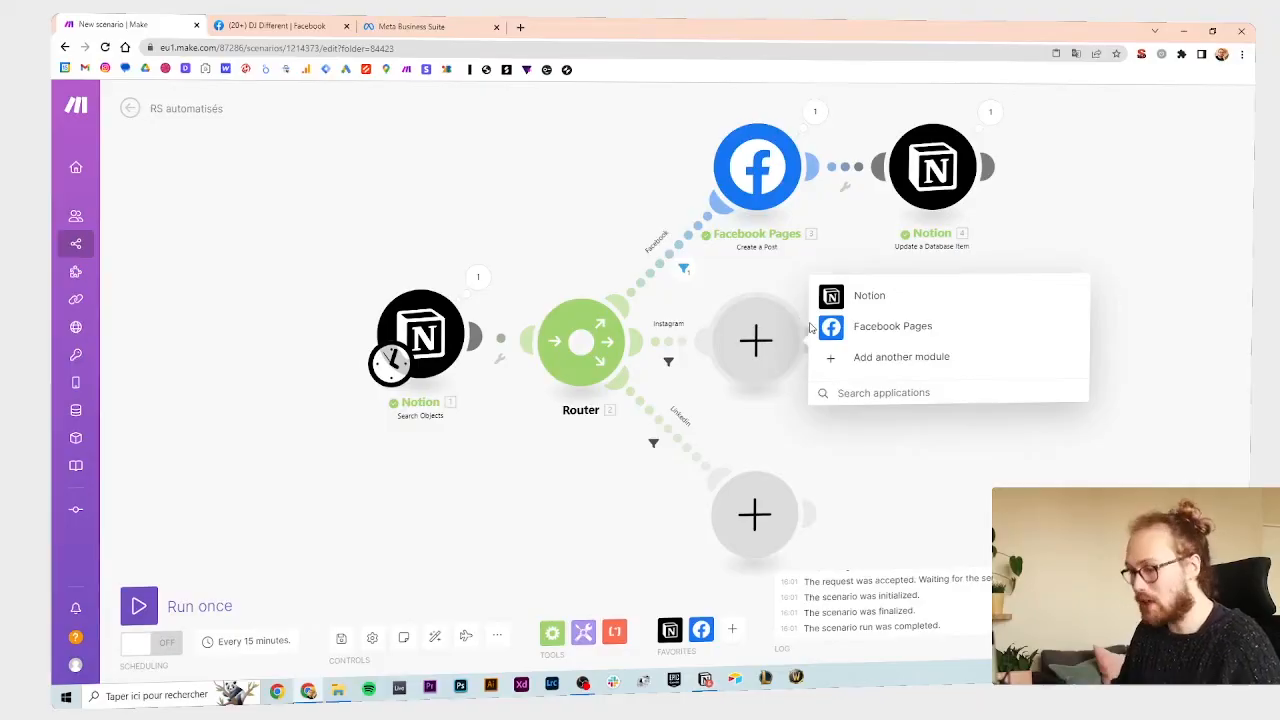
type("Instagram")
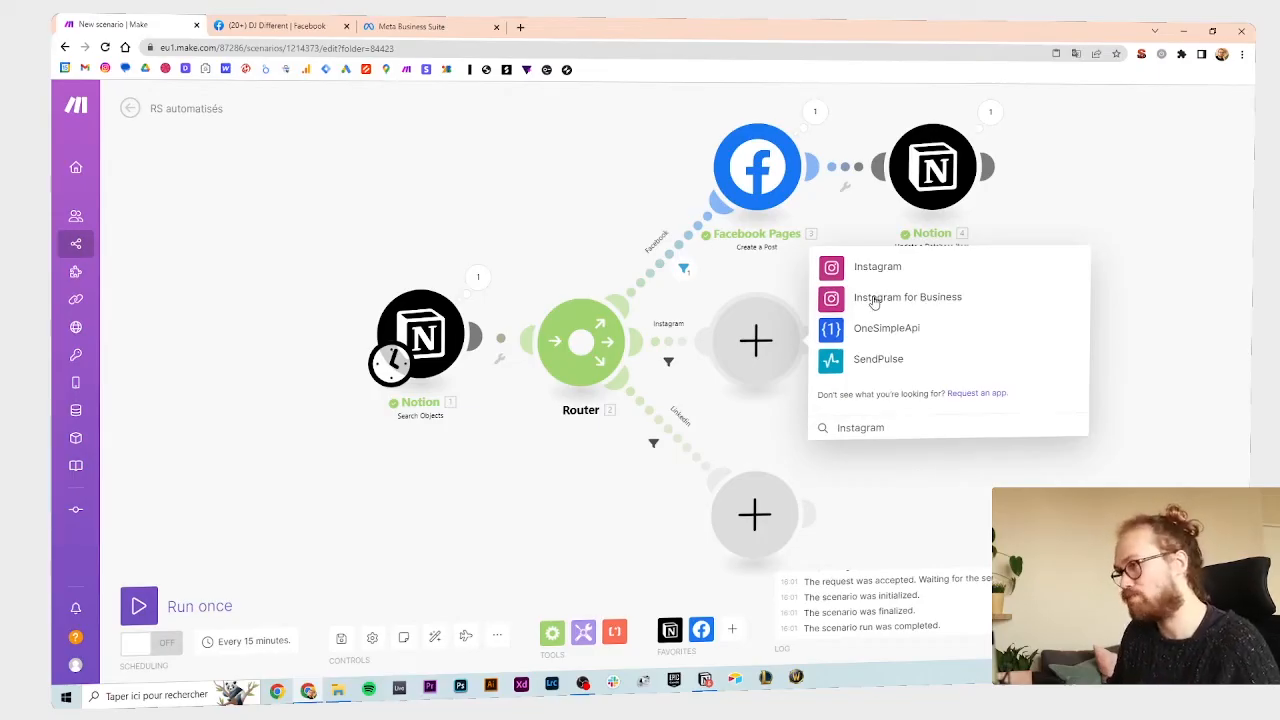
left_click(873, 298)
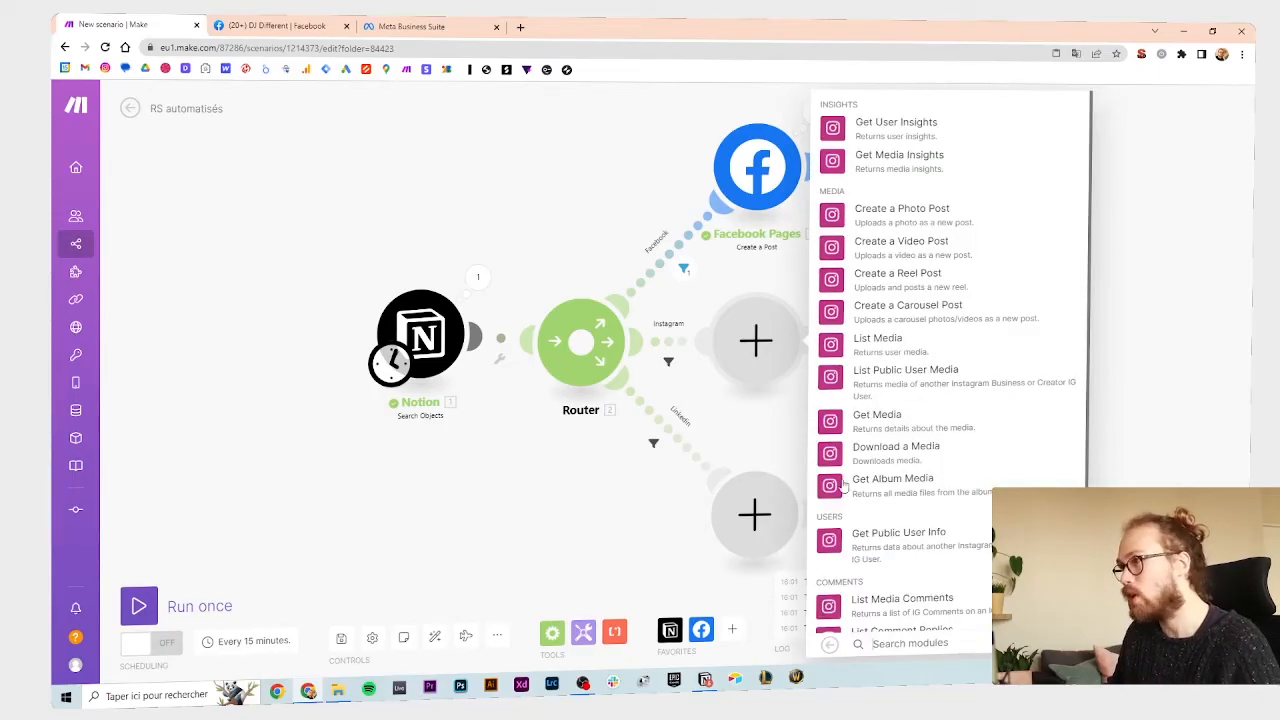
left_click(901, 210)
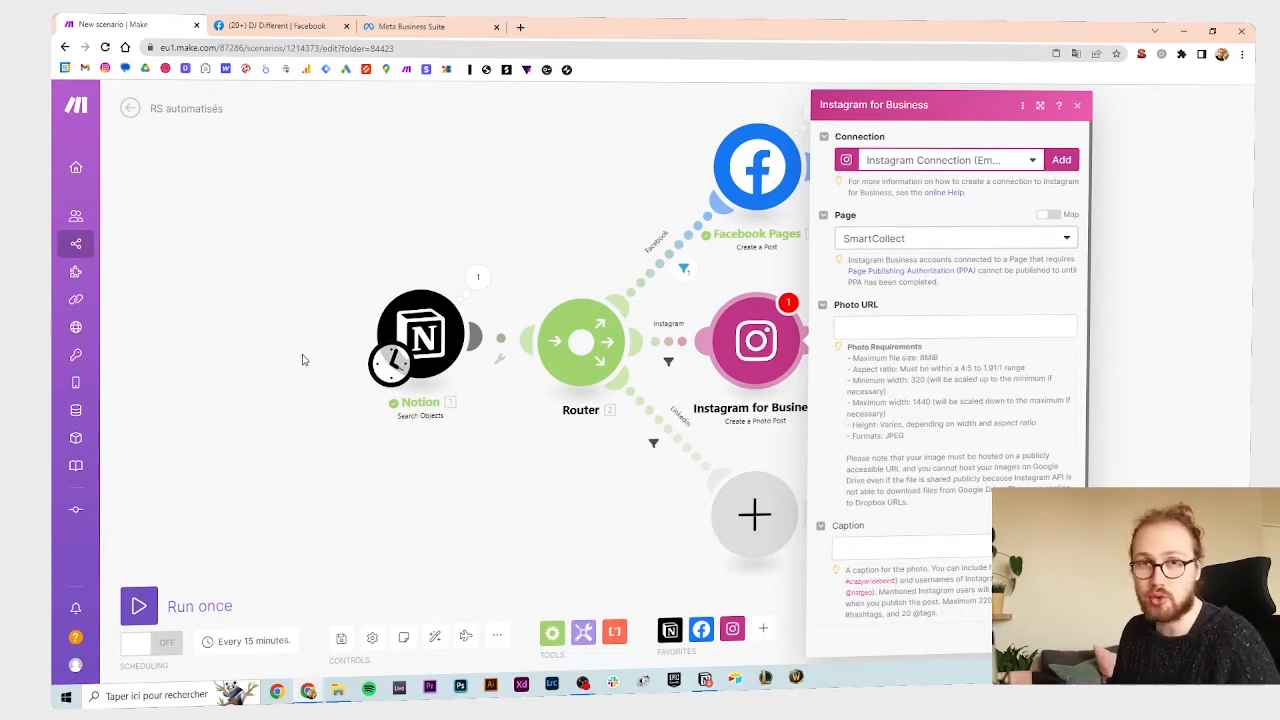
- Choose the creator's own page for the Instagram module and review the Photo URL requirements
left_click(913, 240)
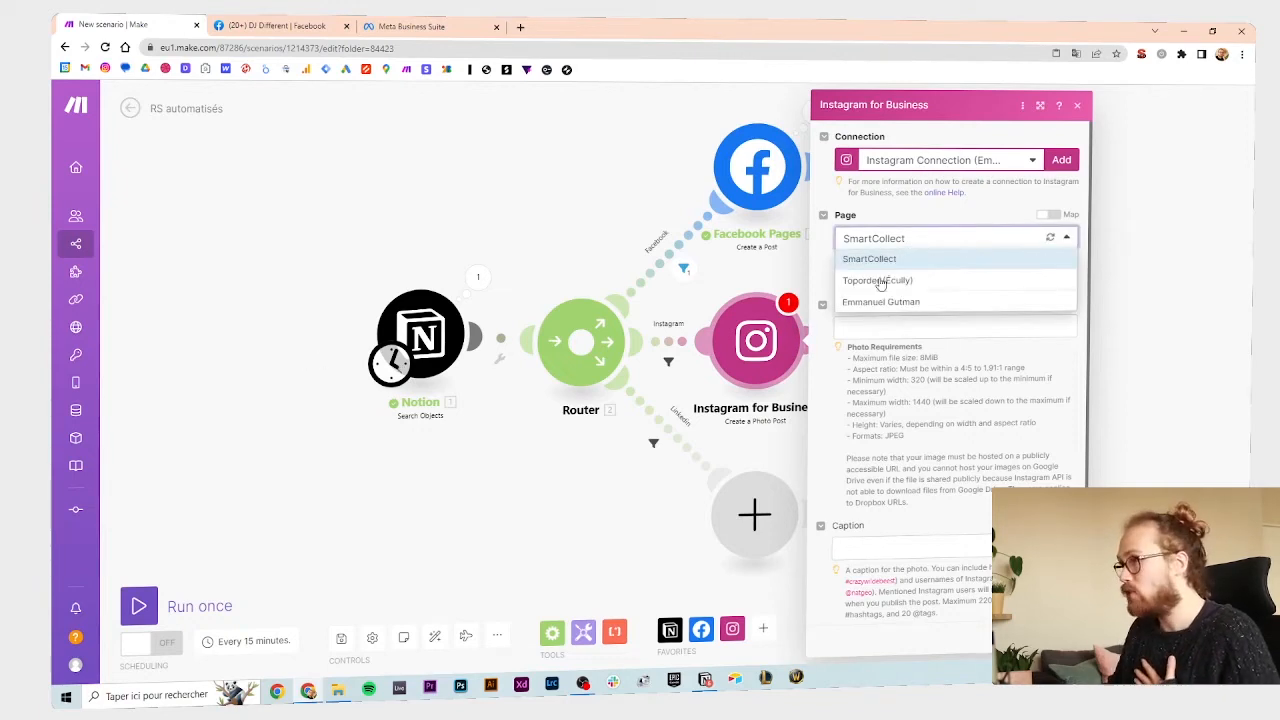
left_click(874, 300)
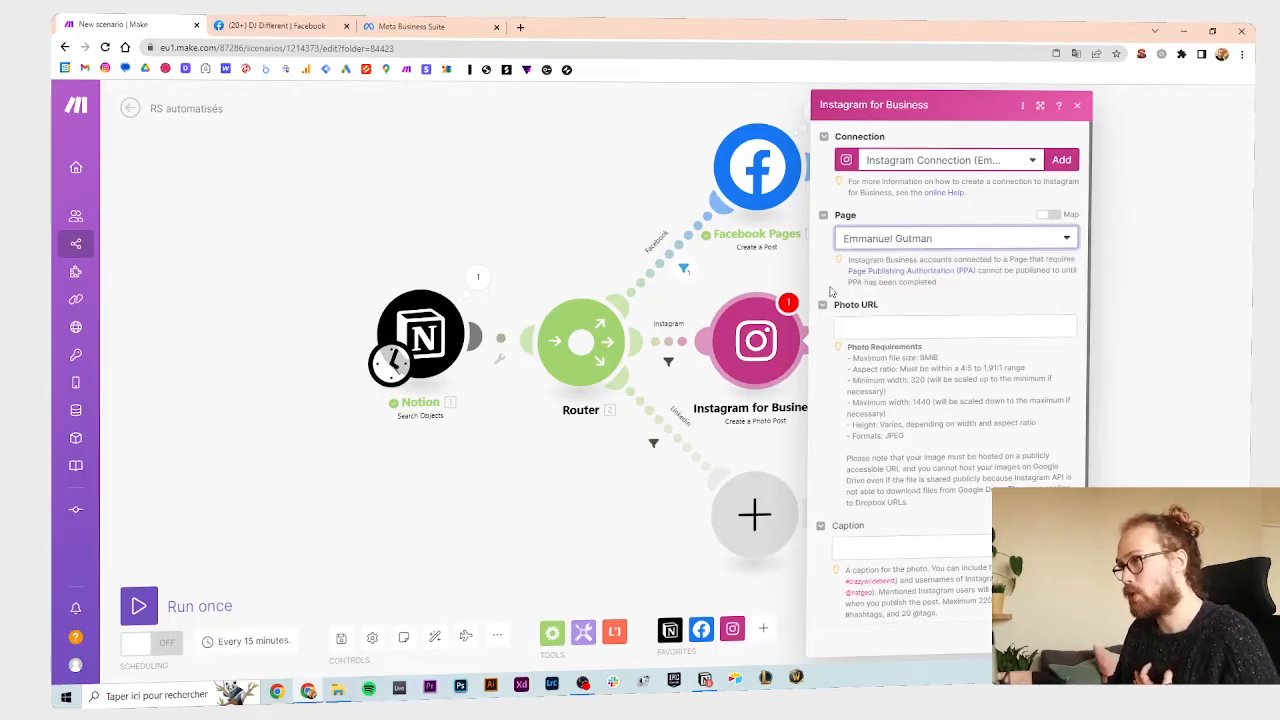
mouse_move(836, 357)
left_mouse_down()
mouse_move(890, 352)
mouse_move(931, 513)
mouse_move(845, 351)
left_mouse_up()
left_click(936, 495)
left_click(858, 352)
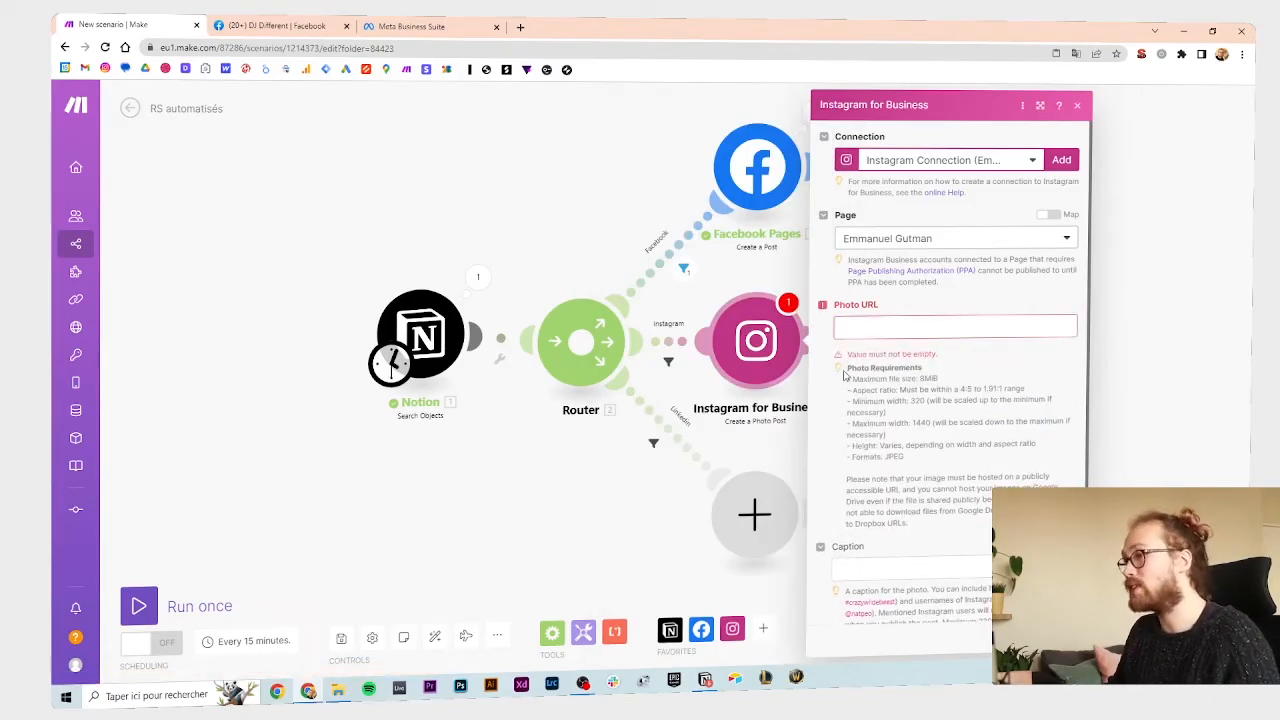
- Map the Photo URL to Image from the Notion search and switch to Notion to inspect the first post's image link
left_click(871, 330)
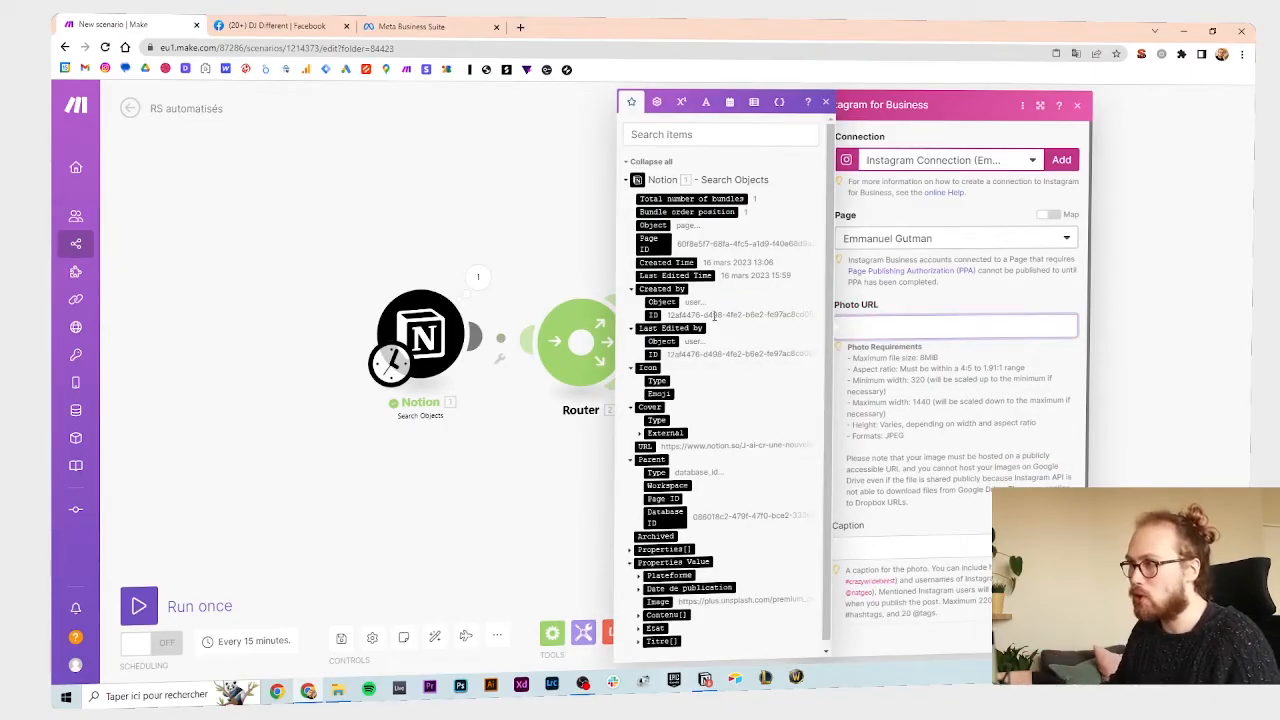
scroll(883, 342, "down", 1)
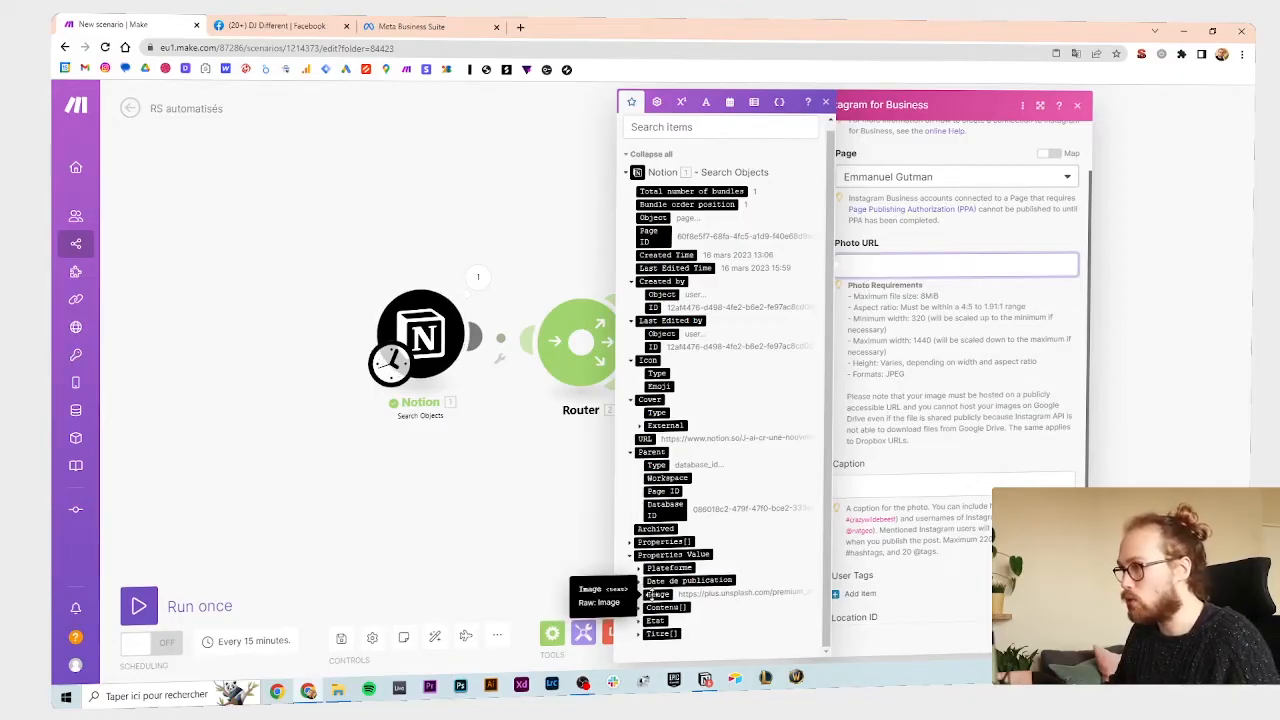
left_click(655, 594)
key("alt+Tab")
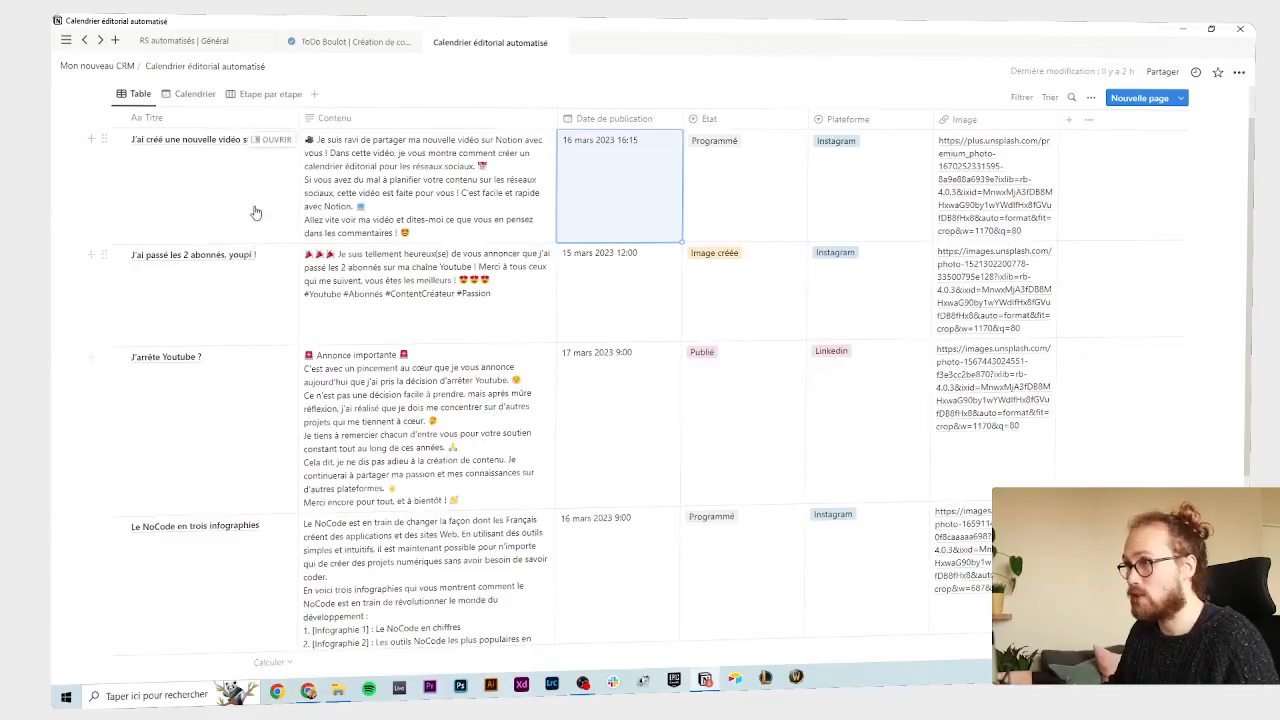
key("Escape")
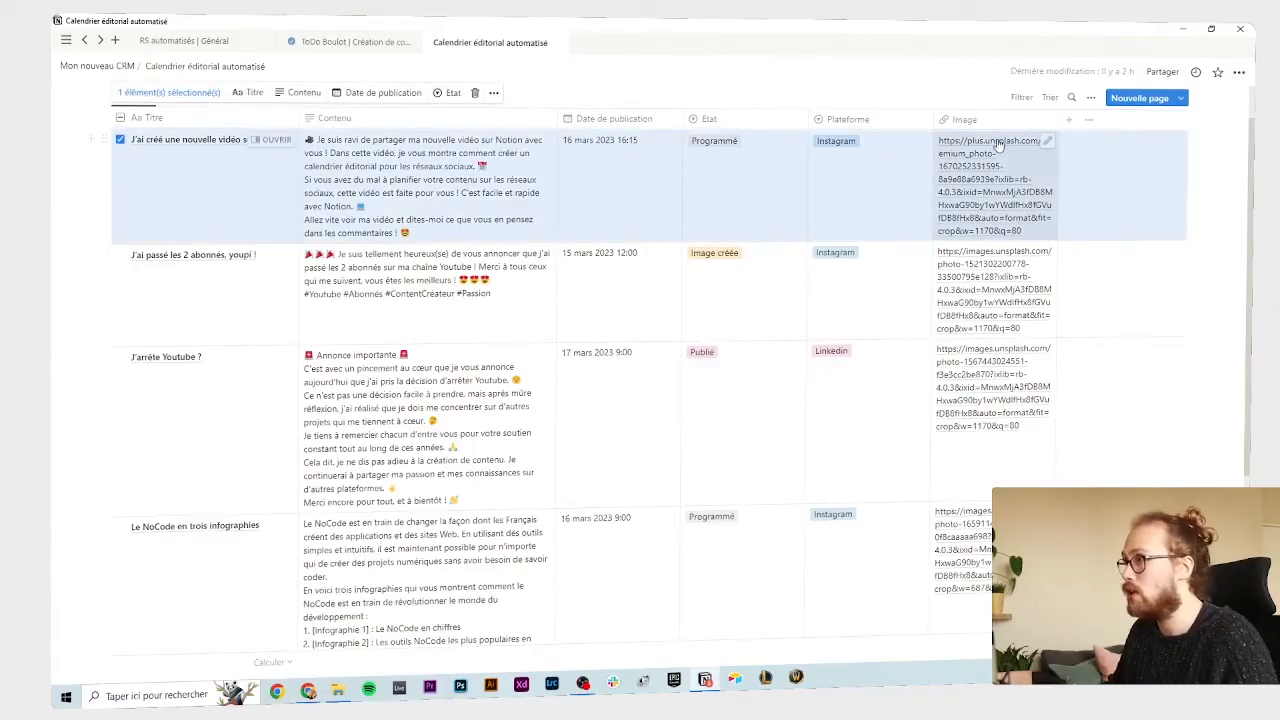
- Back in Make, map the Instagram photo post's Caption to the Plain Text of Contenu from the Notion search and save the module
key("alt+Tab")
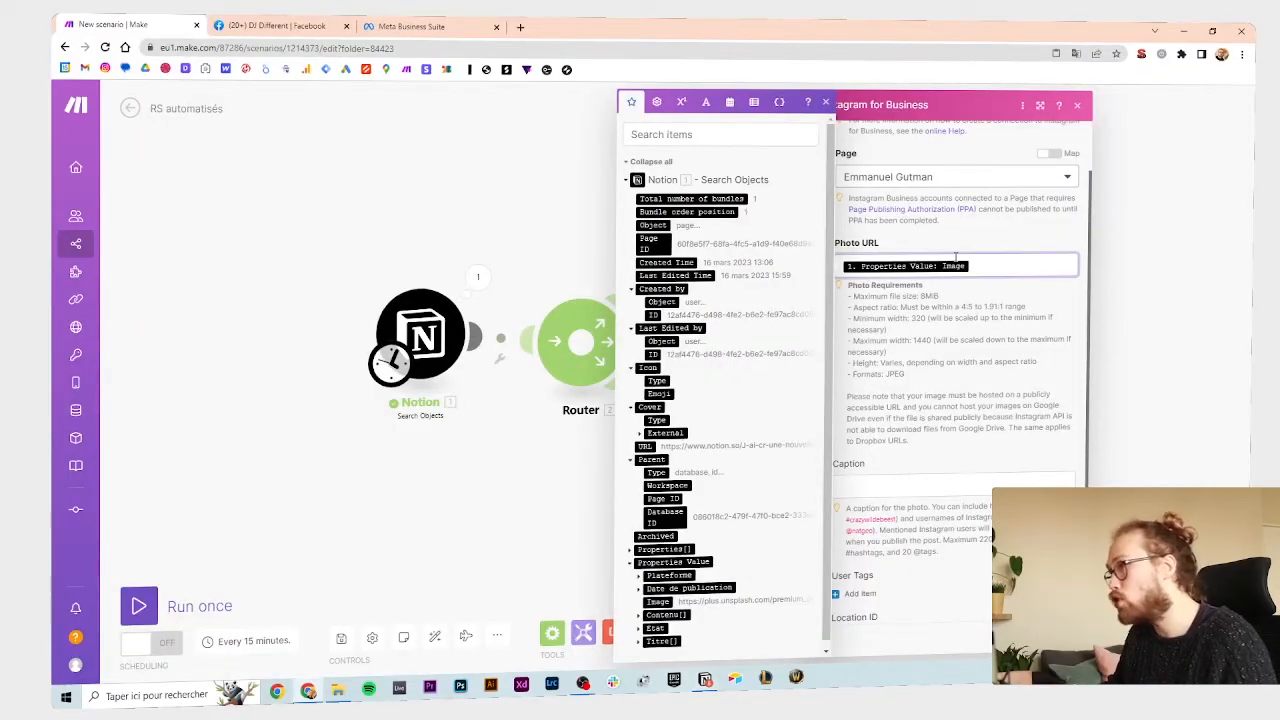
left_click(870, 486)
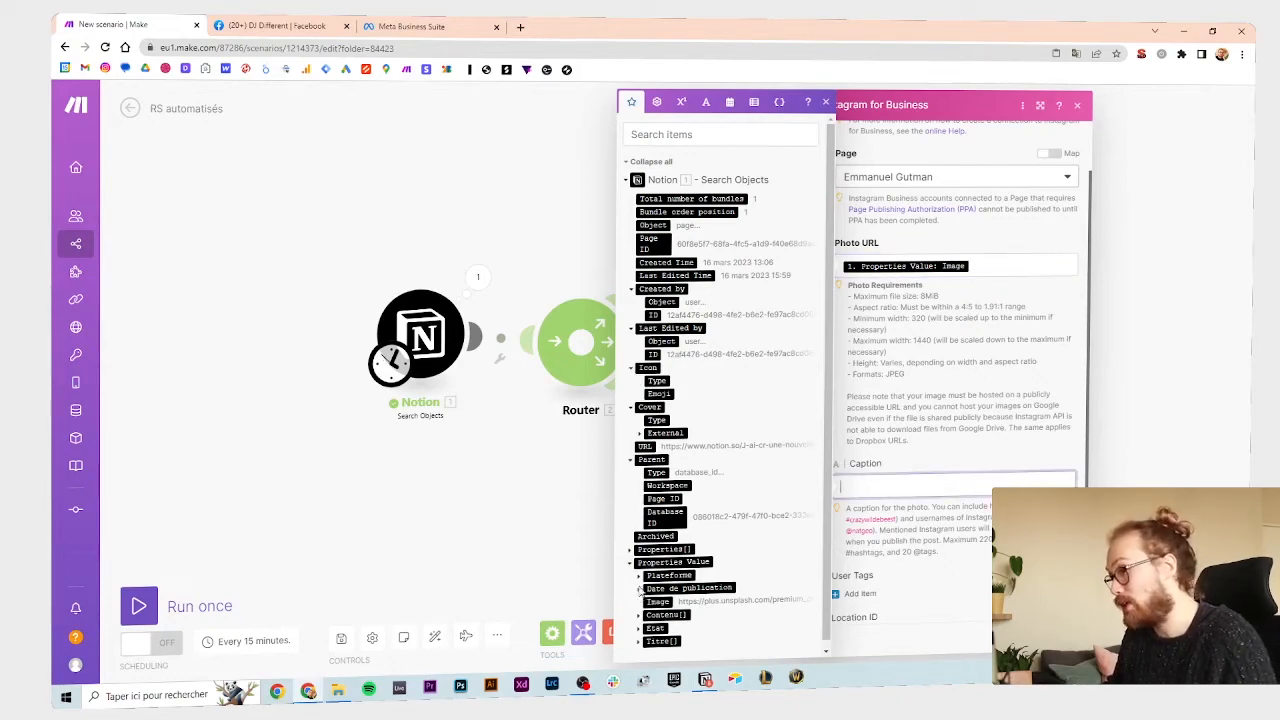
left_click(641, 613)
scroll(685, 598, "down", 1)
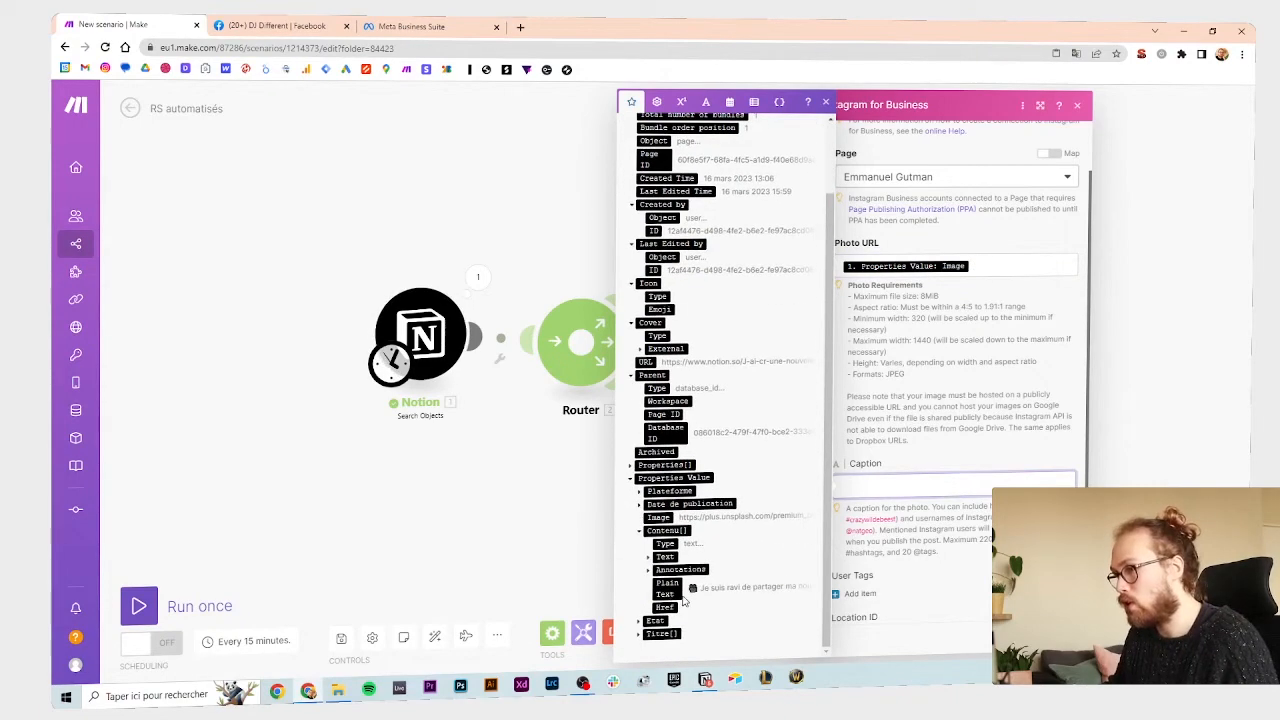
left_click(670, 590)
scroll(903, 535, "down", 1)
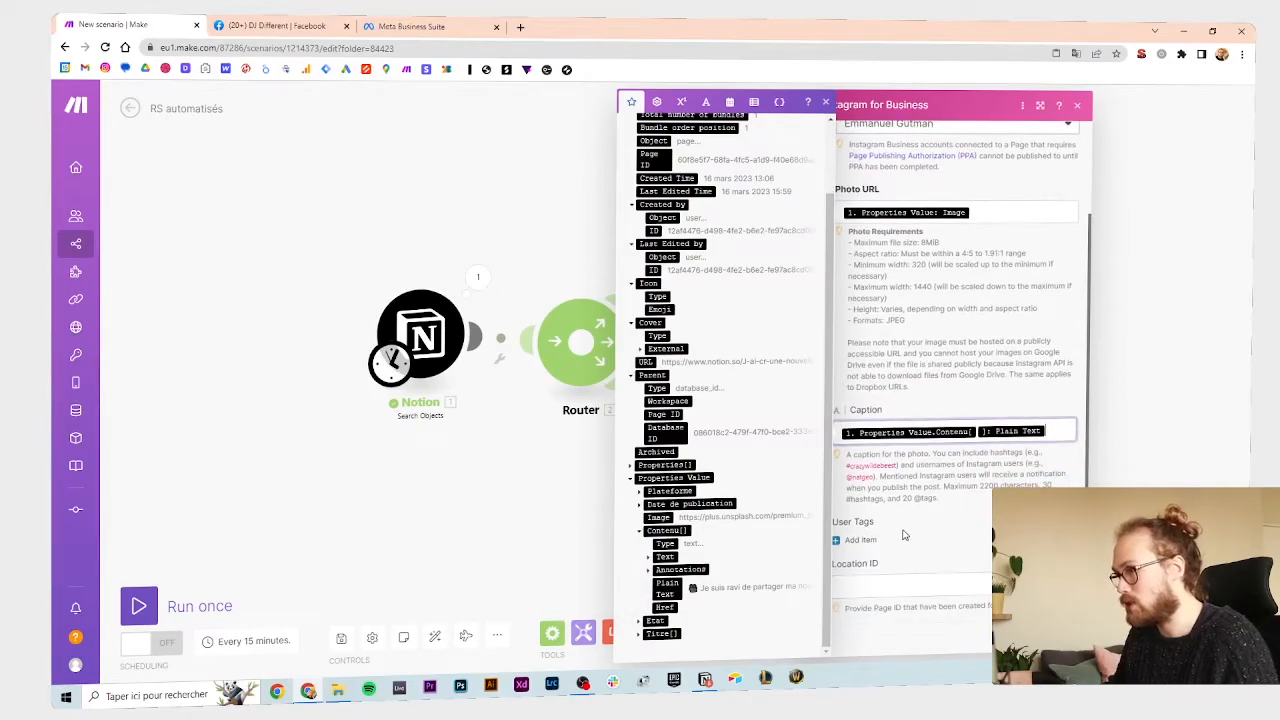
left_click(904, 536)
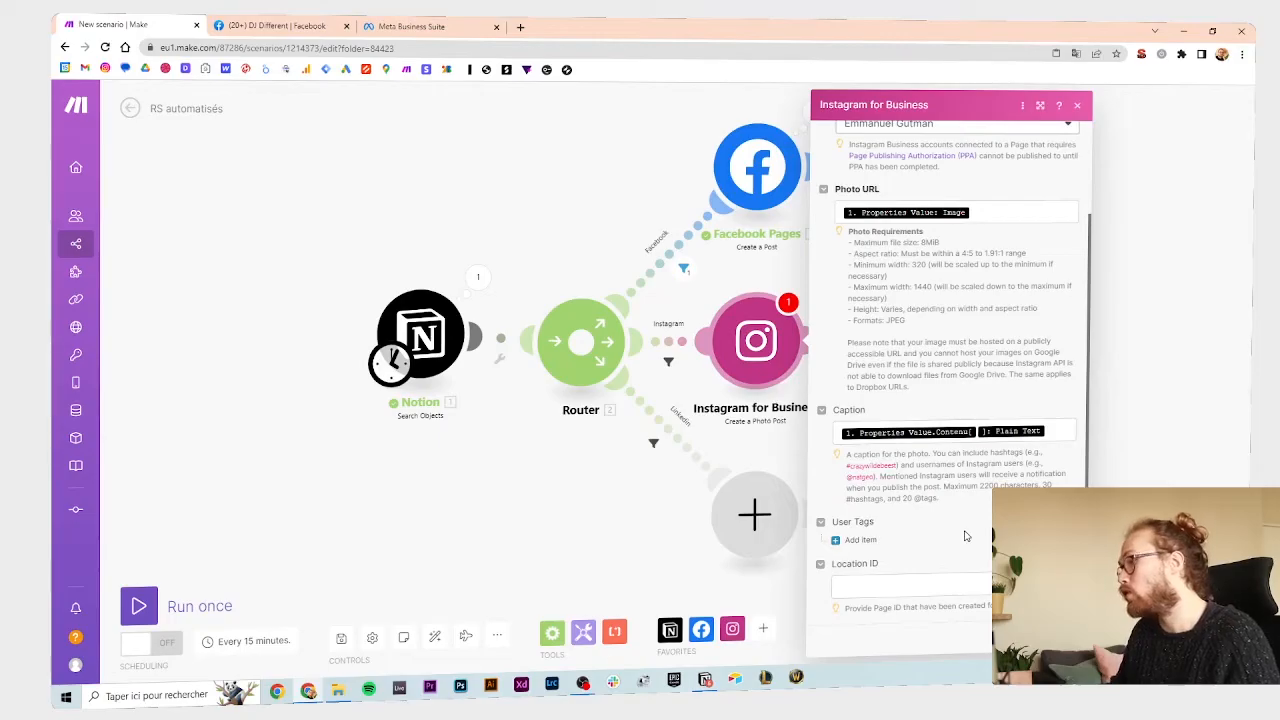
scroll(930, 341, "up", 2)
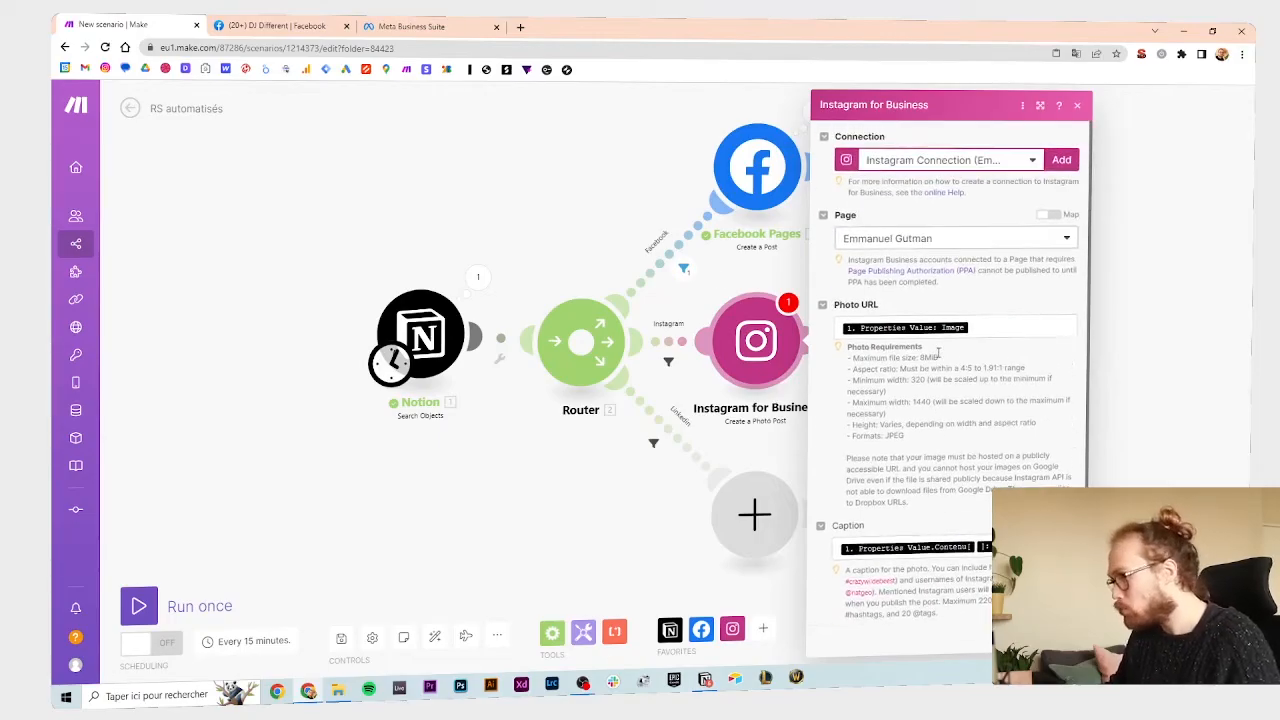
left_click(1059, 639)
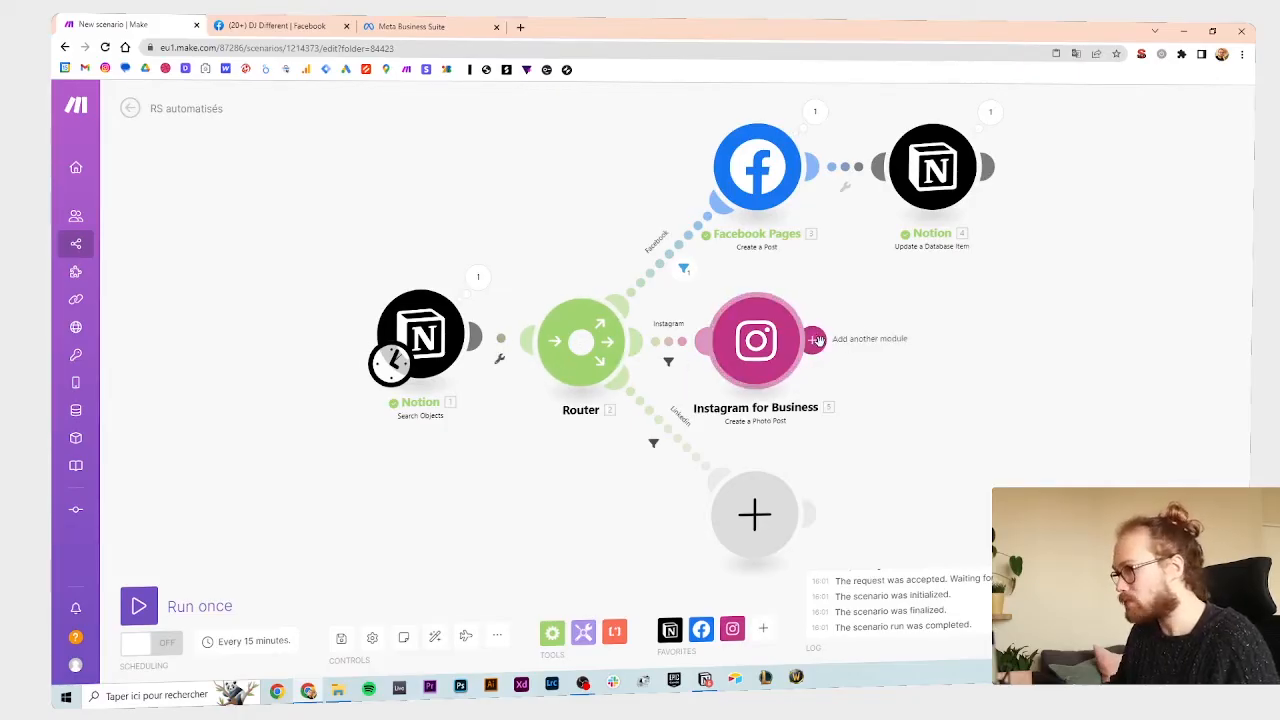
- Copy the Notion Update a Database Item module, attach the copy after the Instagram module and auto-align the scenario
right_click(948, 167)
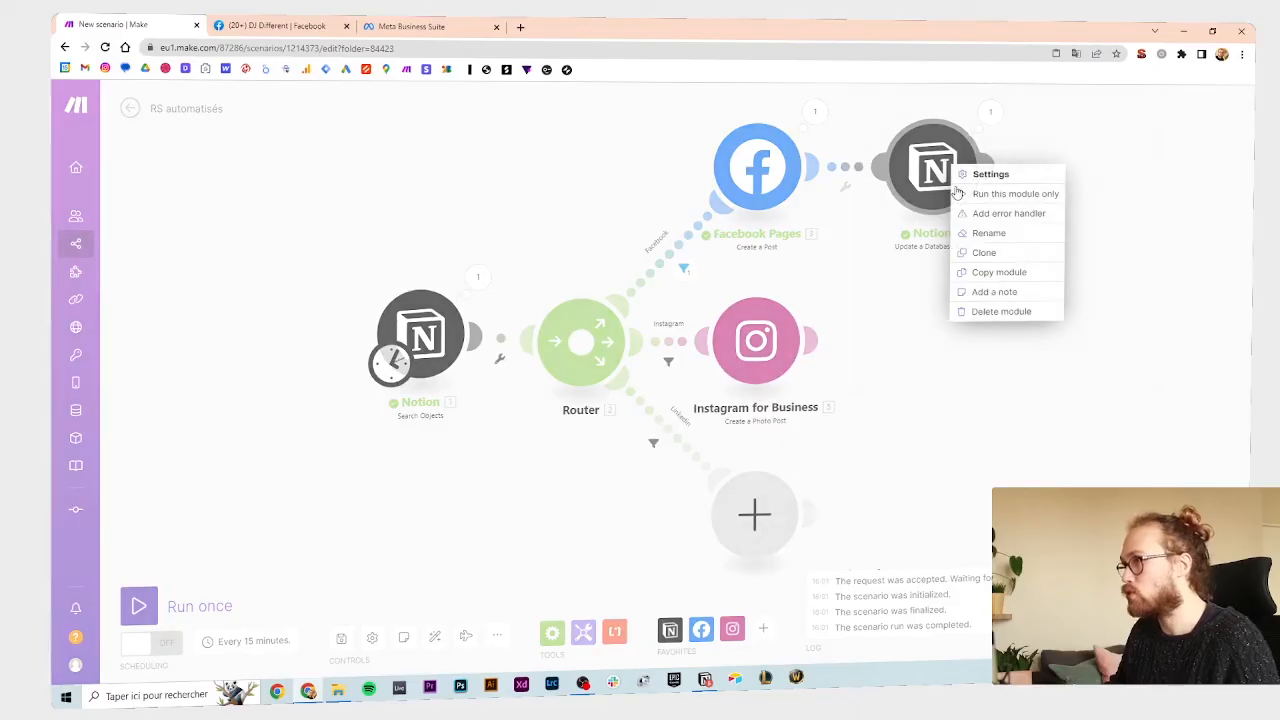
left_click(995, 272)
right_click(875, 341)
left_click(906, 366)
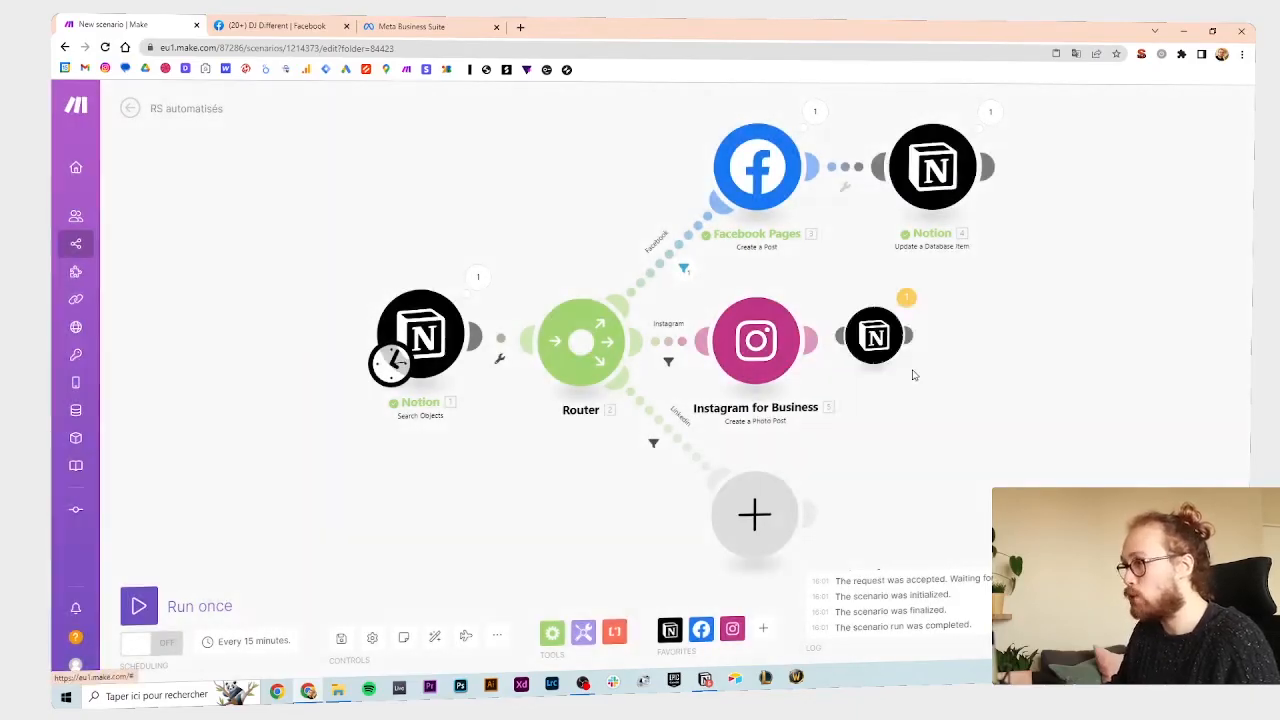
left_click_drag(866, 347, 925, 382)
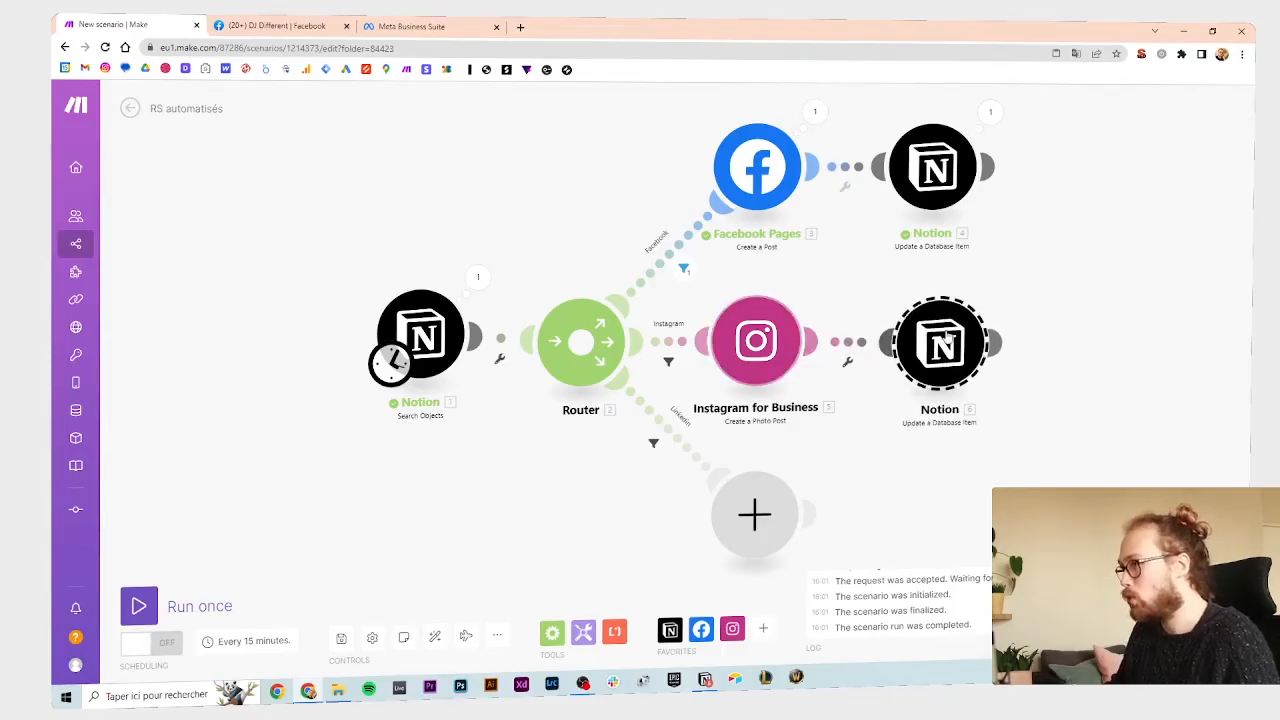
left_click(434, 636)
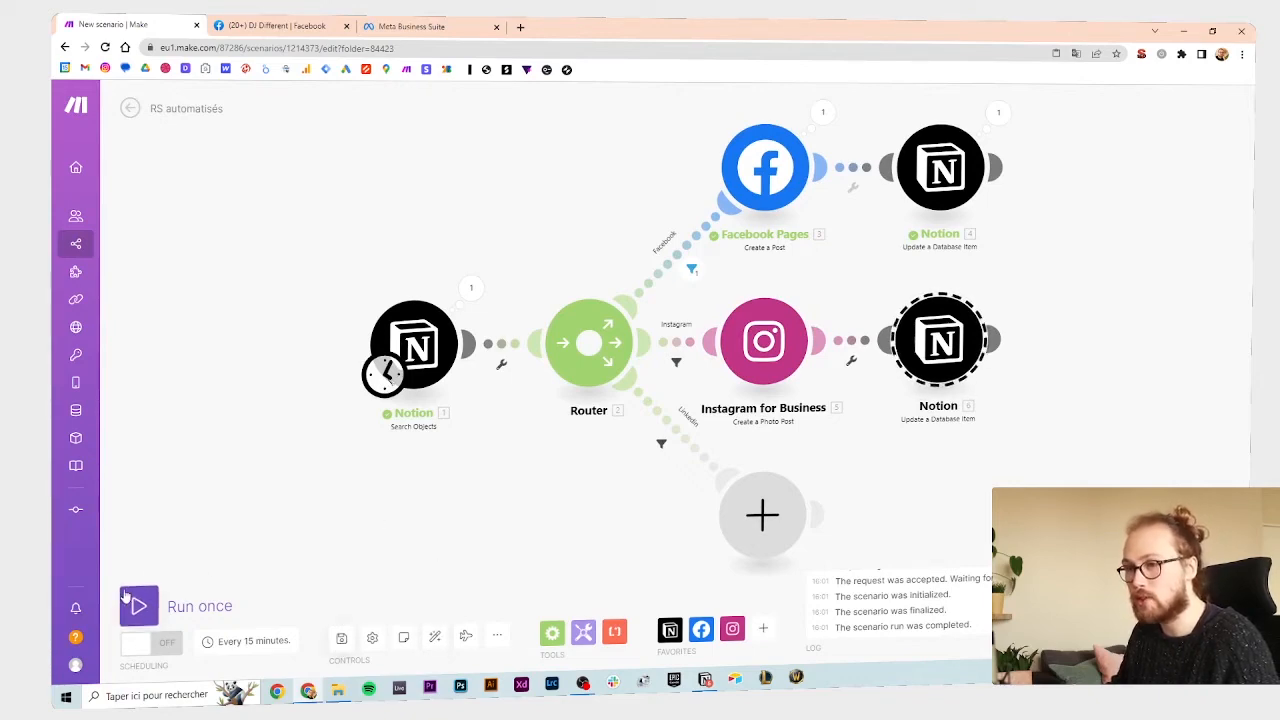
- Switch to Notion and review the calendar's posts, the first post's image link and its Etat options
key("alt+Tab")
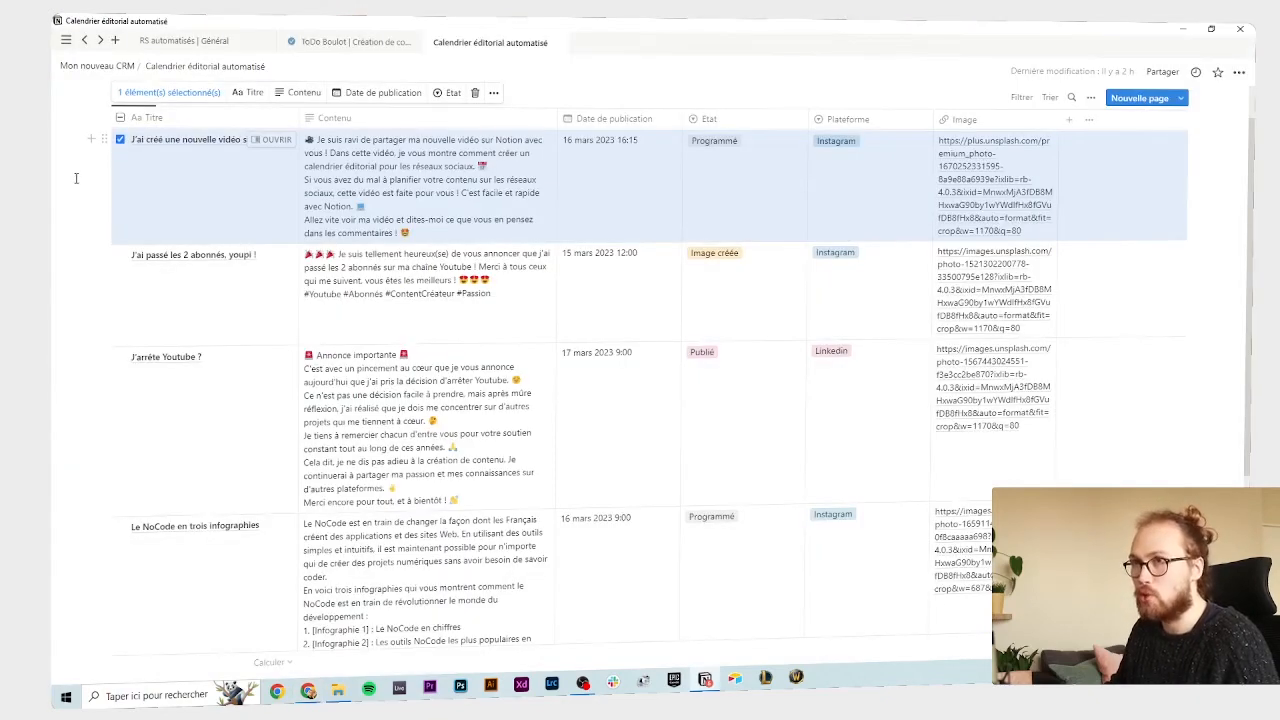
left_click(75, 178)
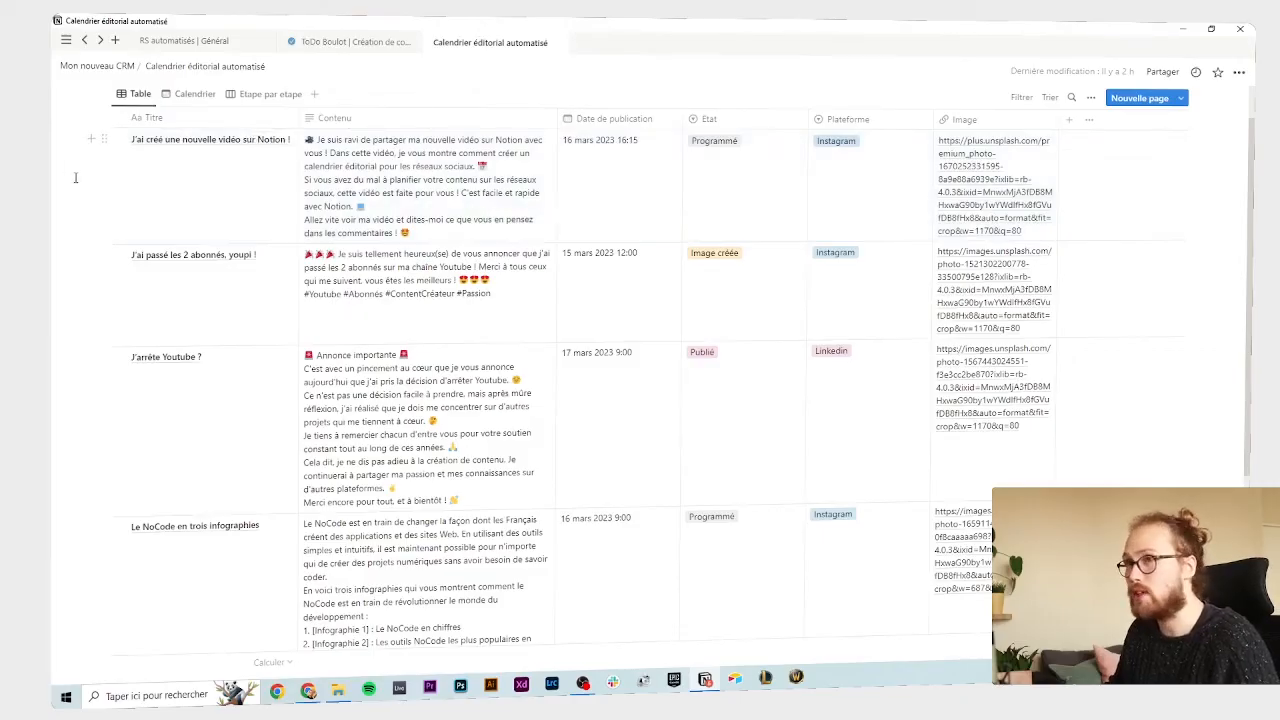
left_click_drag(75, 178, 185, 177)
scroll(290, 213, "down", 3)
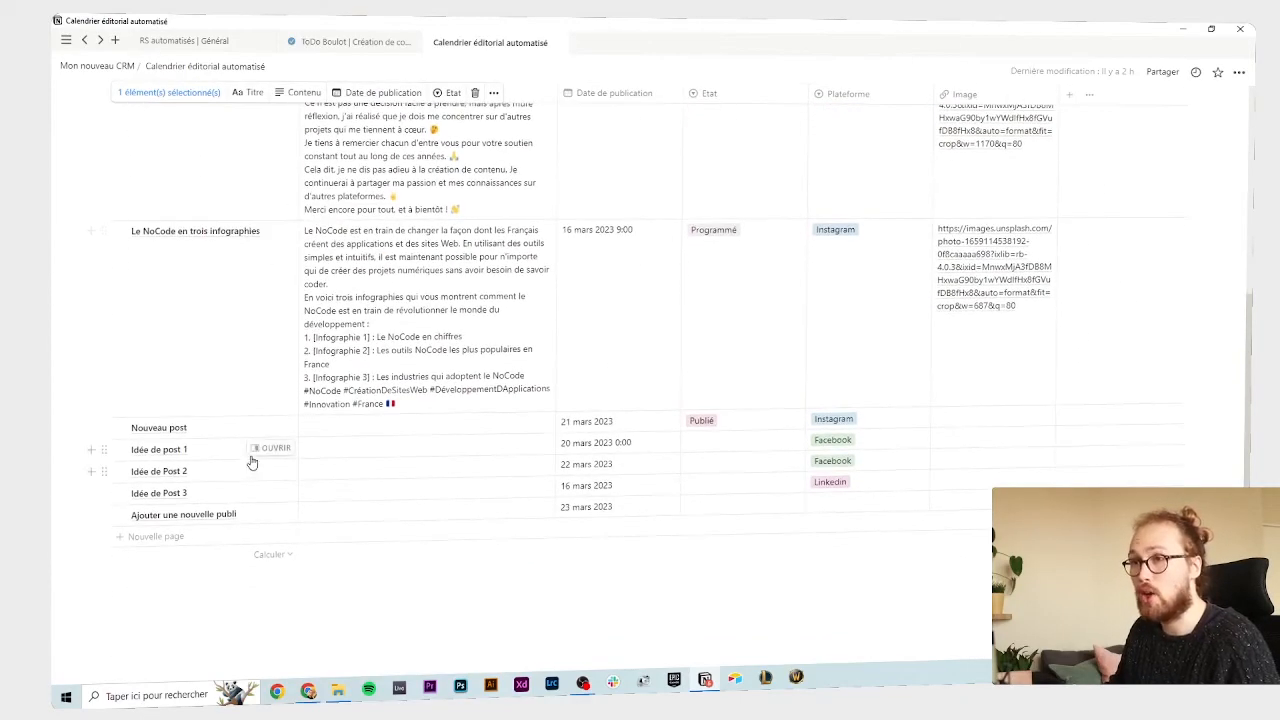
scroll(251, 457, "up", 5)
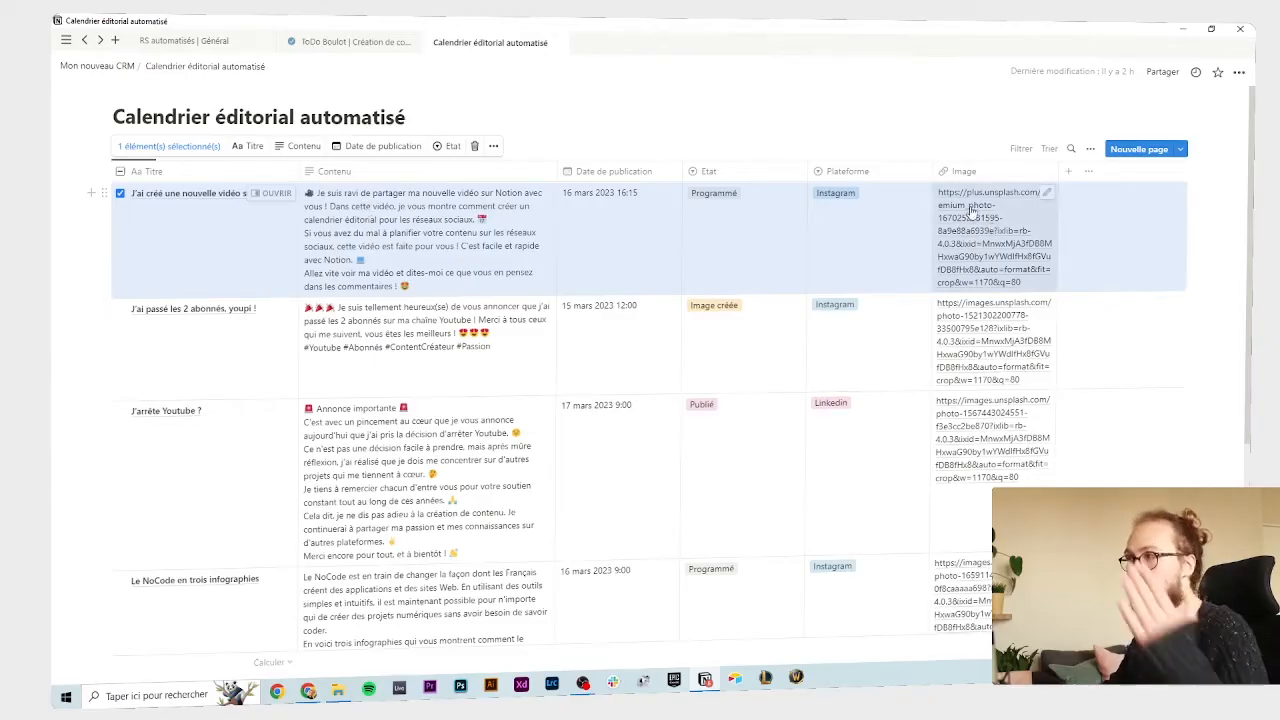
key("Escape")
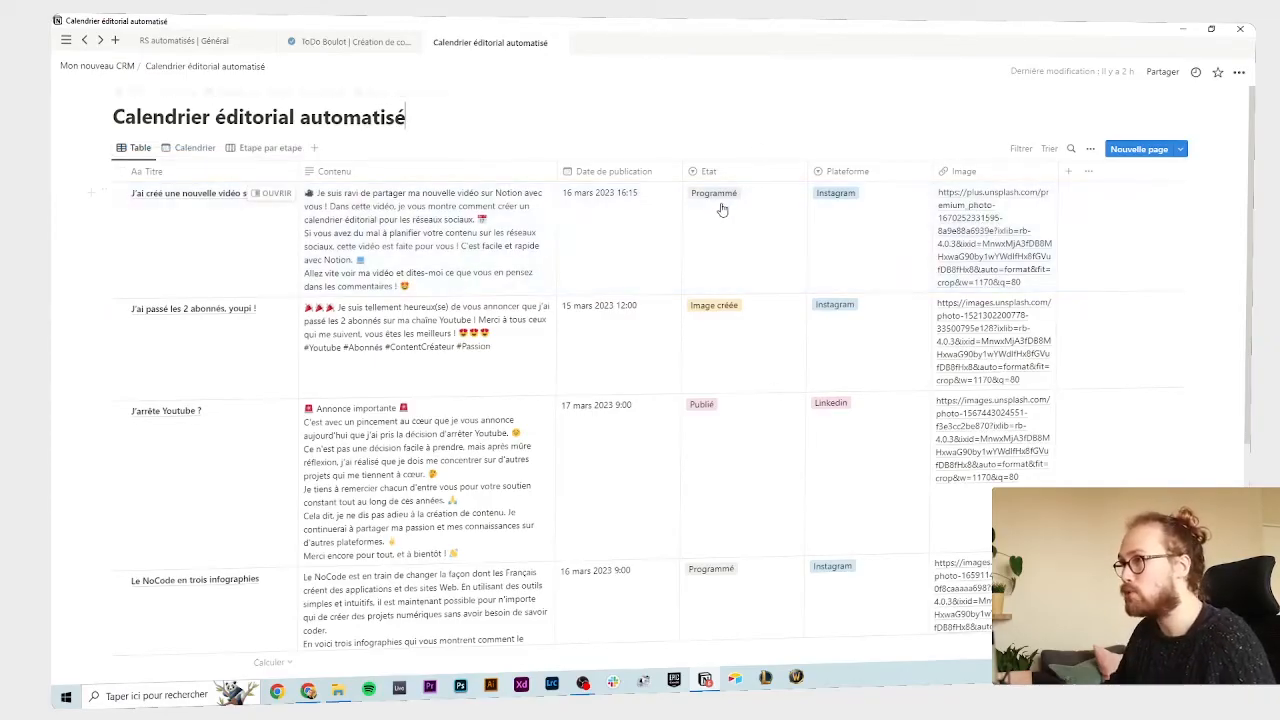
left_click(717, 197)
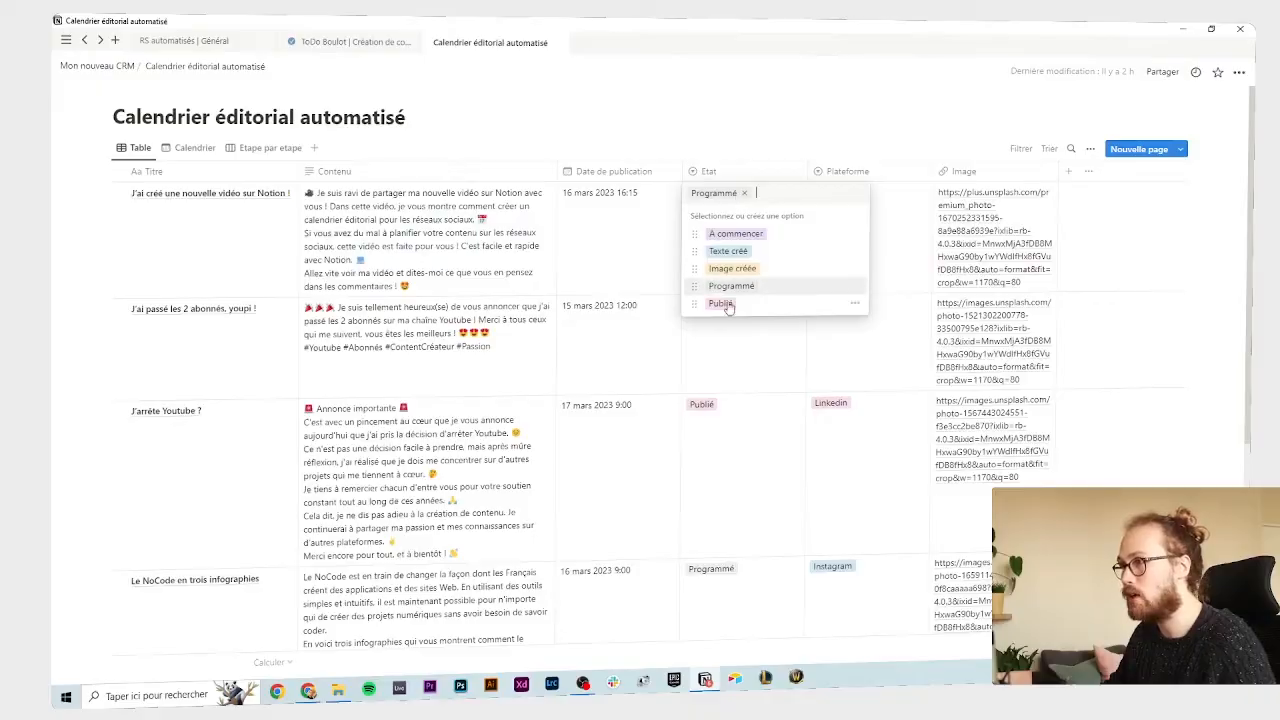
left_click(750, 106)
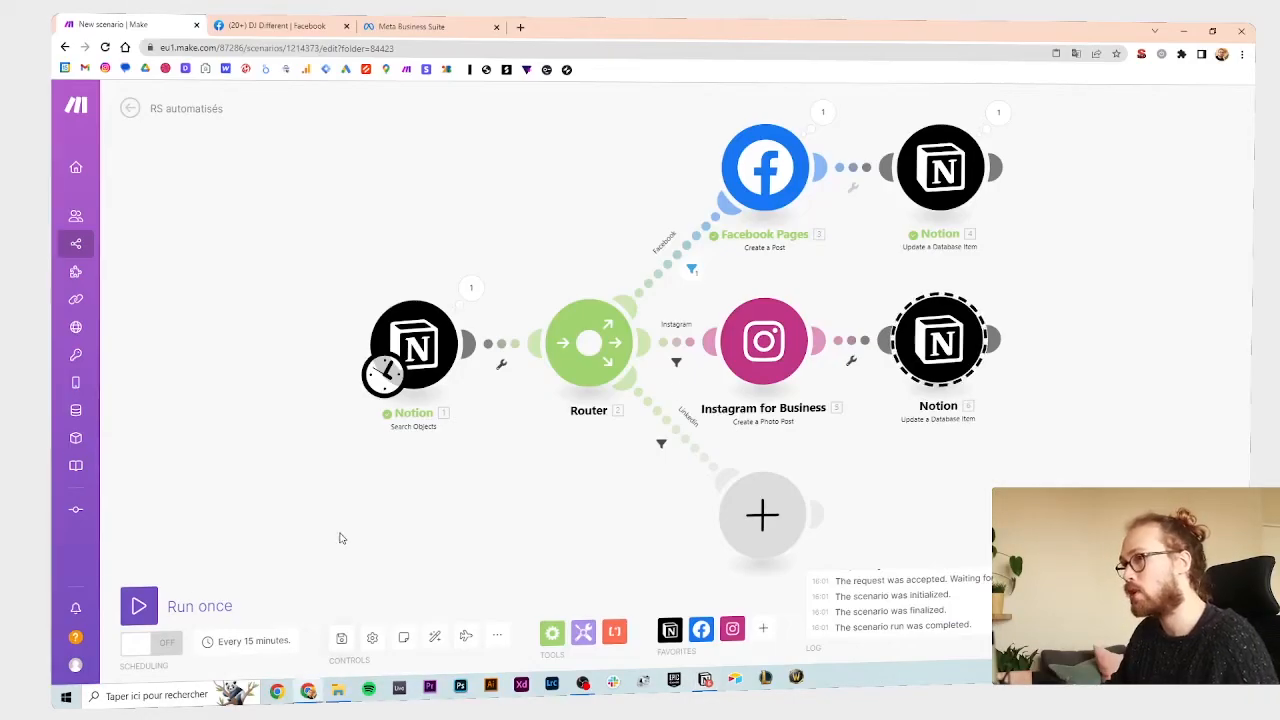
- Run the Make scenario once and check the first post's Etat in the Notion calendar
left_click(139, 606)
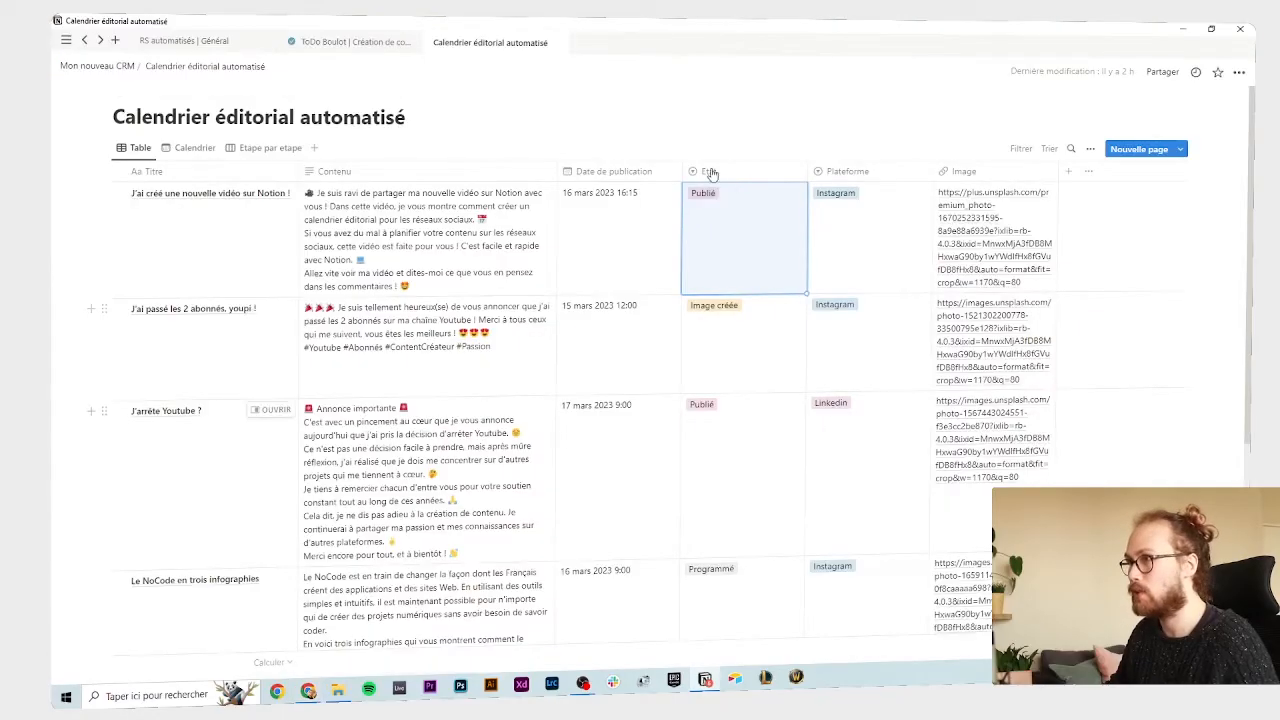
left_click(712, 122)
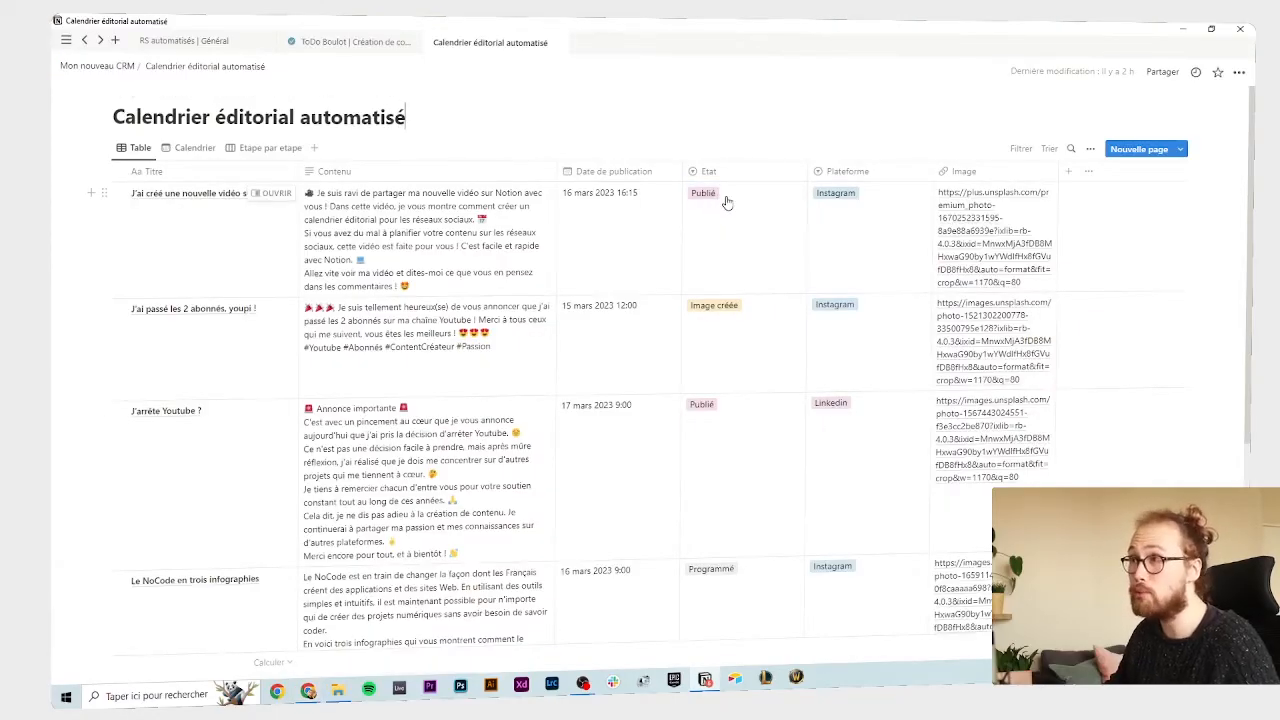
left_click(727, 202)
key("Escape")
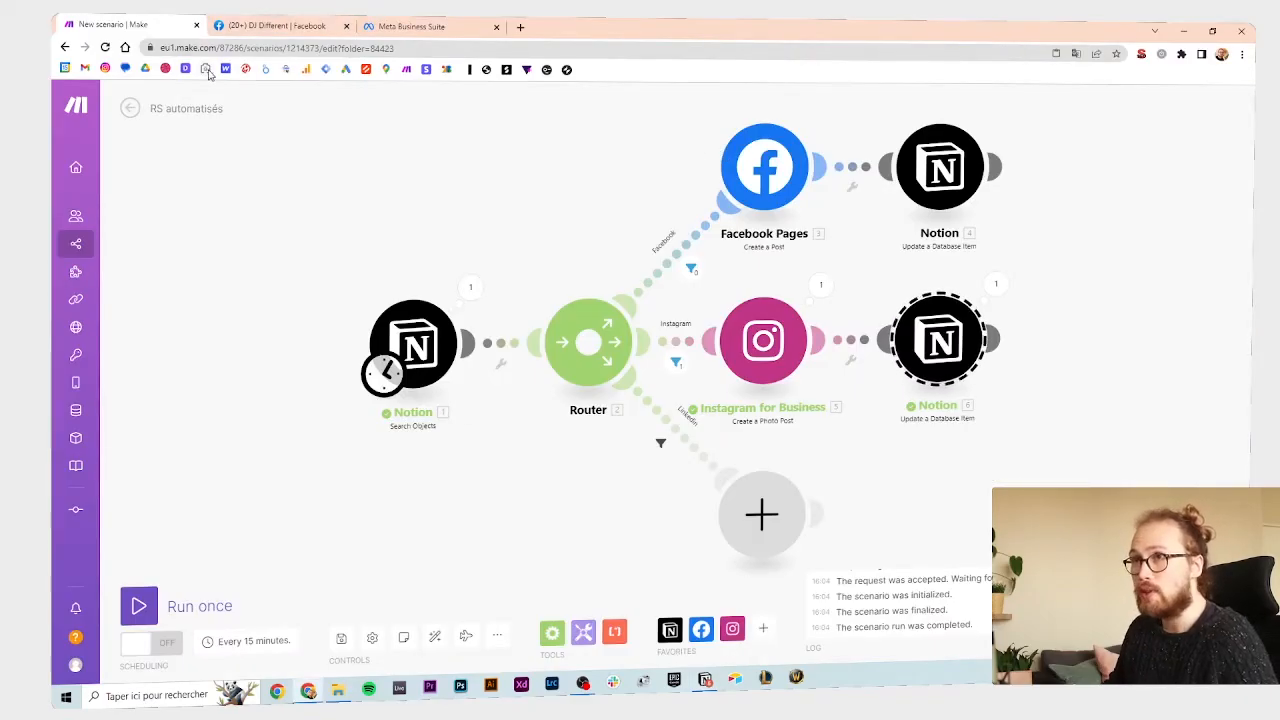
- Open the creator's Instagram profile in the browser and view the newly published photo post
left_click(105, 68)
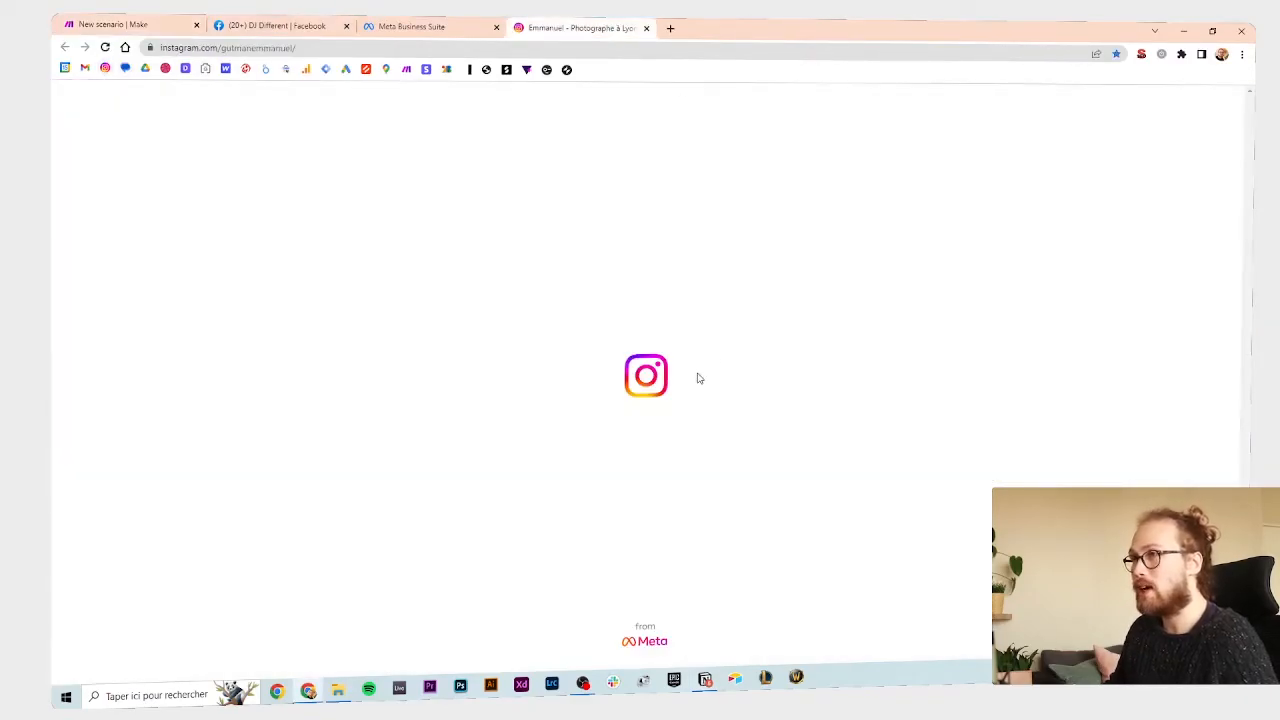
scroll(514, 430, "down", 3)
left_click(580, 448)
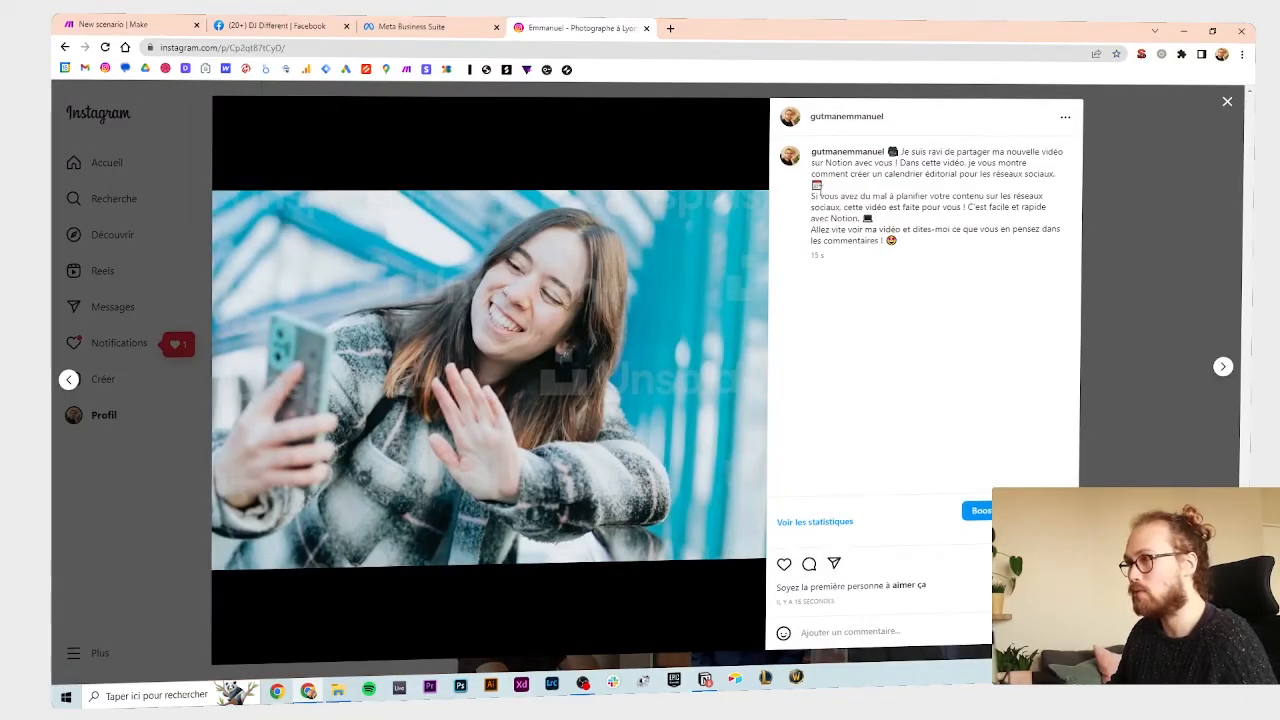
- Delete the published test post from the Instagram profile
left_click(1063, 118)
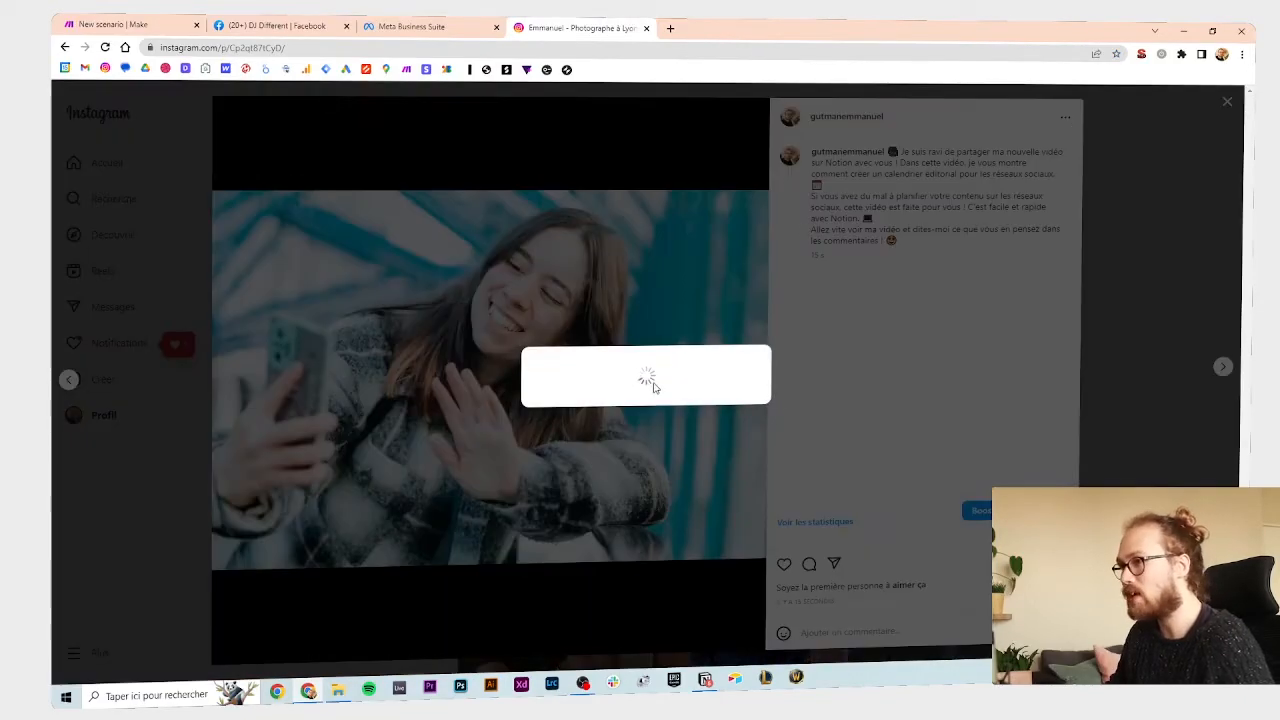
left_click(655, 260)
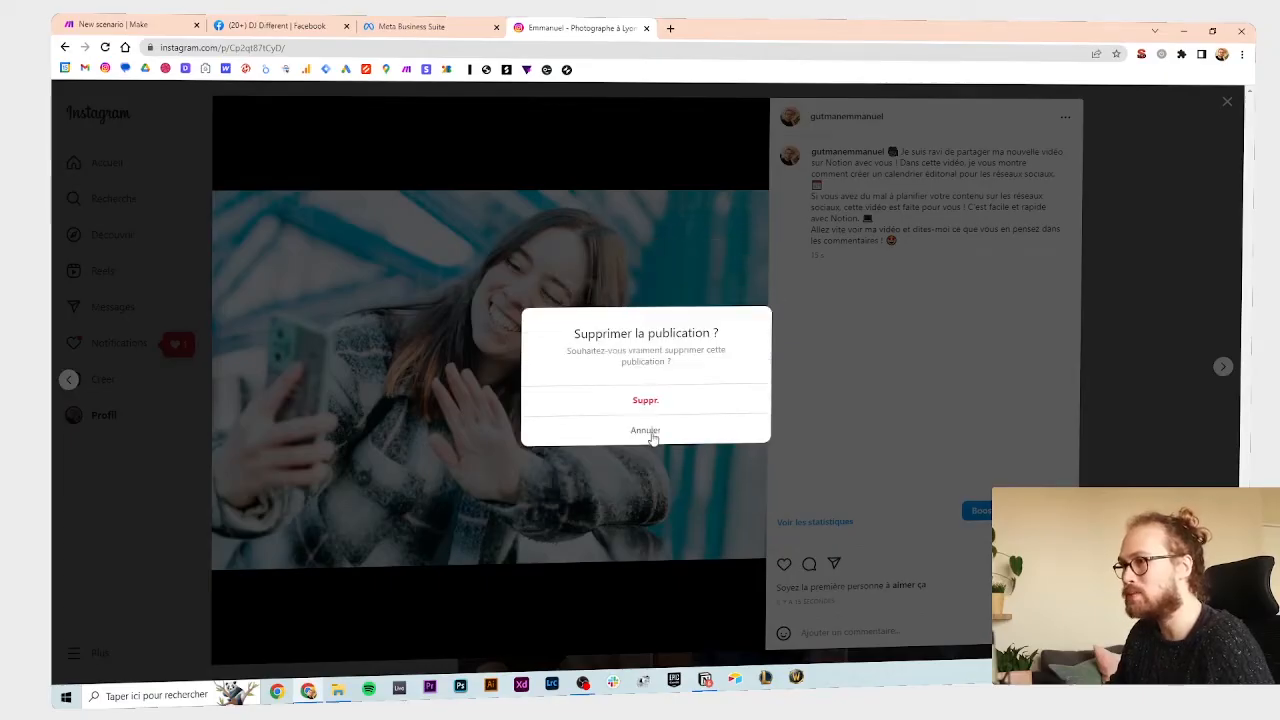
left_click(648, 400)
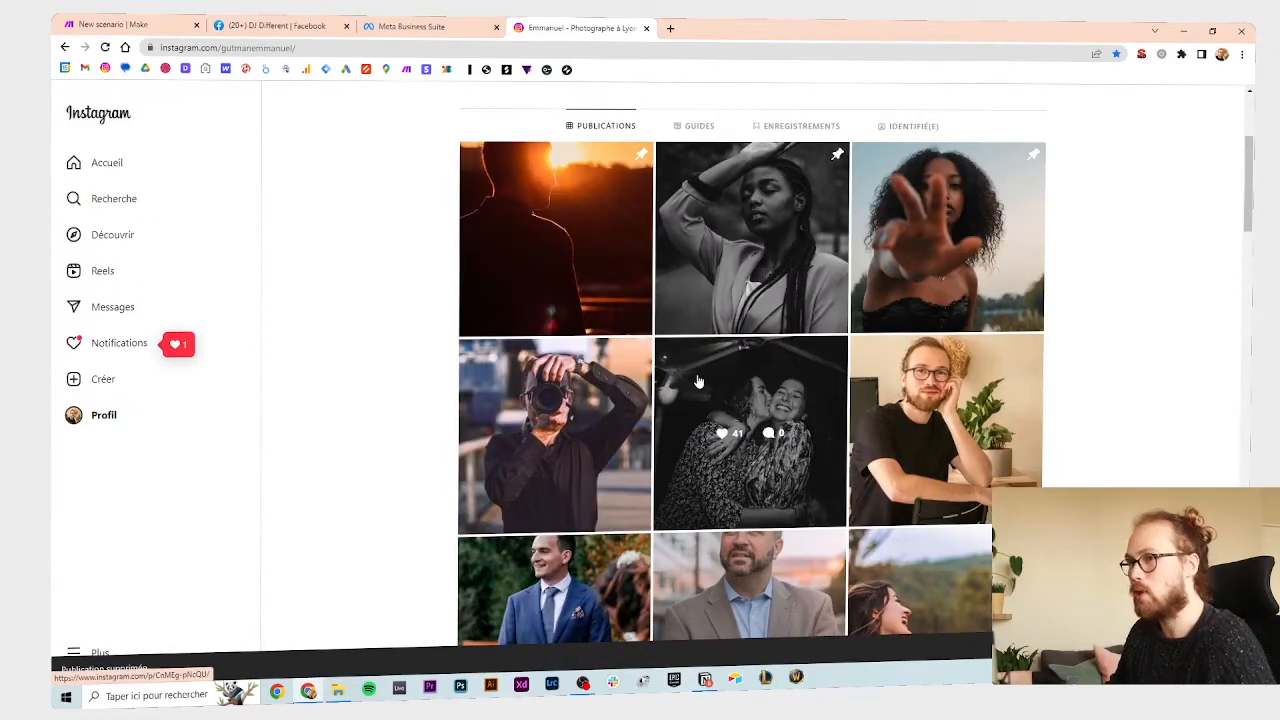
- Return to the Make scenario and pick the LinkedIn app for the empty module on the router's Linkedin branch
key("alt+Tab")
key("alt+Tab")
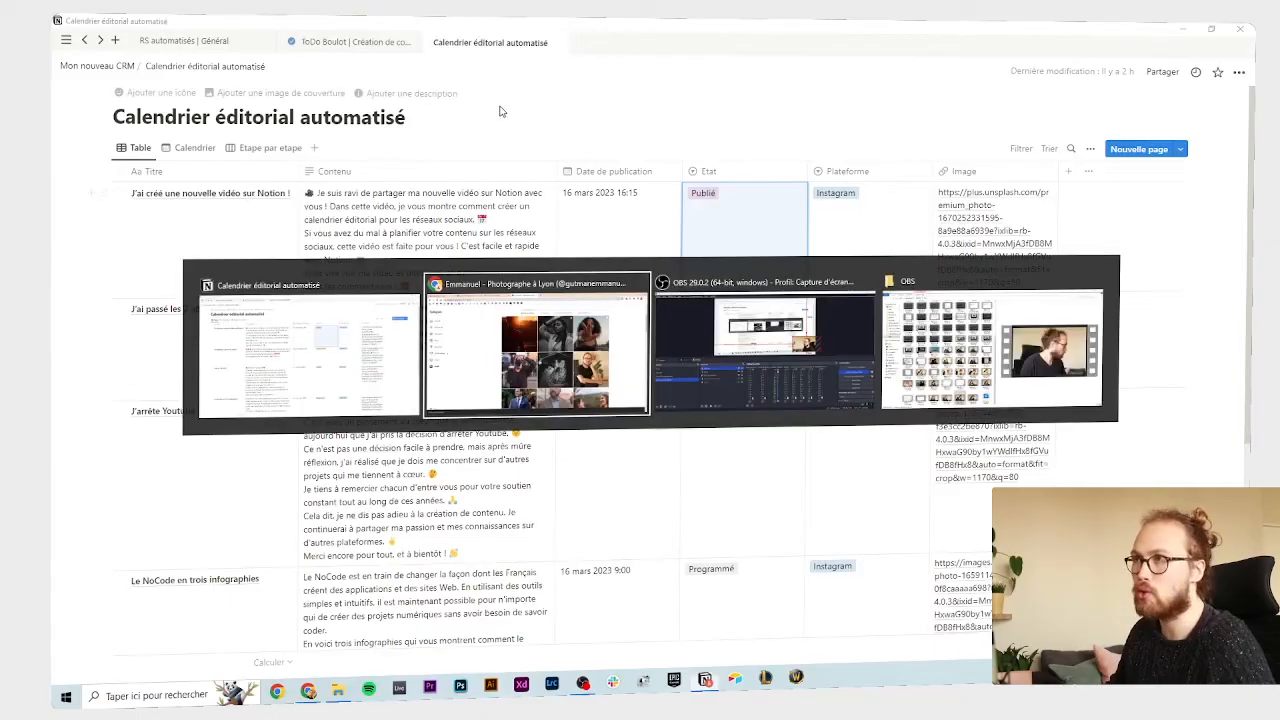
left_click(222, 22)
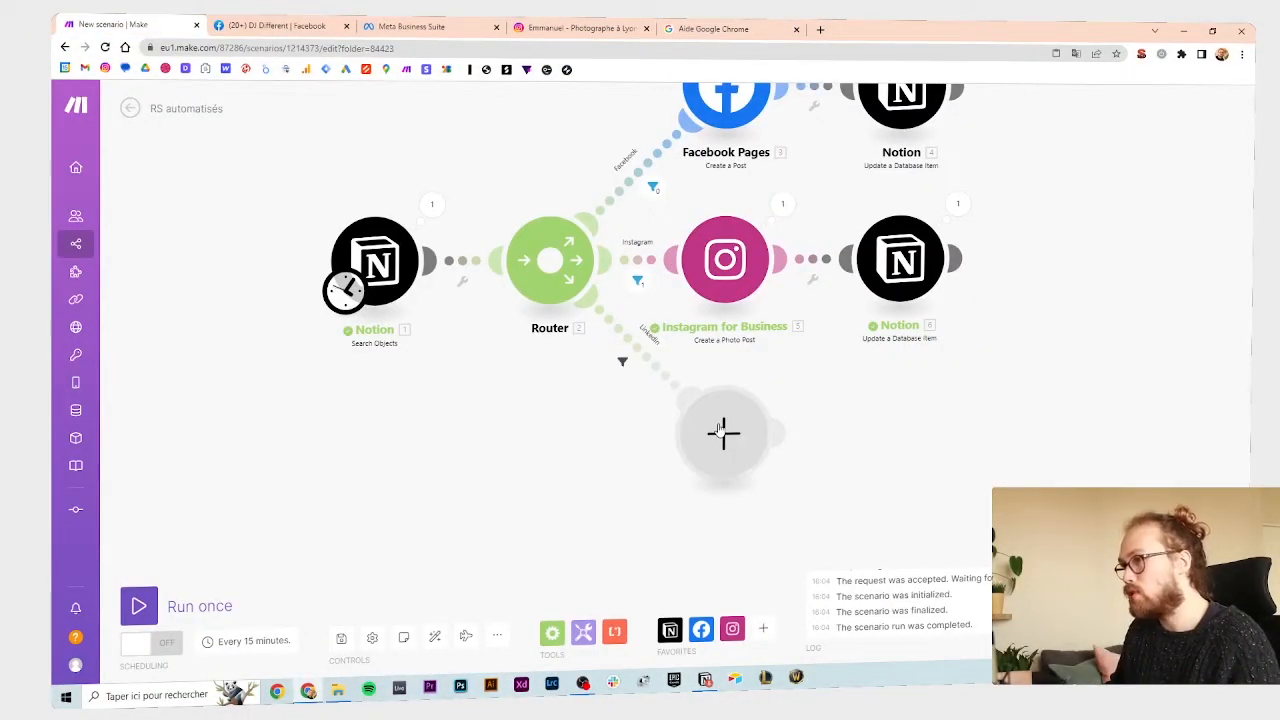
left_click(720, 430)
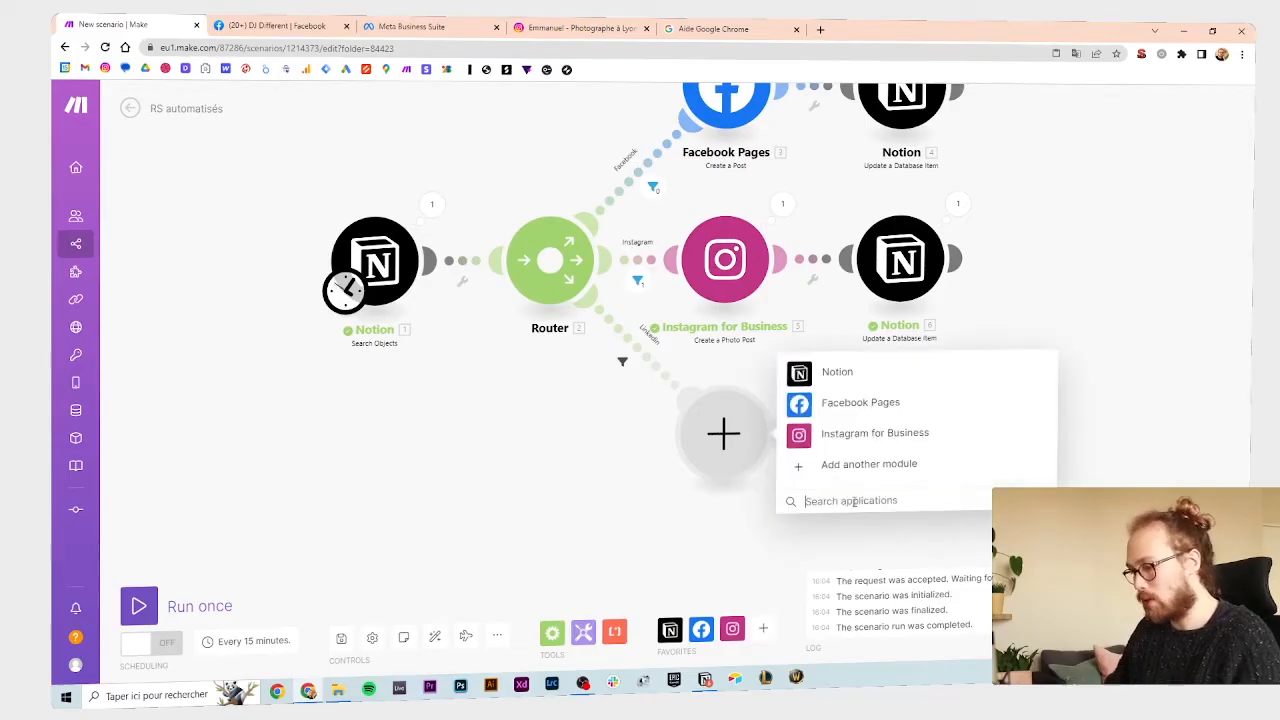
type("Linkedin")
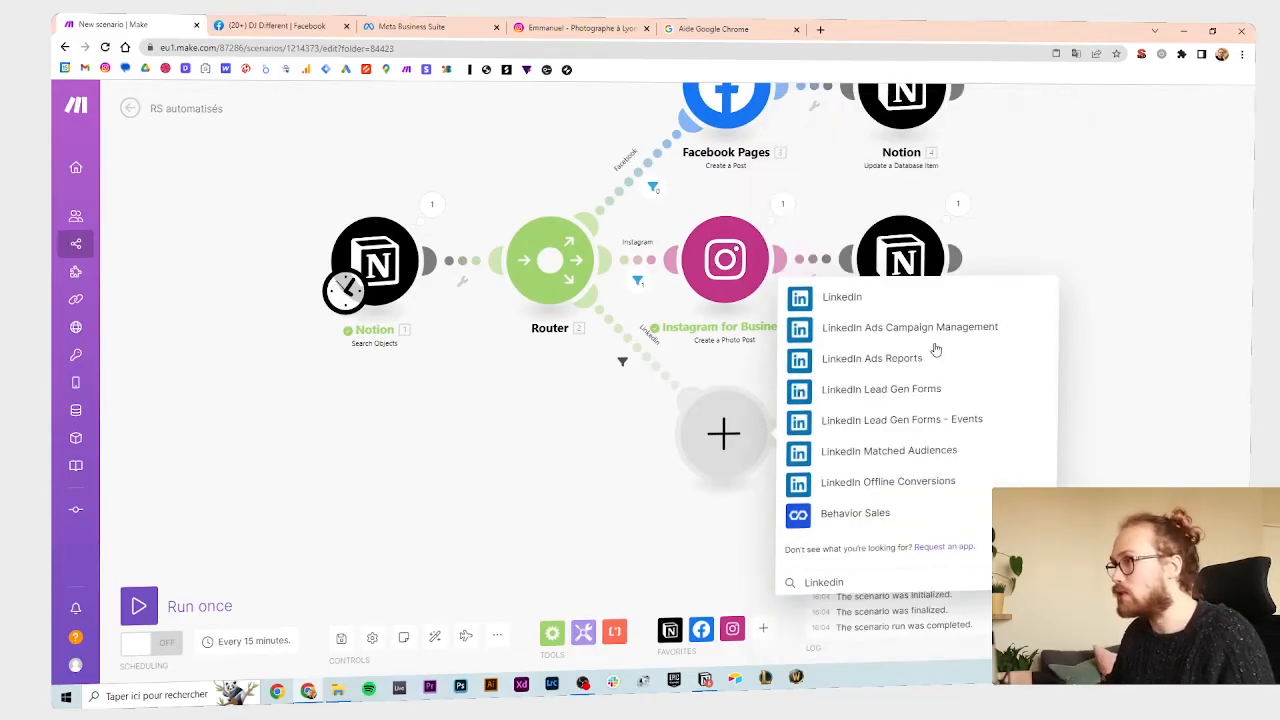
left_click(834, 300)
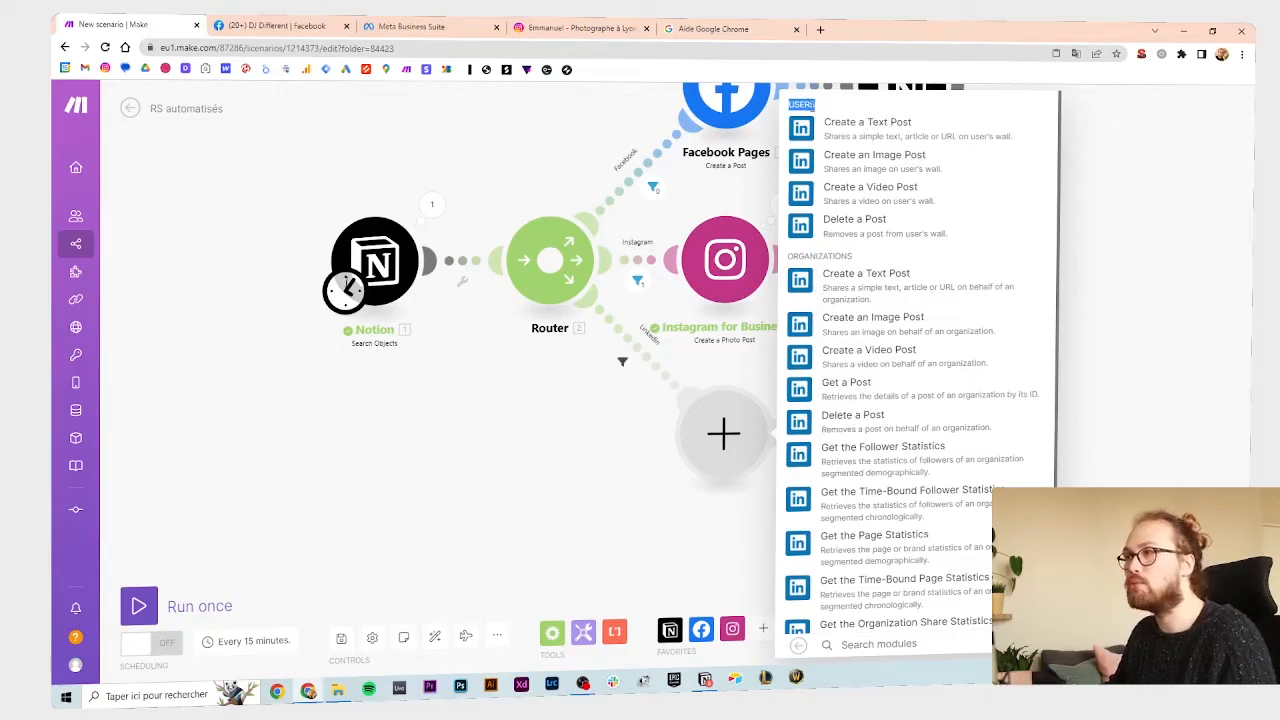
- Compare the LinkedIn post modules offered under Users with those offered under Organizations
double_click(819, 255)
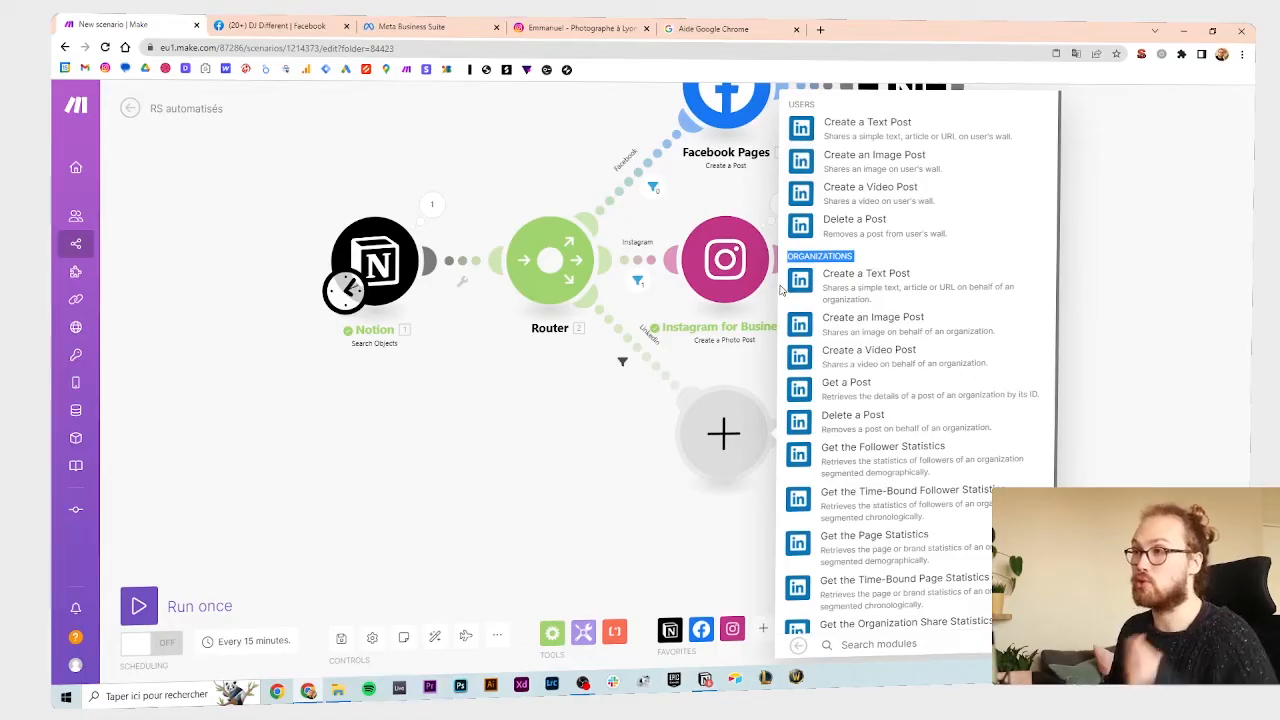
left_click(866, 258)
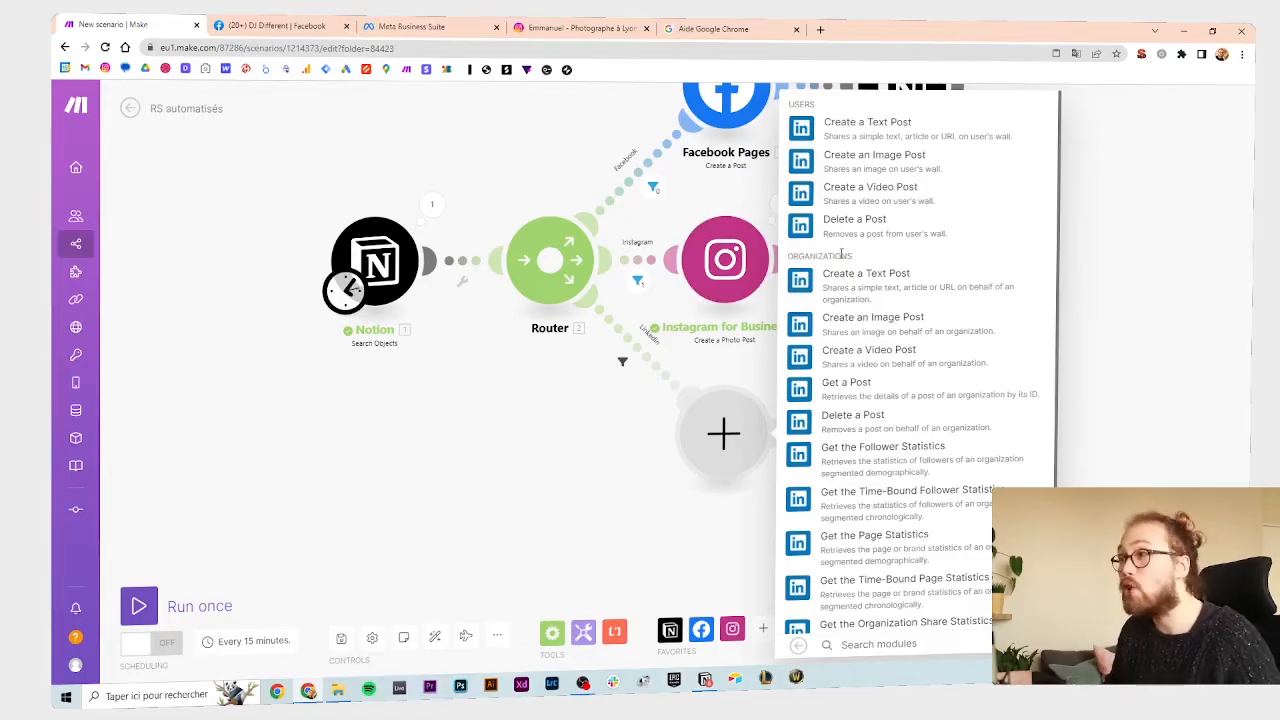
double_click(842, 255)
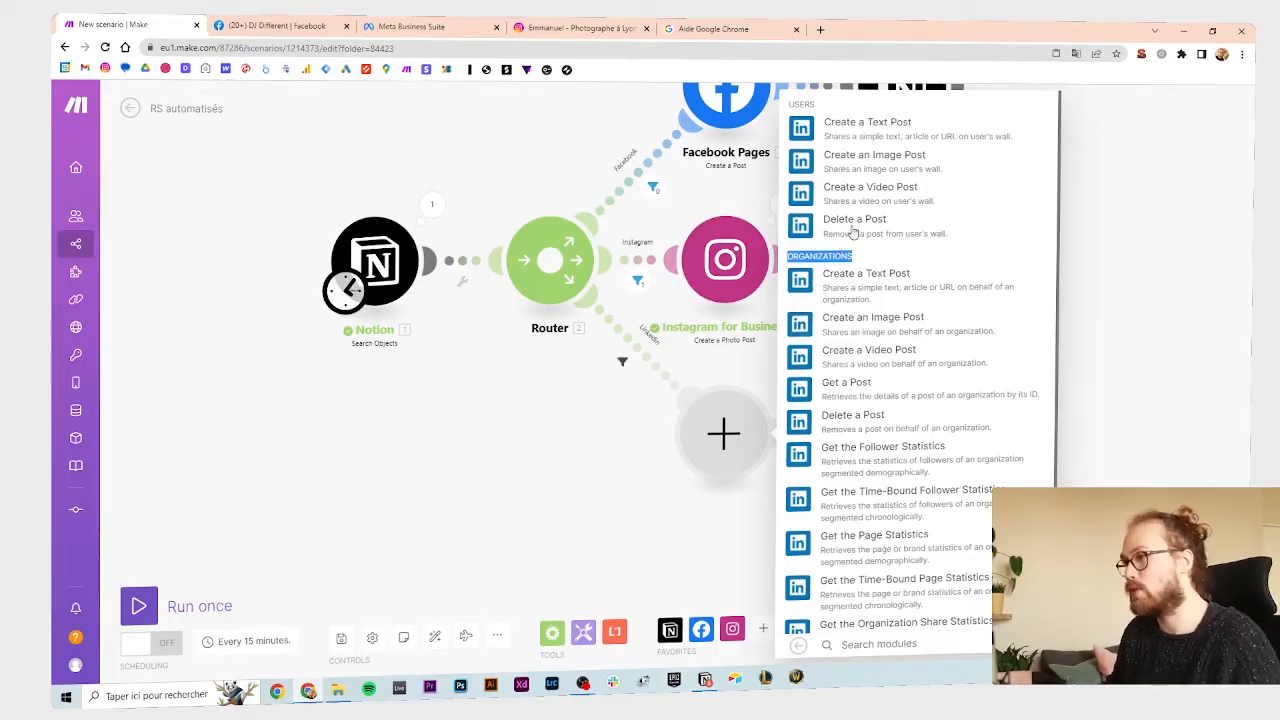
double_click(801, 104)
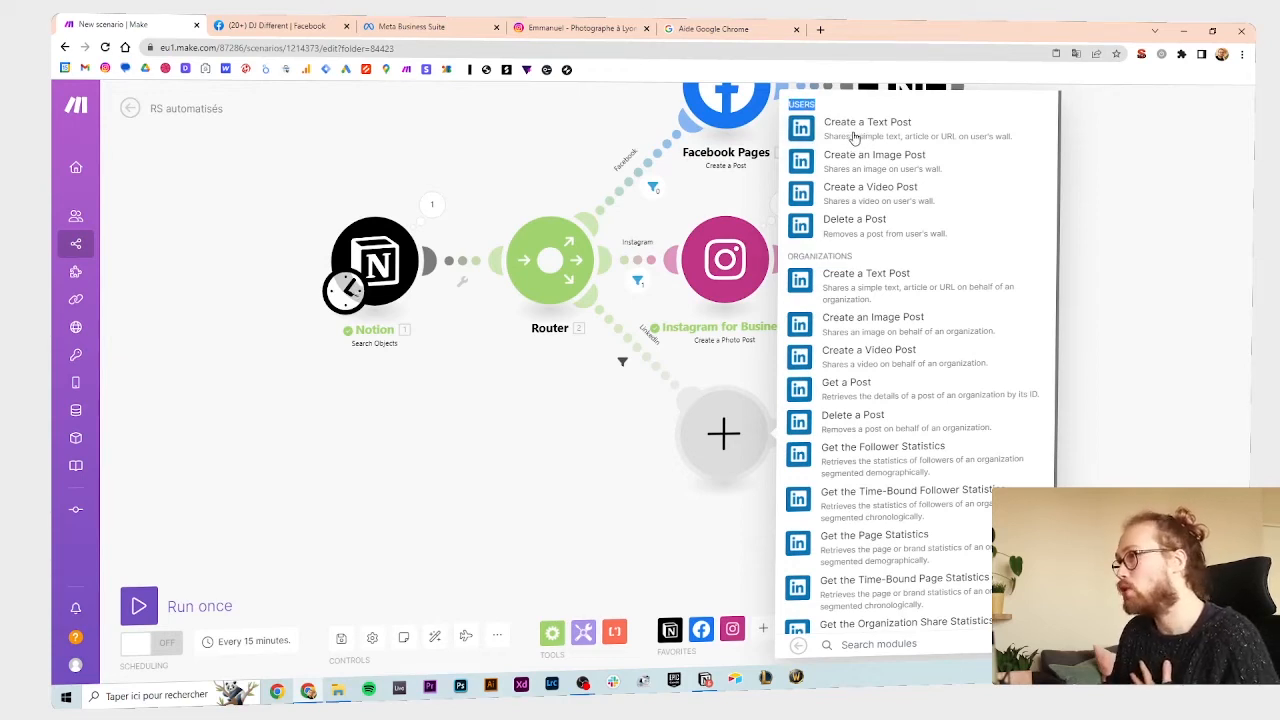
- Try the user-level LinkedIn Create an Image Post module on the Linkedin branch and examine its file fields
left_click(926, 163)
left_click(808, 267)
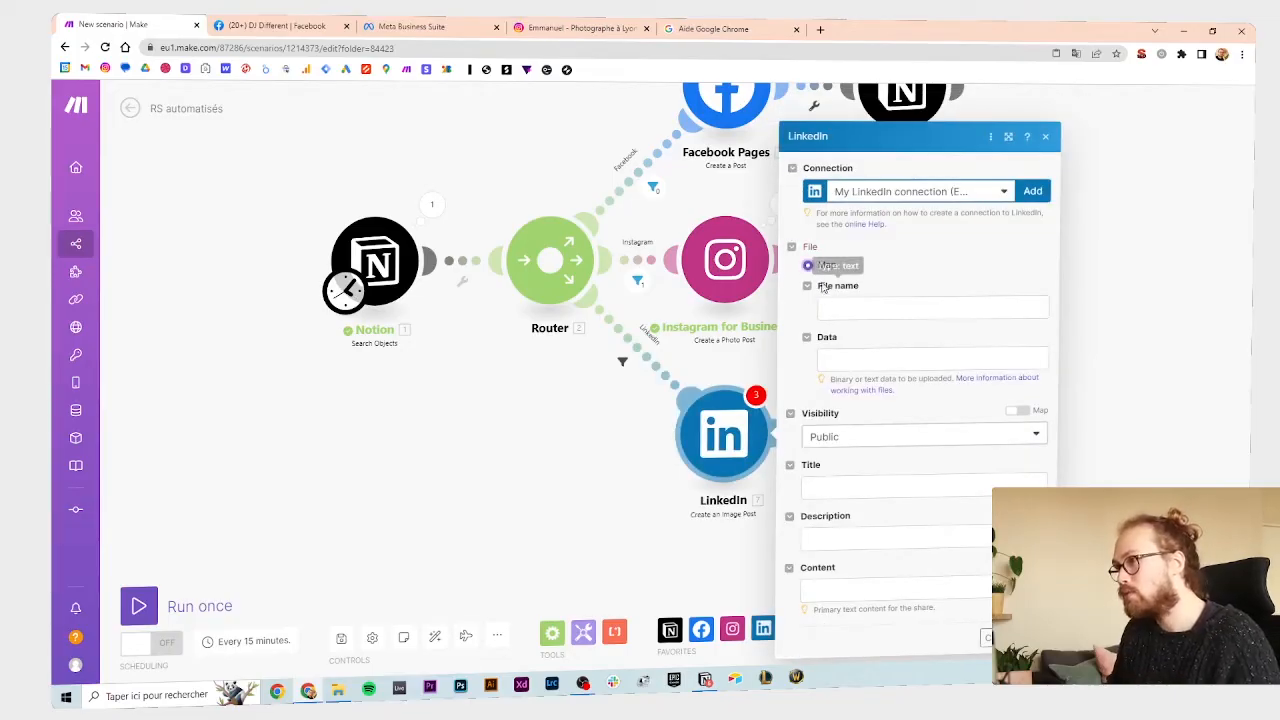
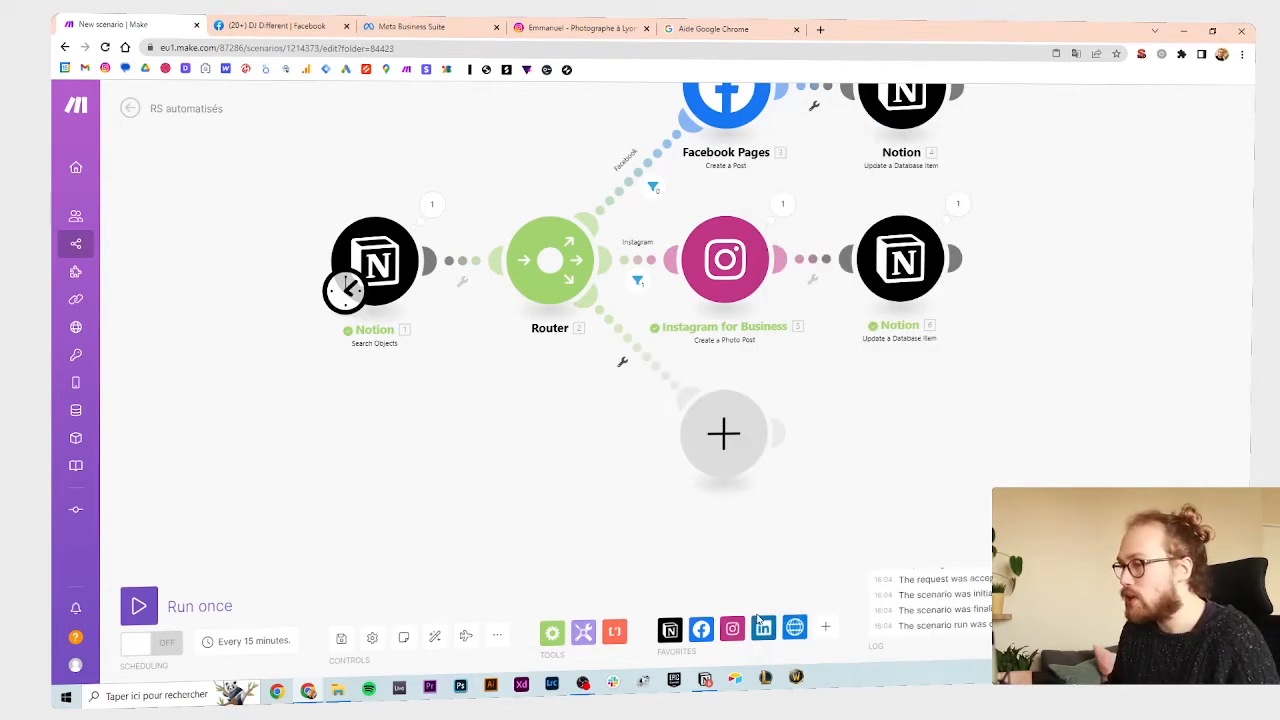
- Fill the empty module on the router's Linkedin branch with the HTTP Get a file action
left_click(723, 432)
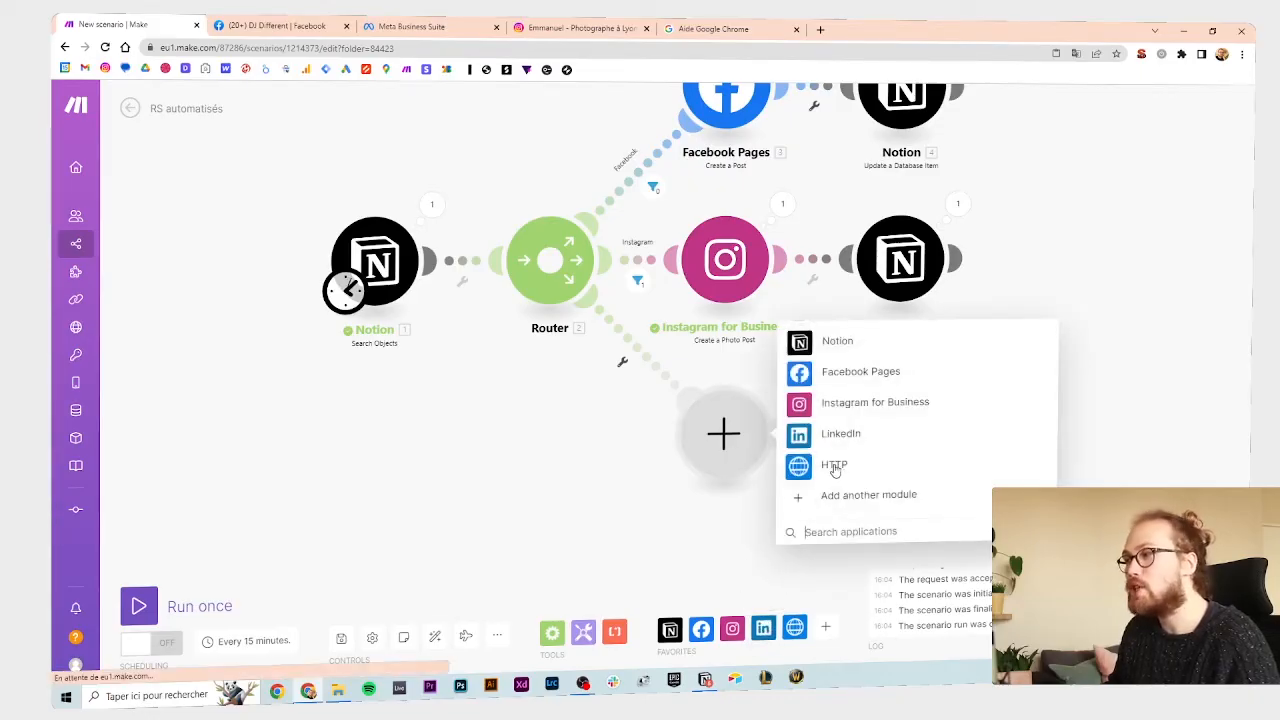
left_click(857, 531)
type("ht")
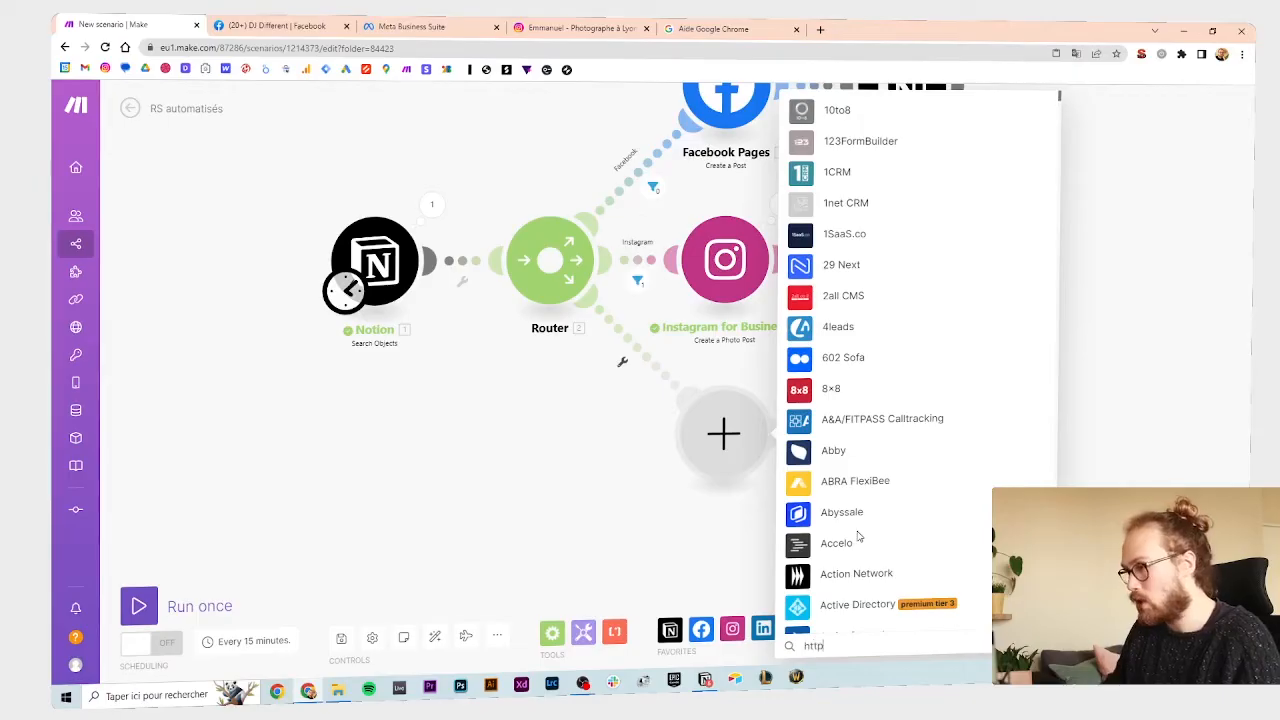
type("tp")
left_click(835, 393)
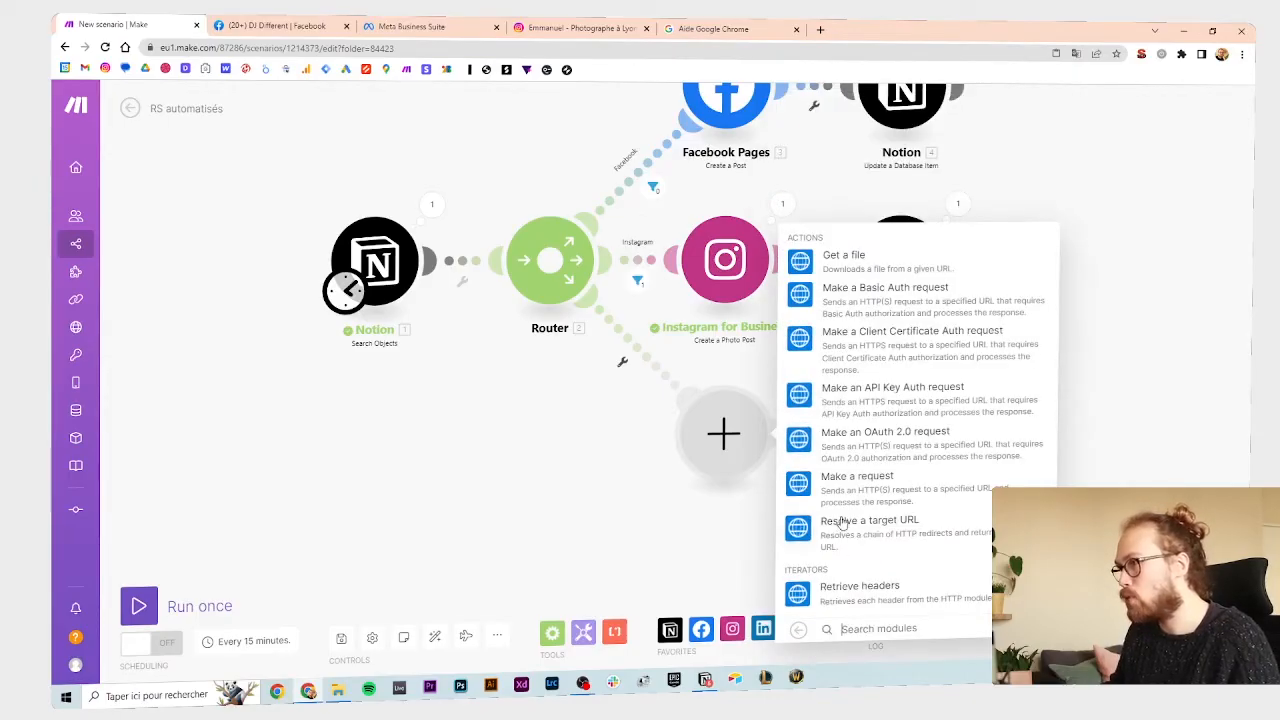
left_click(845, 258)
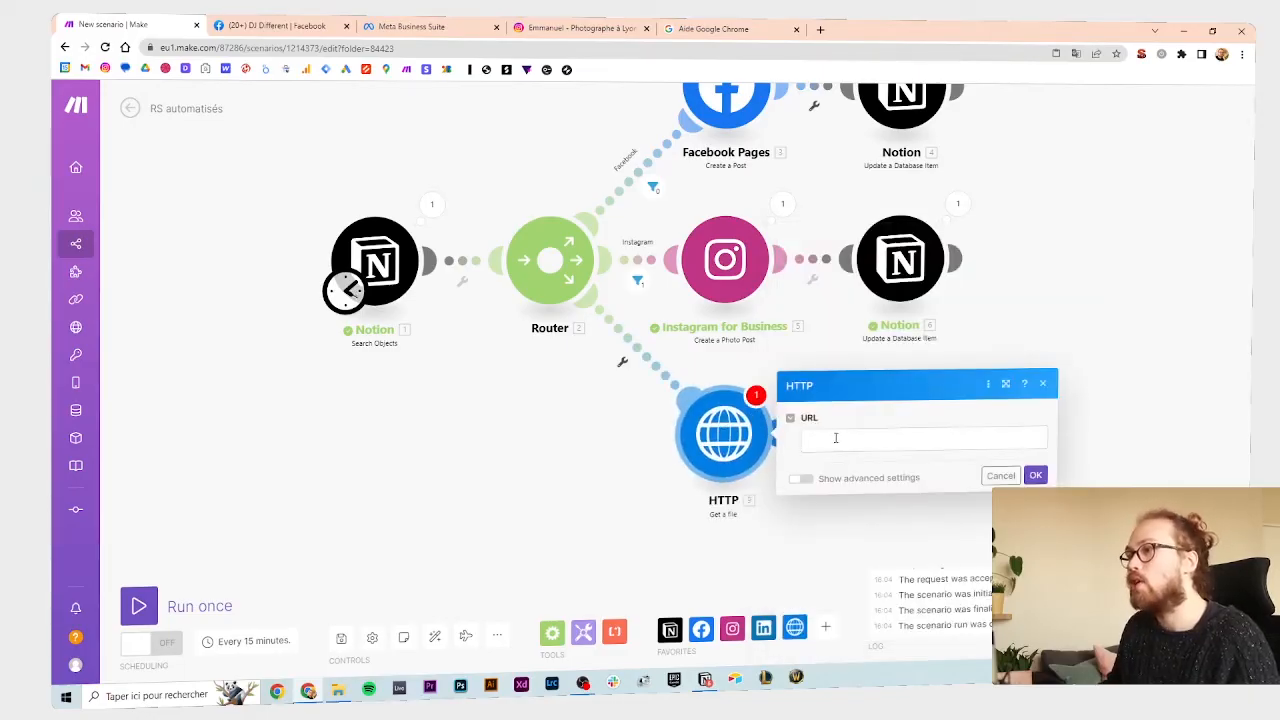
- Map the HTTP module's URL to the Image property from Notion Search Objects and save the module
left_click(835, 437)
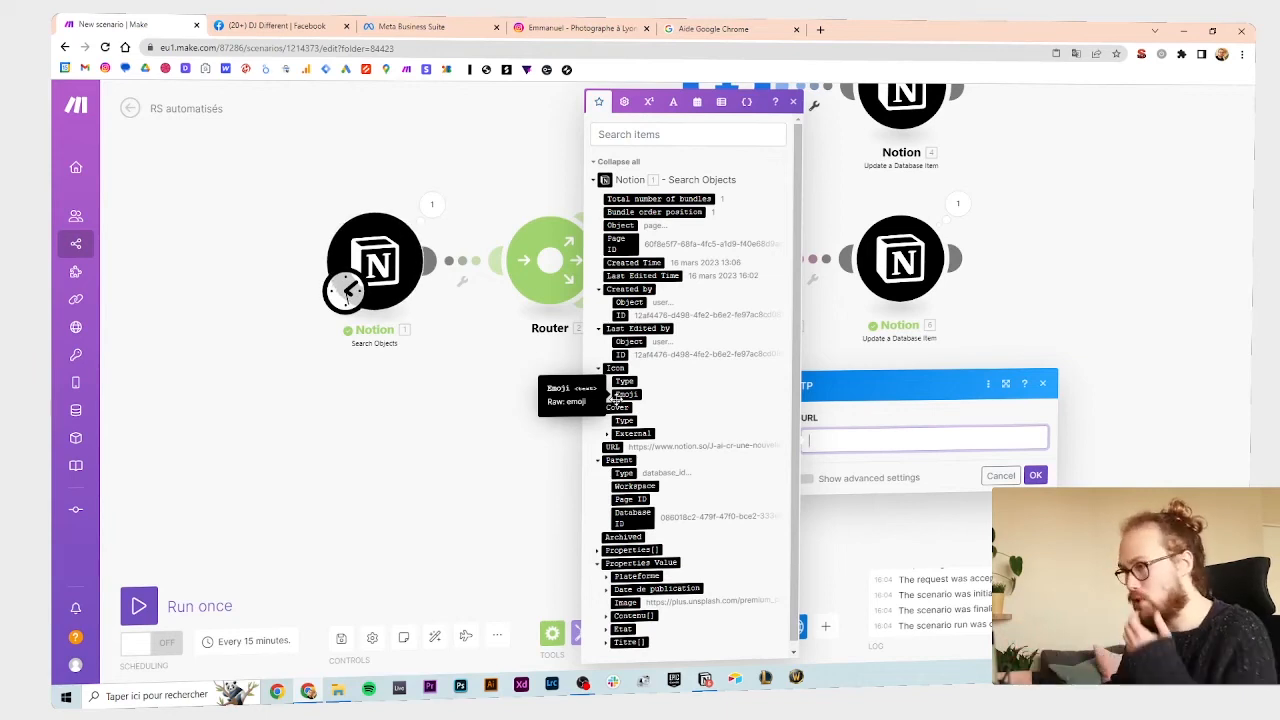
scroll(670, 500, "down", 1)
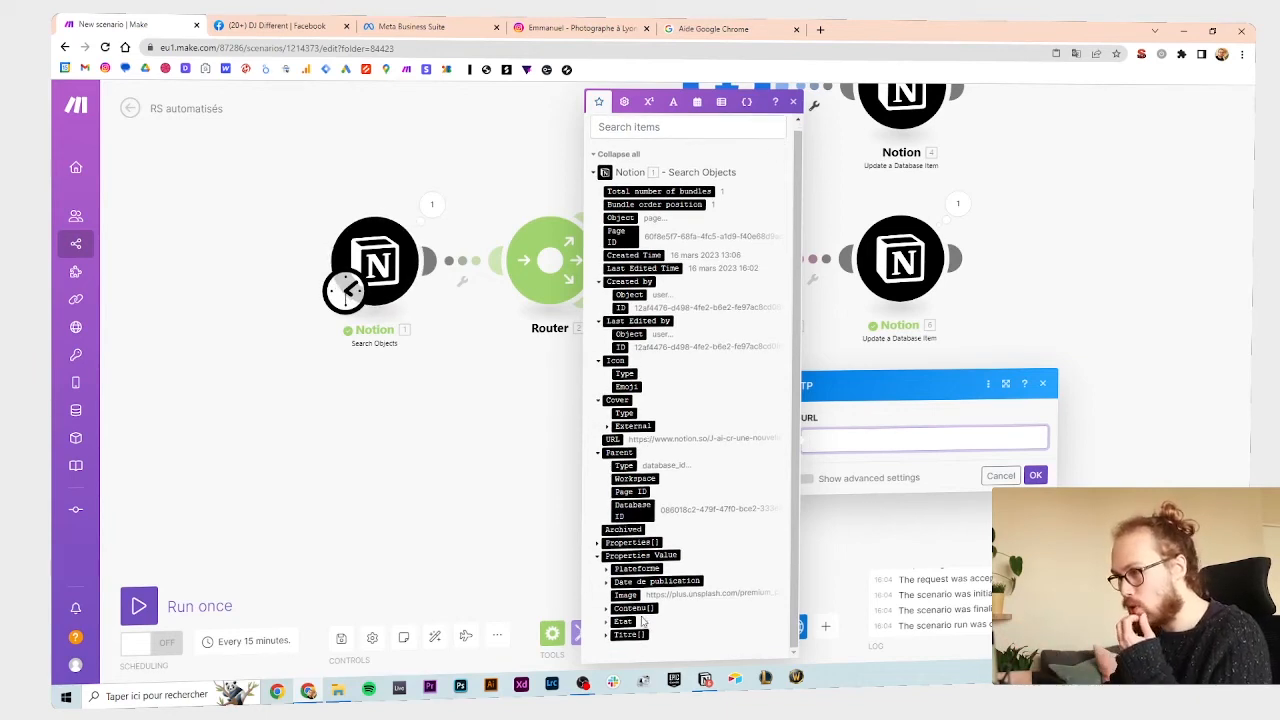
left_click(625, 595)
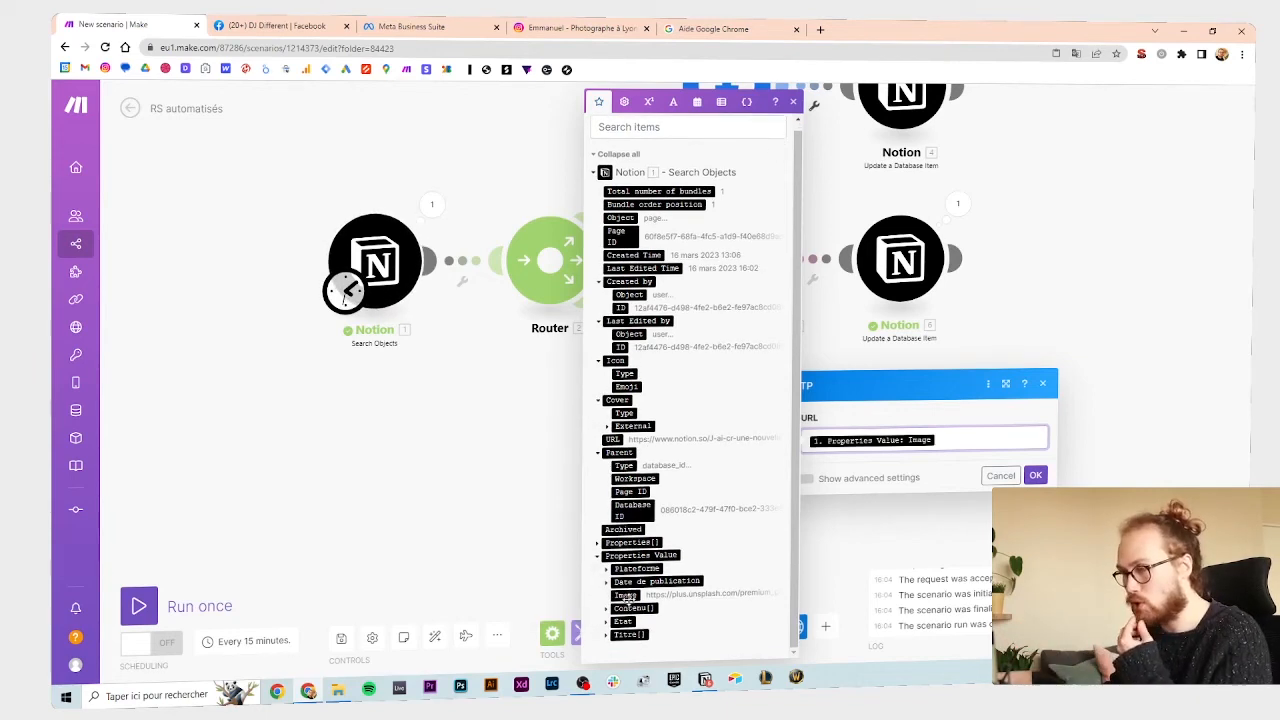
left_click(1035, 475)
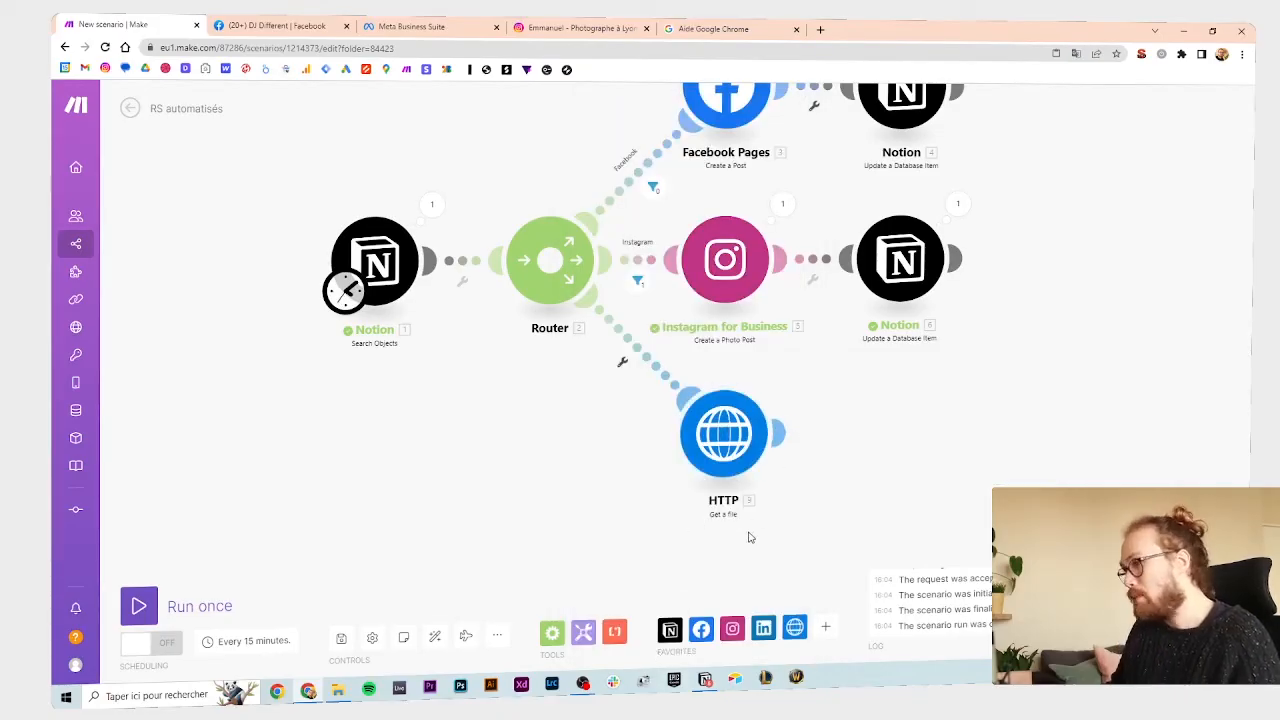
- Add a LinkedIn Create an Image Post module for users after the HTTP module
left_click(781, 431)
left_click(1012, 433)
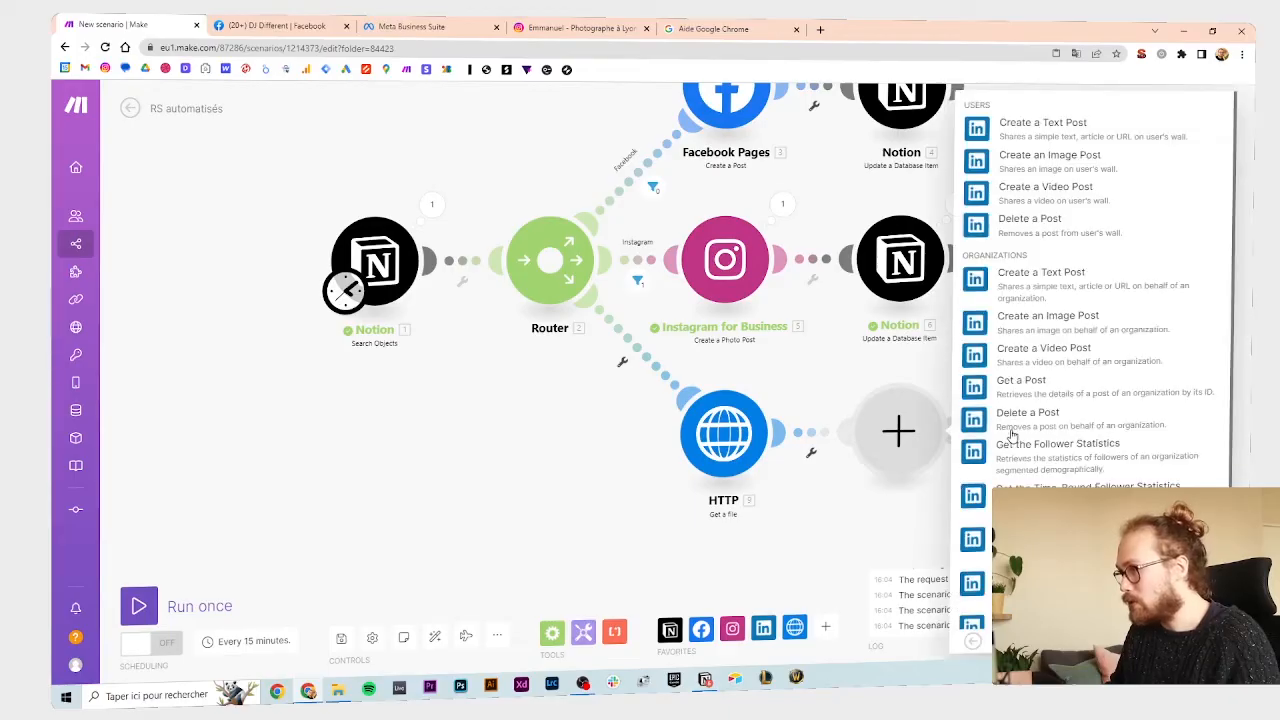
left_click(1012, 158)
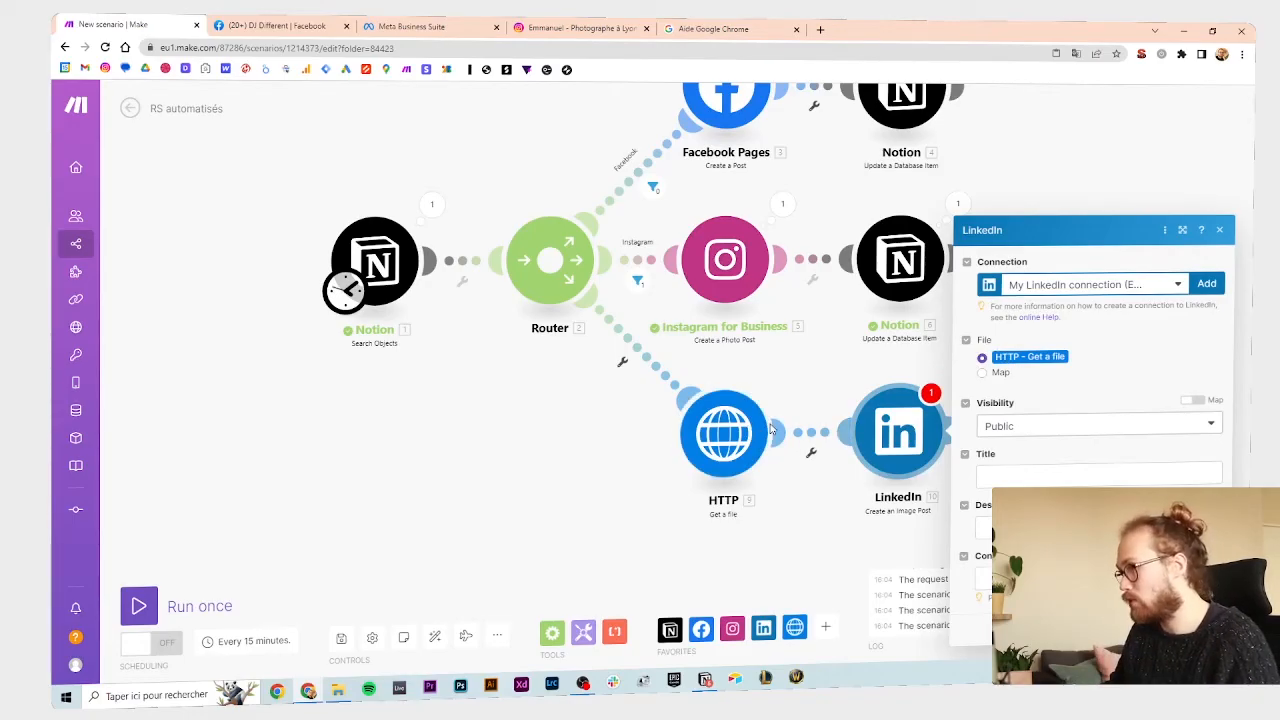
- Check the title column in the Notion calendar and map the LinkedIn post's Title to the Titre Plain Text value
left_click(1006, 474)
scroll(850, 437, "down", 2)
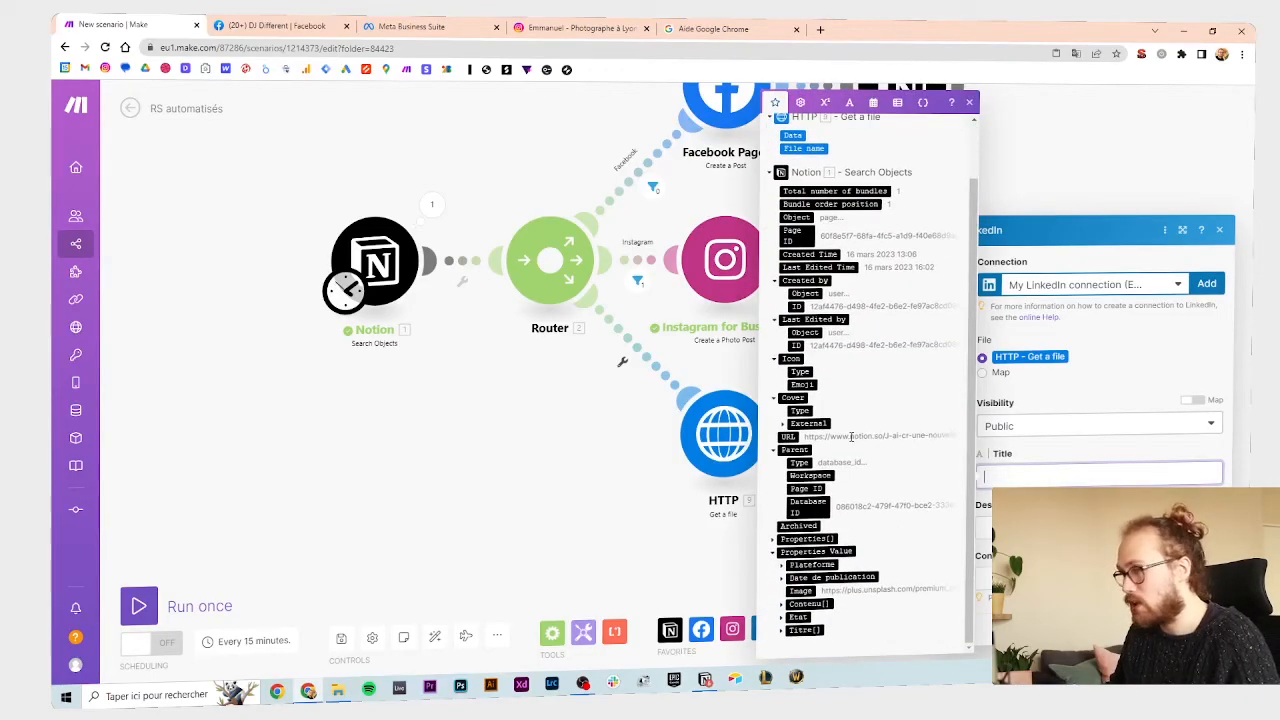
key("alt+Tab")
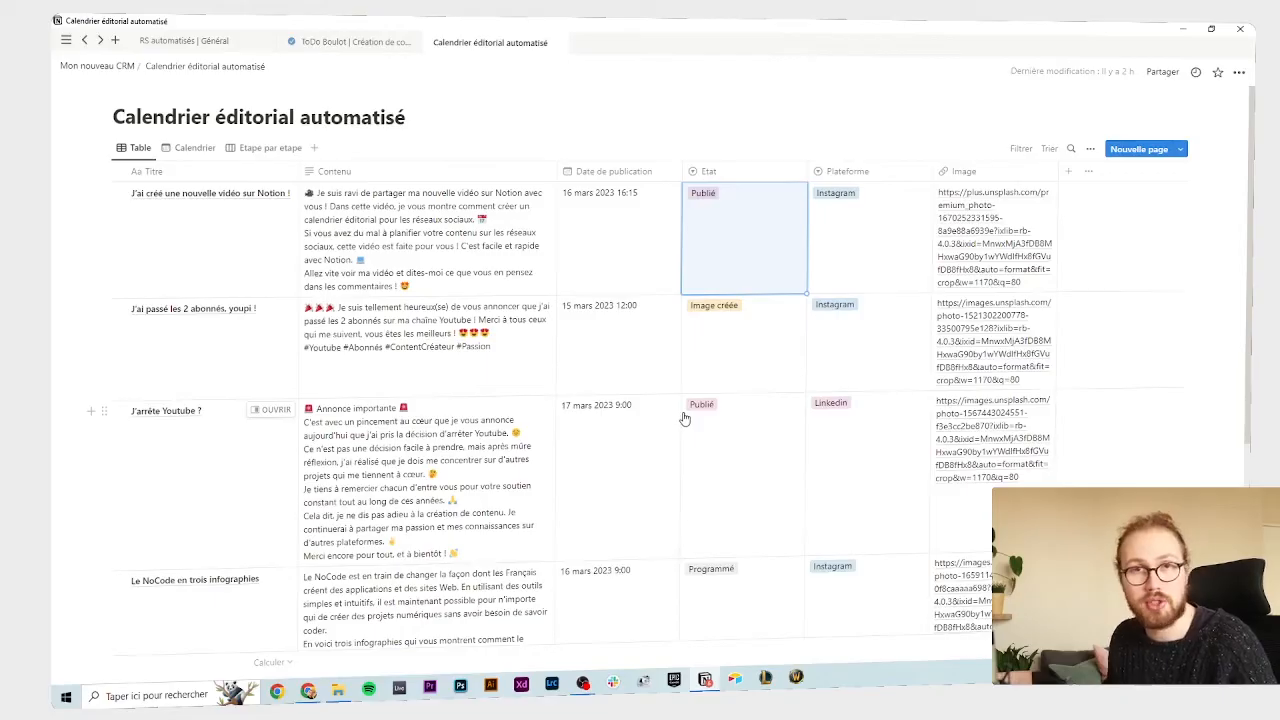
left_click(120, 193)
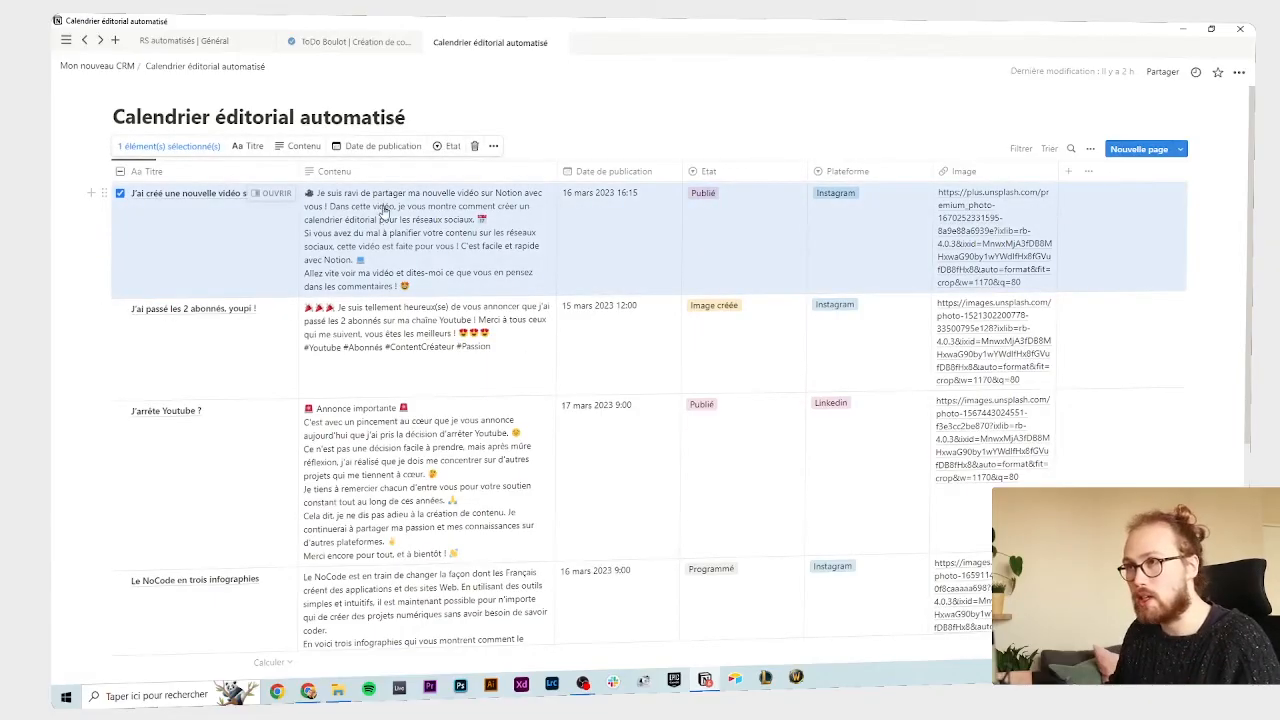
key("alt+Tab")
scroll(800, 500, "down", 2)
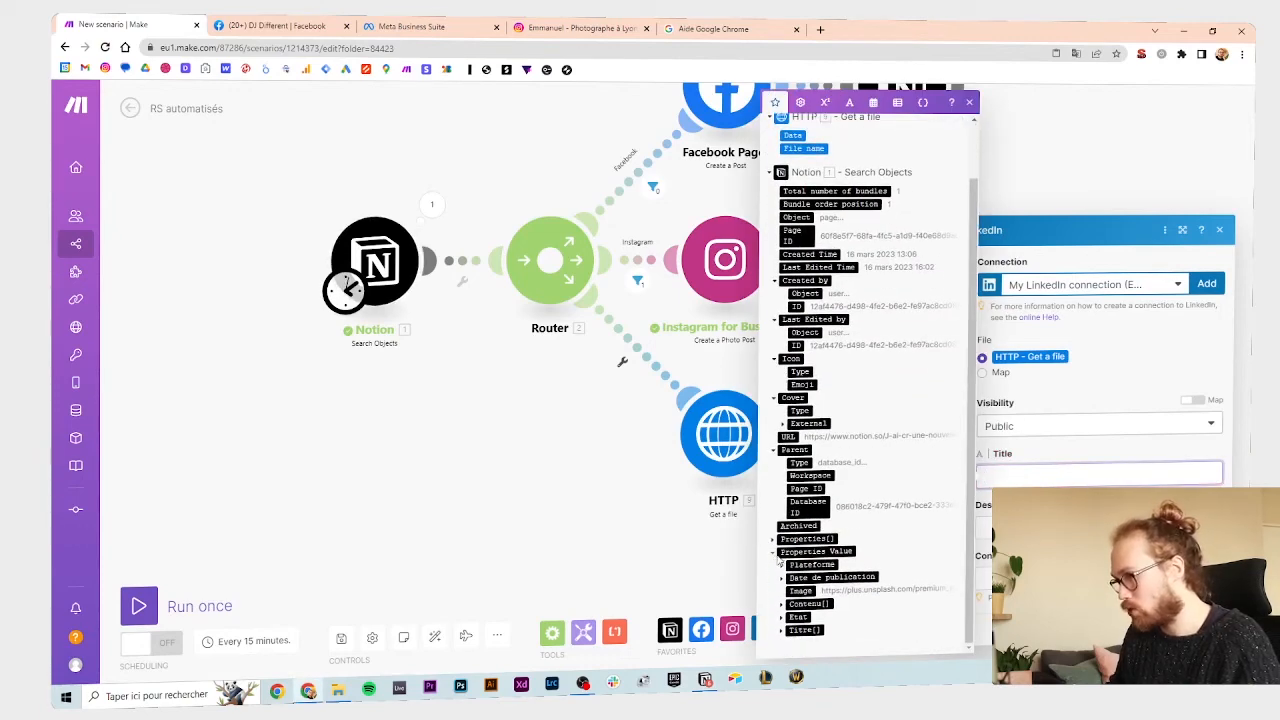
left_click(785, 632)
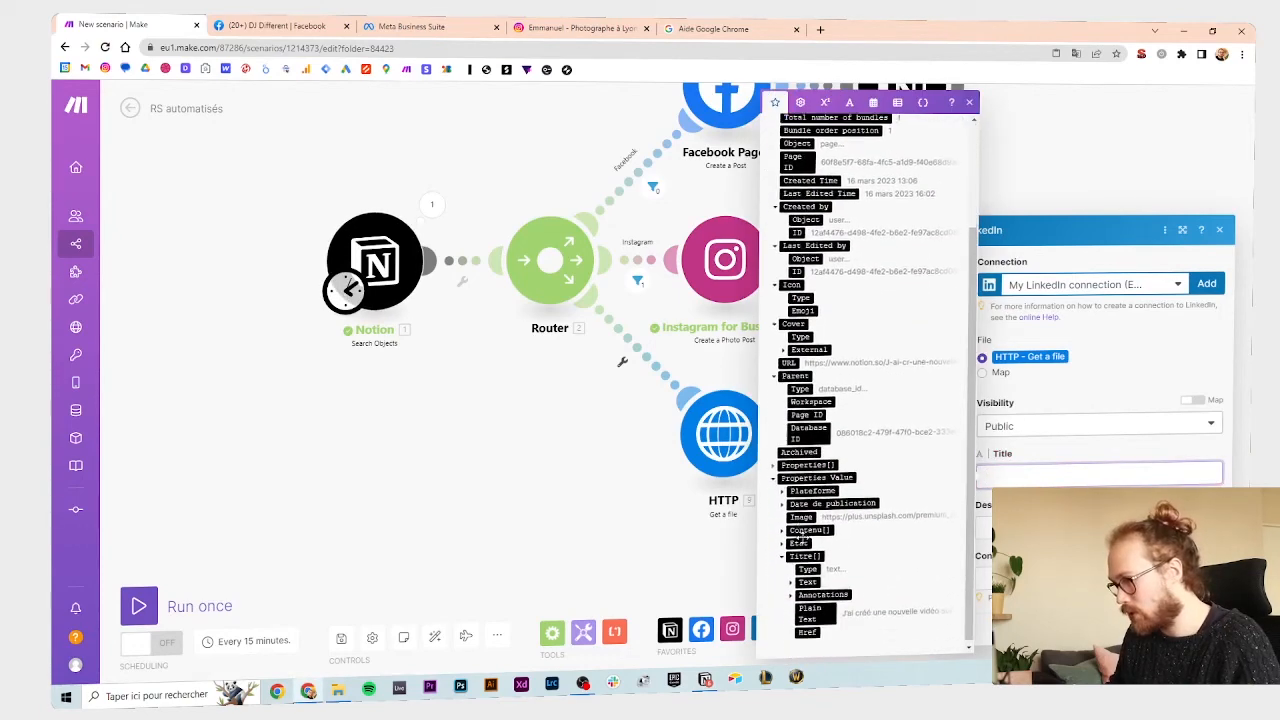
left_click(808, 610)
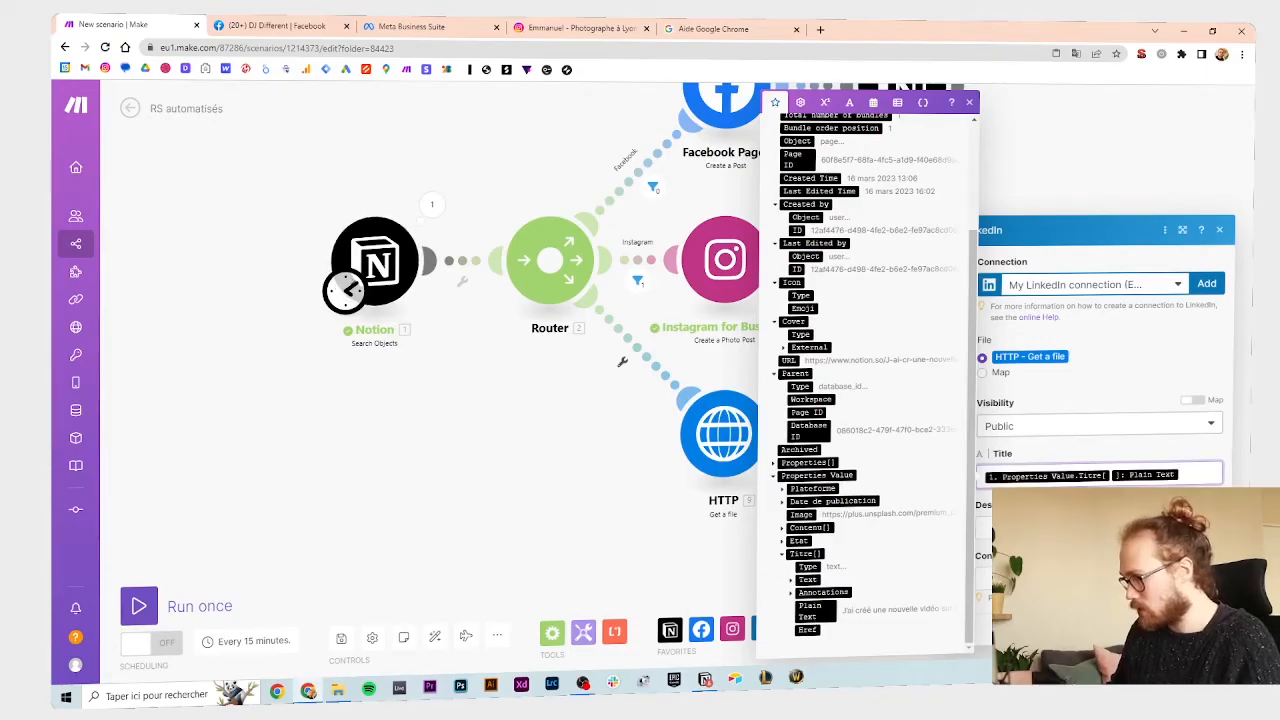
- Map the LinkedIn post's Description to the Plain Text value of Notion's Contenu property
left_click(1020, 529)
scroll(820, 480, "down", 3)
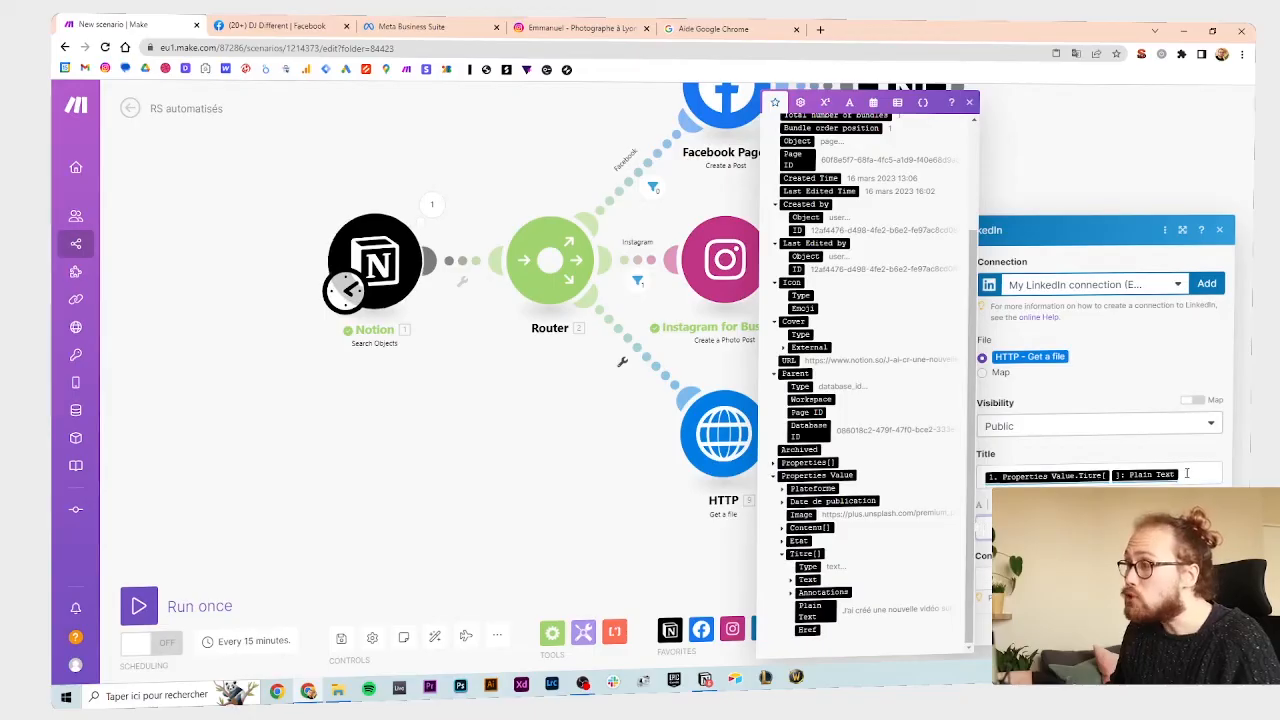
left_click(1063, 475)
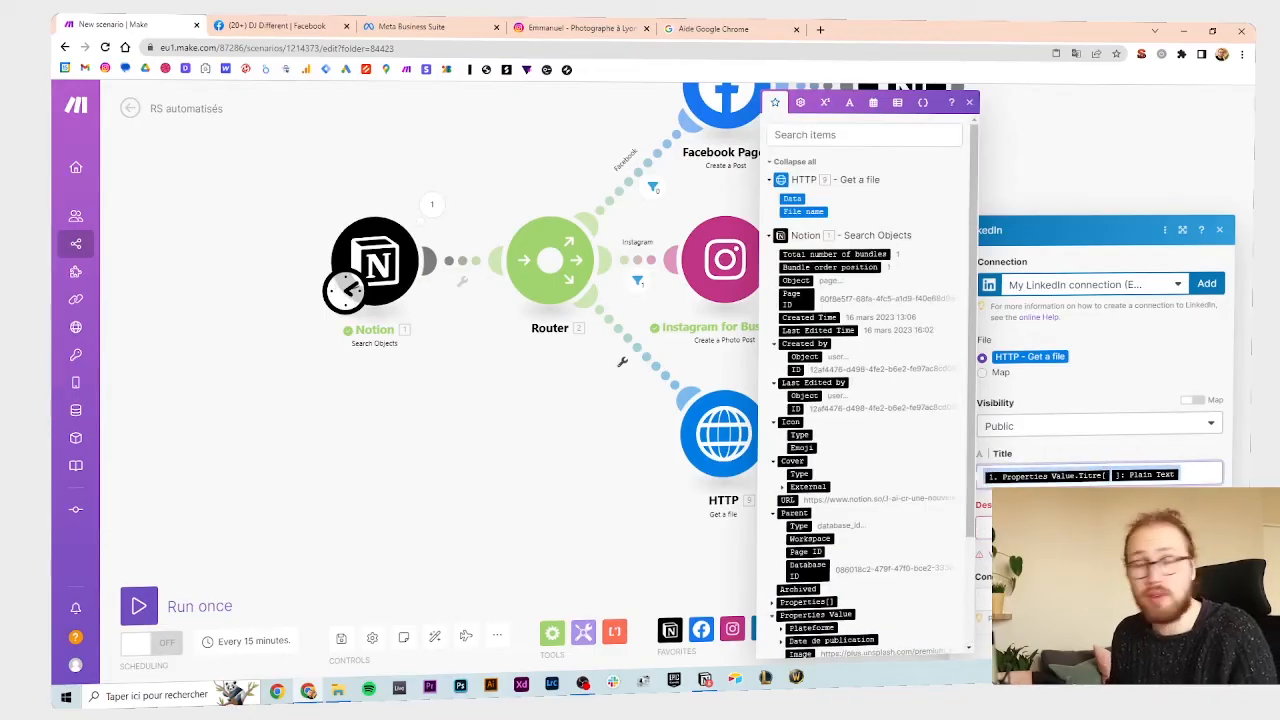
scroll(781, 567, "down", 3)
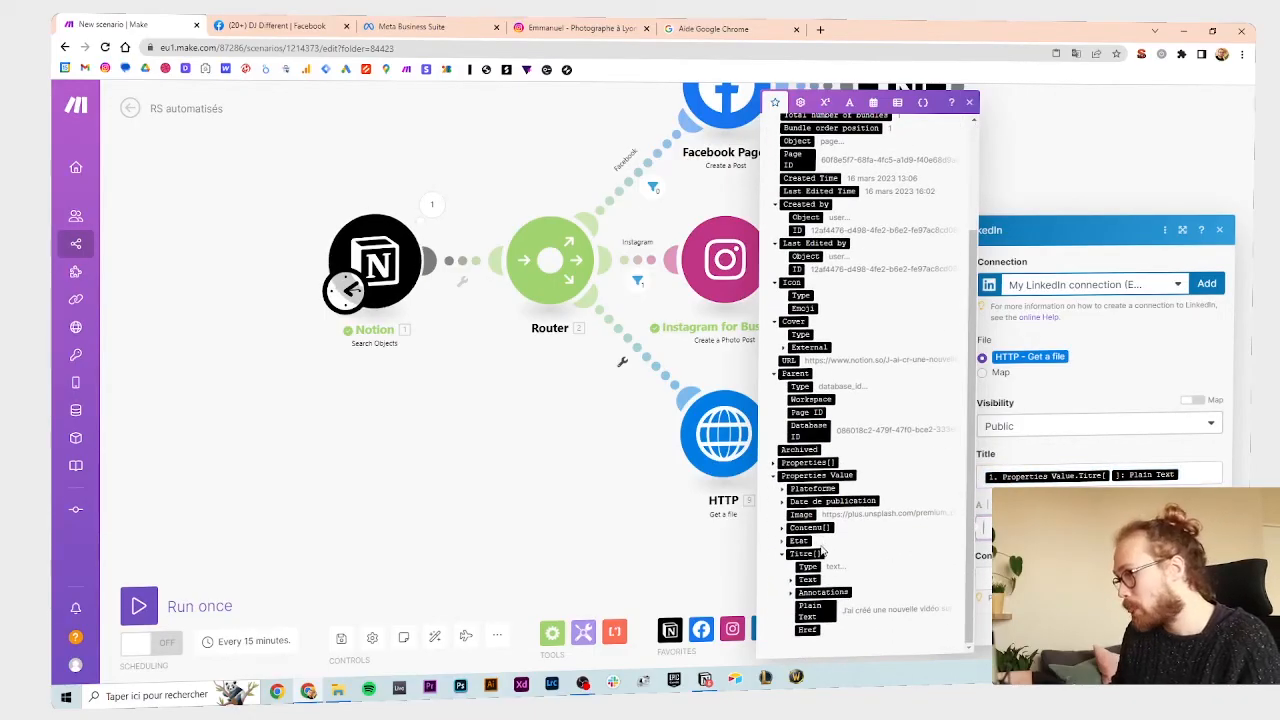
left_click(783, 554)
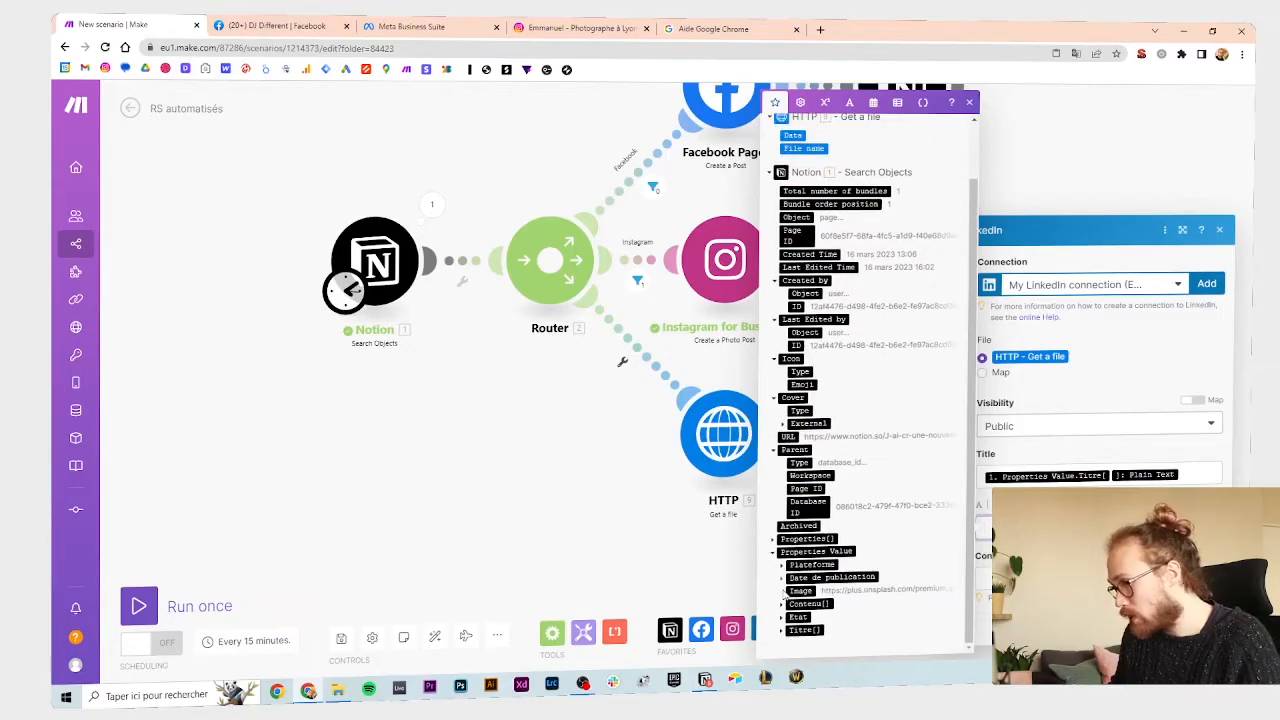
left_click(782, 605)
scroll(782, 605, "down", 1)
left_click(810, 584)
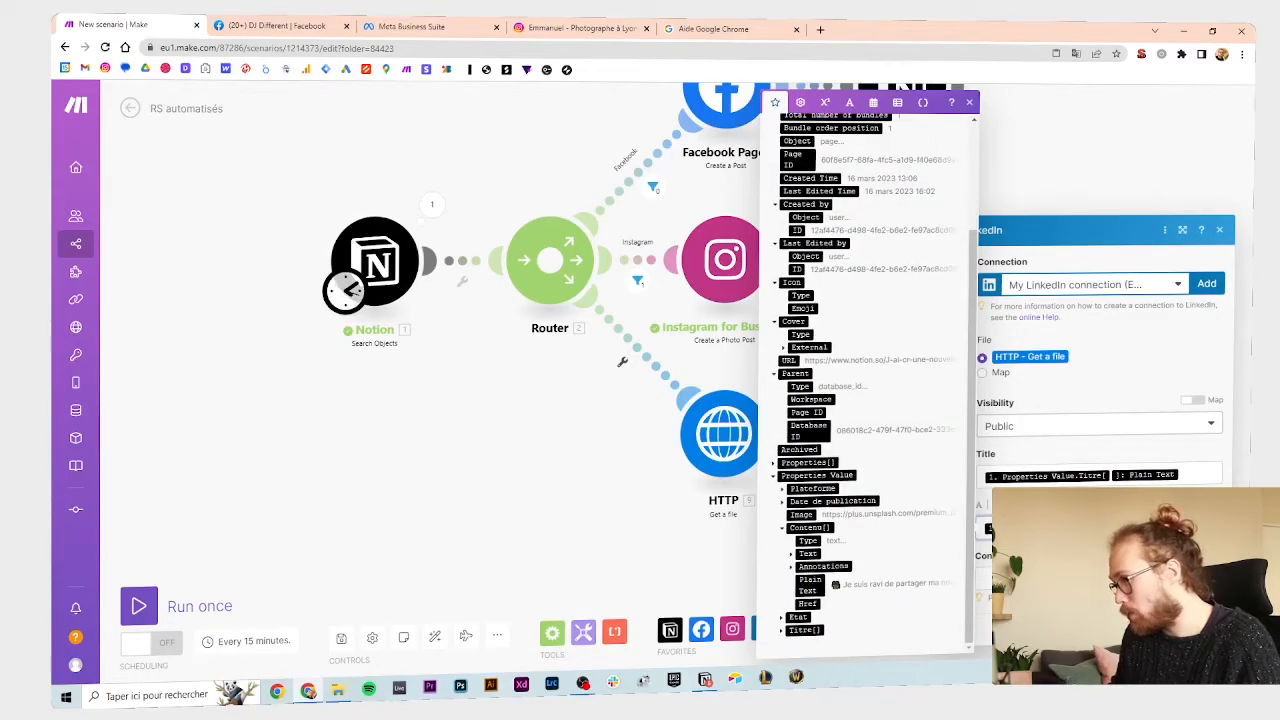
- Map the LinkedIn post's Content to Contenu Plain Text, check that text in the Notion calendar, and save the module
left_click(1040, 578)
left_click(1204, 642)
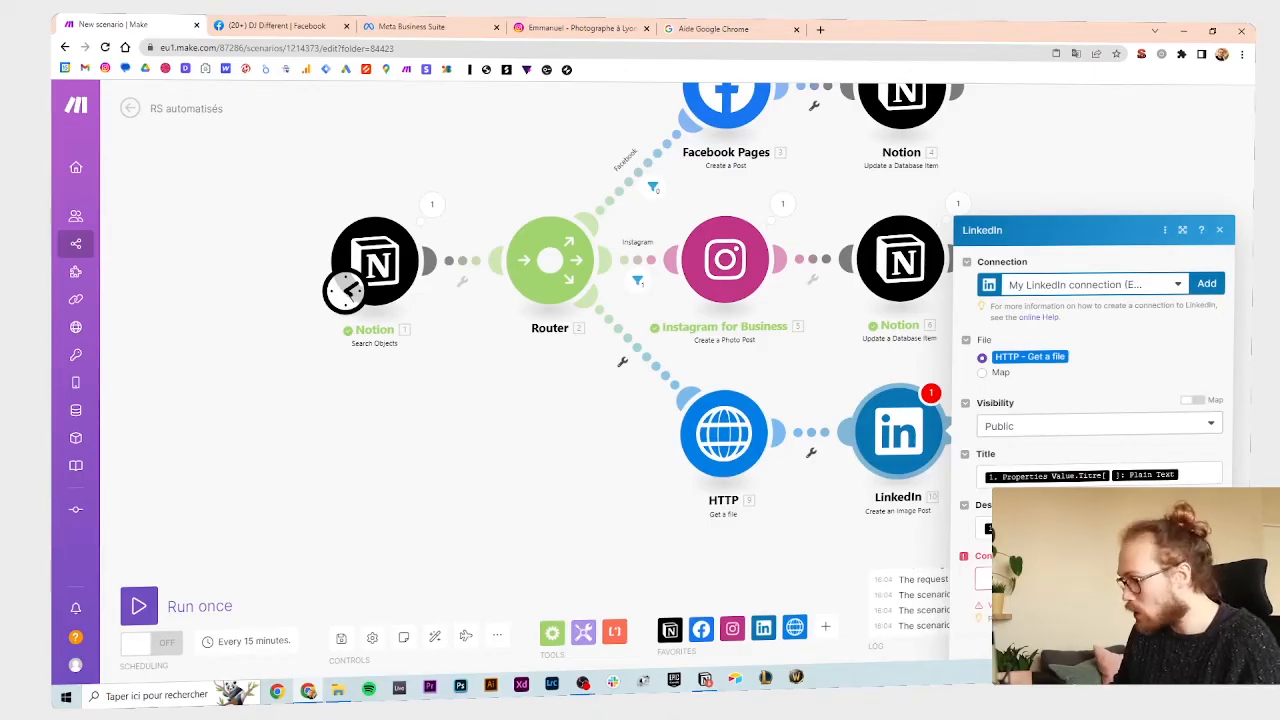
left_click(1040, 578)
scroll(832, 543, "down", 3)
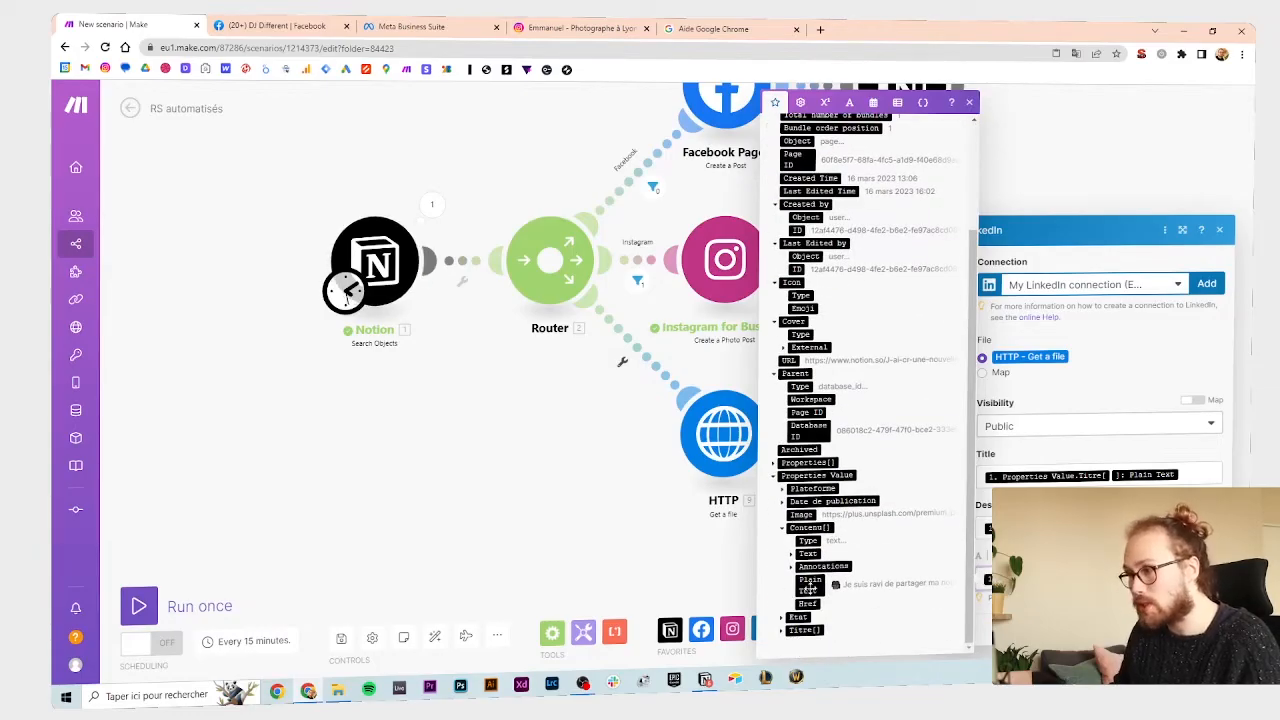
key("alt+Tab")
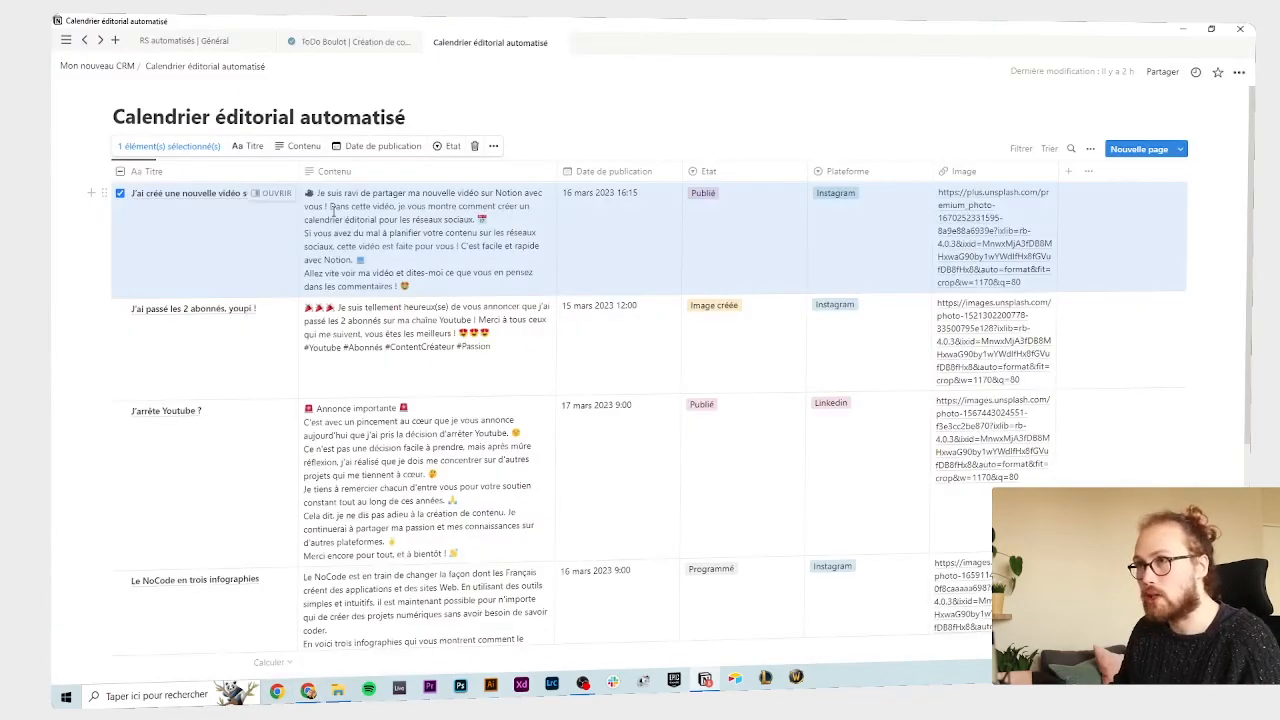
left_click(332, 207)
key("ctrl+a")
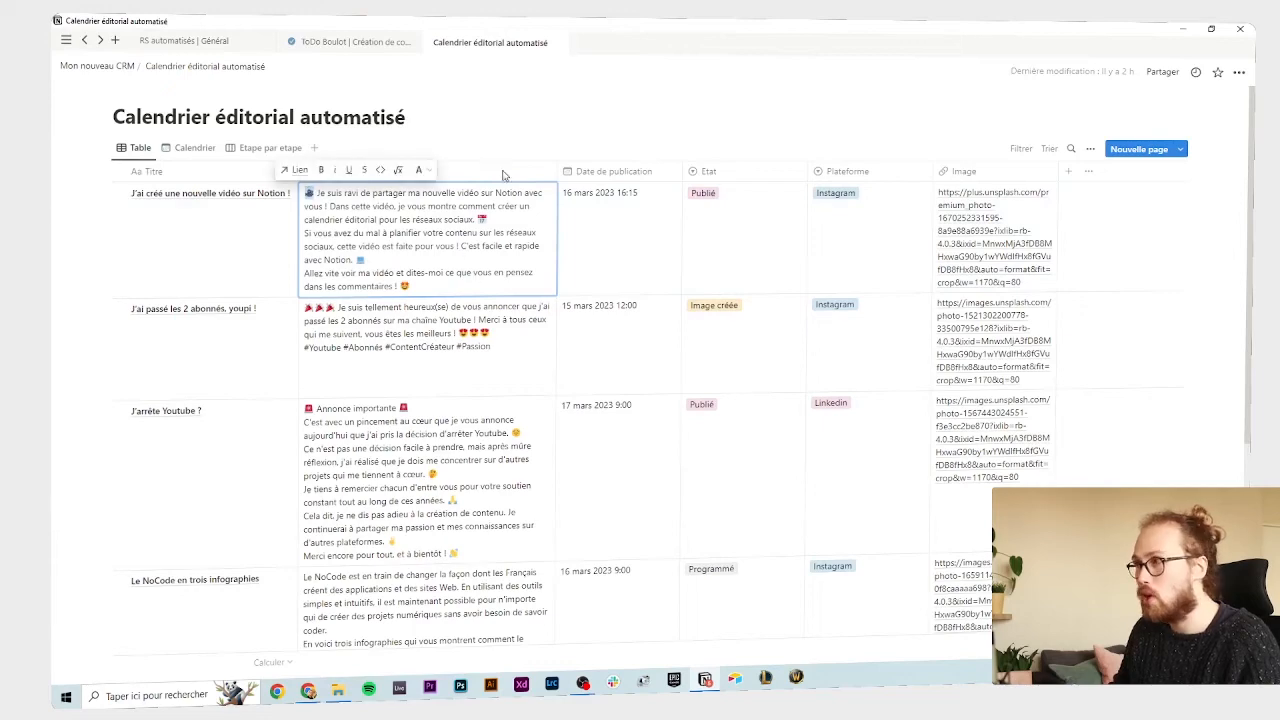
key("alt+Tab")
left_click(1203, 638)
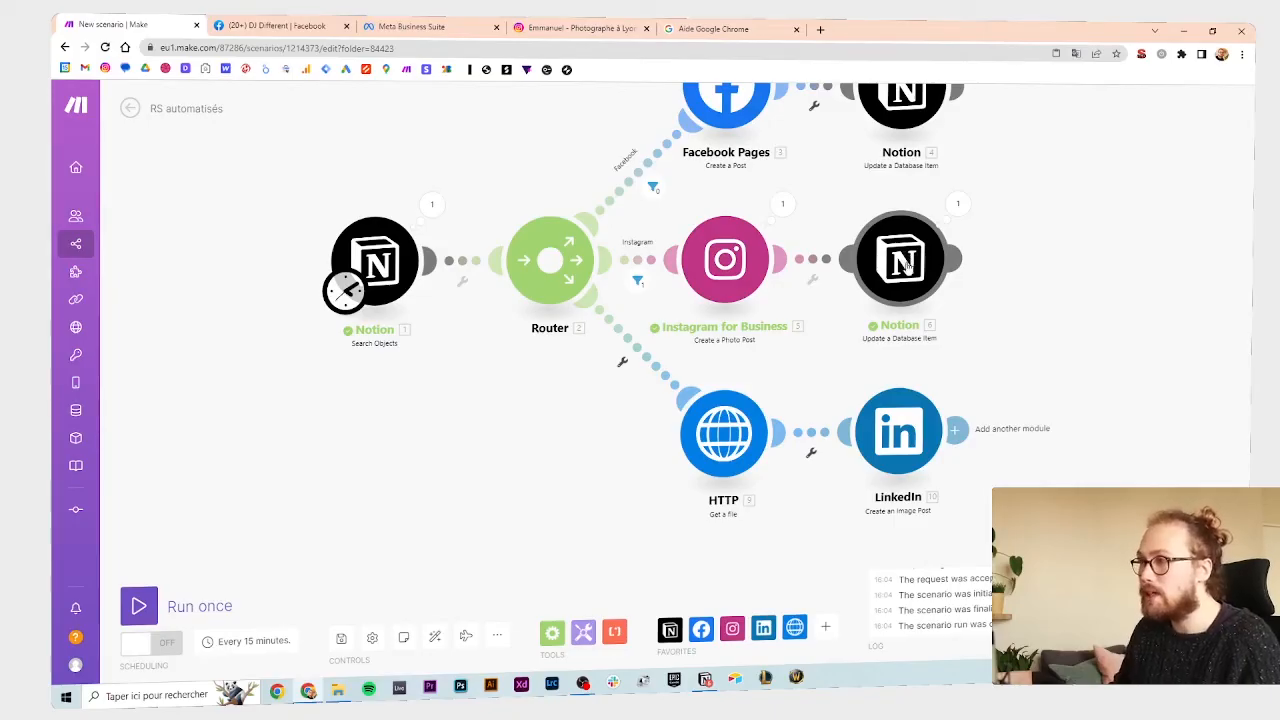
- Paste a copy of the Notion Update a Database Item module and connect it after the LinkedIn module
right_click(1076, 402)
left_click(1120, 432)
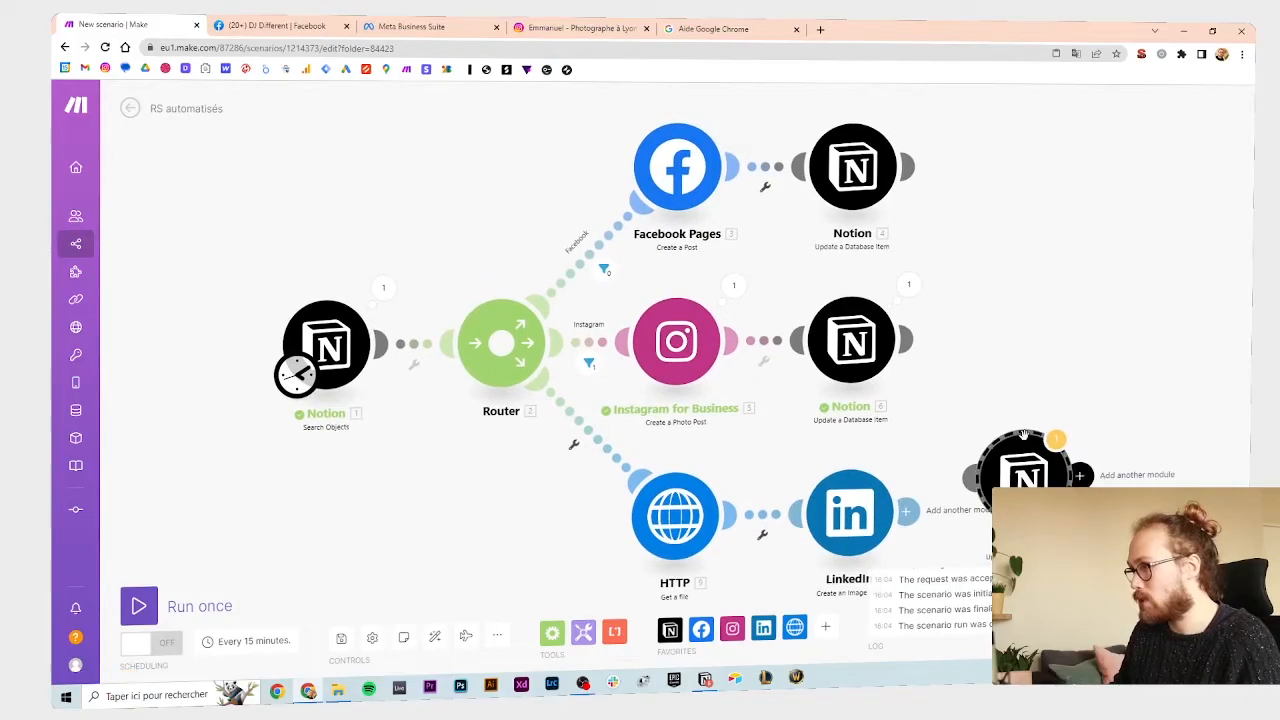
left_click_drag(1020, 350, 1014, 251)
left_click_drag(1028, 367, 1022, 401)
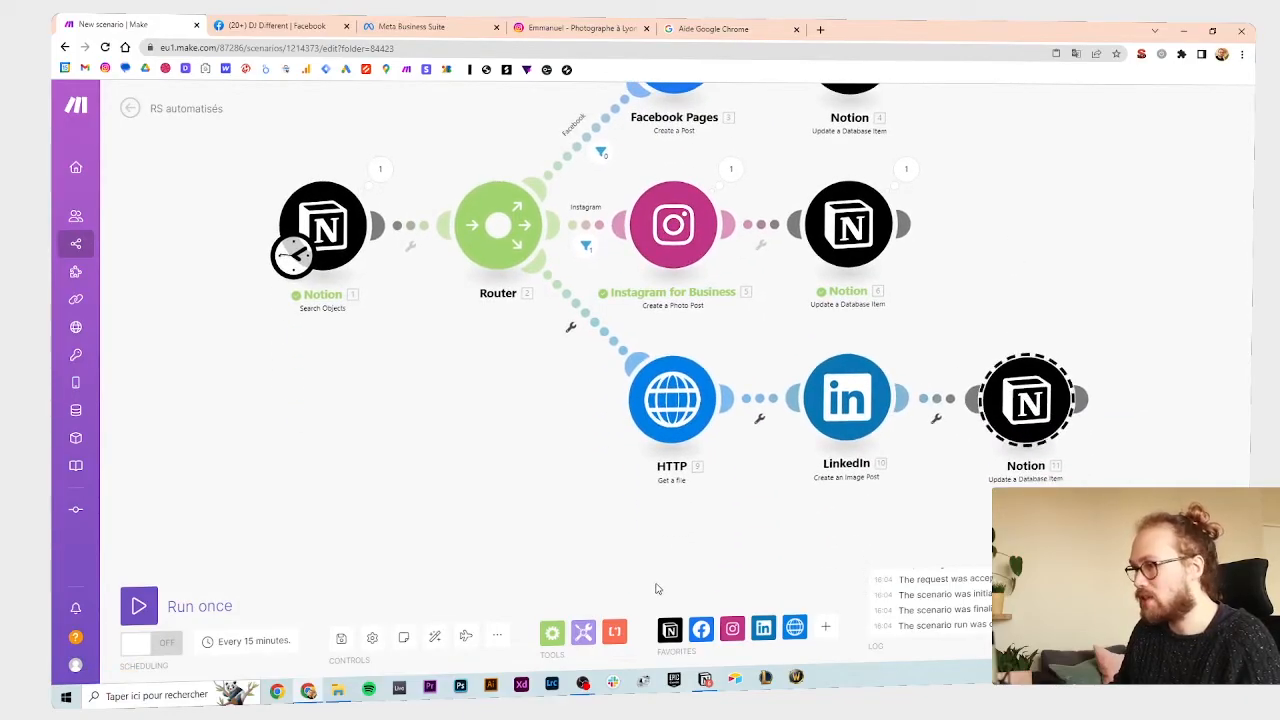
- View the Etat options of the first post in the Notion calendar and return to the Make scenario
key("alt+Tab")
left_click(740, 206)
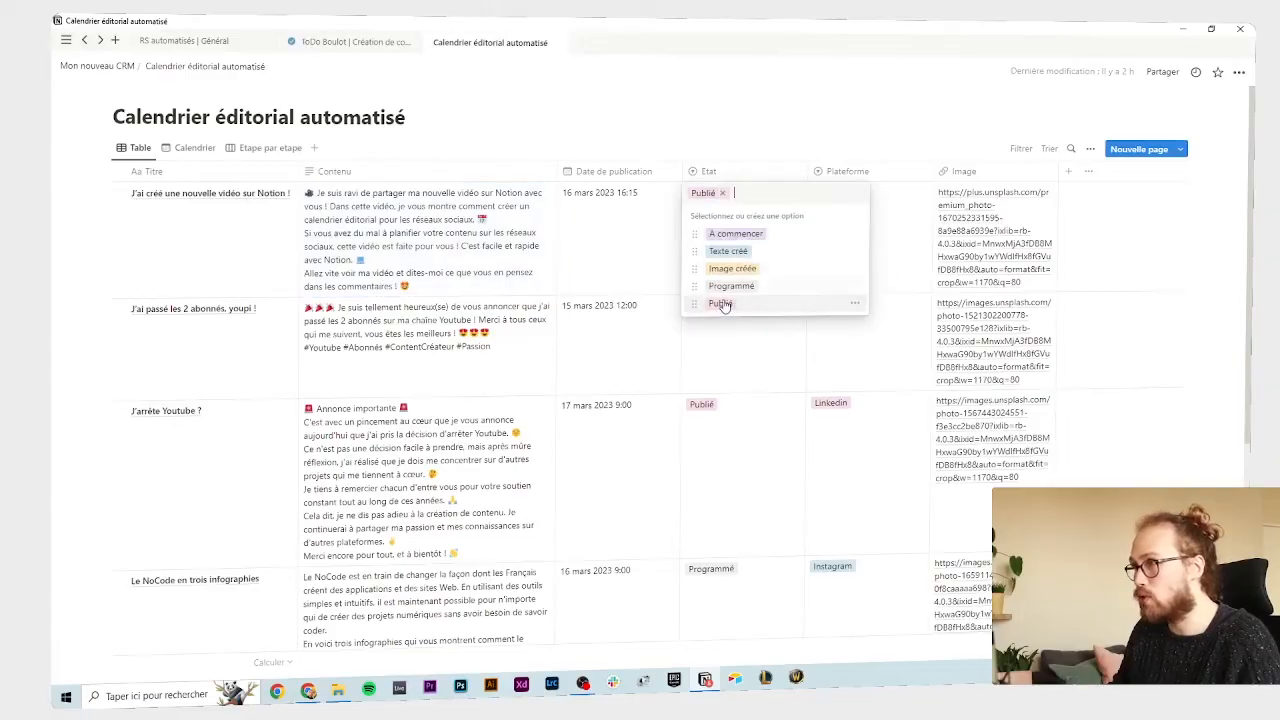
key("Escape")
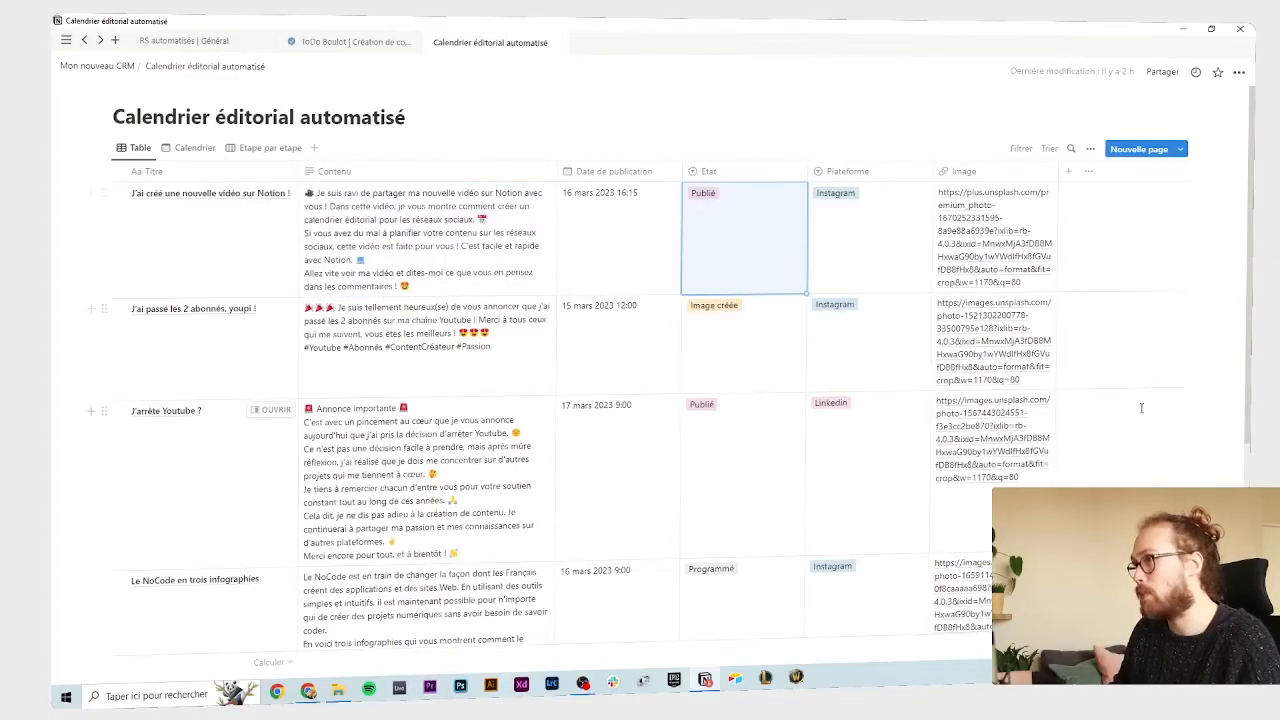
key("alt+Tab")
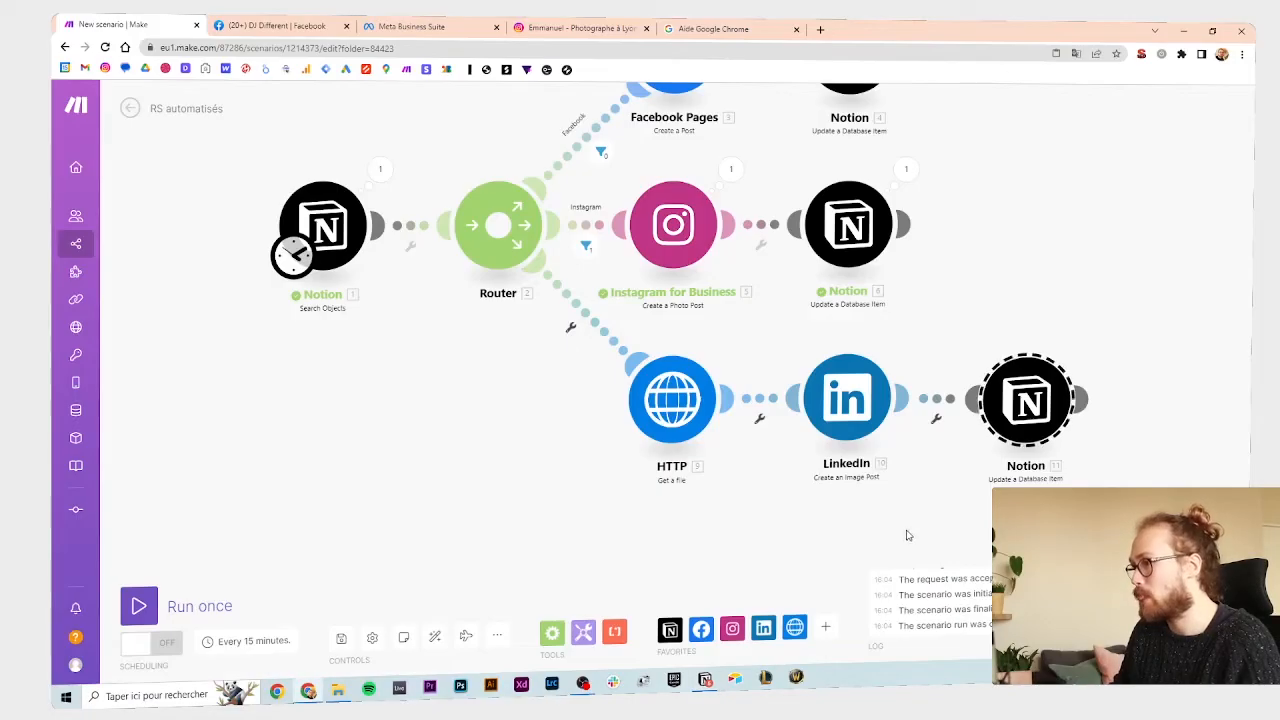
- Auto-align all modules of the scenario on the canvas
left_click(440, 639)
scroll(459, 483, "down", 1)
left_click_drag(465, 492, 482, 455)
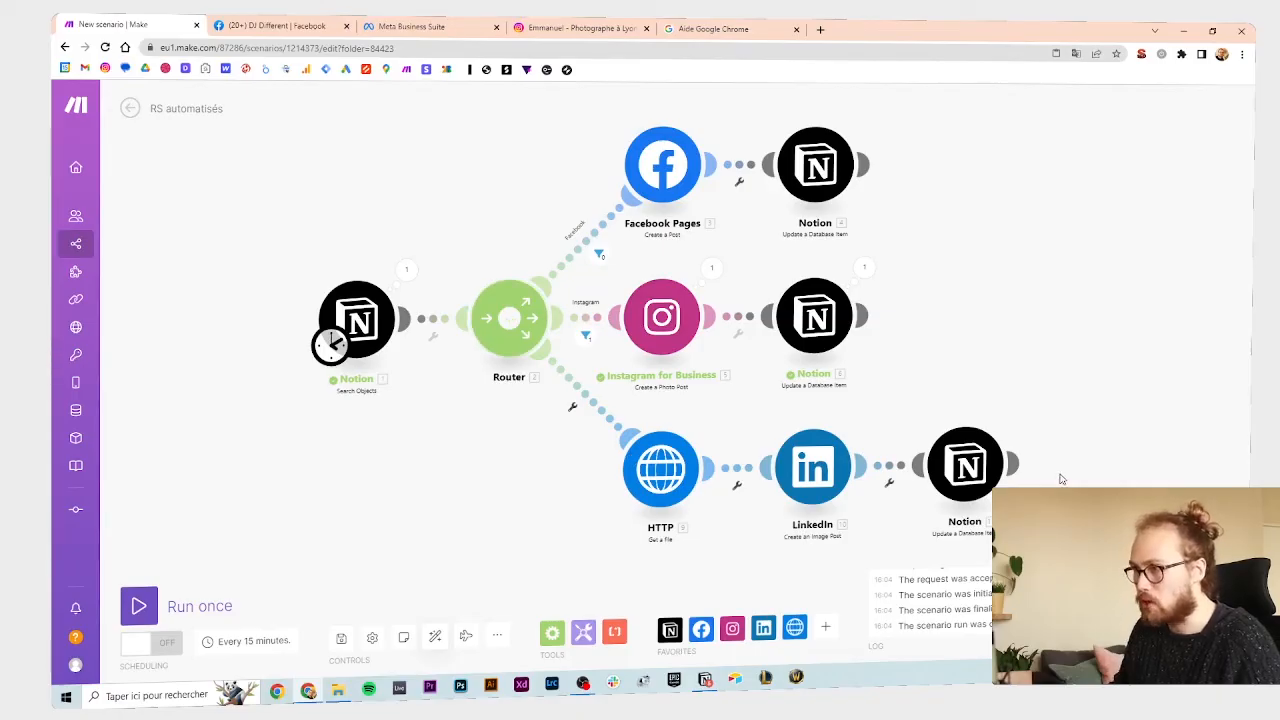
- Switch to the Notion calendar and set the first post's Etat to Programmé and its Plateforme to Linkedin
key("alt+Tab")
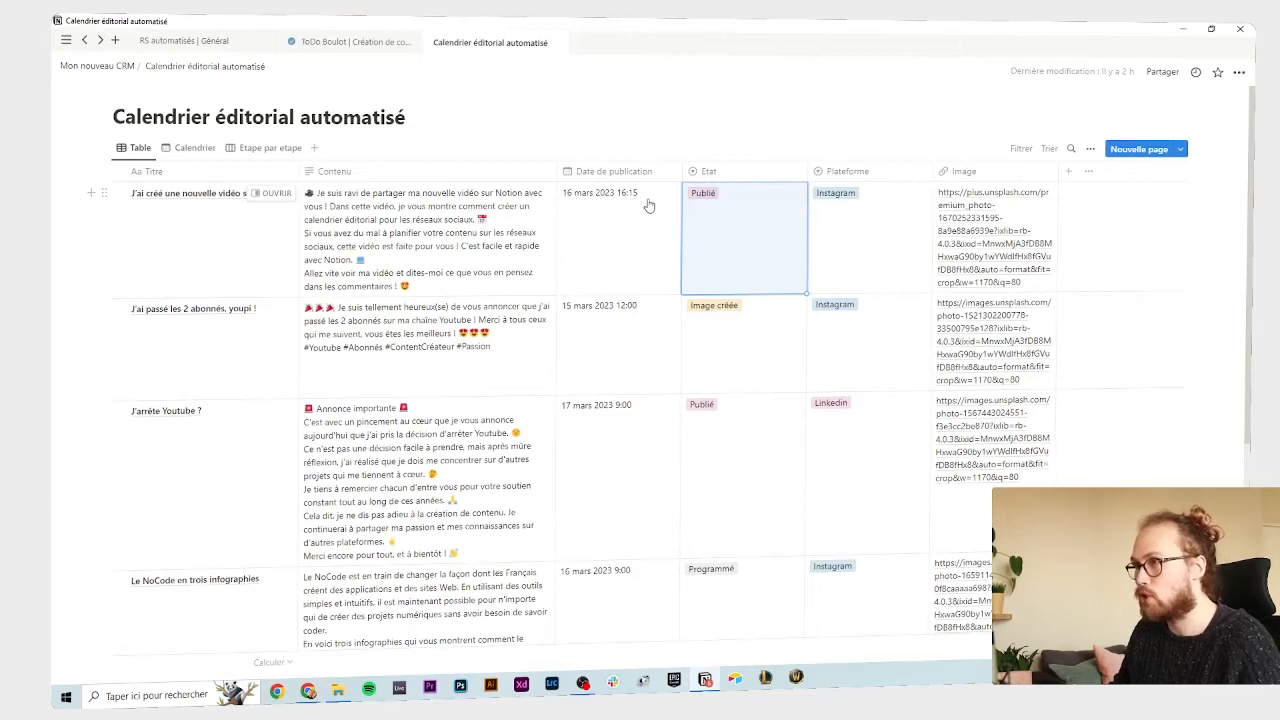
left_click(737, 221)
left_click(720, 283)
left_click(865, 245)
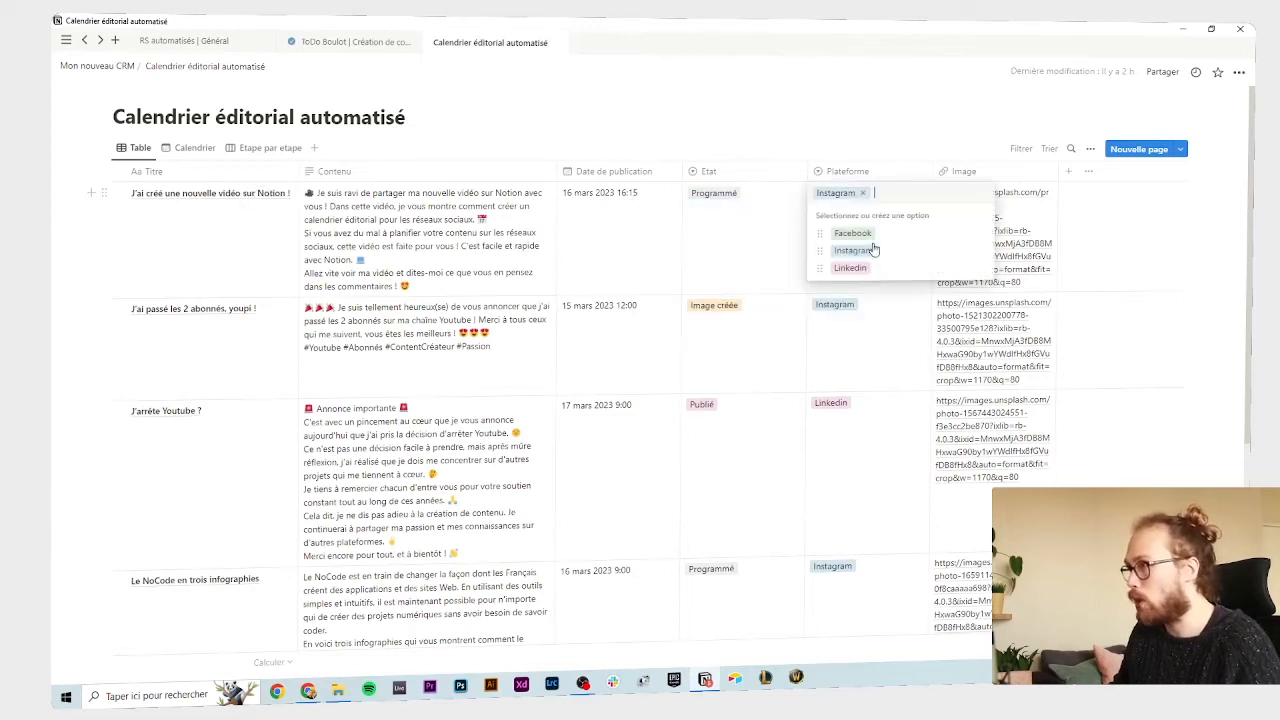
left_click(852, 269)
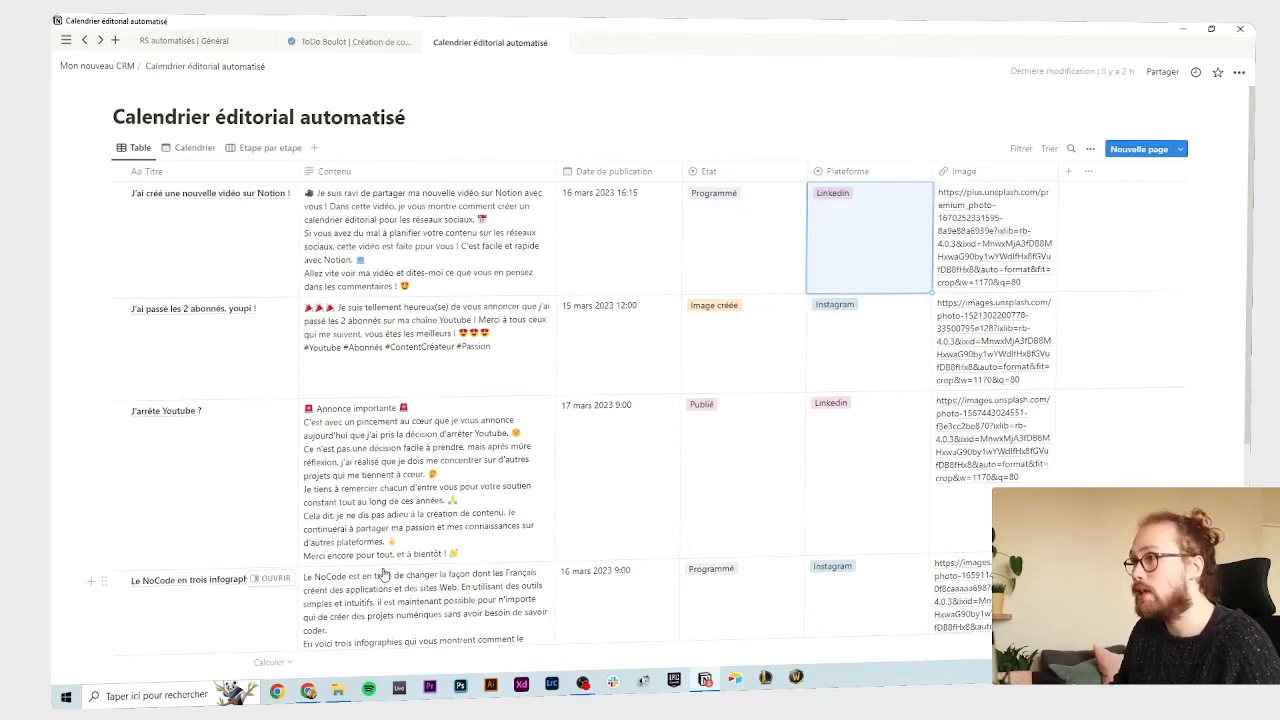
- Return to the Make scenario, run it once, and check the first post's Etat in the Notion calendar
key("alt+Tab")
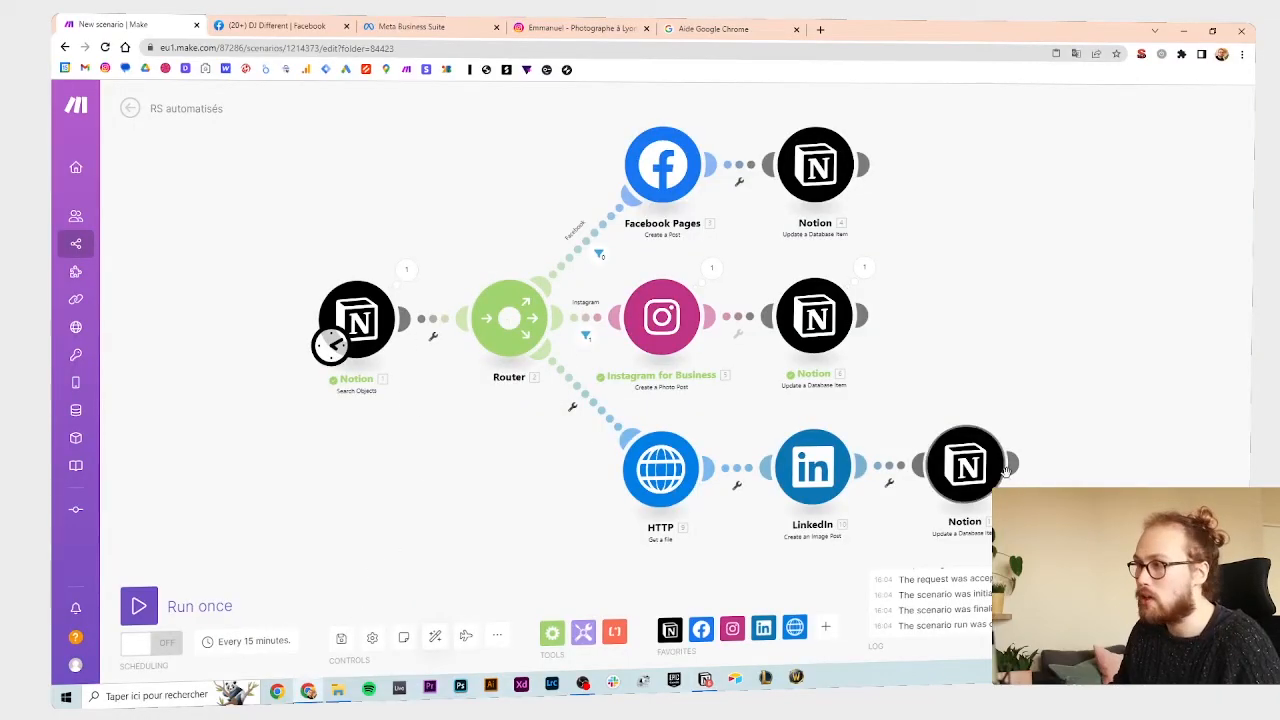
left_click(150, 600)
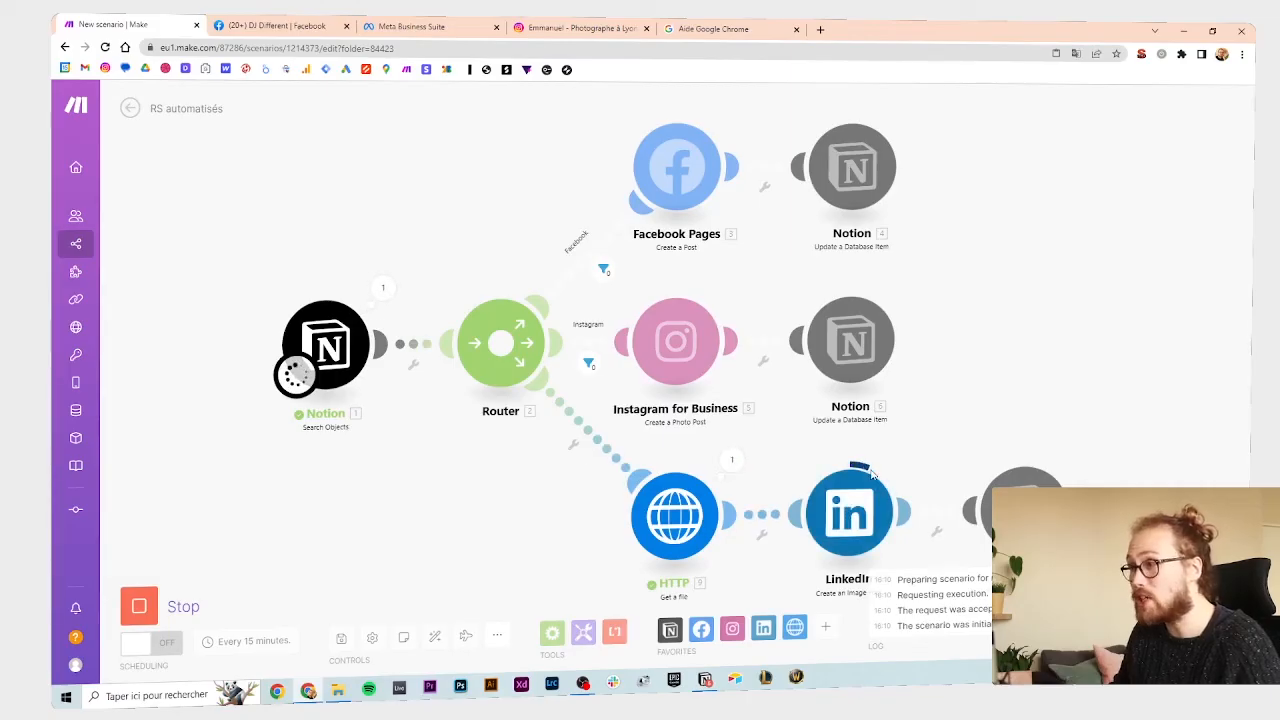
key("alt+Tab")
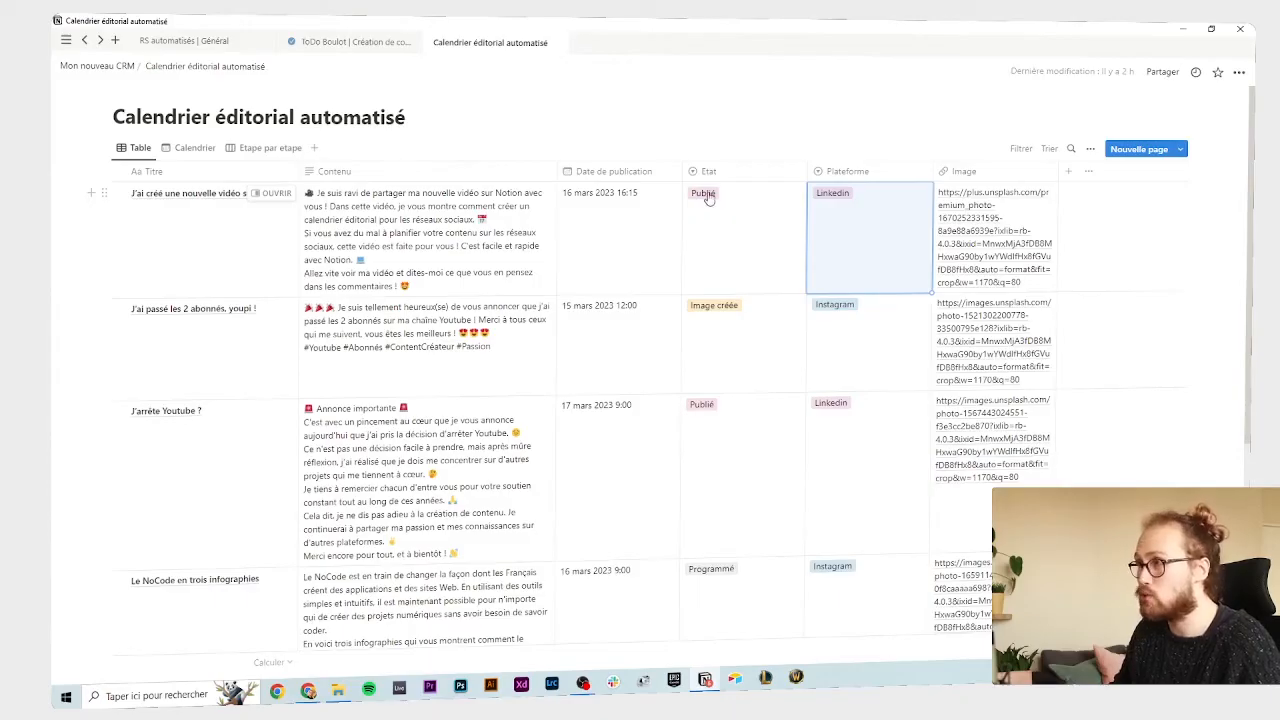
key("alt+Tab")
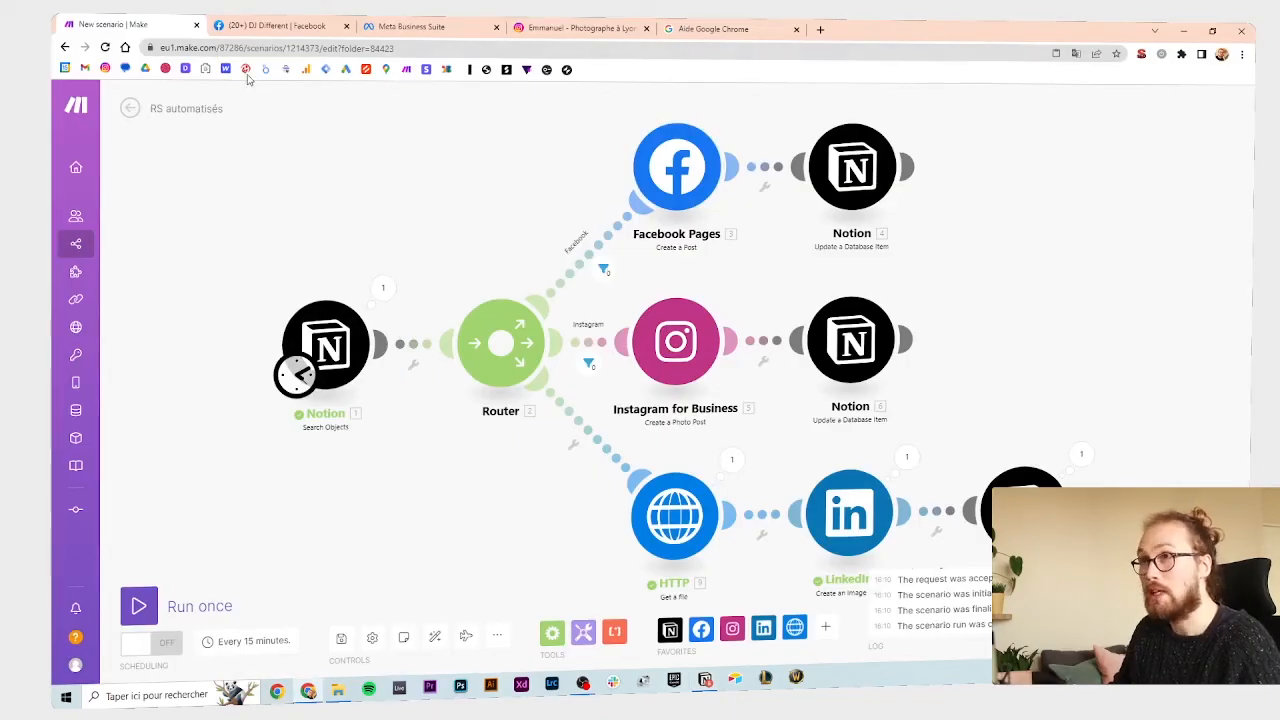
- Open LinkedIn in a new browser tab and view the newest post from the profile's Activité section
left_click(820, 30)
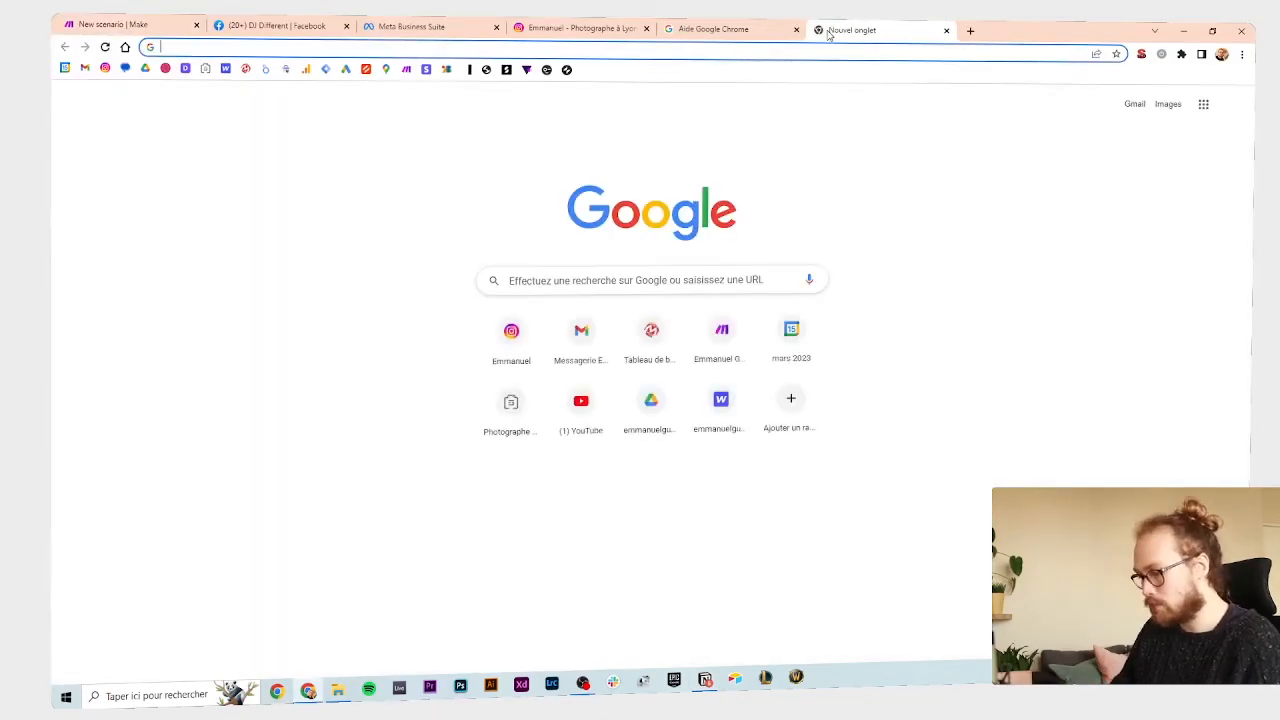
type("lin")
key("Return")
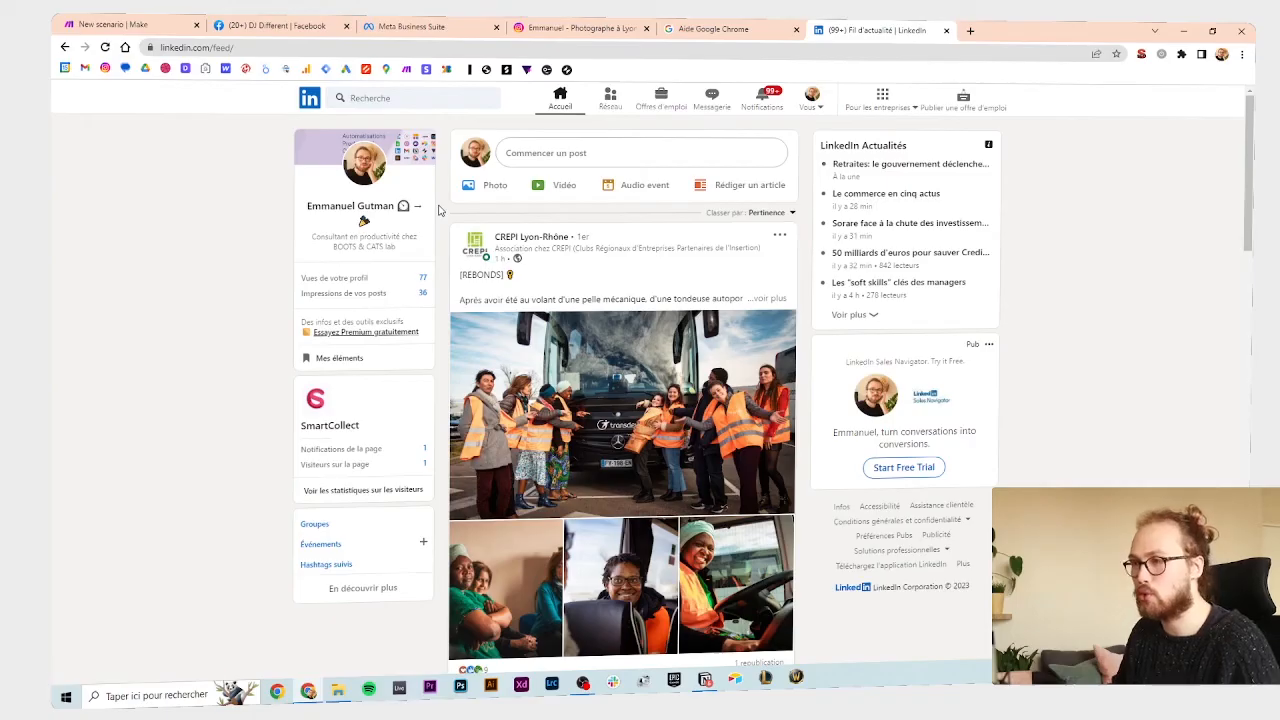
left_click(808, 105)
left_click(718, 145)
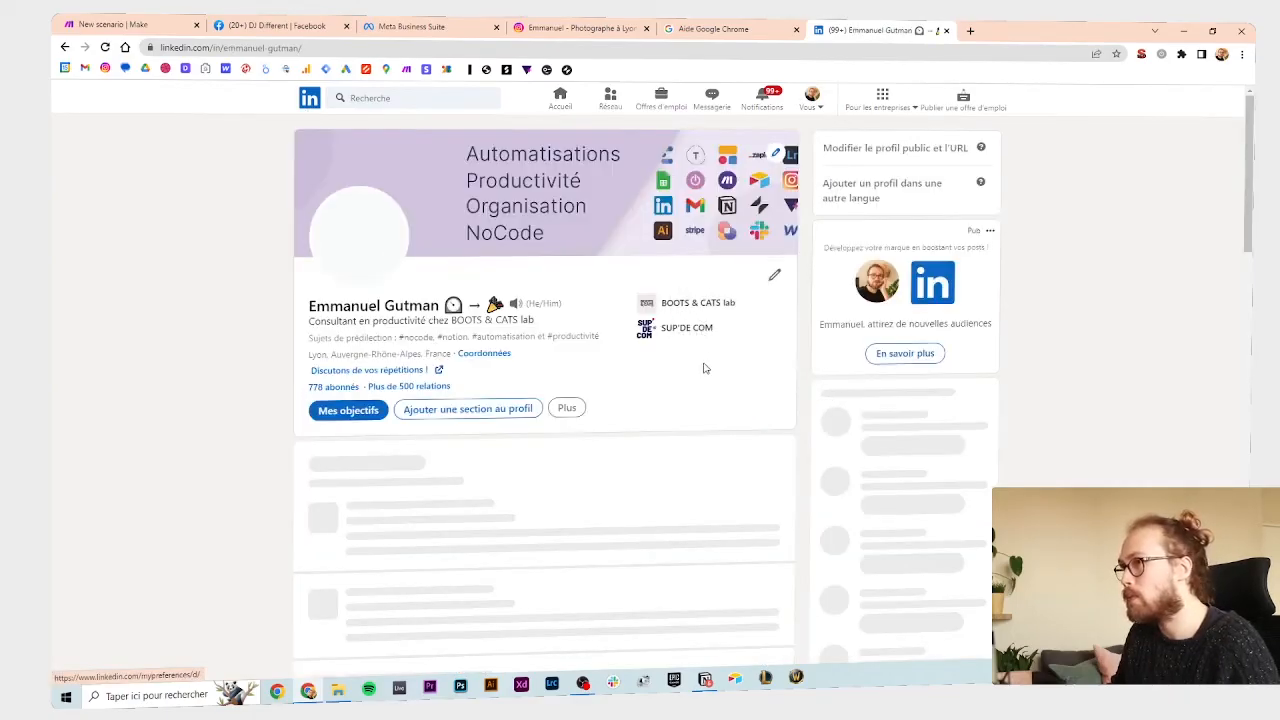
scroll(414, 383, "down", 3)
scroll(487, 366, "down", 5)
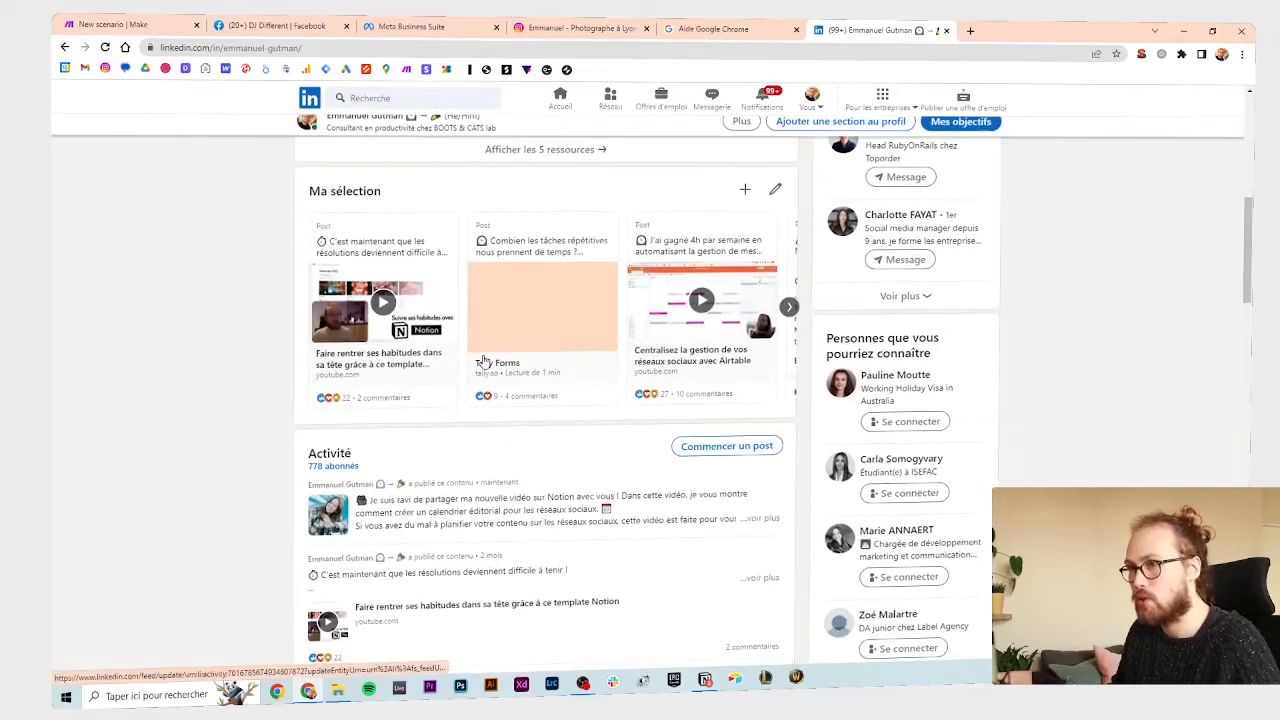
left_click(422, 320)
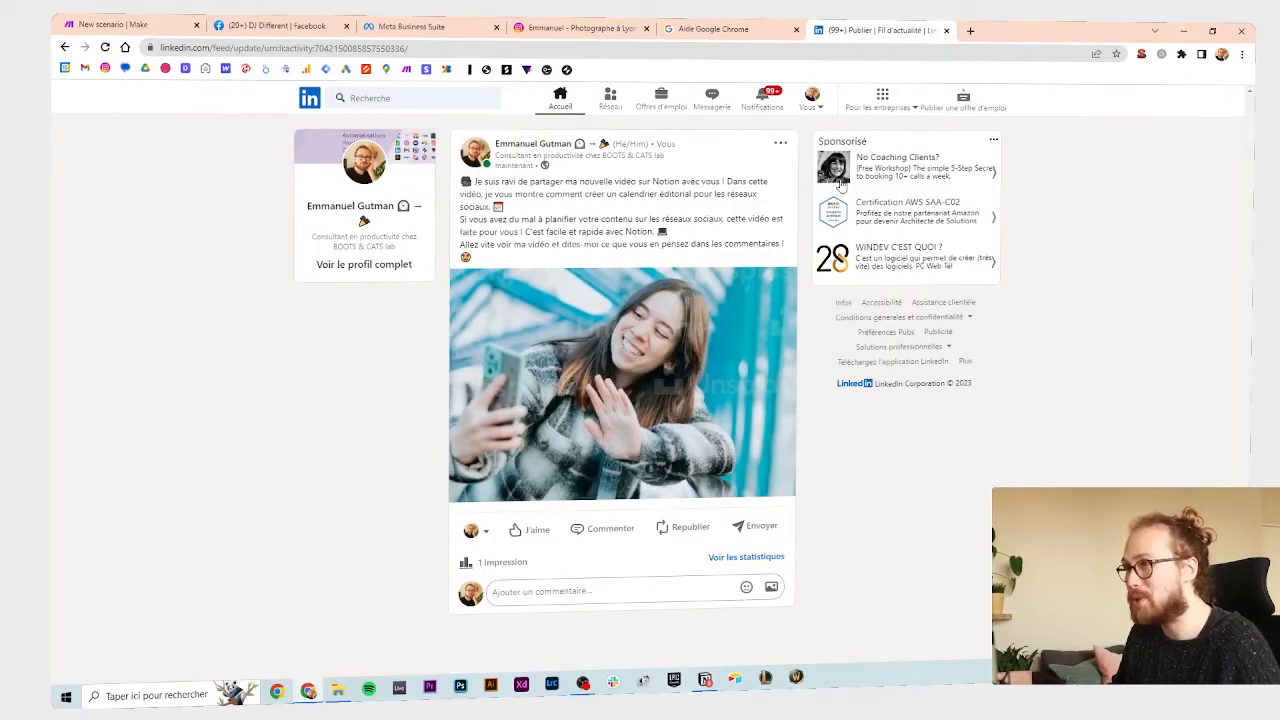
- Delete the published test post from LinkedIn and look over the Notion calendar again
left_click(781, 146)
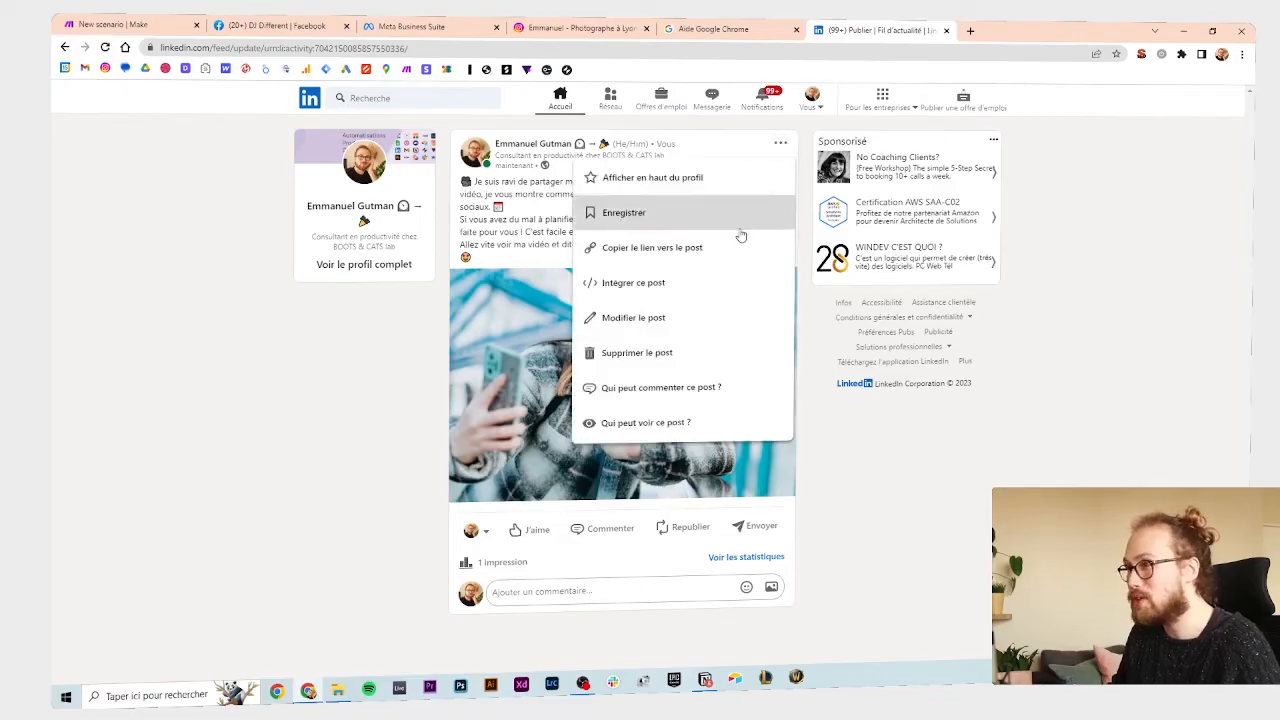
left_click(656, 348)
left_click(713, 203)
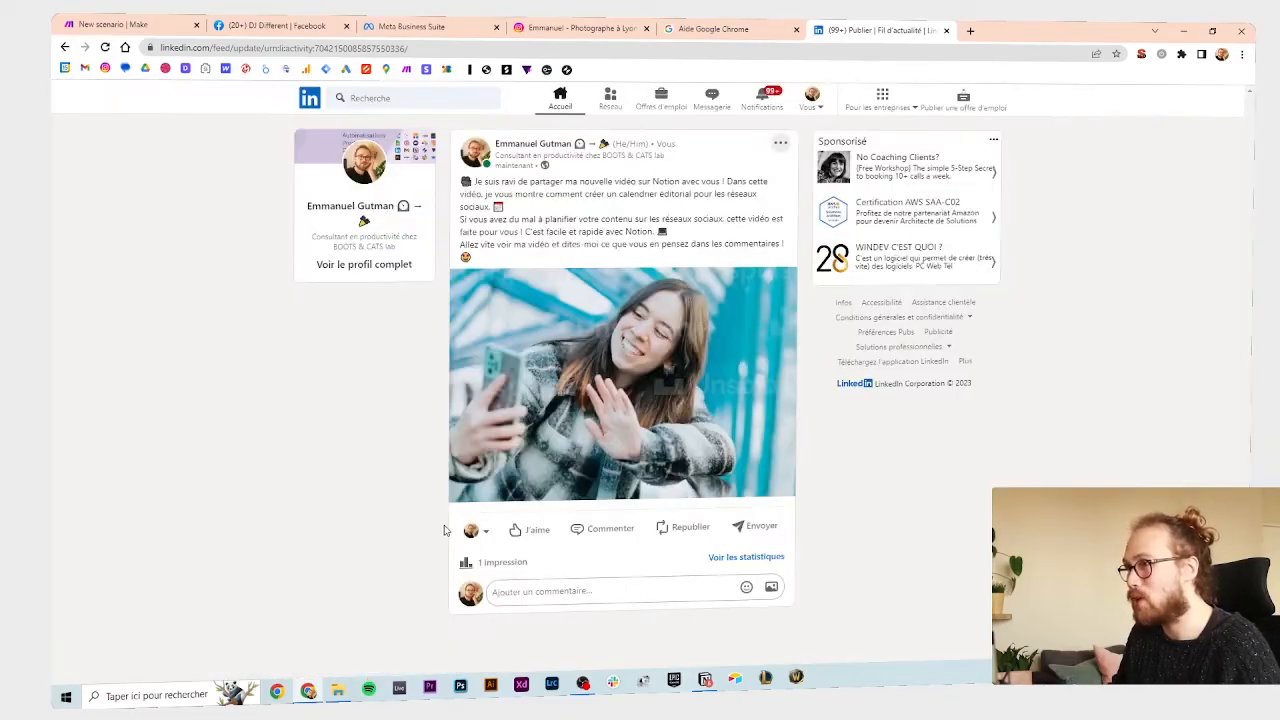
key("alt+Tab")
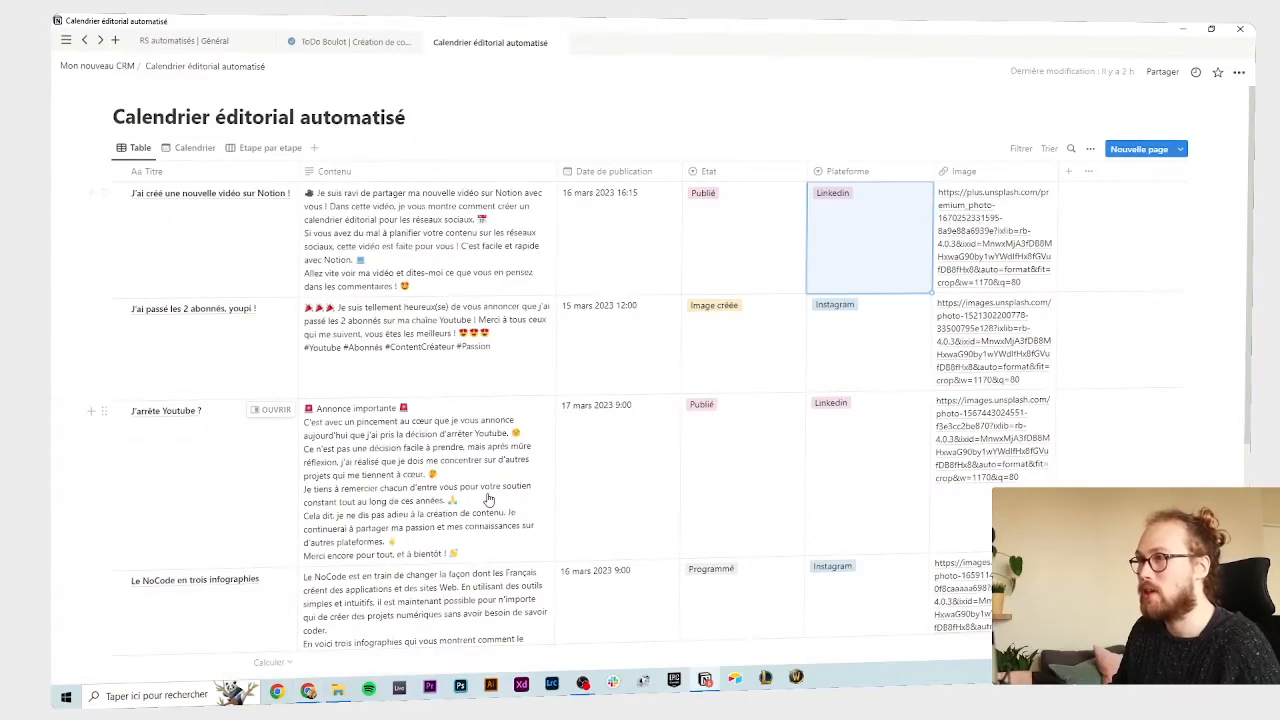
key("alt+Tab")
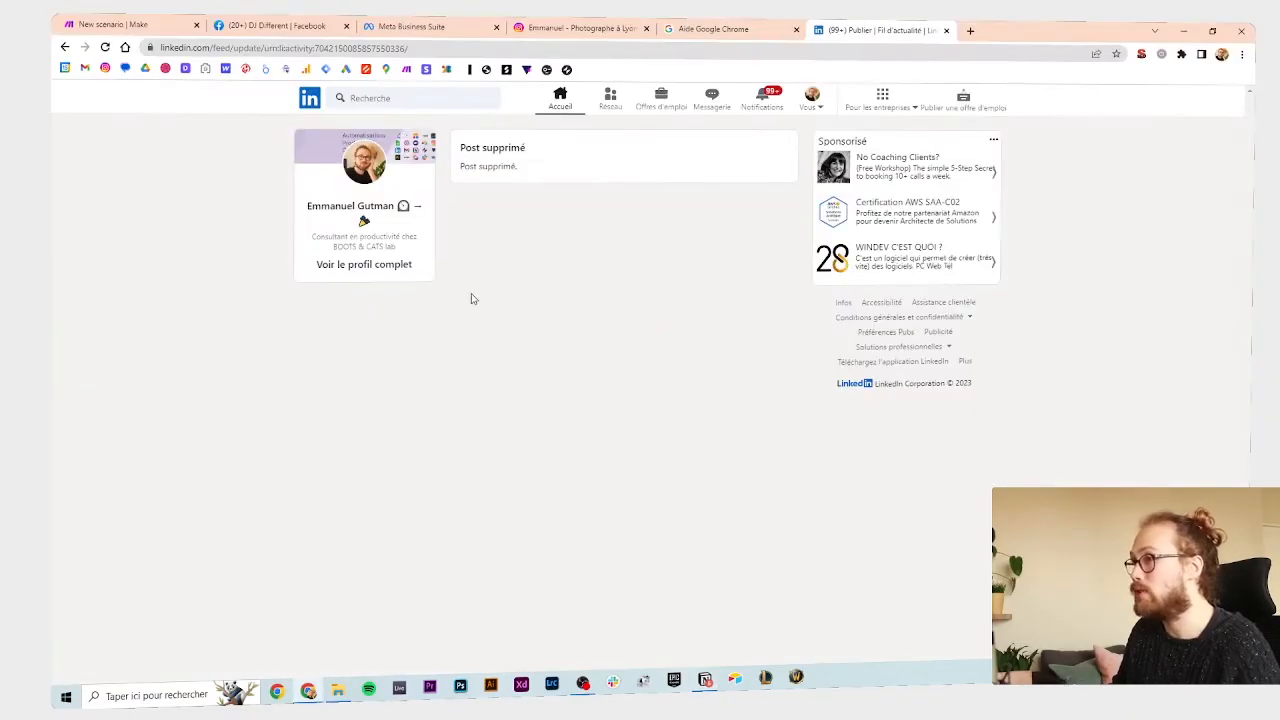
- Return to the Make scenario and add a second Router linked to the existing one, below the Instagram branch
left_click(120, 24)
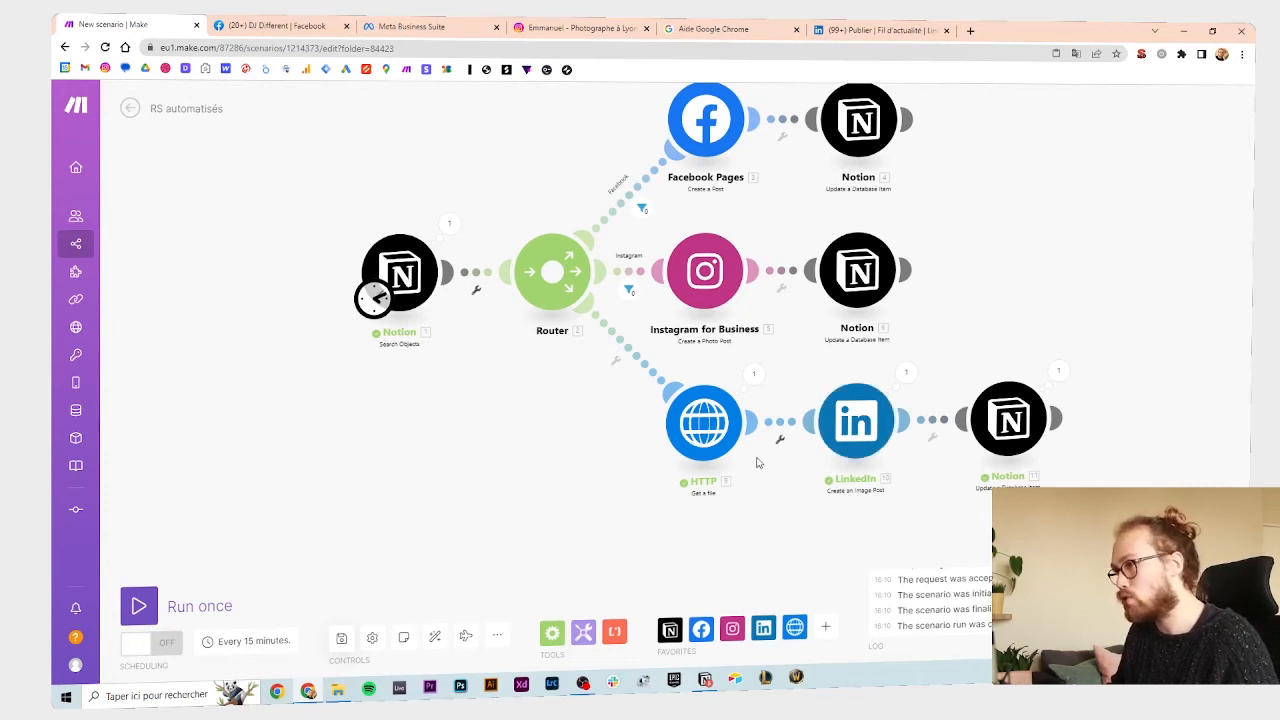
scroll(498, 438, "down", 2)
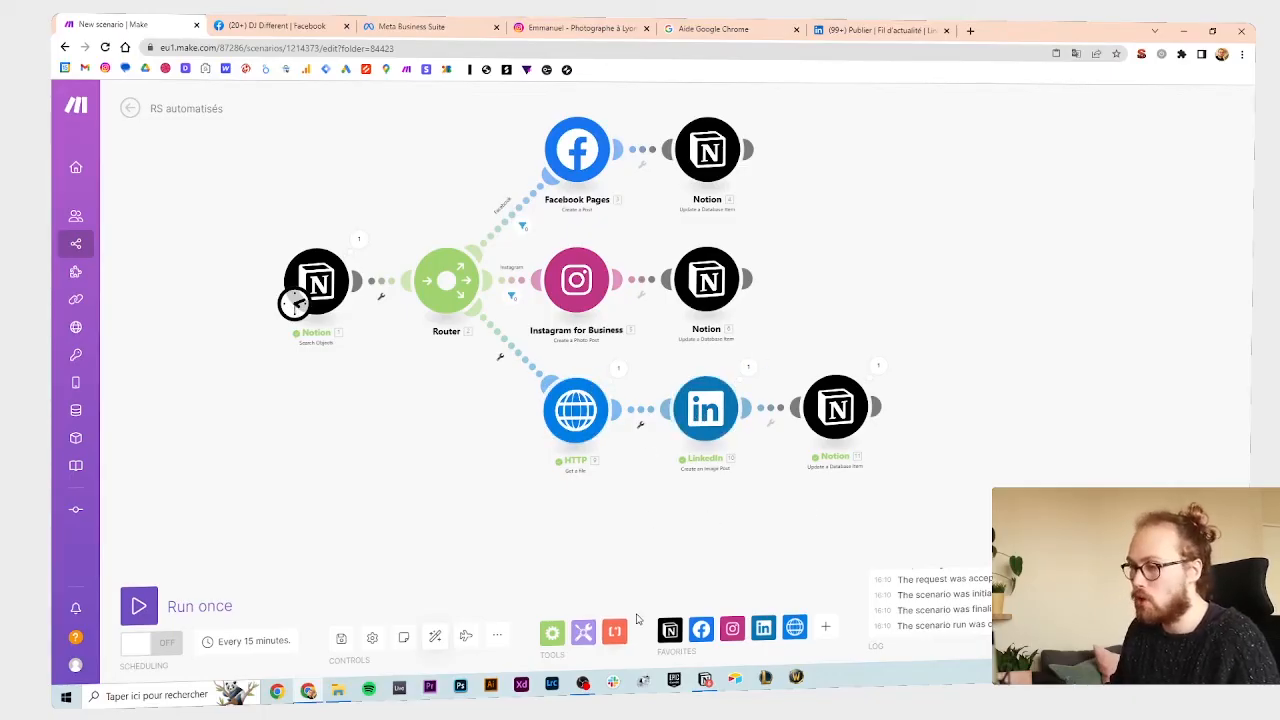
left_click(550, 635)
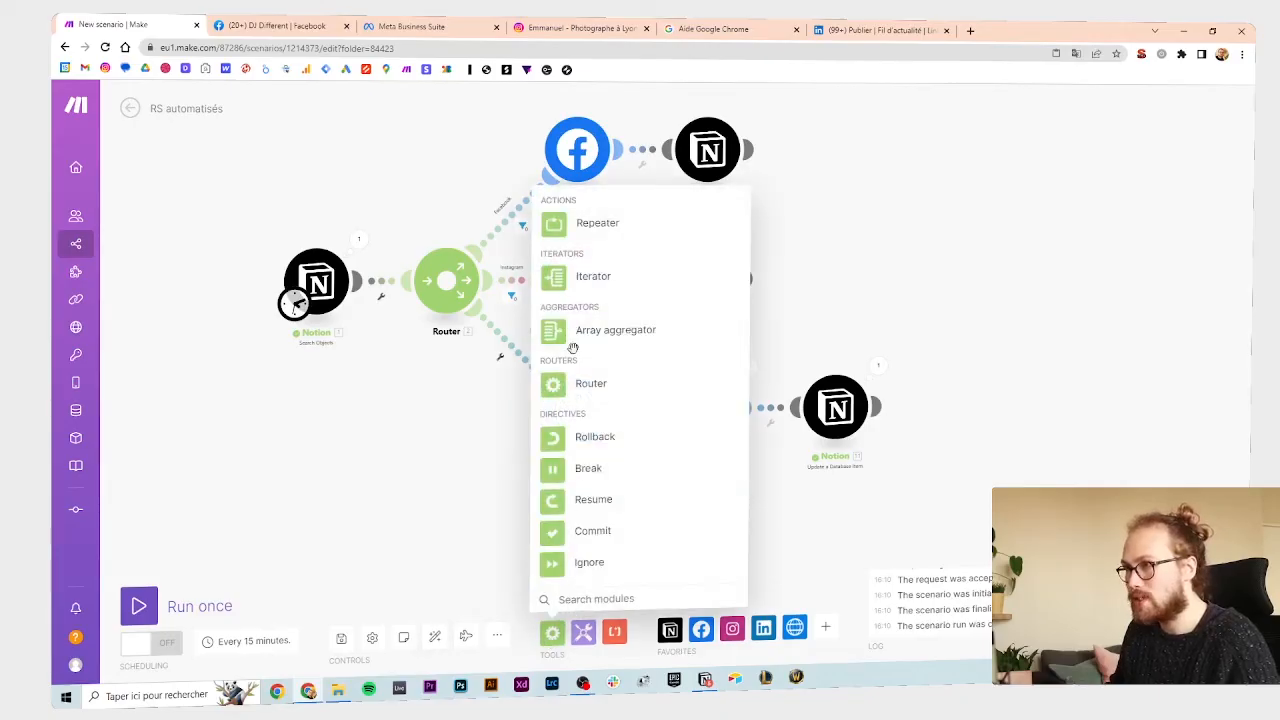
left_click(580, 386)
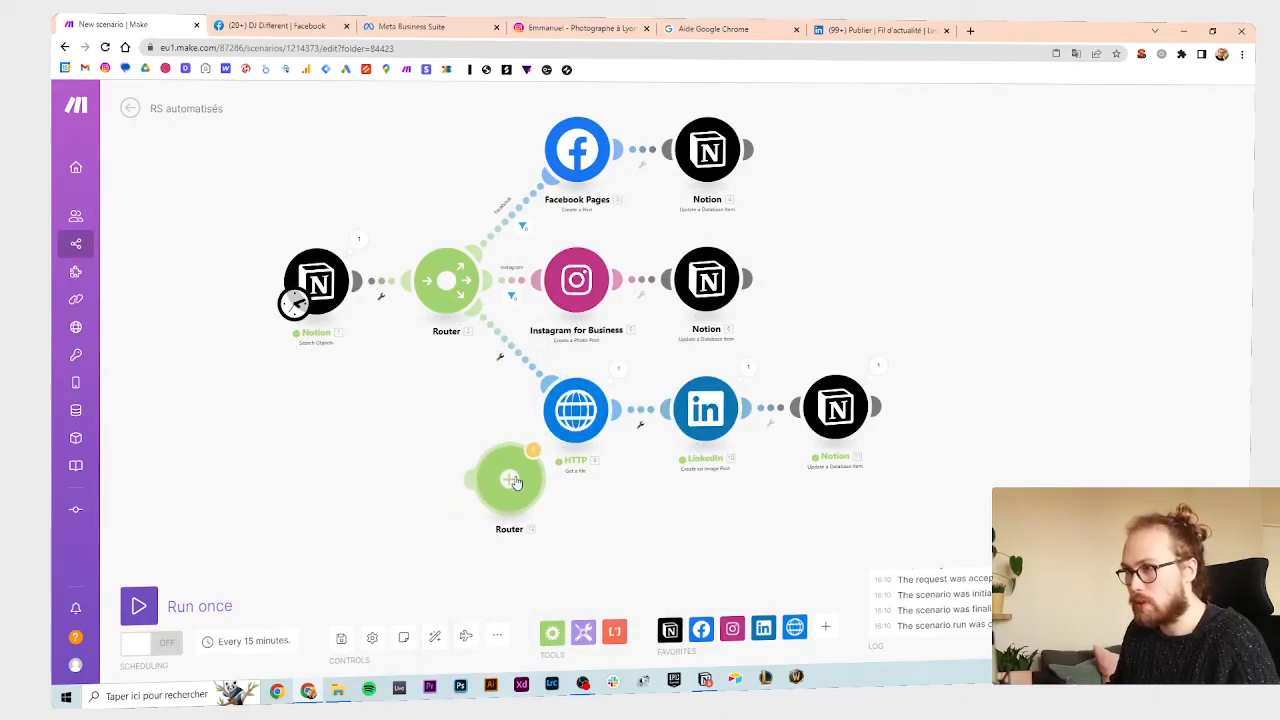
scroll(539, 407, "up", 3)
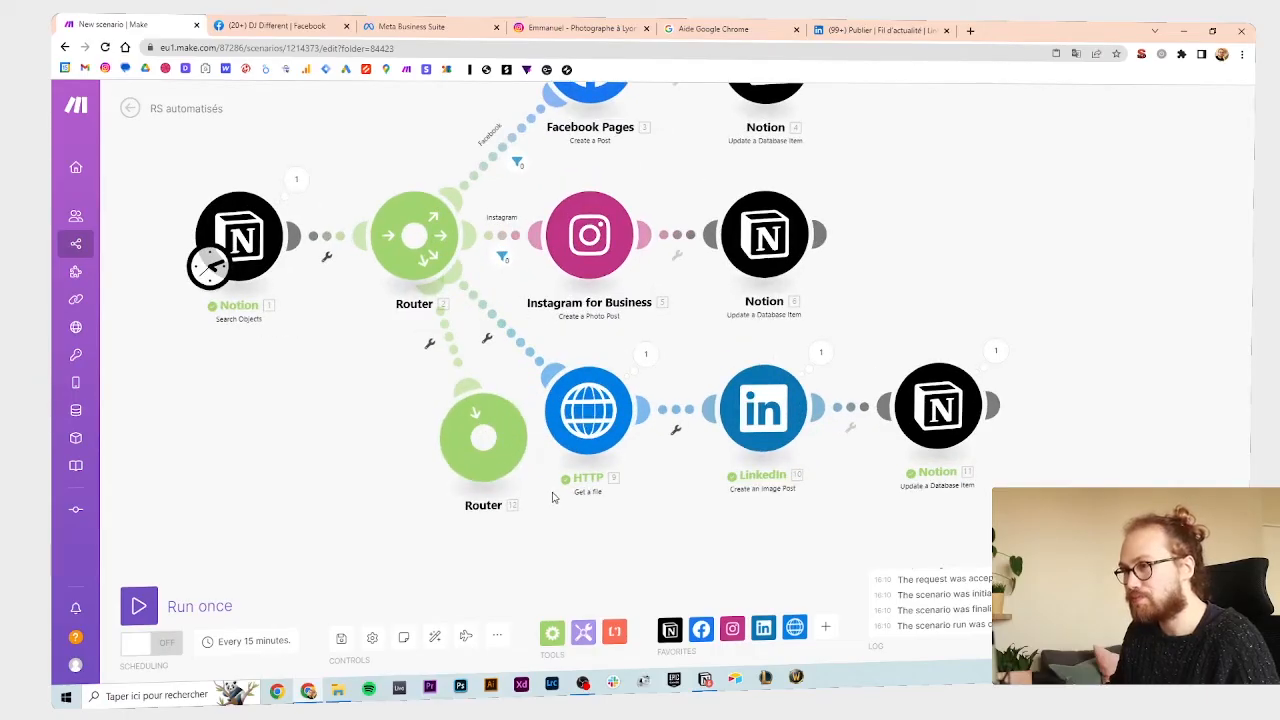
left_click_drag(557, 497, 573, 449)
- Unlink the HTTP module from the first Router and attach it to the second, deleting the empty placeholder modules
right_click(536, 291)
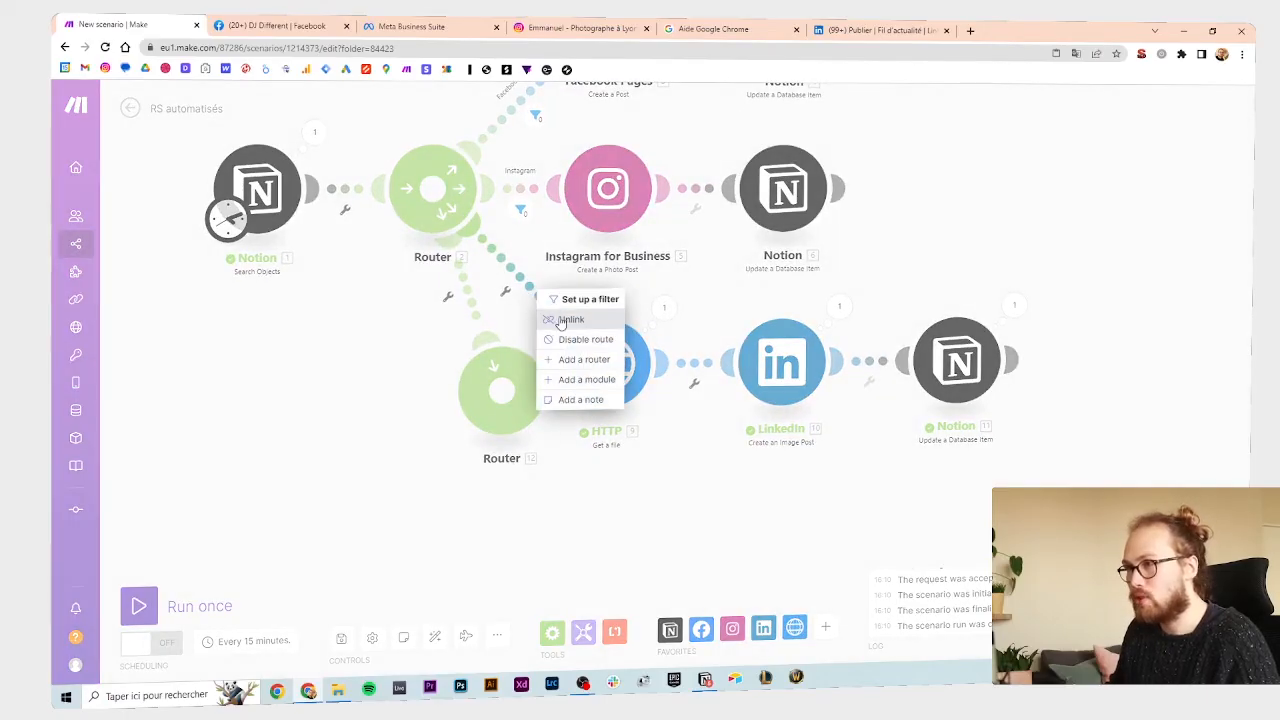
left_click(561, 320)
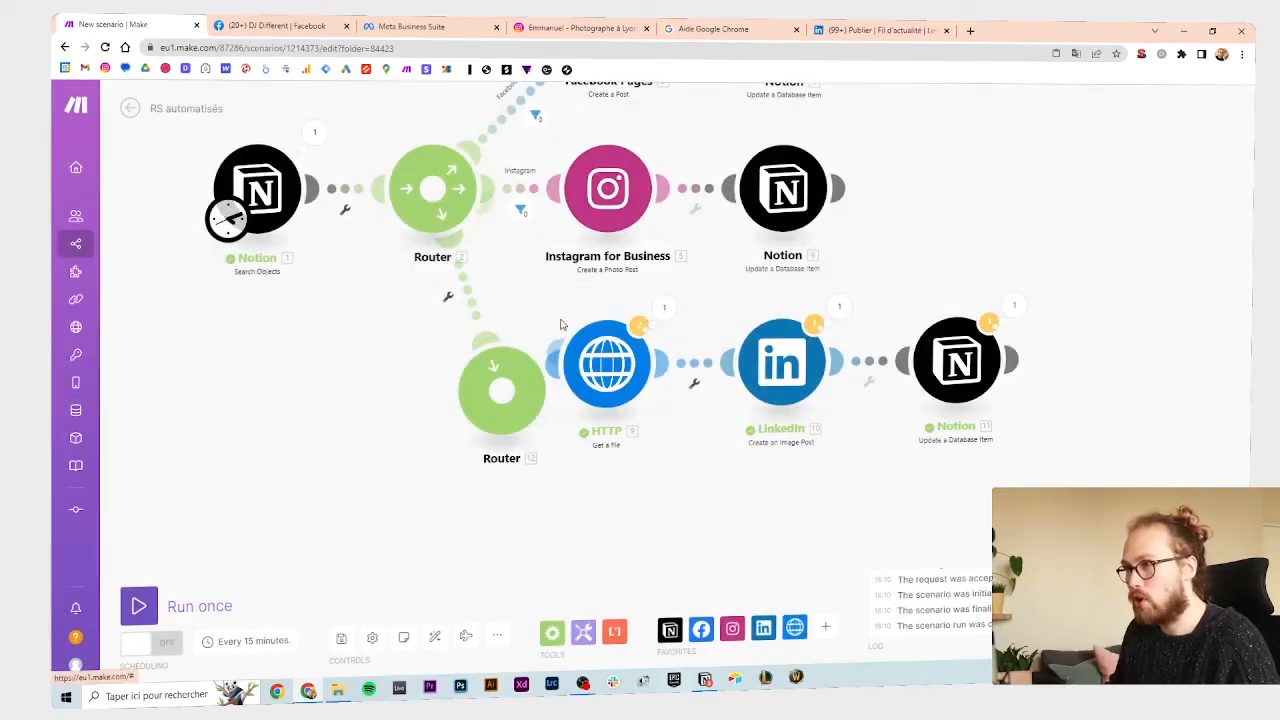
left_click(535, 420)
right_click(705, 306)
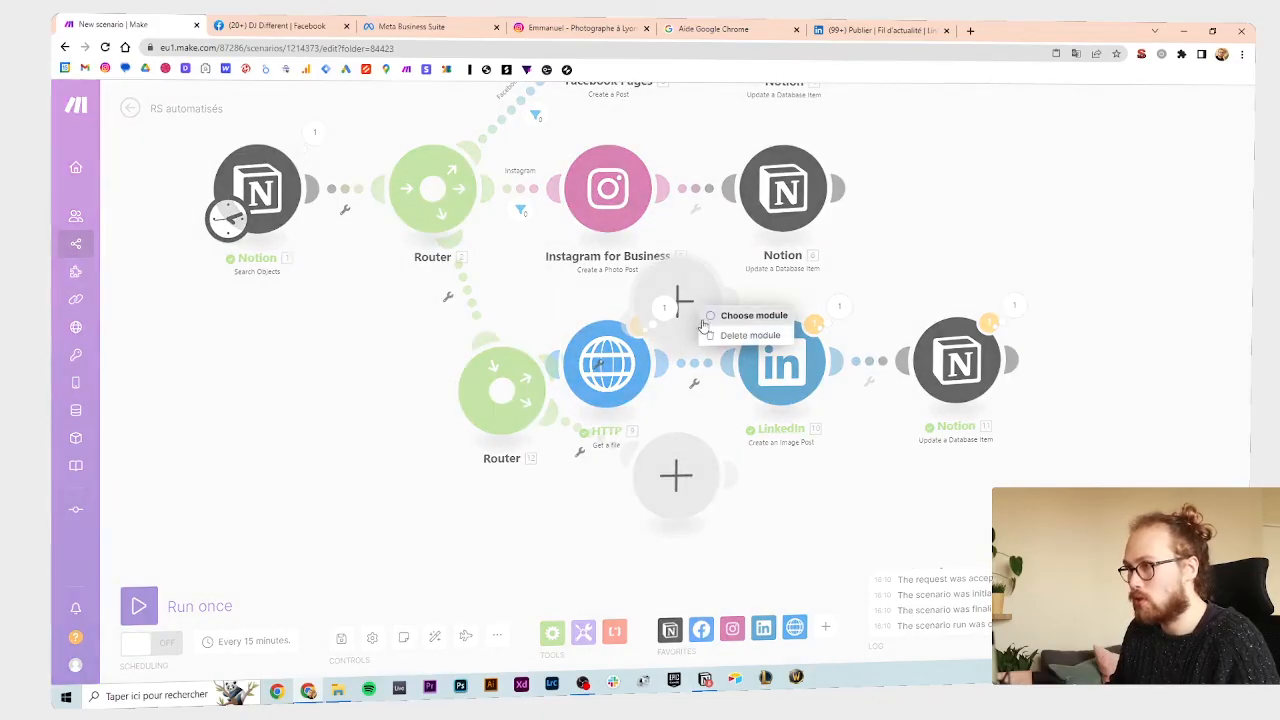
left_click(748, 334)
right_click(685, 483)
left_click(702, 507)
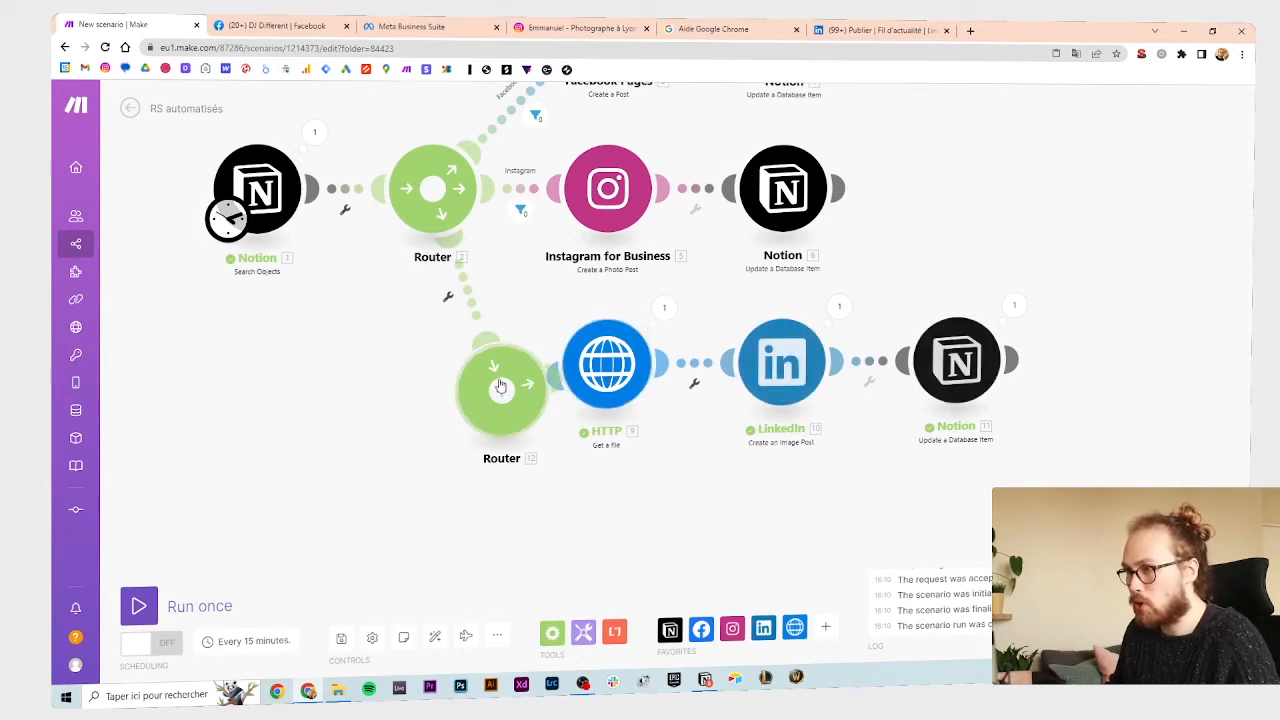
- Add a second branch to the new Router with a LinkedIn Create a Text Post module, auto-aligning the scenario
left_click(526, 414)
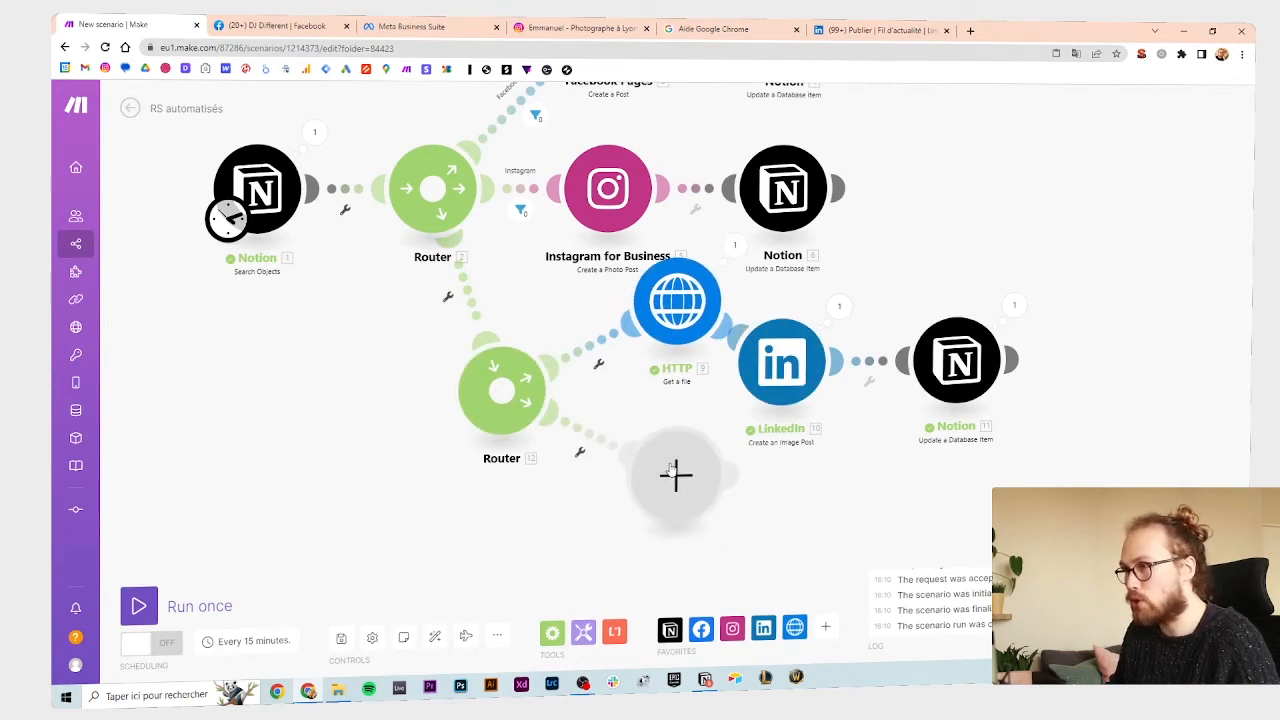
left_click(436, 640)
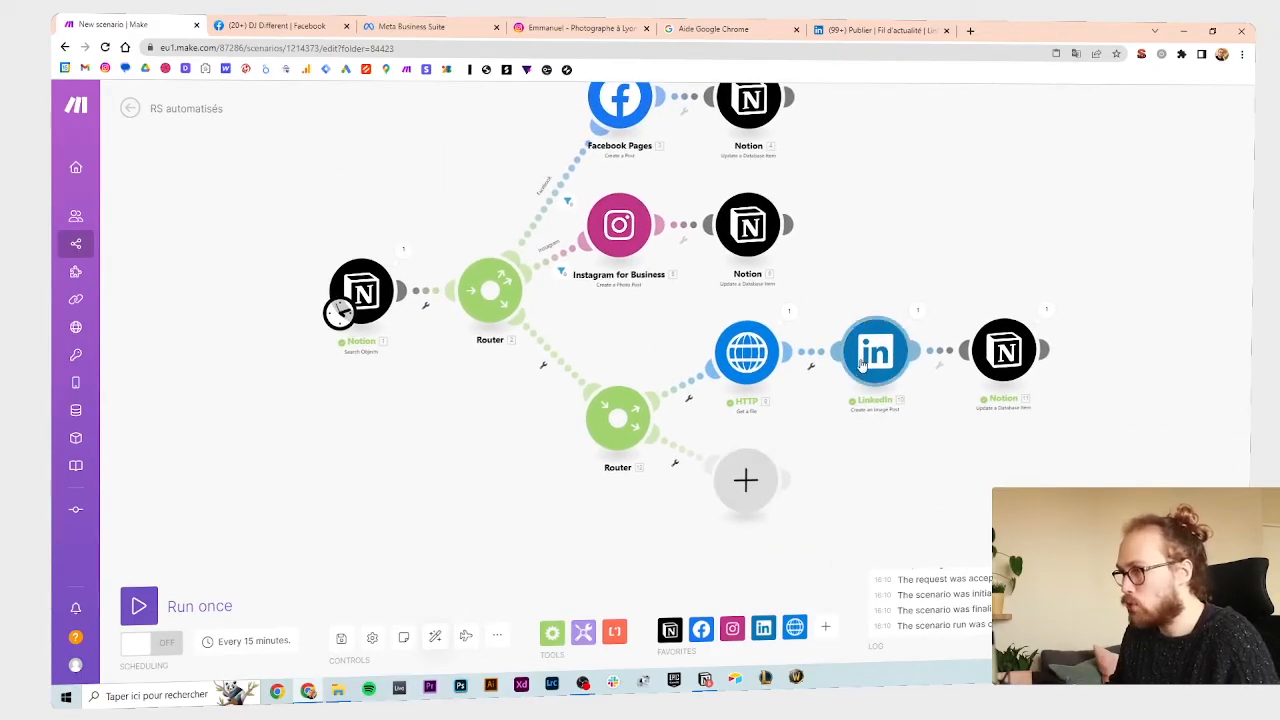
left_click(745, 480)
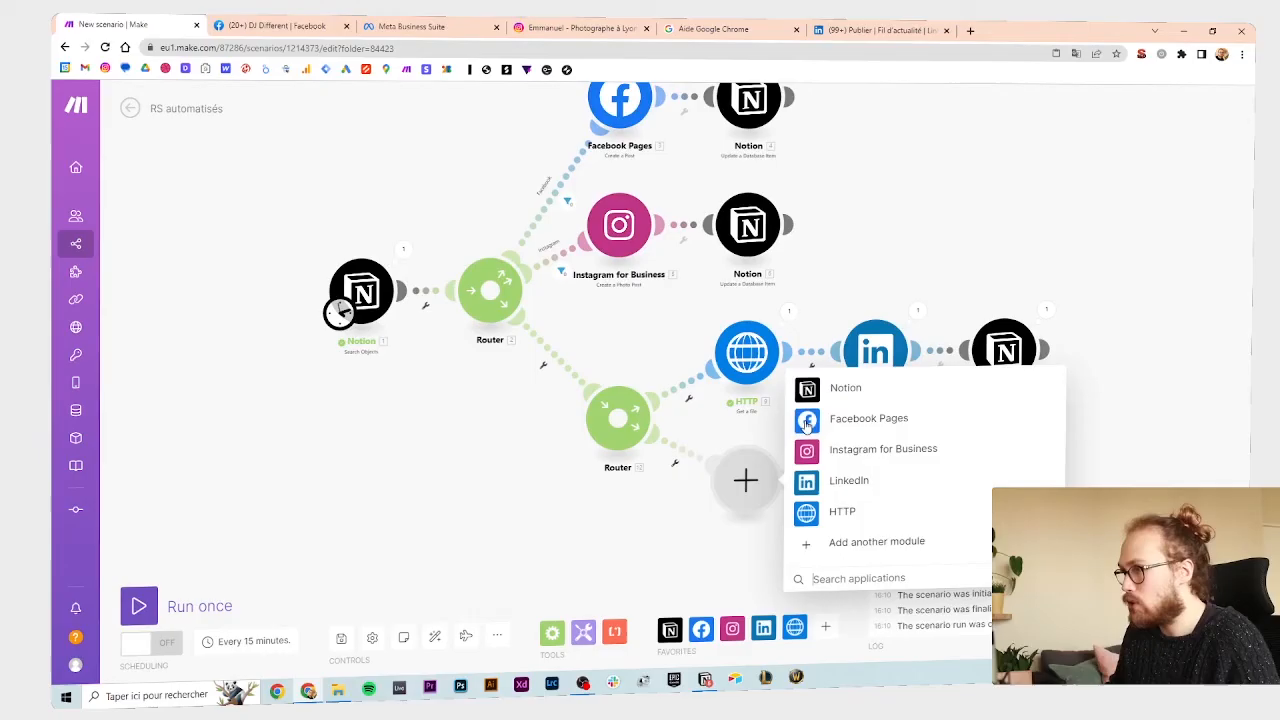
left_click(848, 482)
left_click(862, 128)
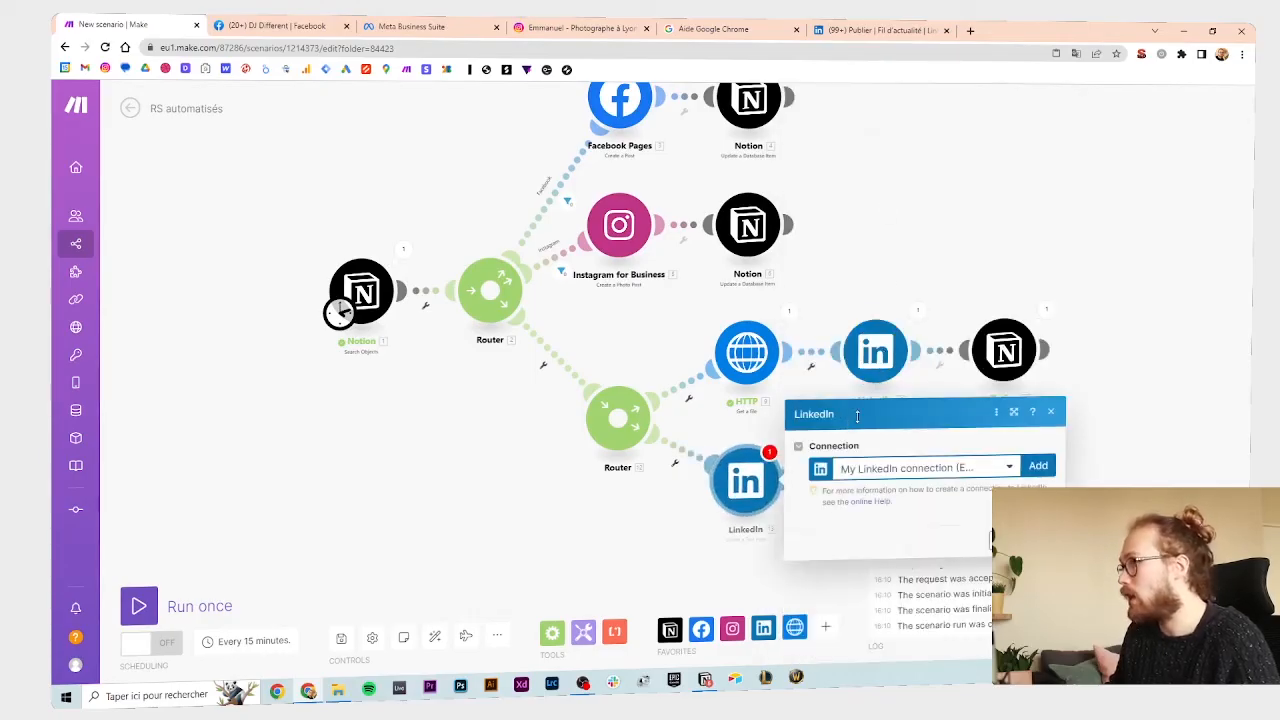
- Map the LinkedIn text post's Content to Contenu Plain Text, set its Type to Simple text, and save the module
left_click(845, 474)
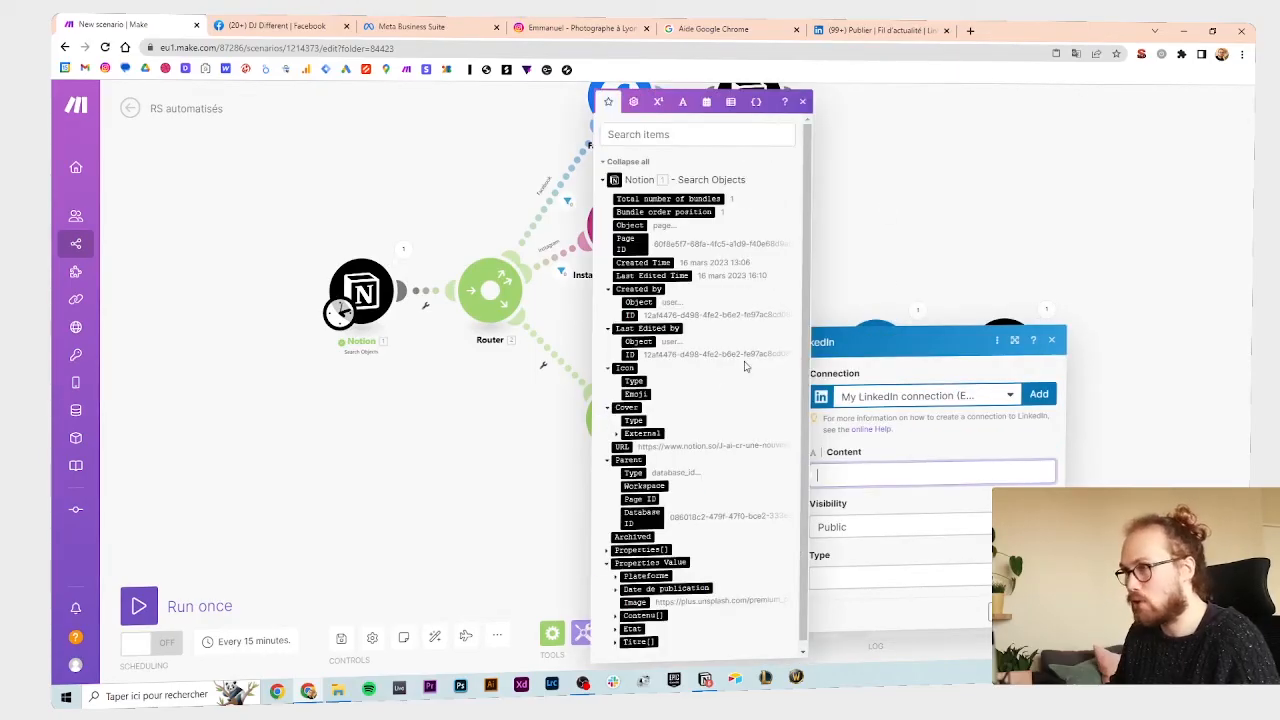
left_click(617, 608)
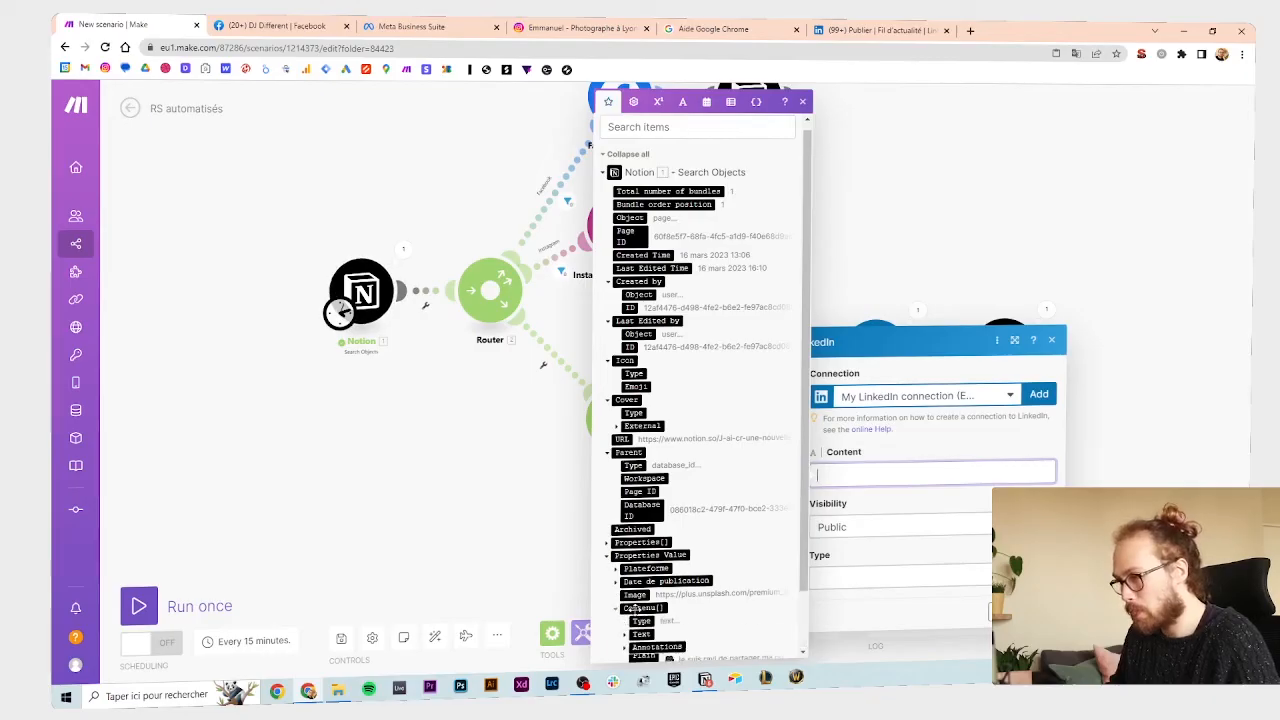
scroll(640, 610, "down", 1)
left_click(645, 603)
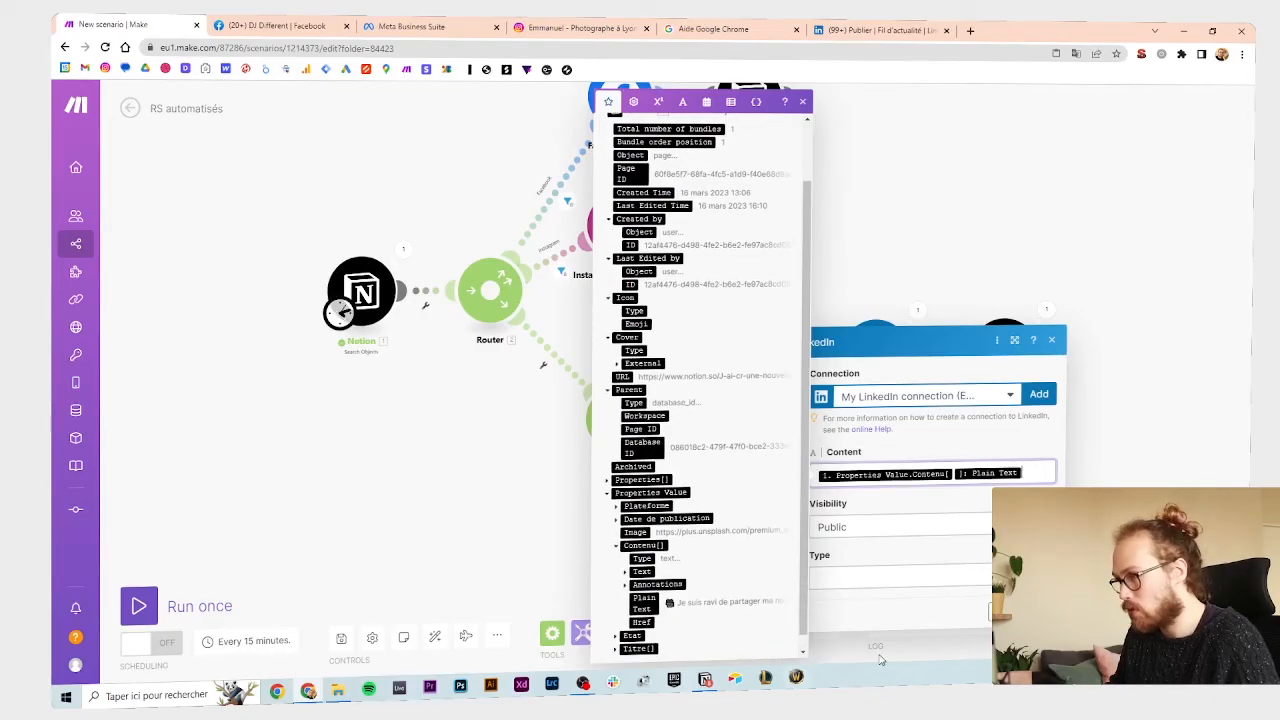
left_click(850, 576)
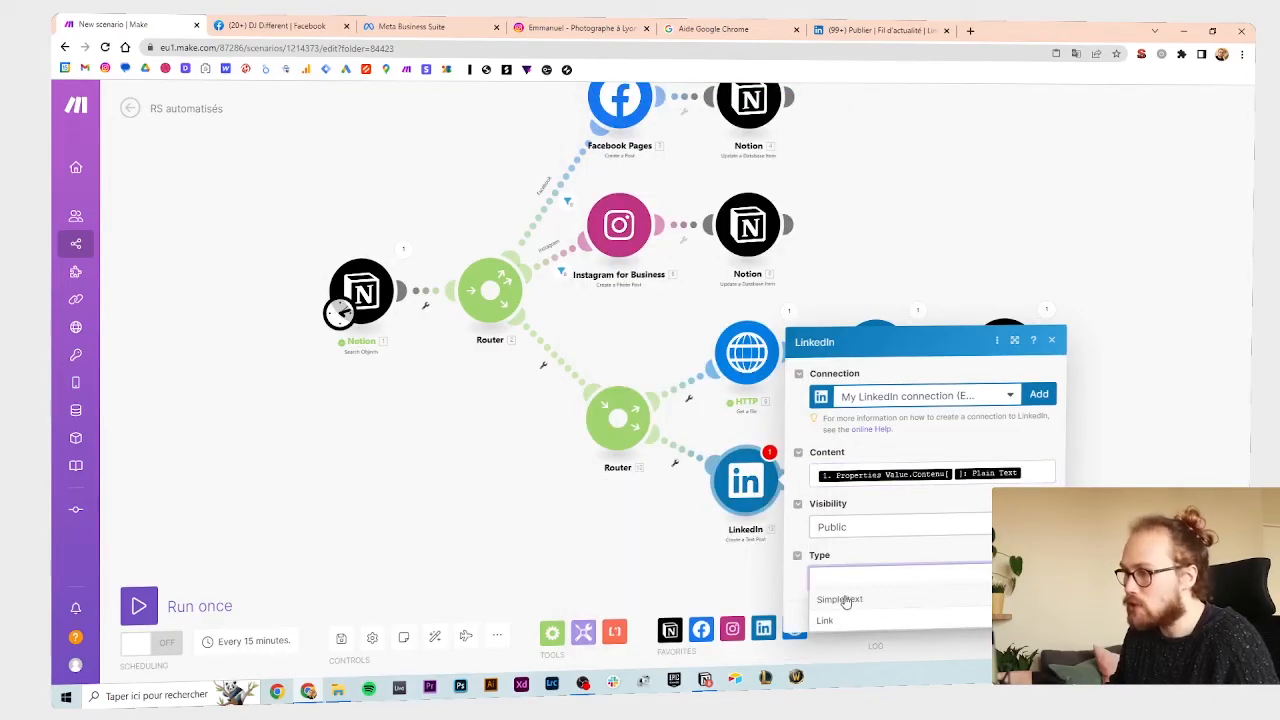
left_click(840, 600)
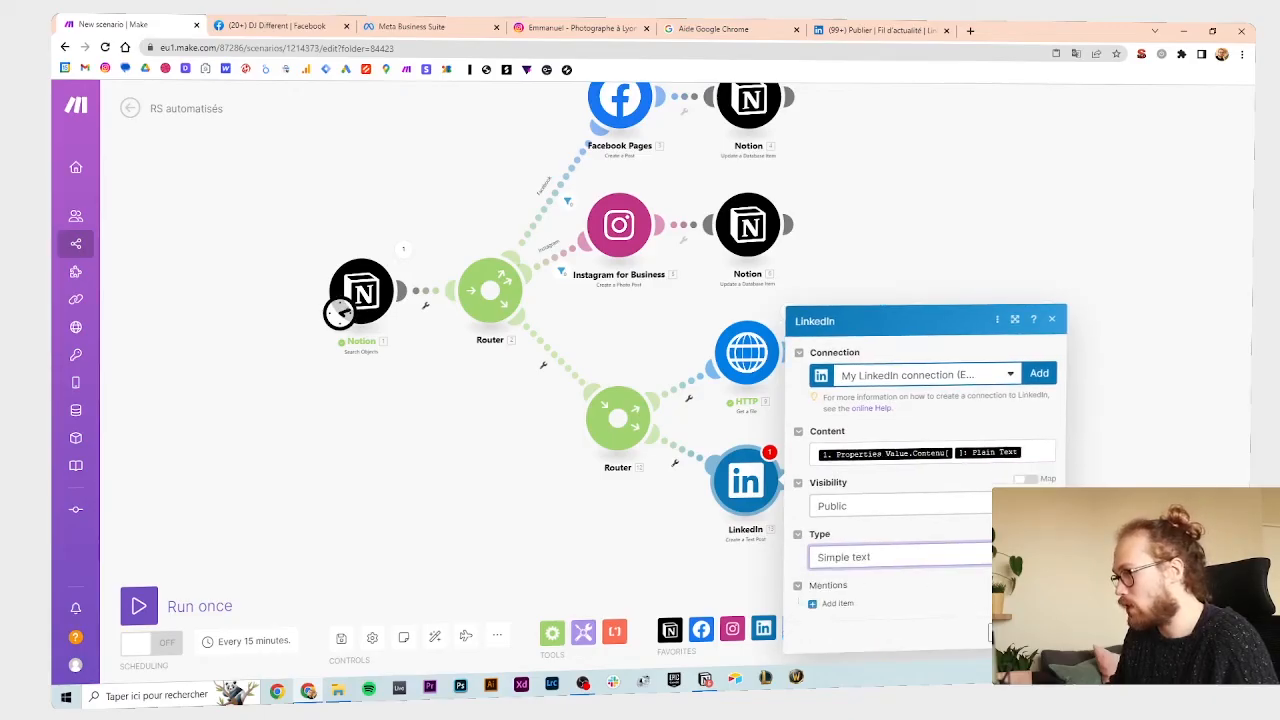
left_click(992, 632)
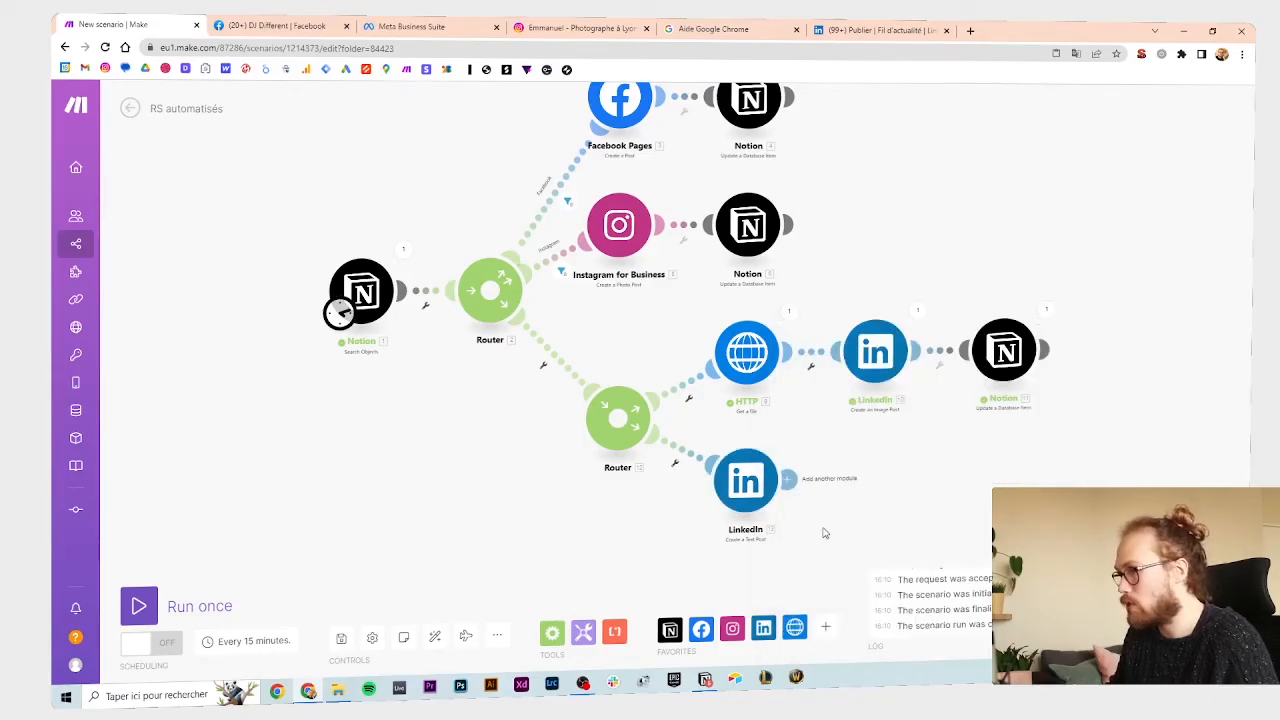
- Add a copy of the Notion Update a Database Item module and attach it after the LinkedIn text post module
right_click(869, 467)
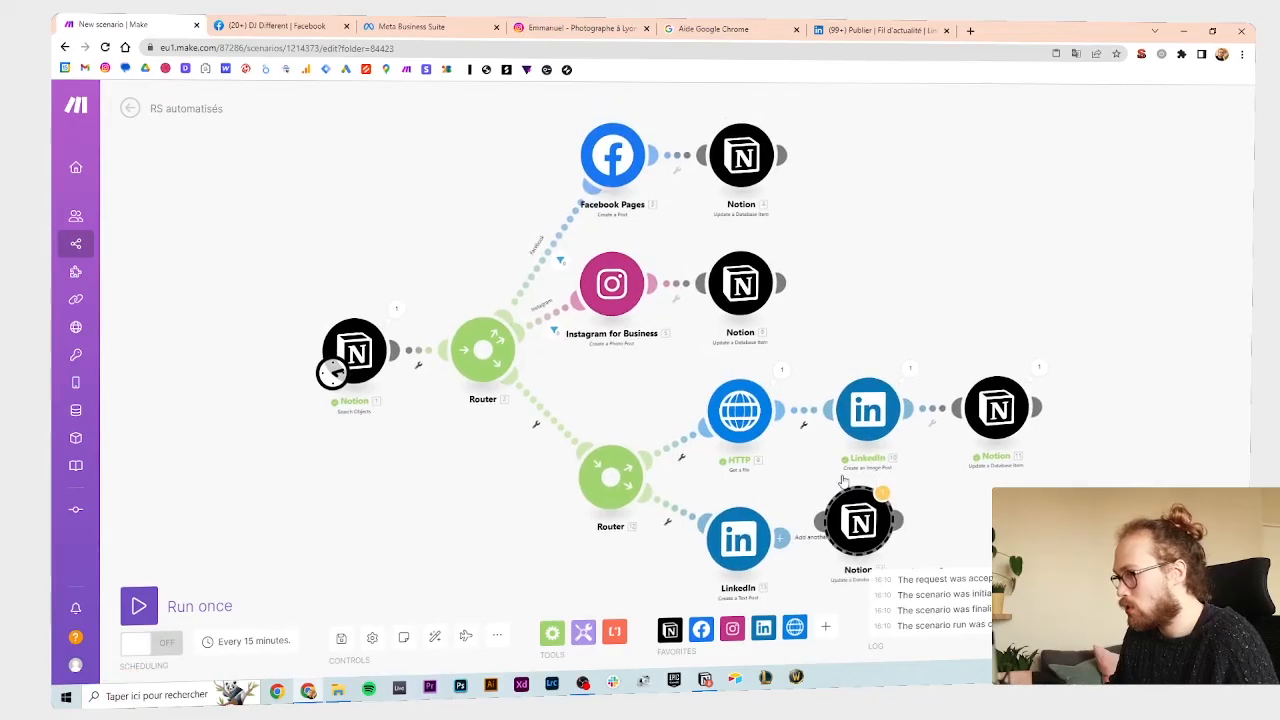
left_click_drag(838, 267, 852, 175)
left_click_drag(873, 434, 868, 455)
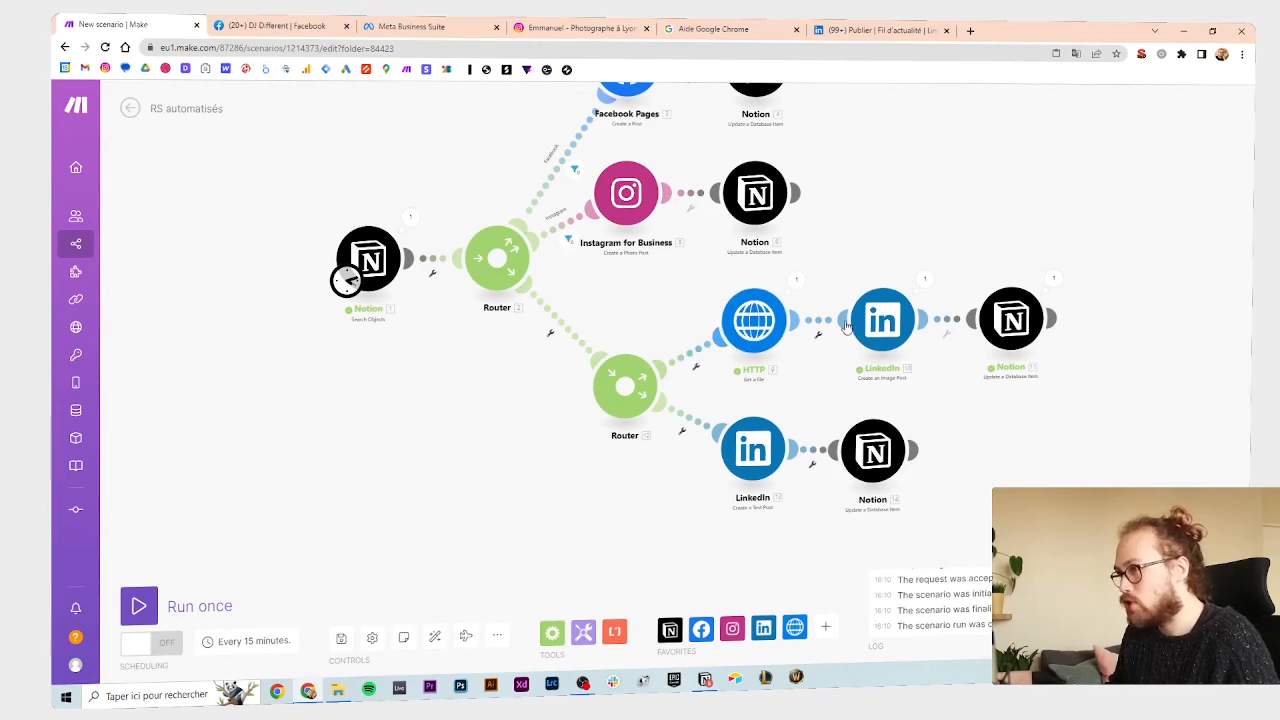
- Set up a filter labelled Linkedin between the two Routers, requiring Plateforme Name to be text-equal to Linkedin
scroll(489, 263, "down", 2)
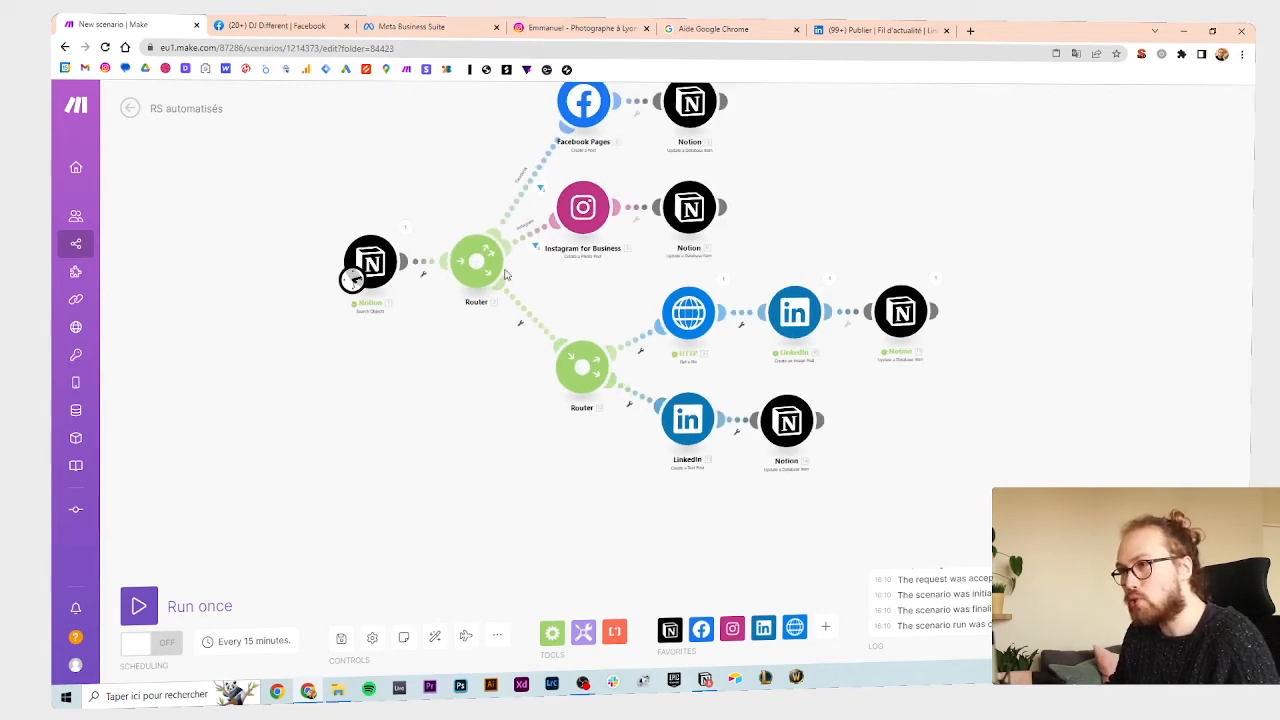
left_click(530, 313)
type("Linkedin")
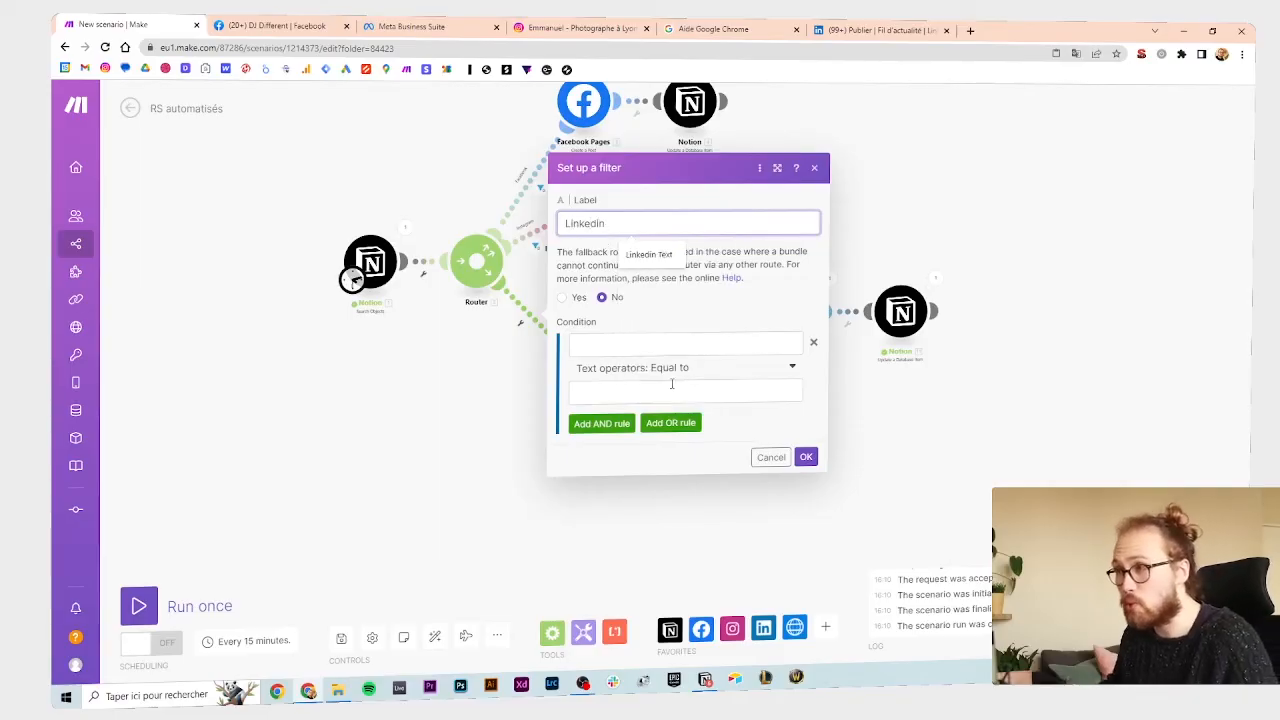
left_click(672, 344)
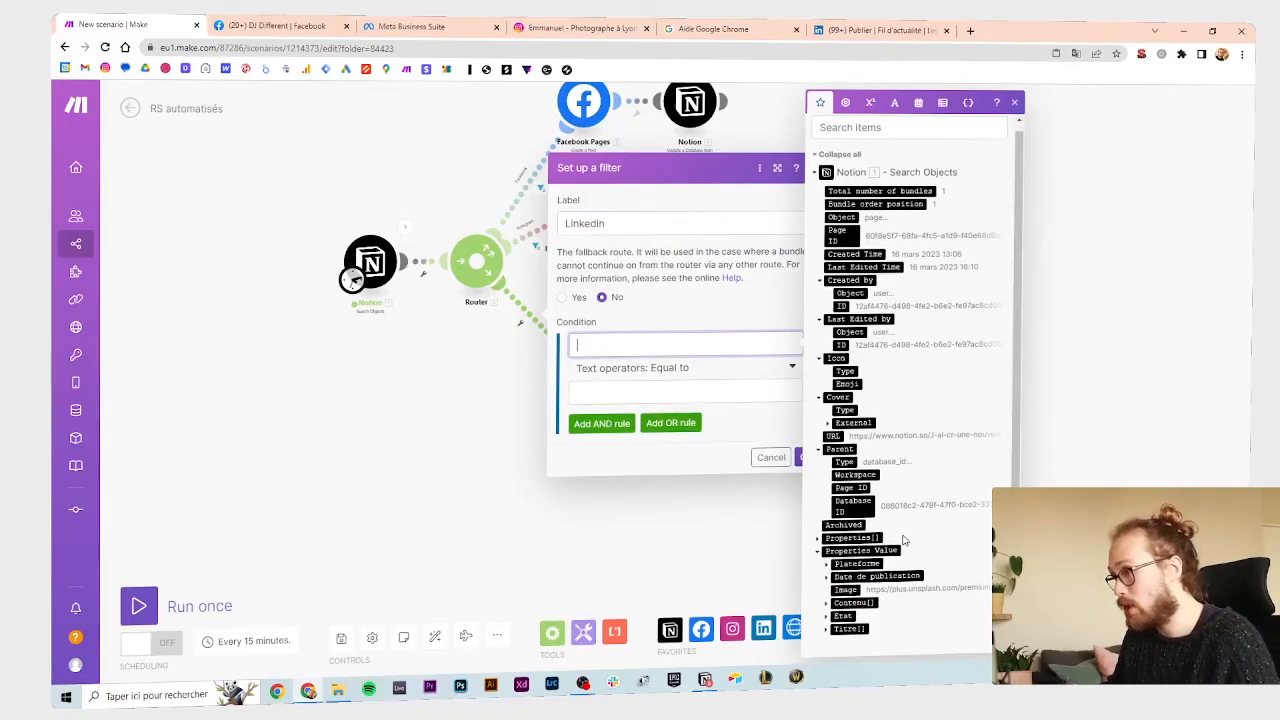
left_click(826, 566)
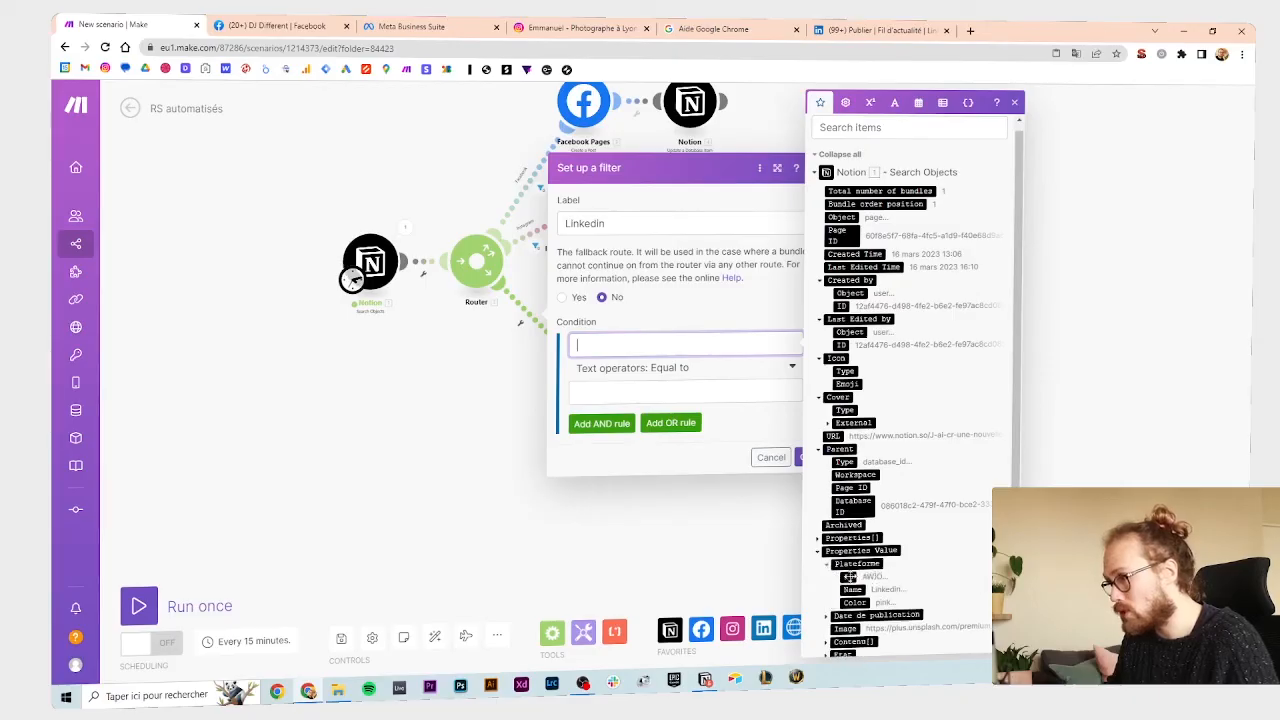
left_click(855, 591)
left_click(624, 393)
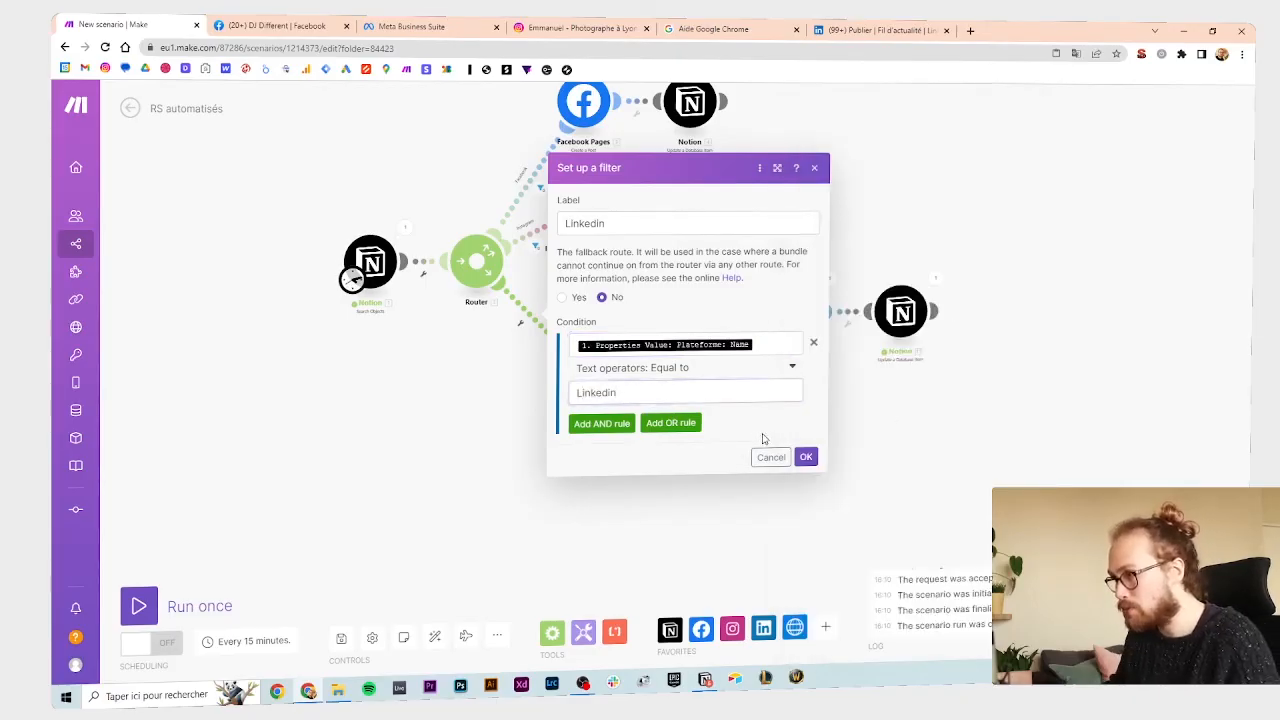
left_click(803, 457)
- Set up a filter labelled Si image between the second Router and the HTTP module, with the condition Image Exists
scroll(590, 328, "up", 3)
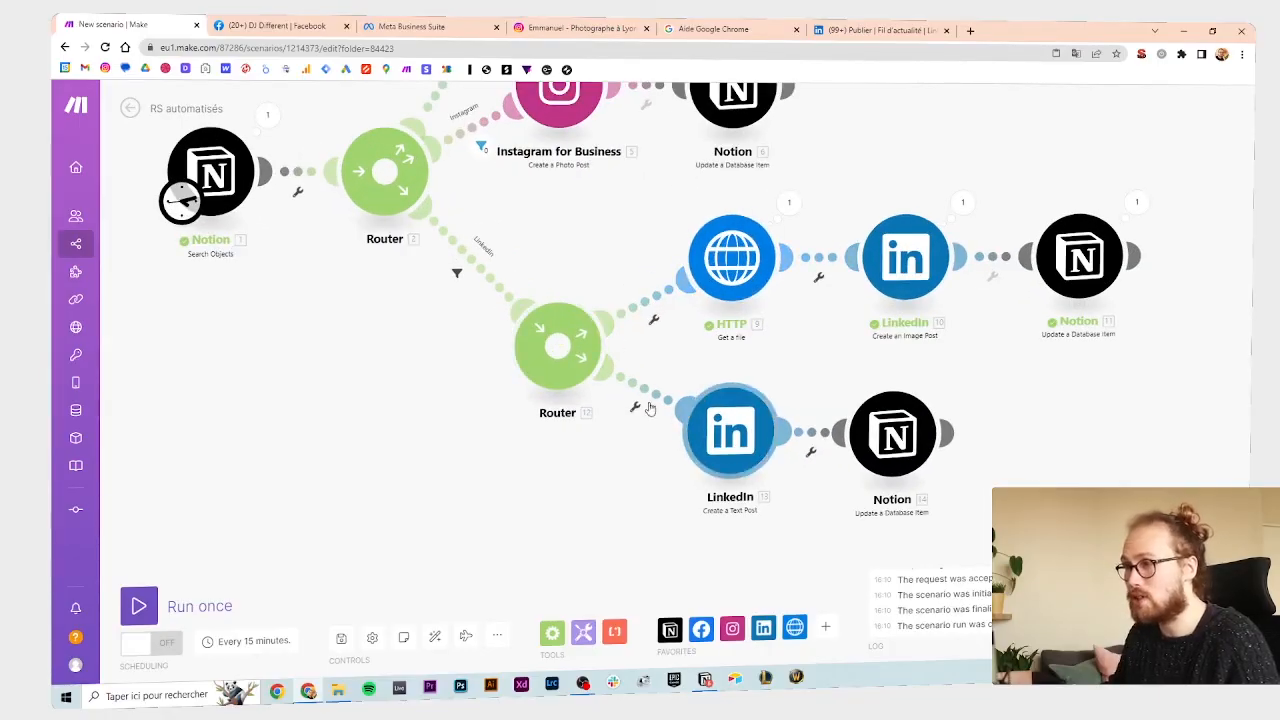
left_click(645, 304)
left_click(721, 213)
type("Si")
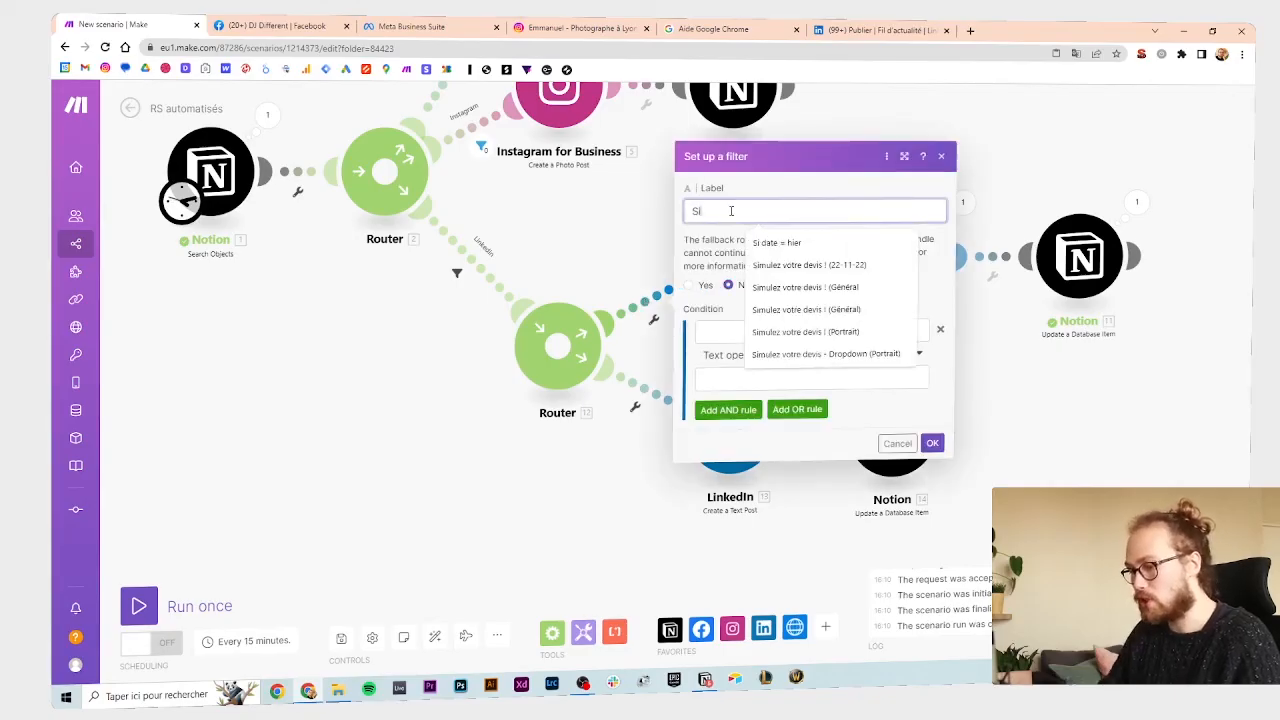
type(" image")
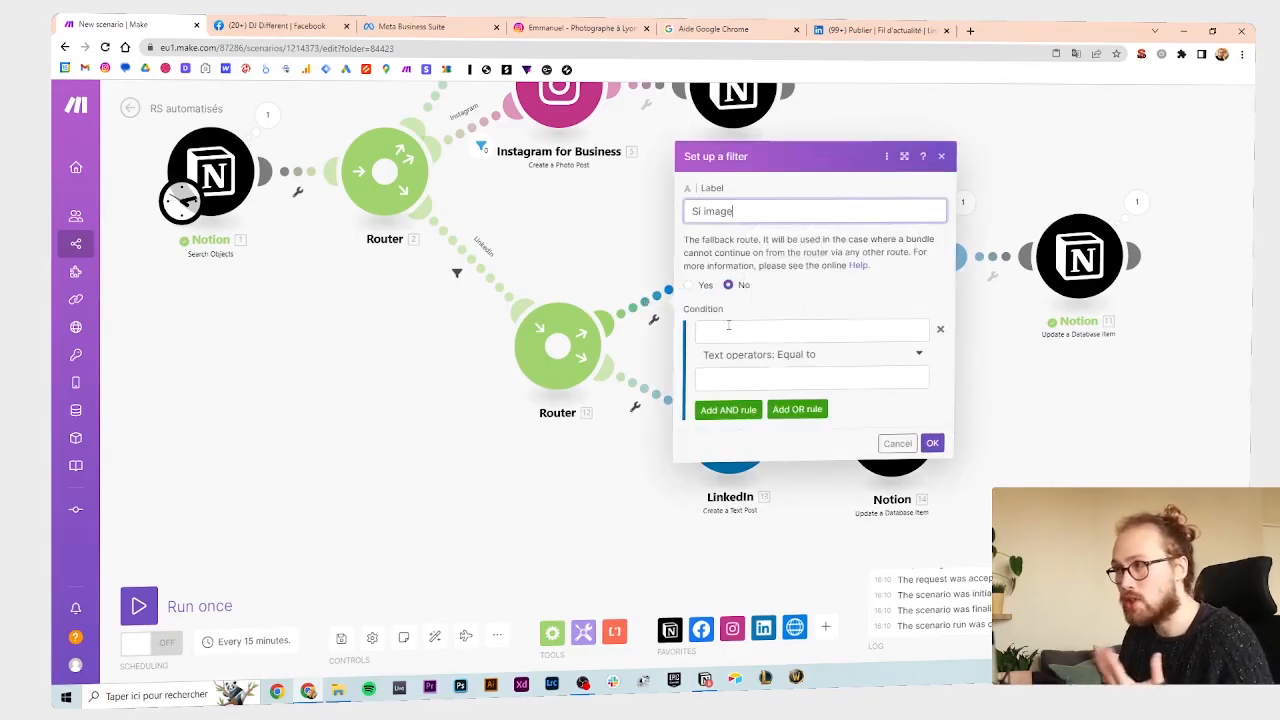
left_click(729, 327)
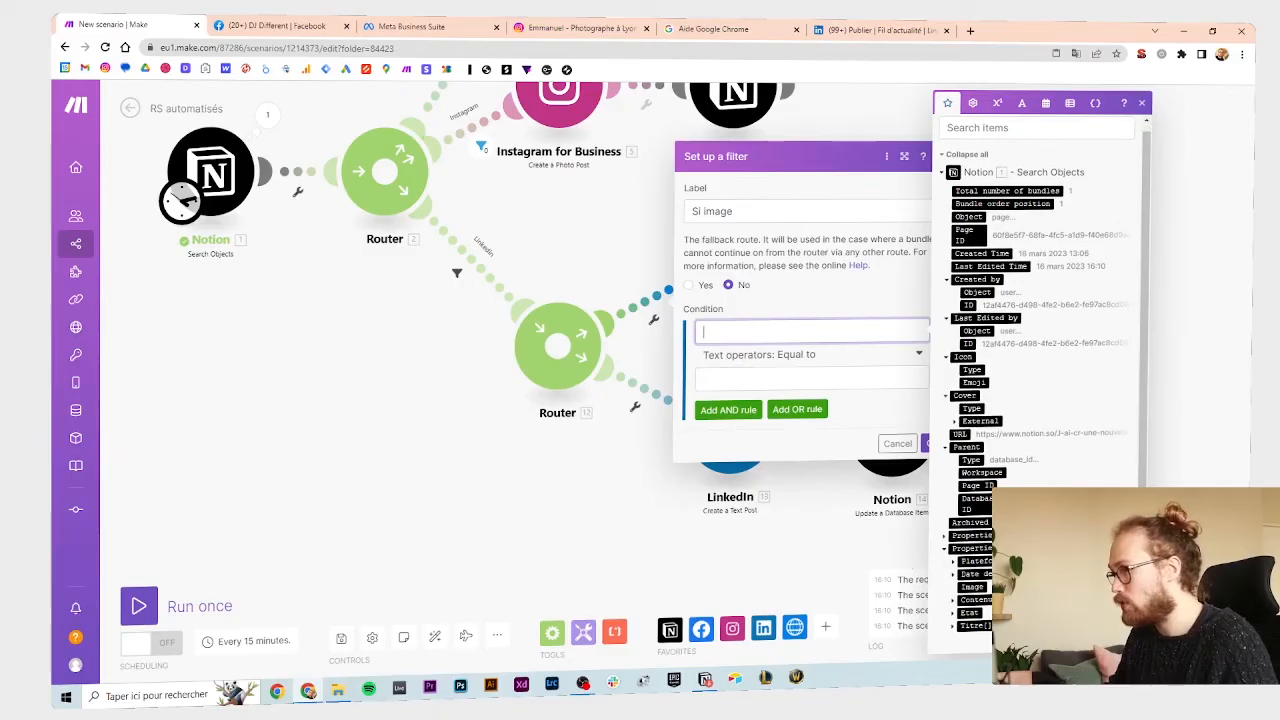
left_click(972, 586)
left_click(766, 355)
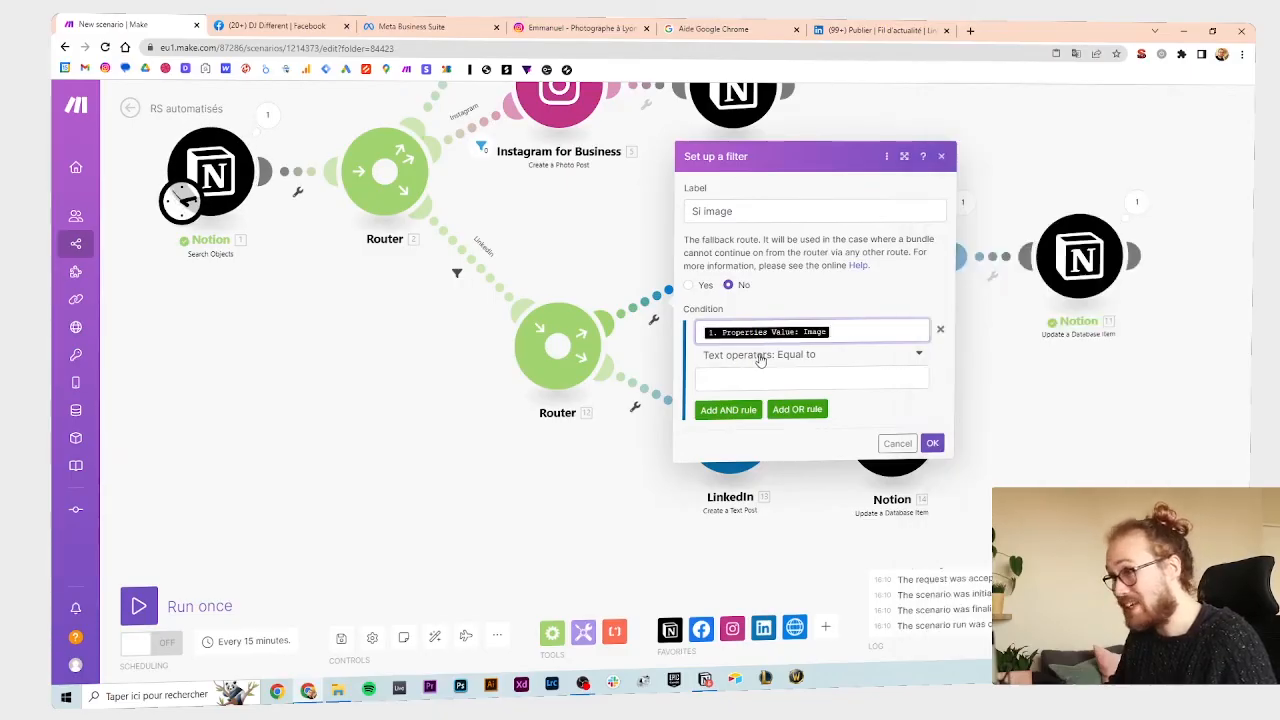
left_click(732, 414)
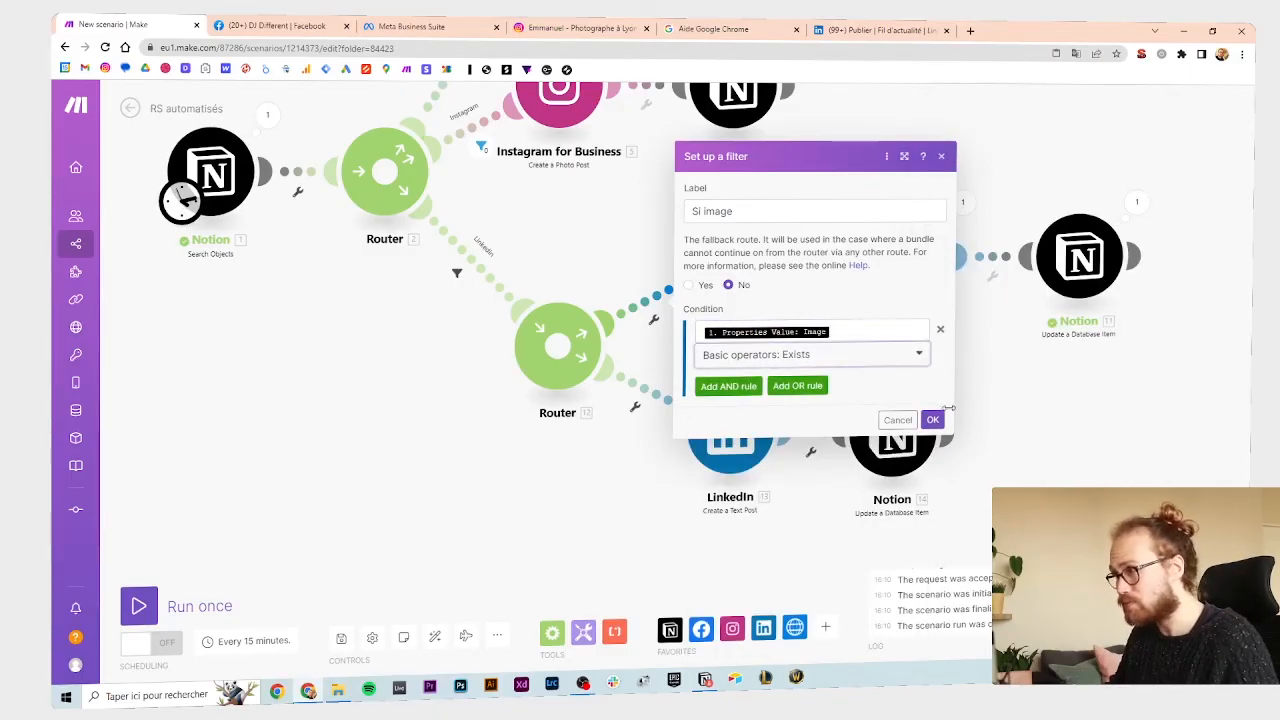
left_click(933, 418)
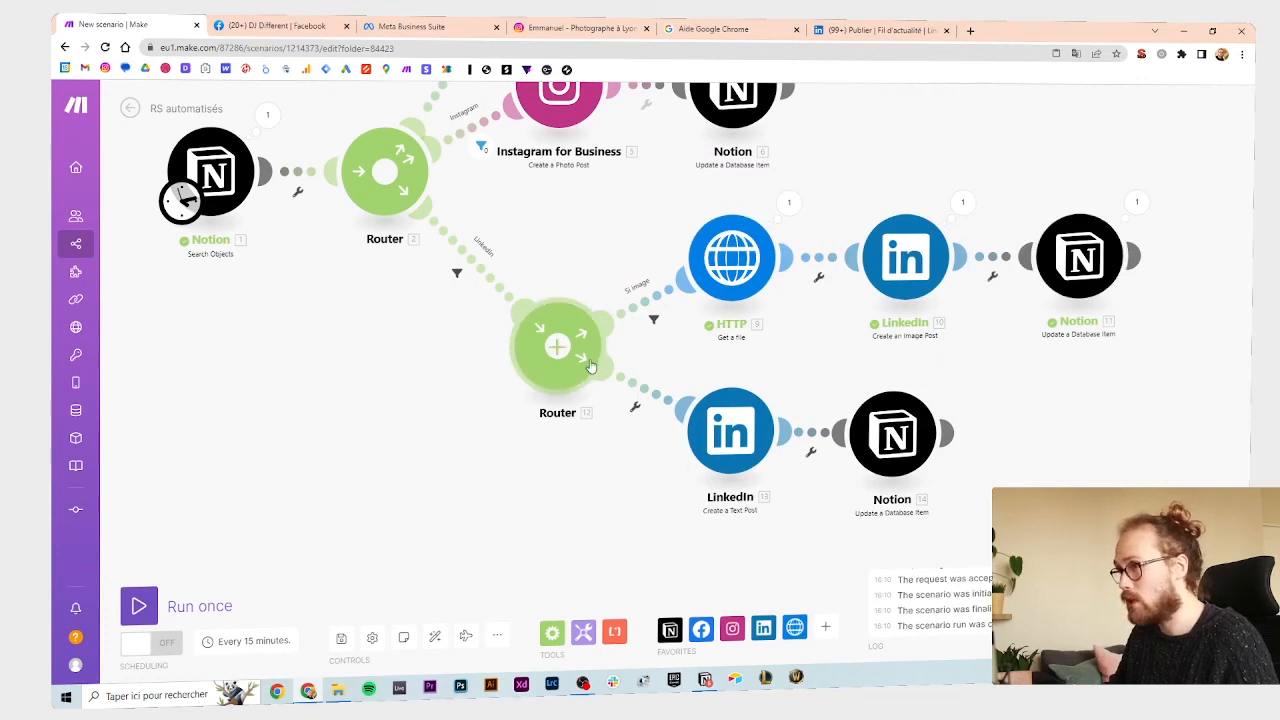
- Set up a filter labelled Pas d'image before the LinkedIn text post module, with the condition Image Does not exist
left_click(650, 391)
left_click(728, 297)
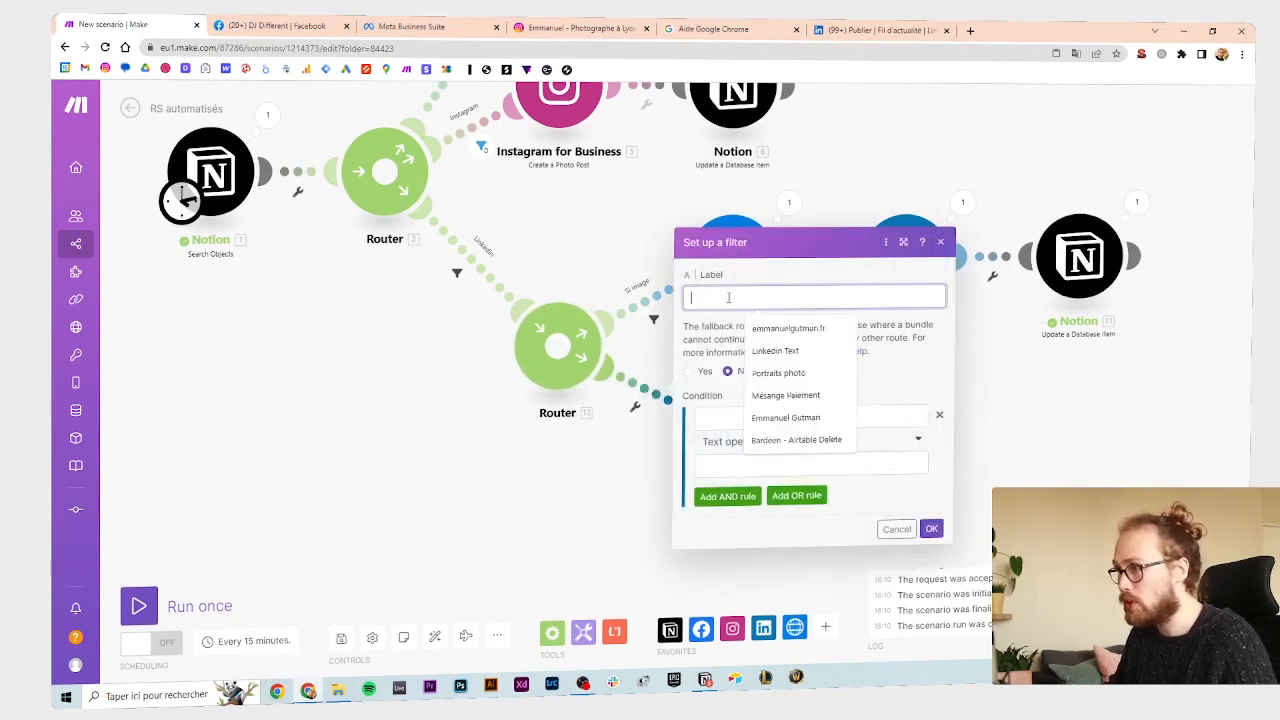
type("Pas d'image")
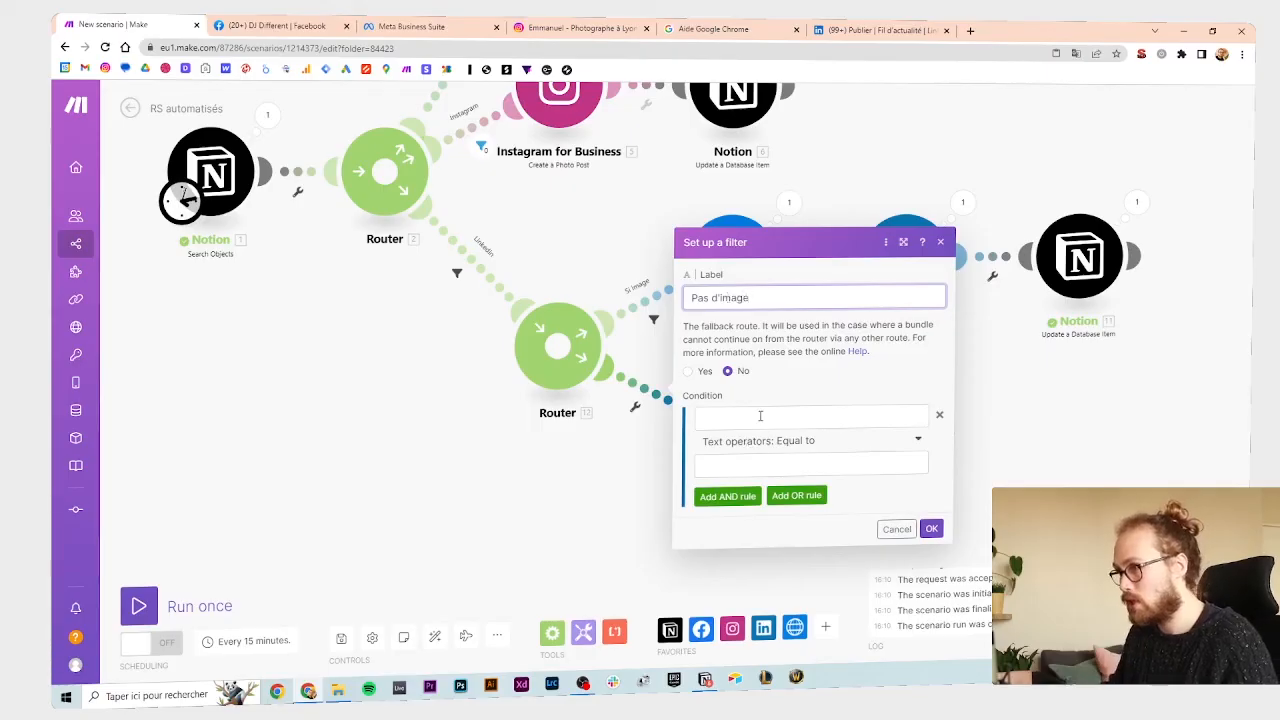
left_click(760, 415)
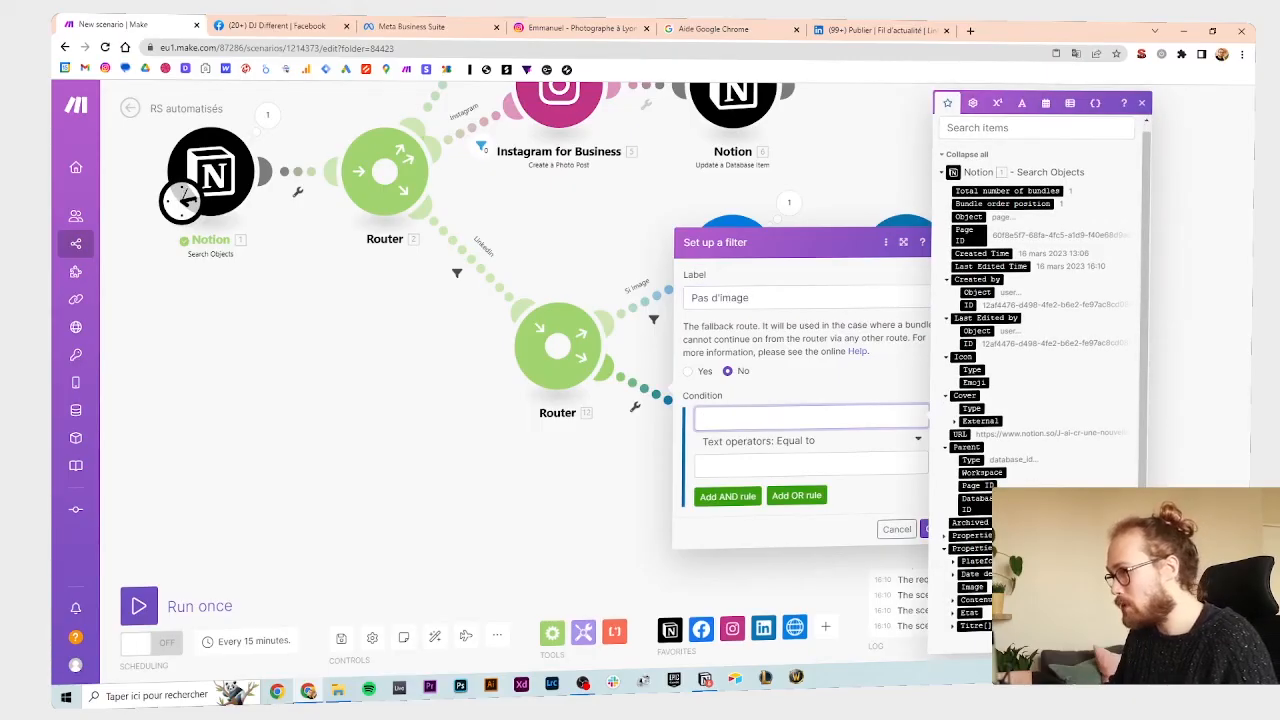
left_click(971, 586)
left_click(811, 442)
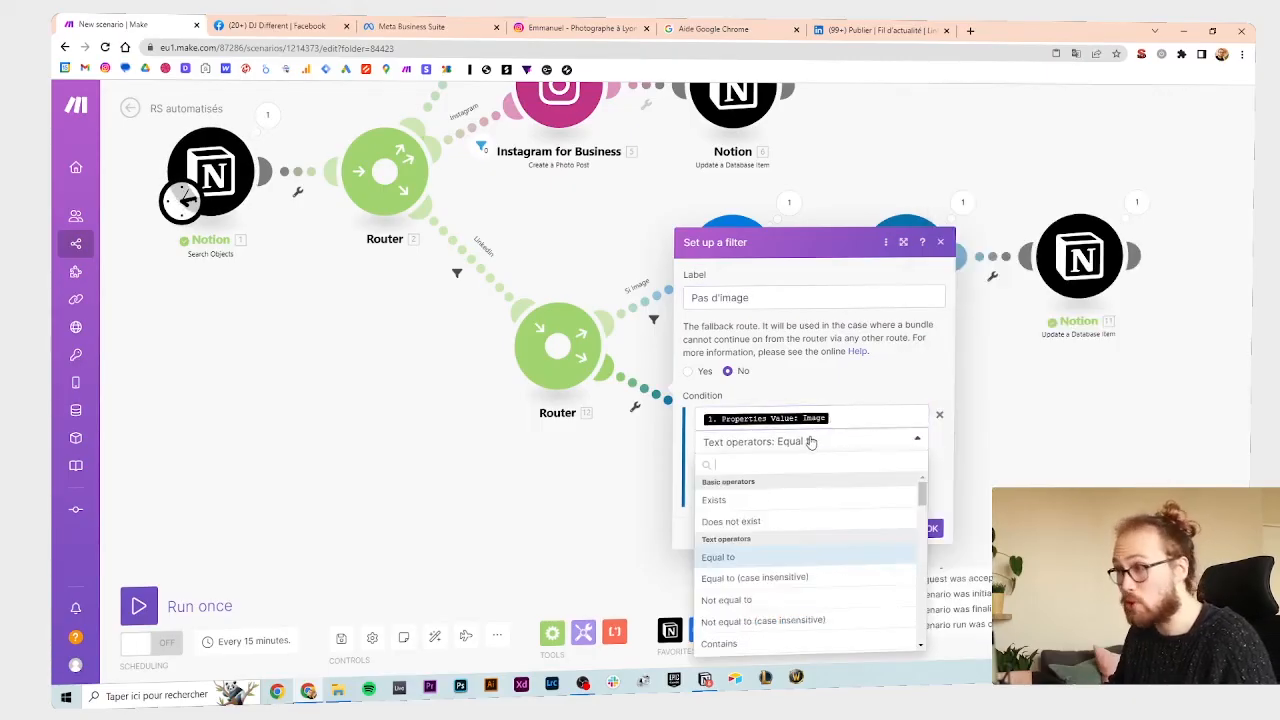
left_click(748, 524)
left_click(930, 507)
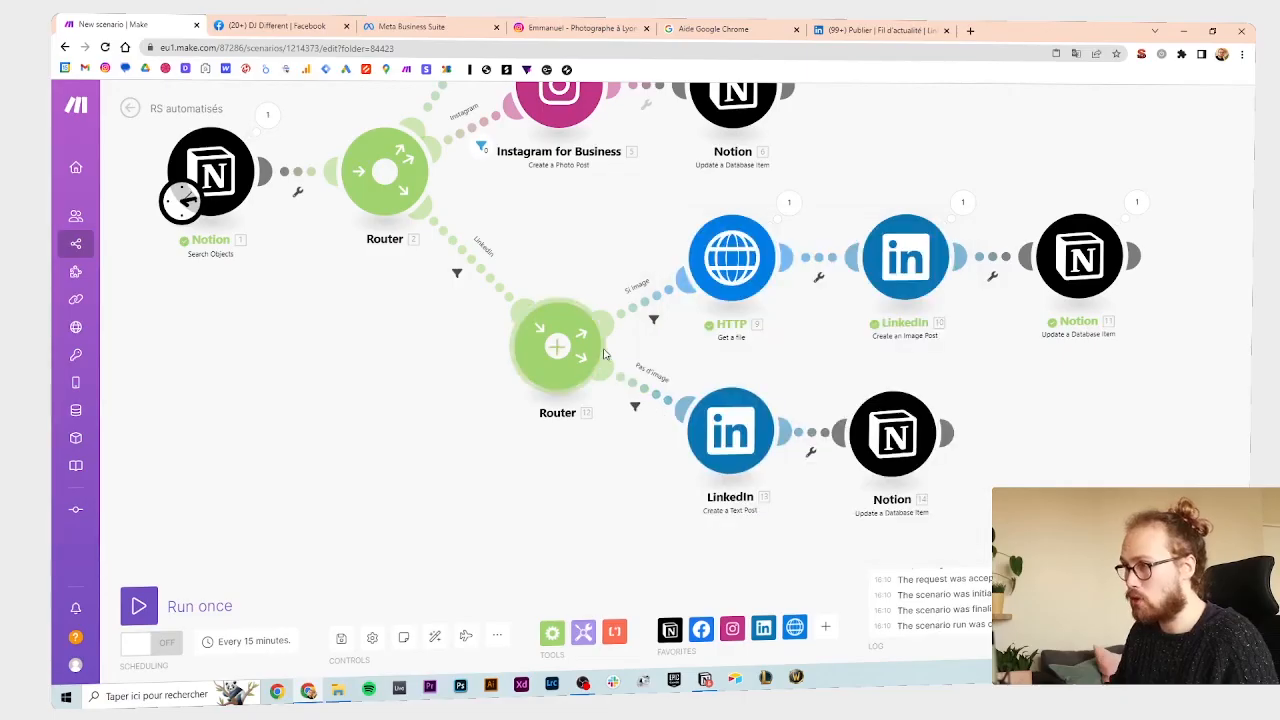
- Switch to the Notion calendar and set the Etat of "J'ai créé une nouvelle vidéo sur Notion !" to Programmé
key("alt+Tab")
scroll(646, 351, "down", 2)
scroll(677, 243, "up", 2)
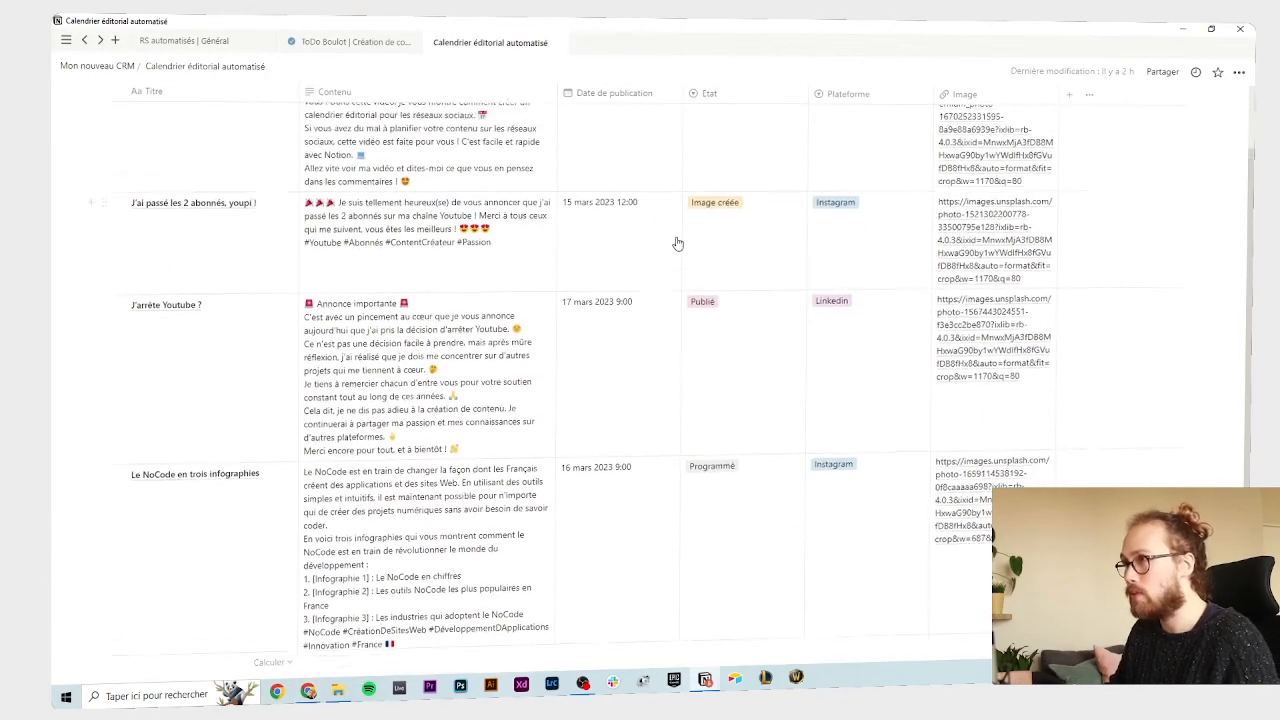
left_click(707, 234)
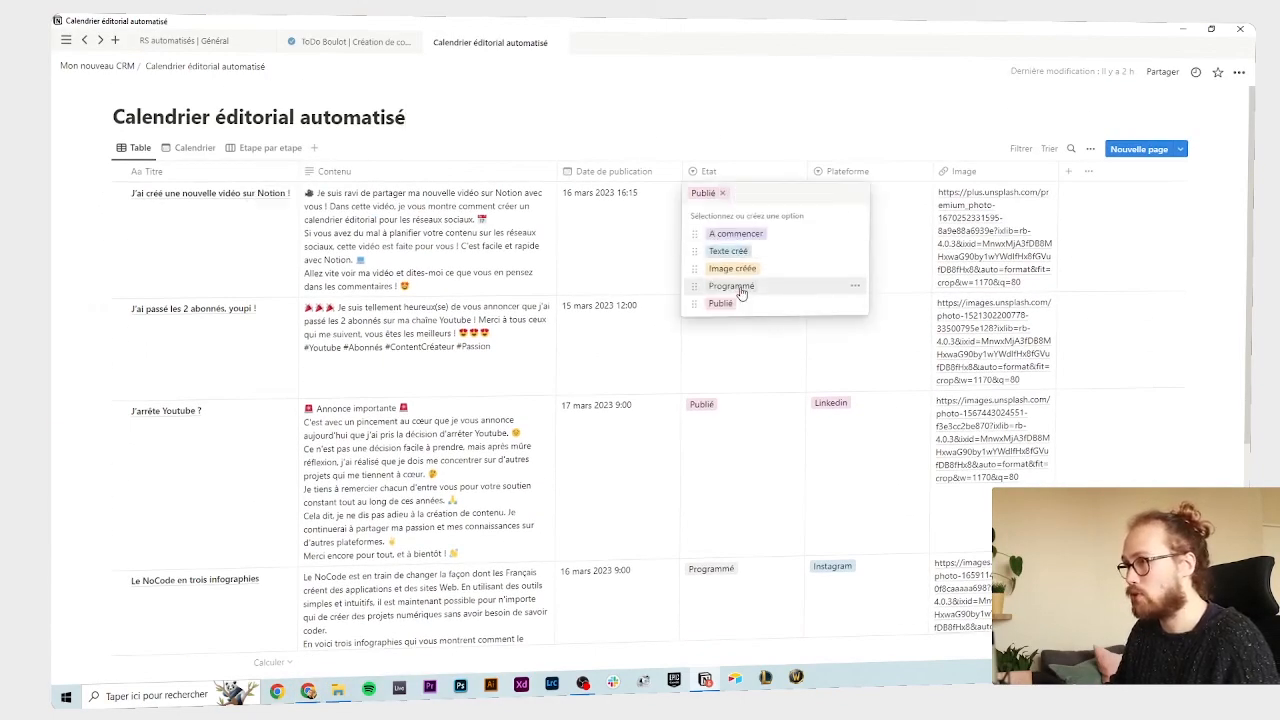
left_click(782, 290)
scroll(743, 185, "down", 1)
scroll(743, 185, "up", 1)
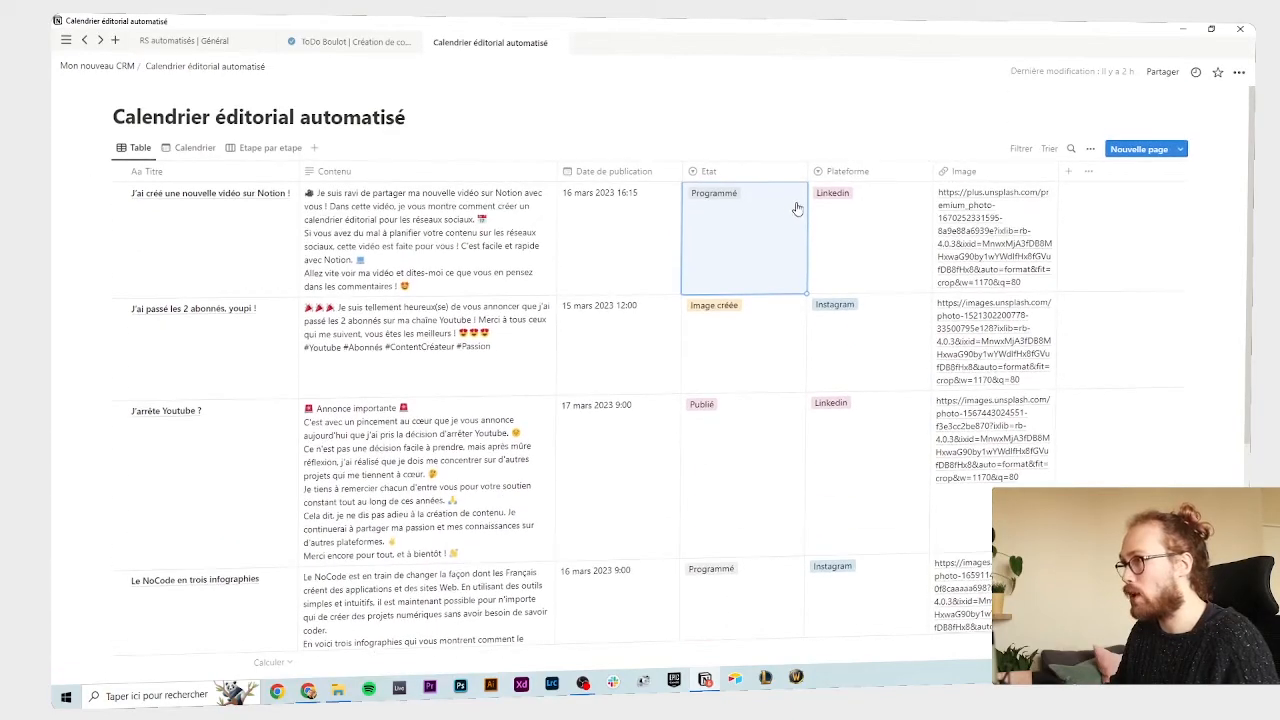
- Clear the Image URL of the "J'ai créé une nouvelle vidéo sur Notion !" entry and close its page
left_click(1022, 207)
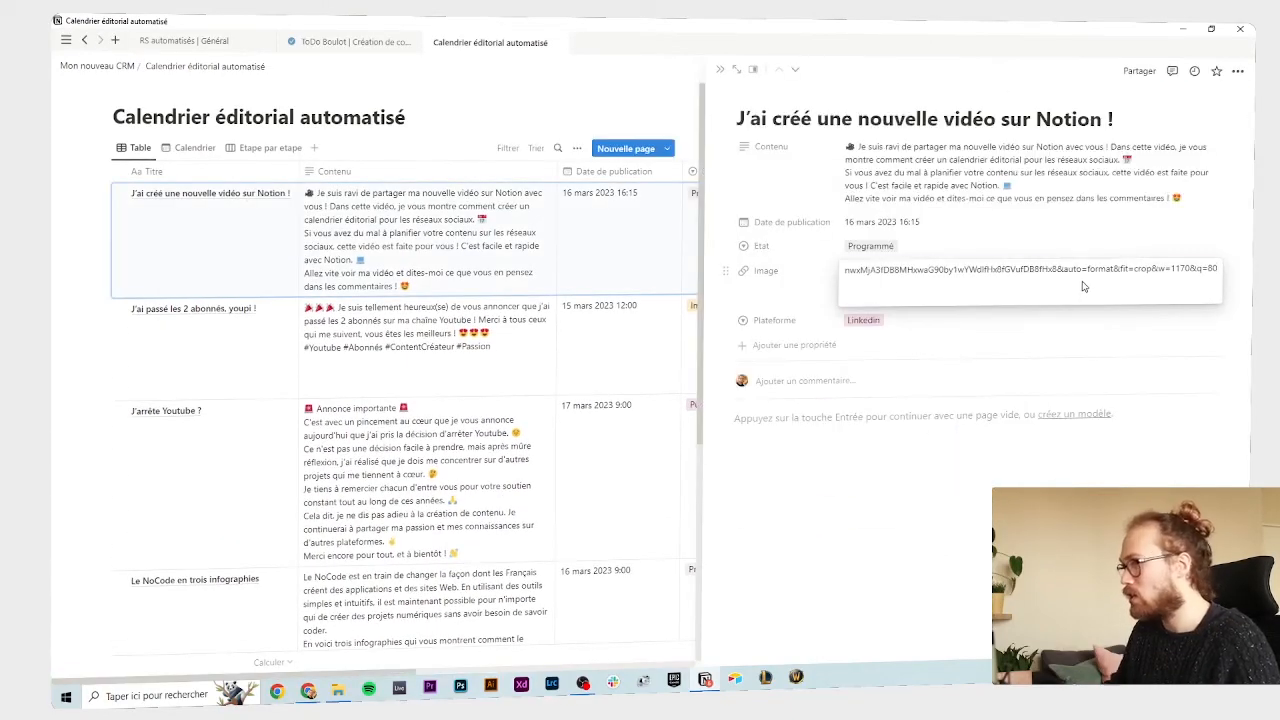
key("ctrl+a")
key("BackSpace")
left_click(795, 444)
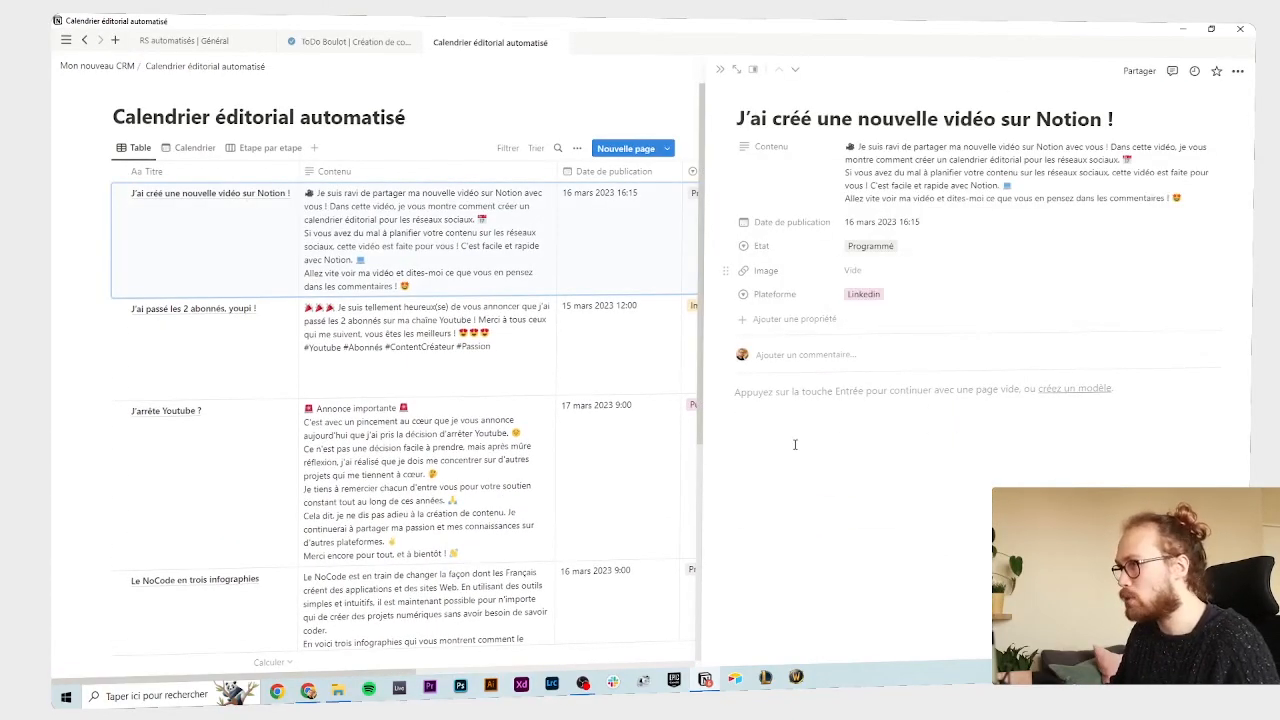
left_click(719, 69)
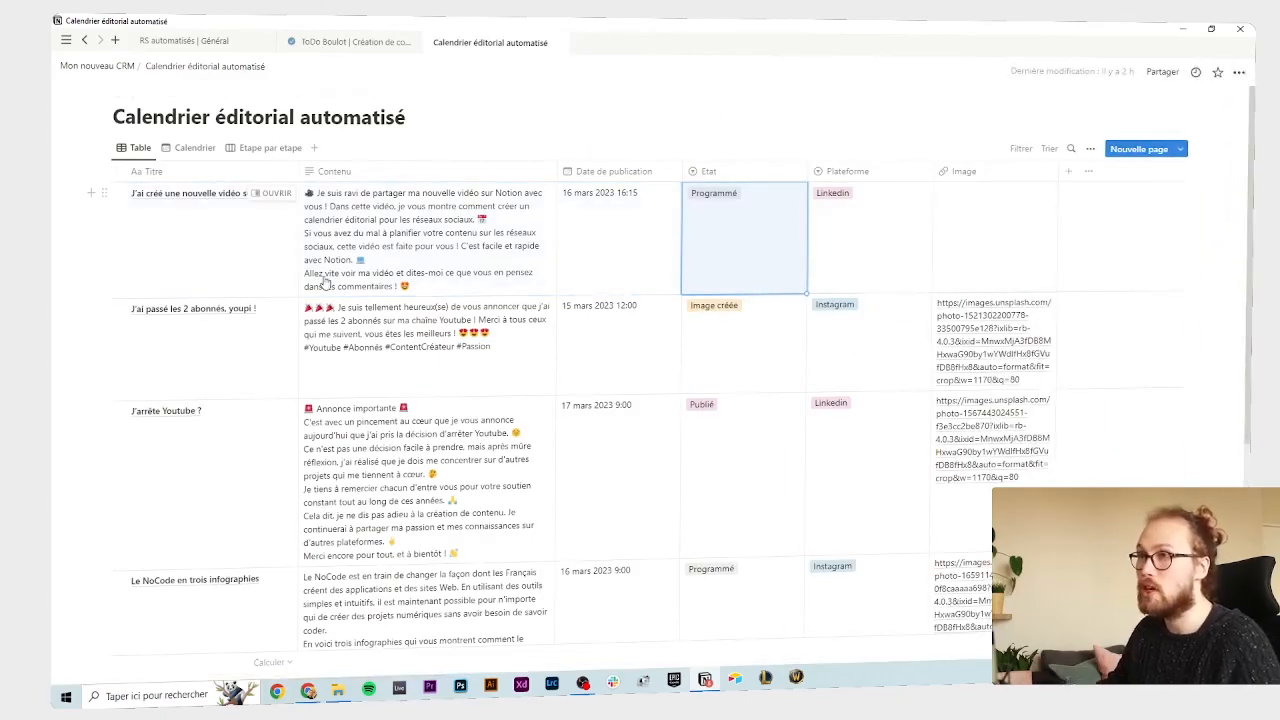
- Return to the Make scenario, recheck the Notion entry, and run the scenario once
key("alt+Tab")
left_click(133, 22)
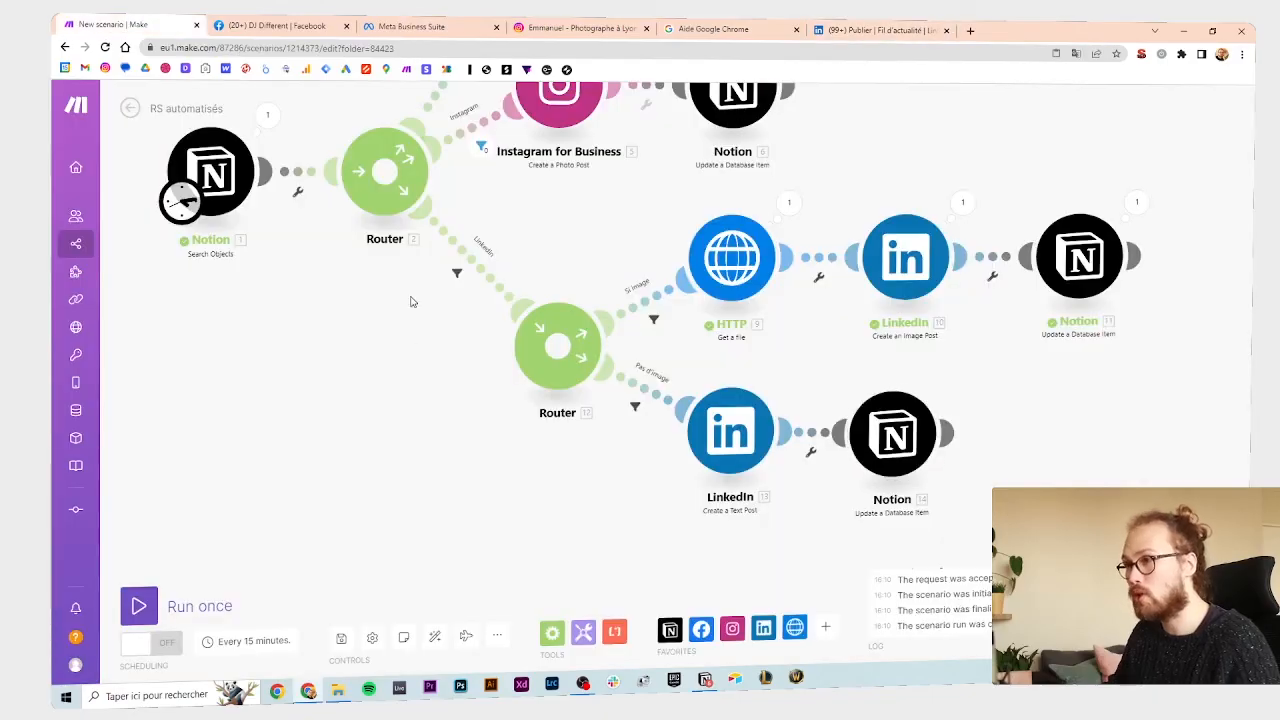
scroll(928, 424, "down", 4)
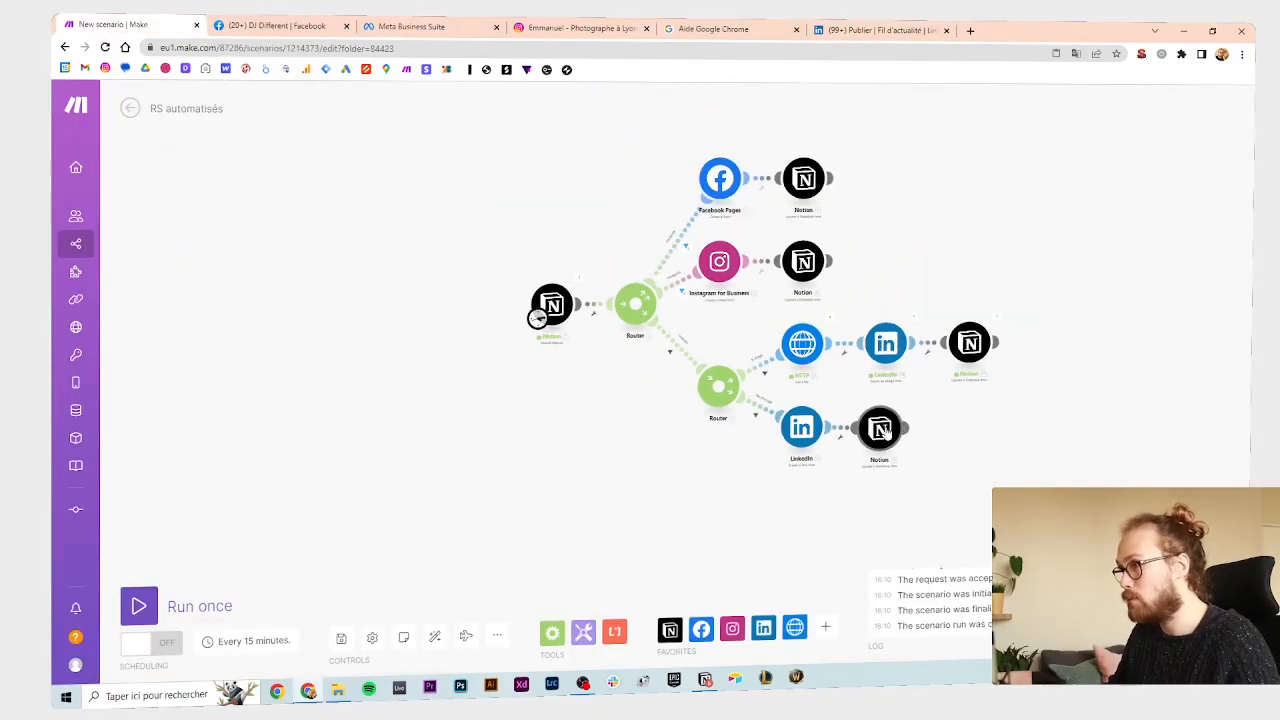
key("alt+Tab")
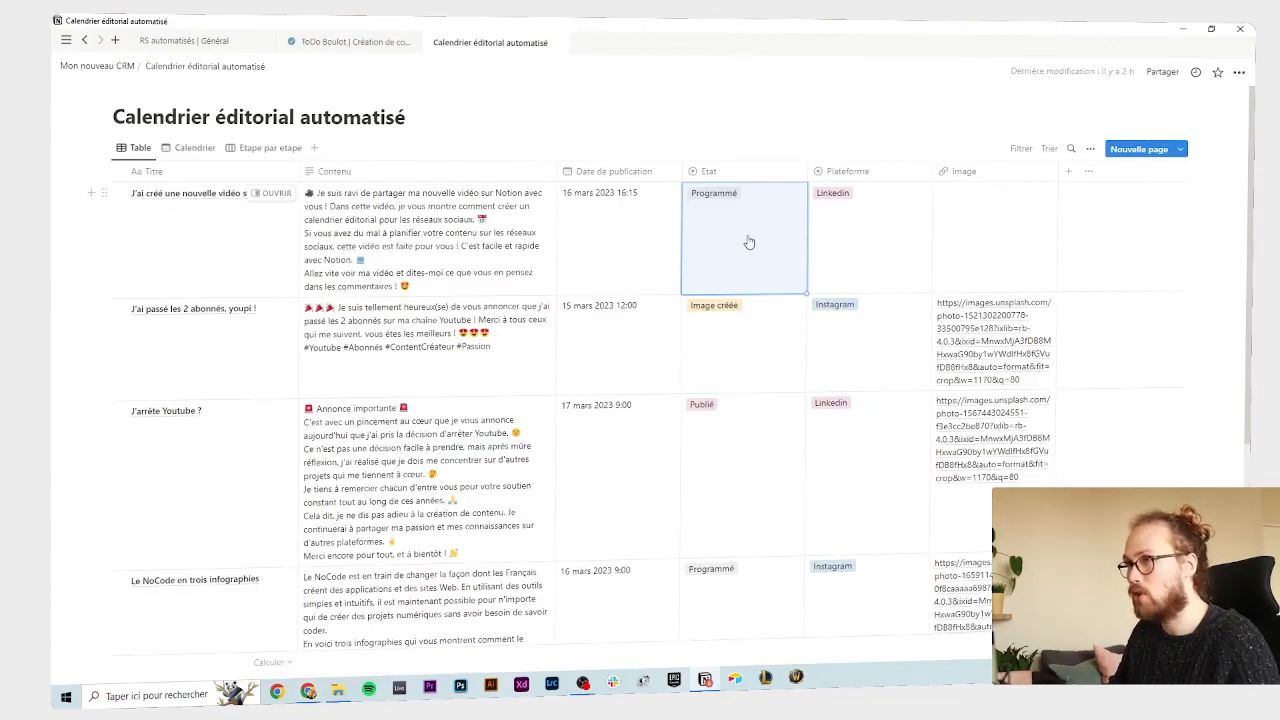
key("alt+Tab")
left_click(139, 606)
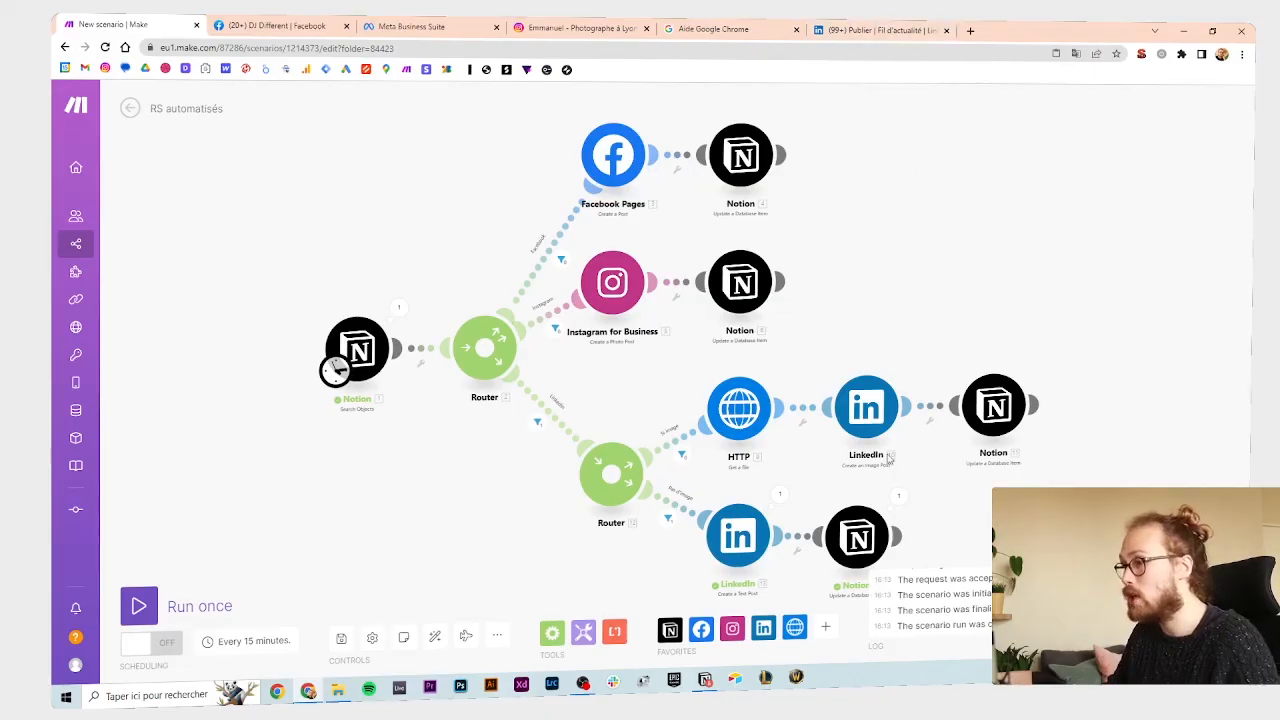
- Check the entry in Notion, then open the newly published post on LinkedIn and examine its text
key("alt+Tab")
key("alt+Tab")
left_click(832, 31)
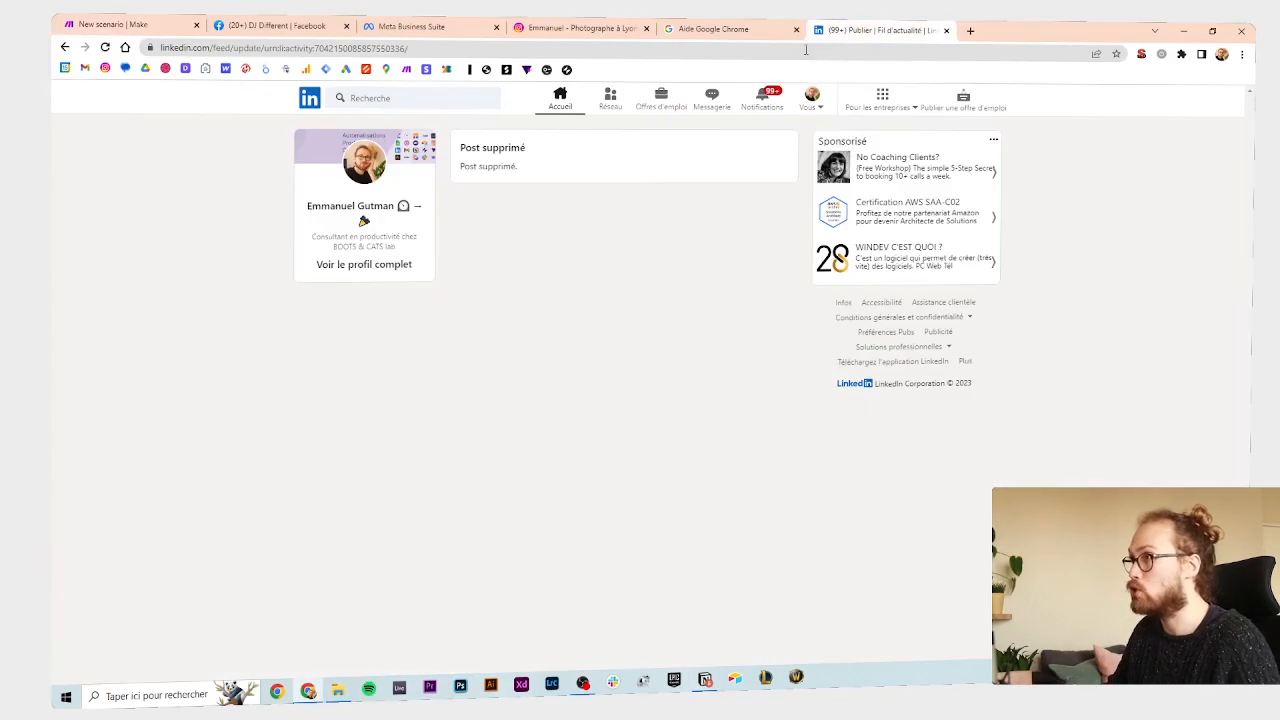
left_click(806, 50)
key("Return")
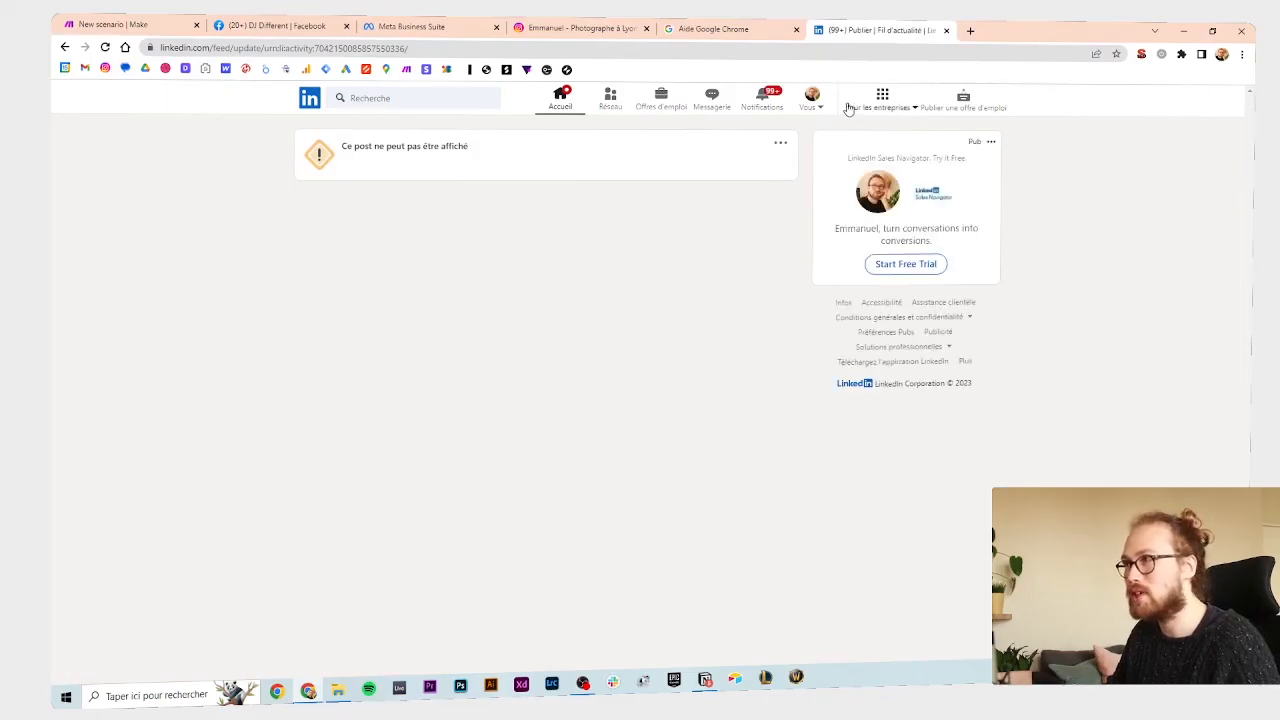
left_click(812, 101)
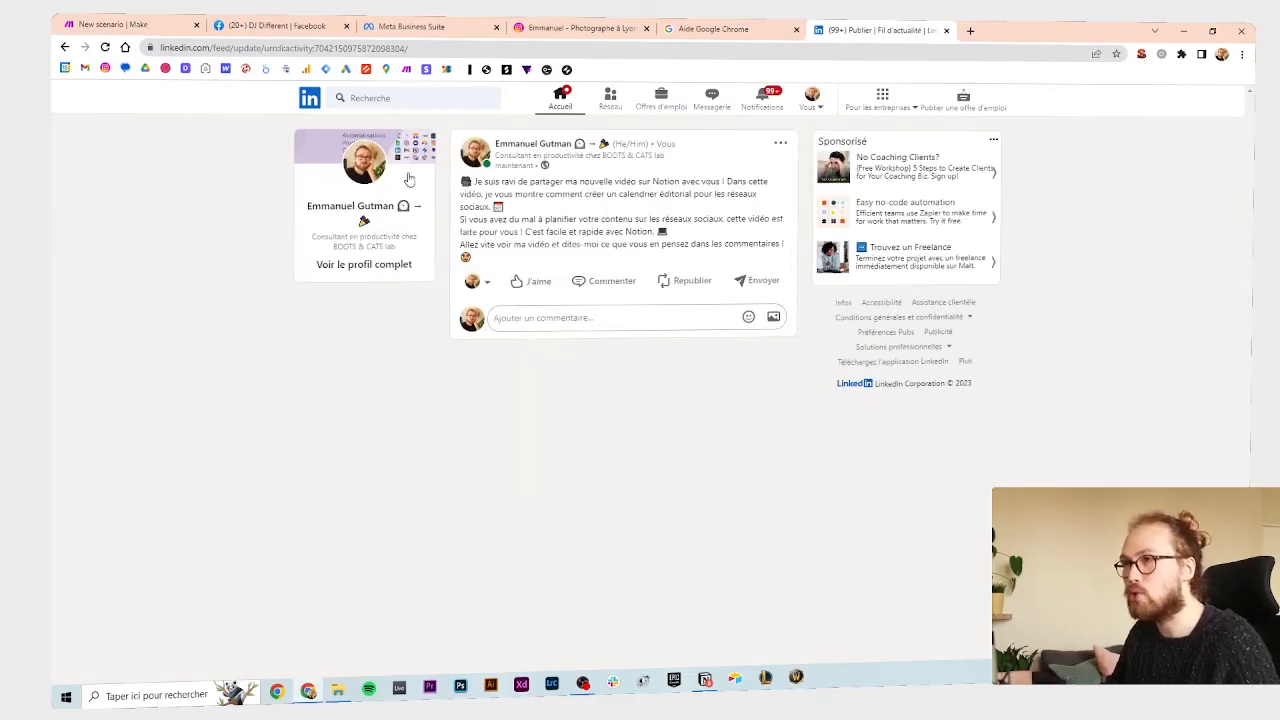
left_click_drag(462, 181, 771, 257)
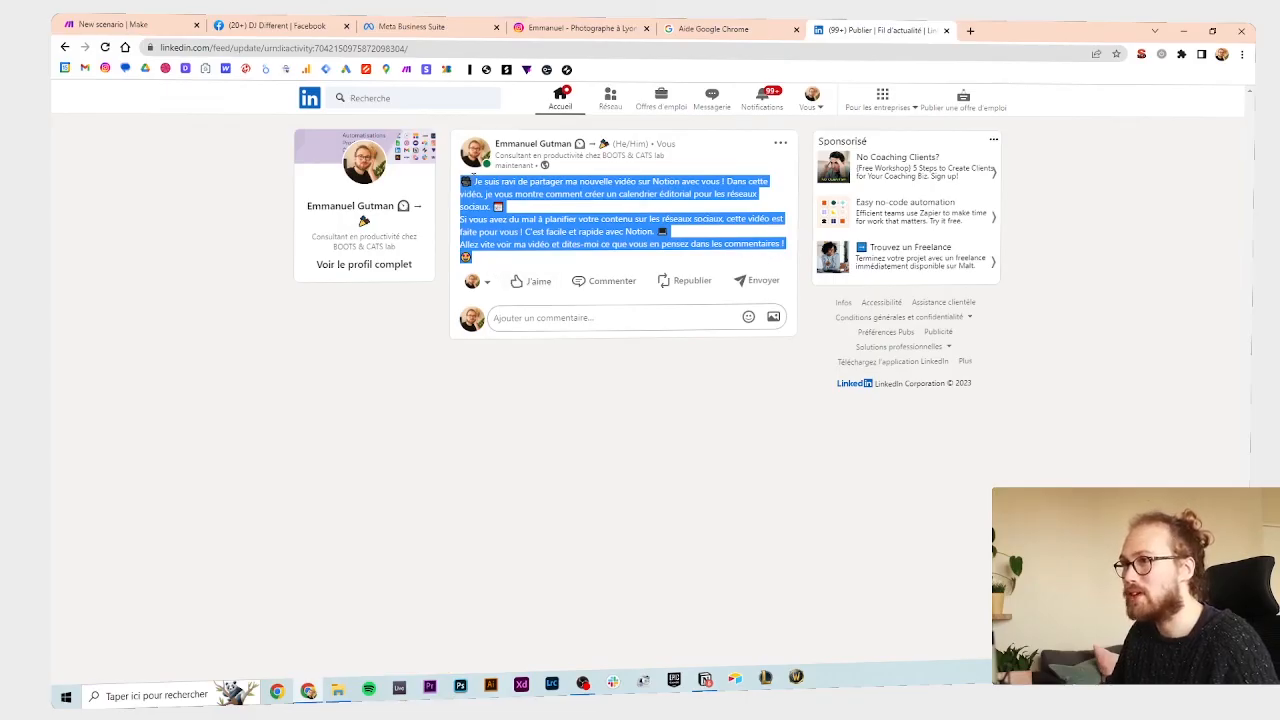